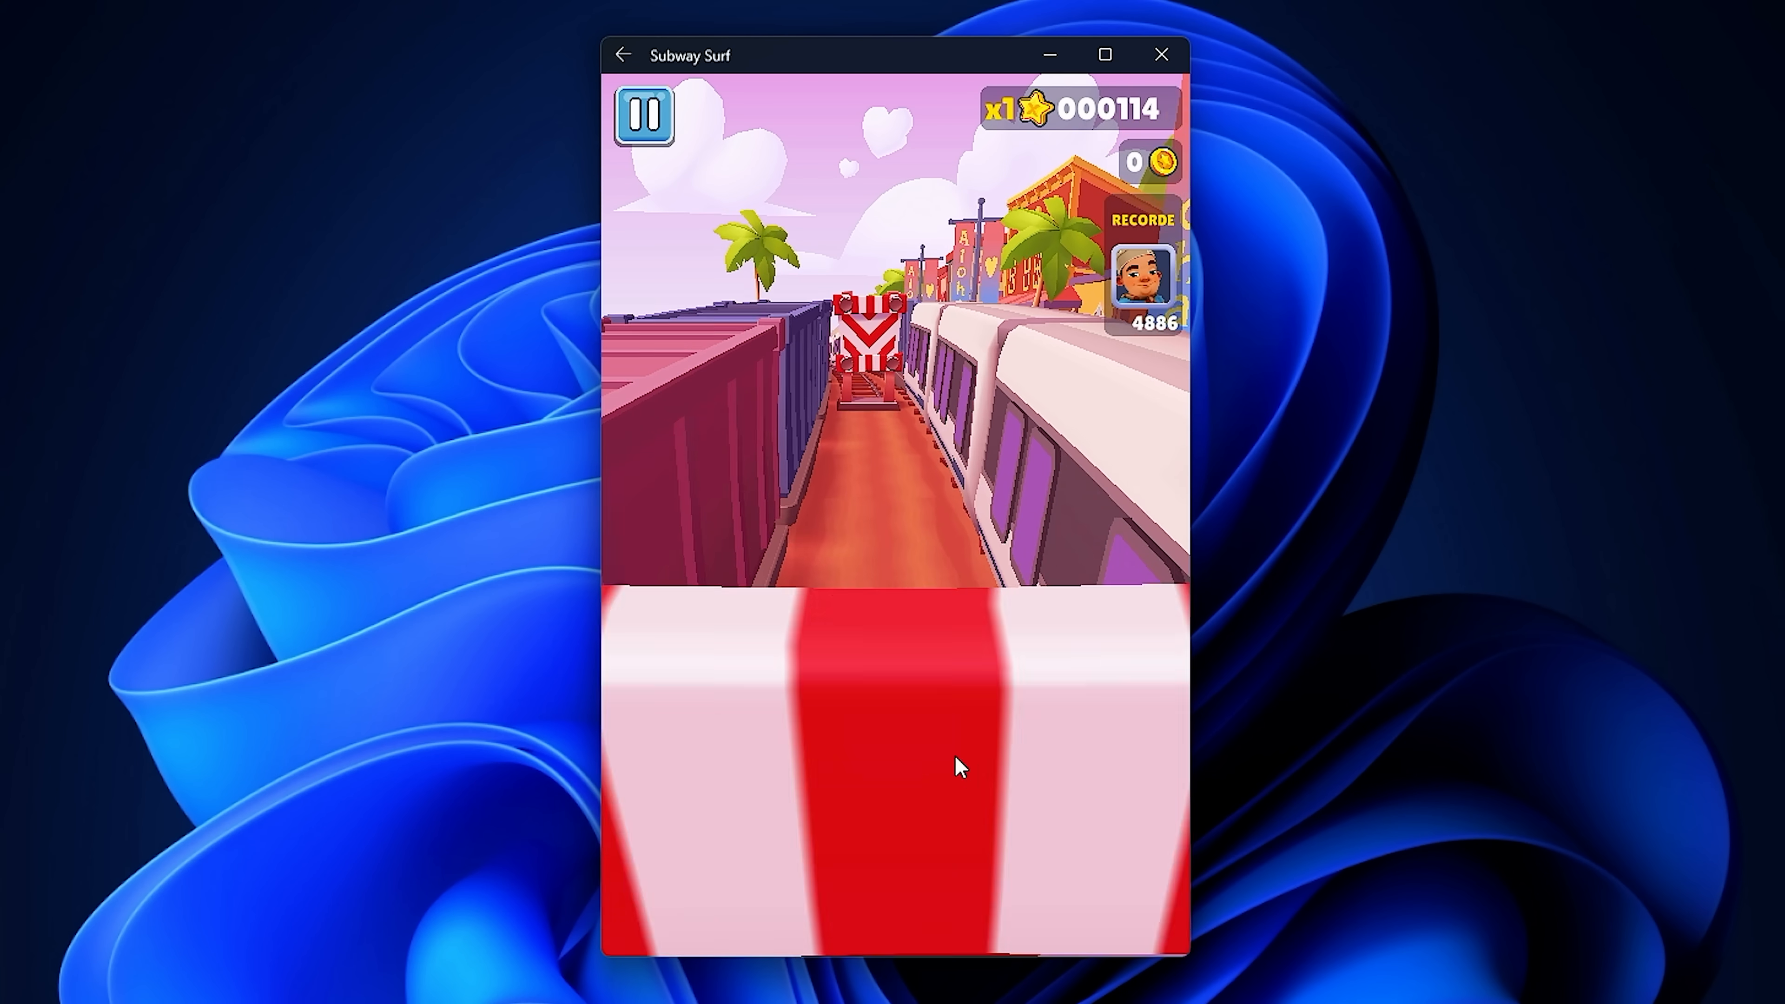
left_click_drag(916, 609, 958, 839)
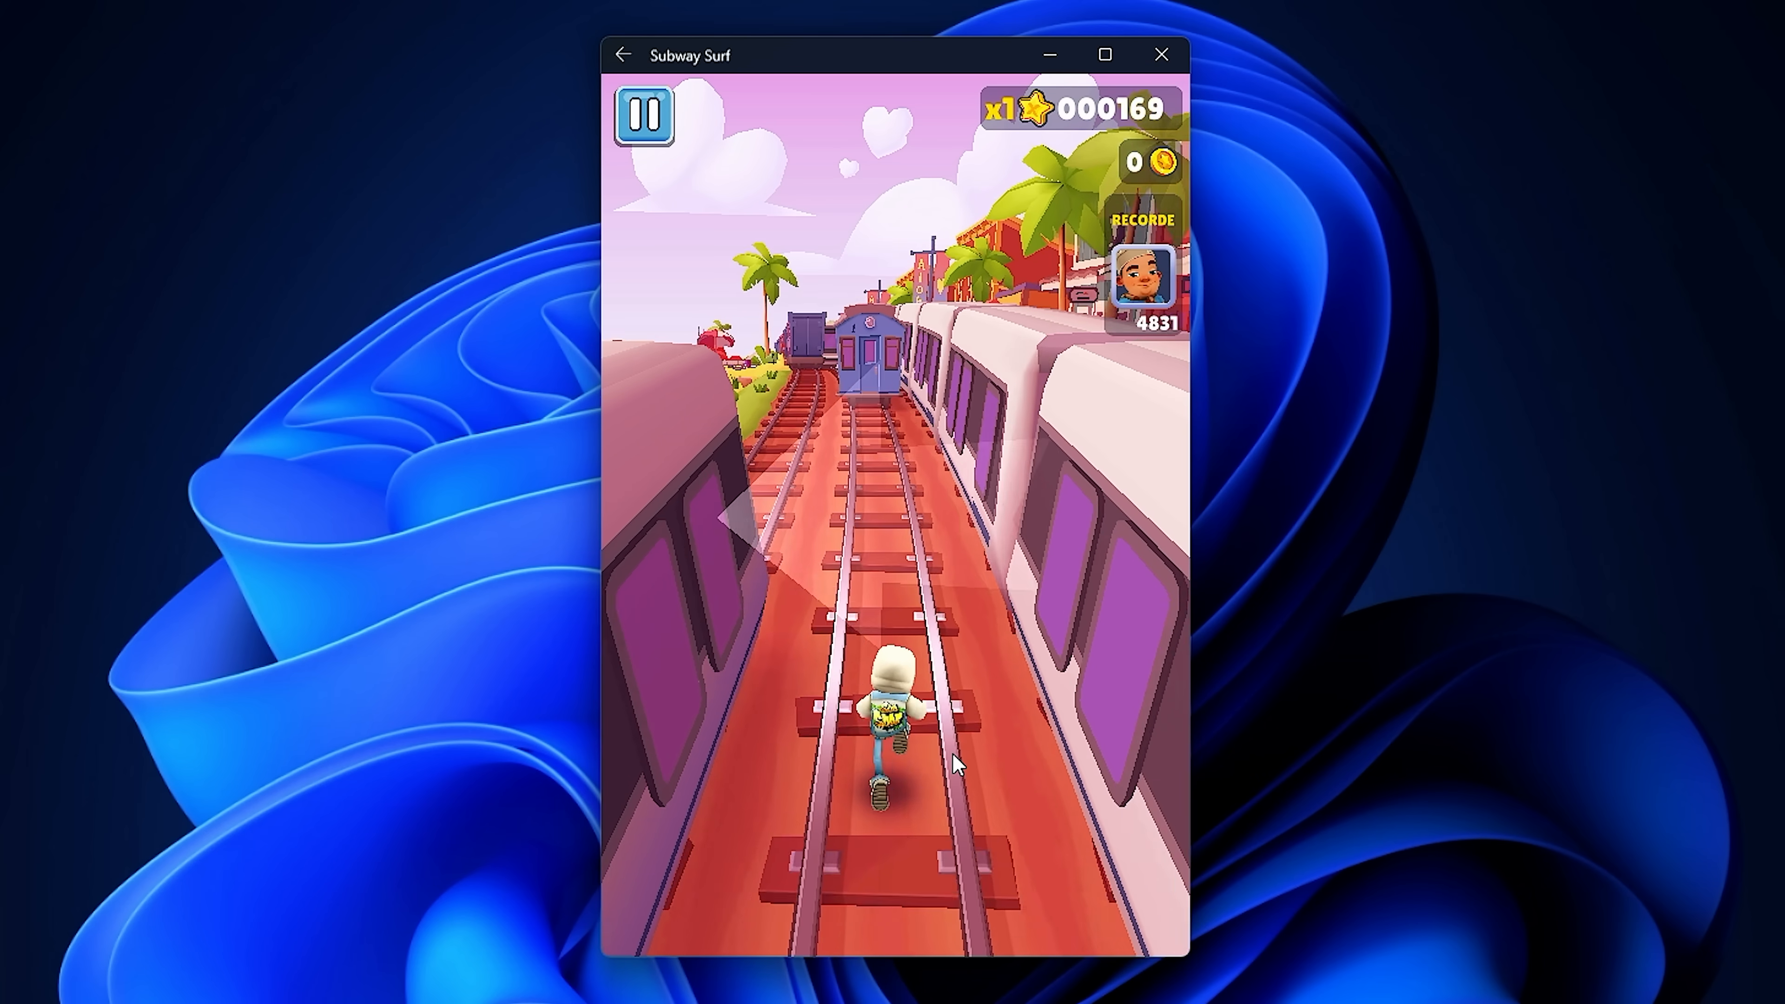
left_click_drag(905, 760, 604, 749)
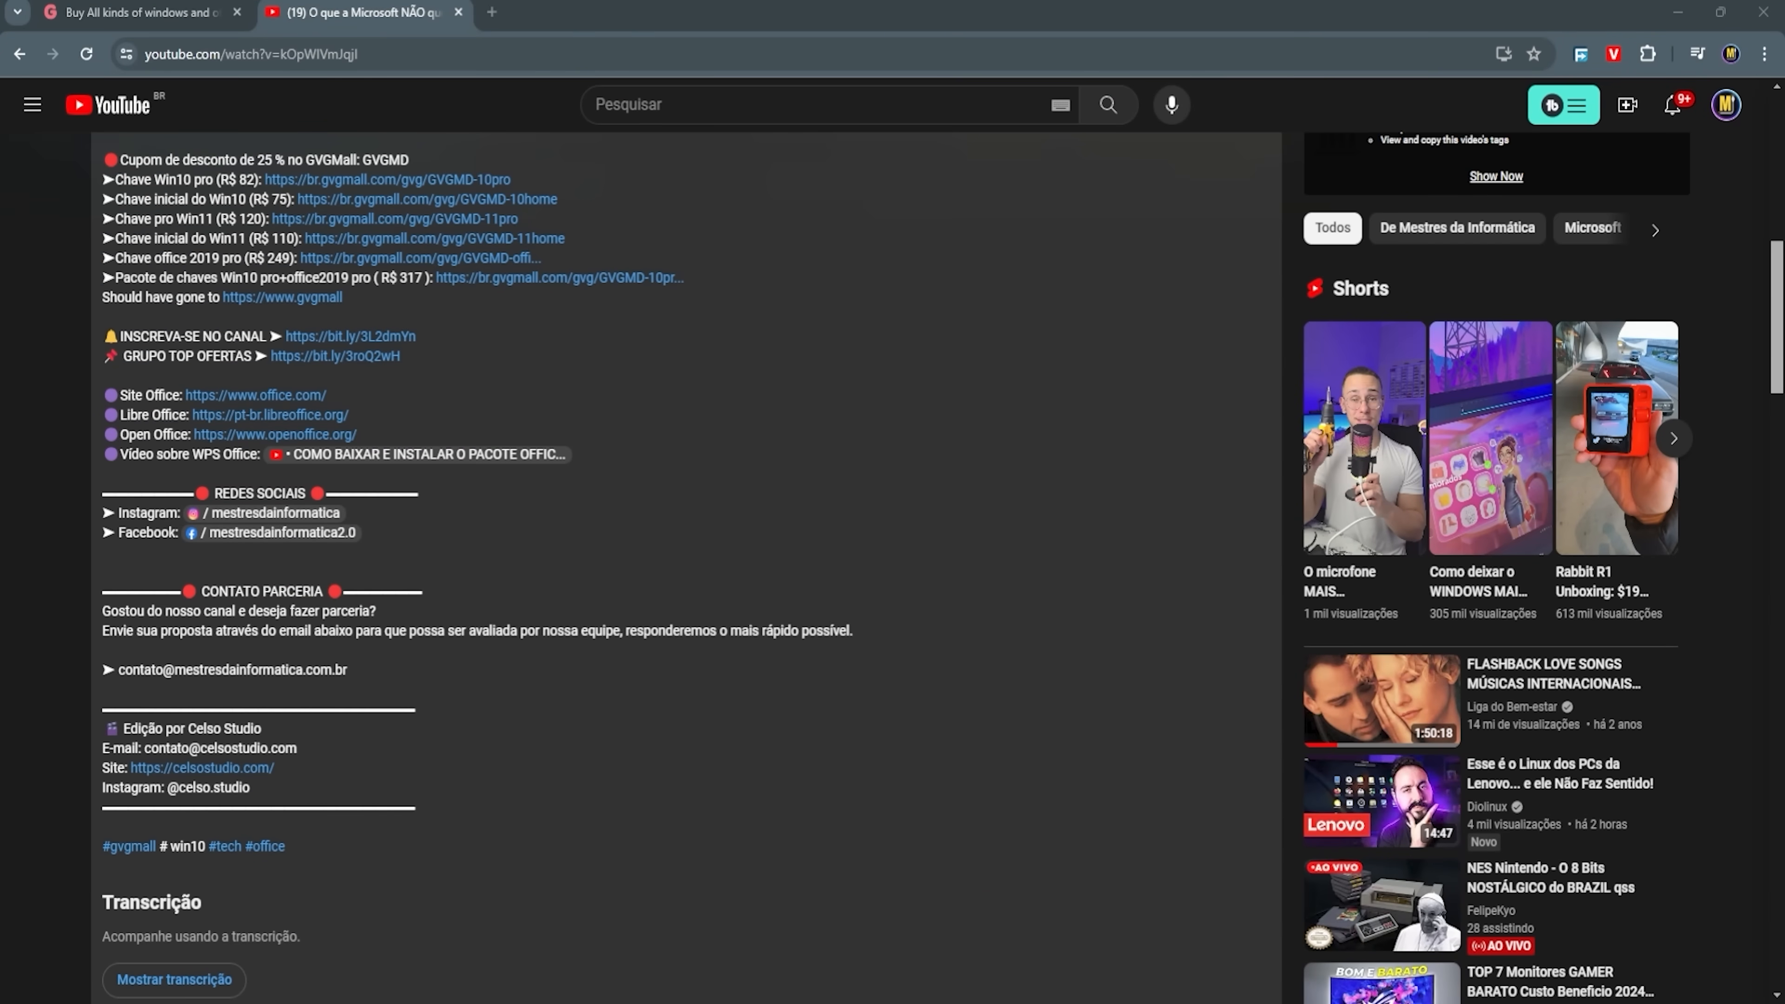
Step: Start a GVGMall order for the MS Win 10 Pro OEM Key and apply the promotion code GVGMD
left_click(356, 219)
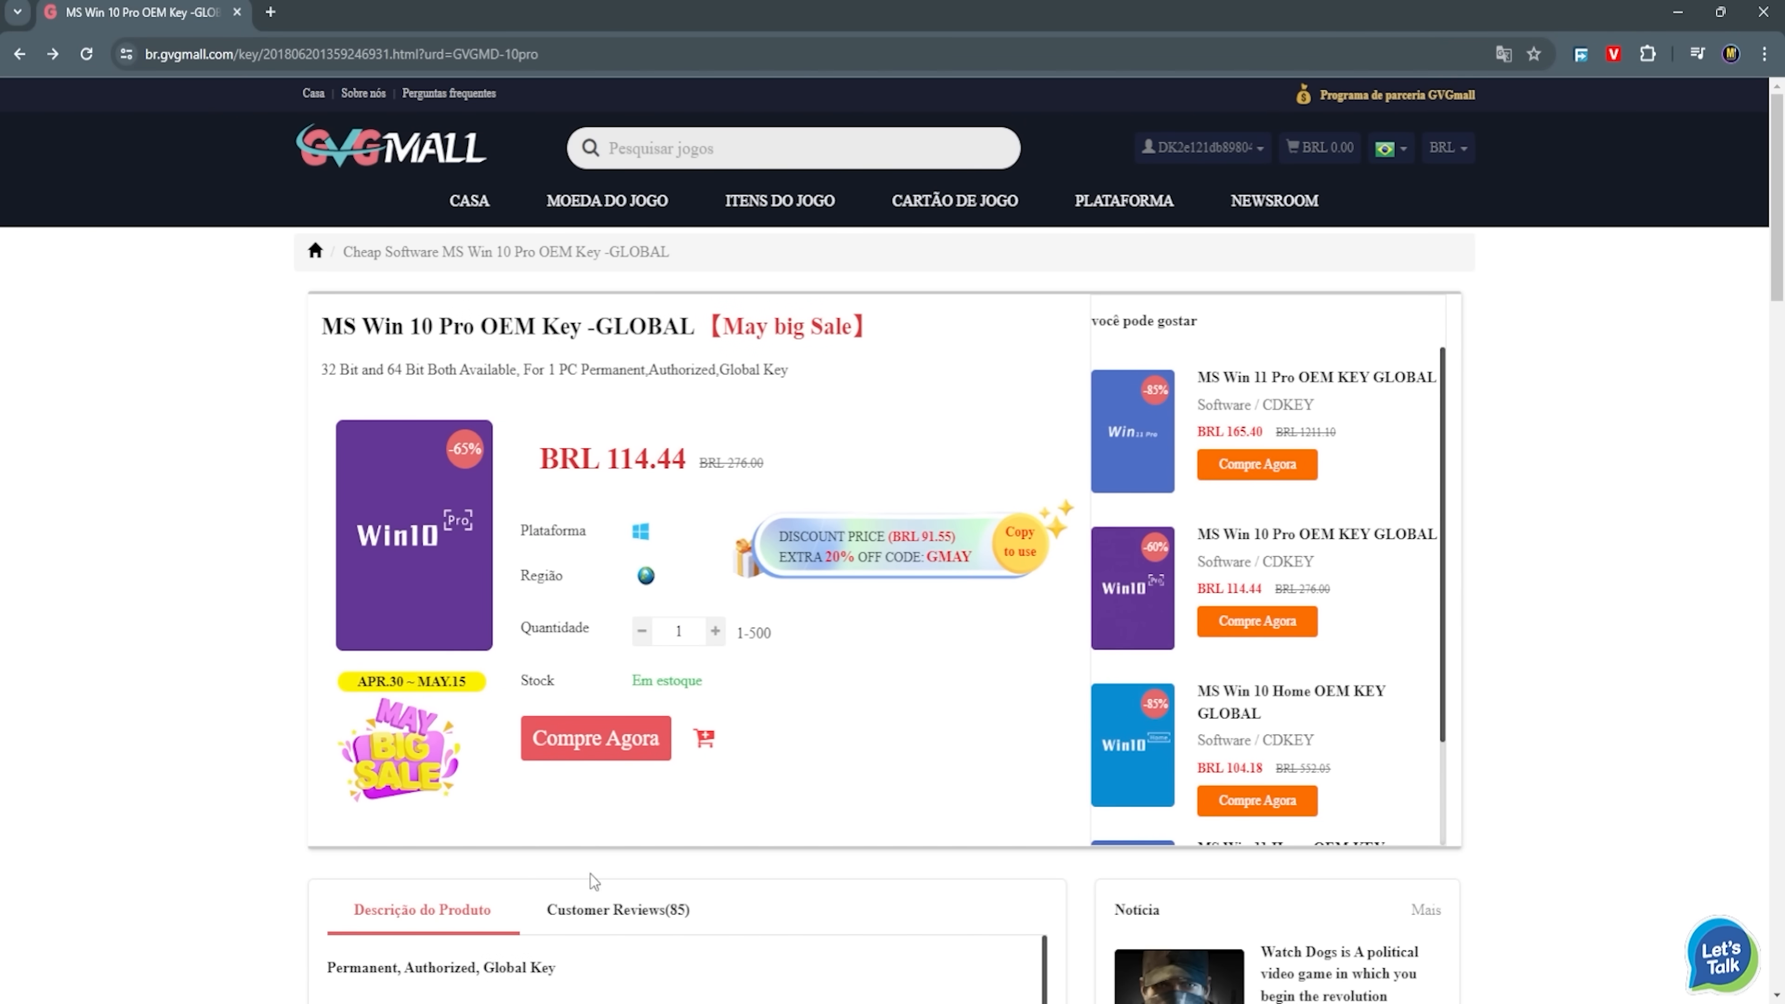
left_click(593, 740)
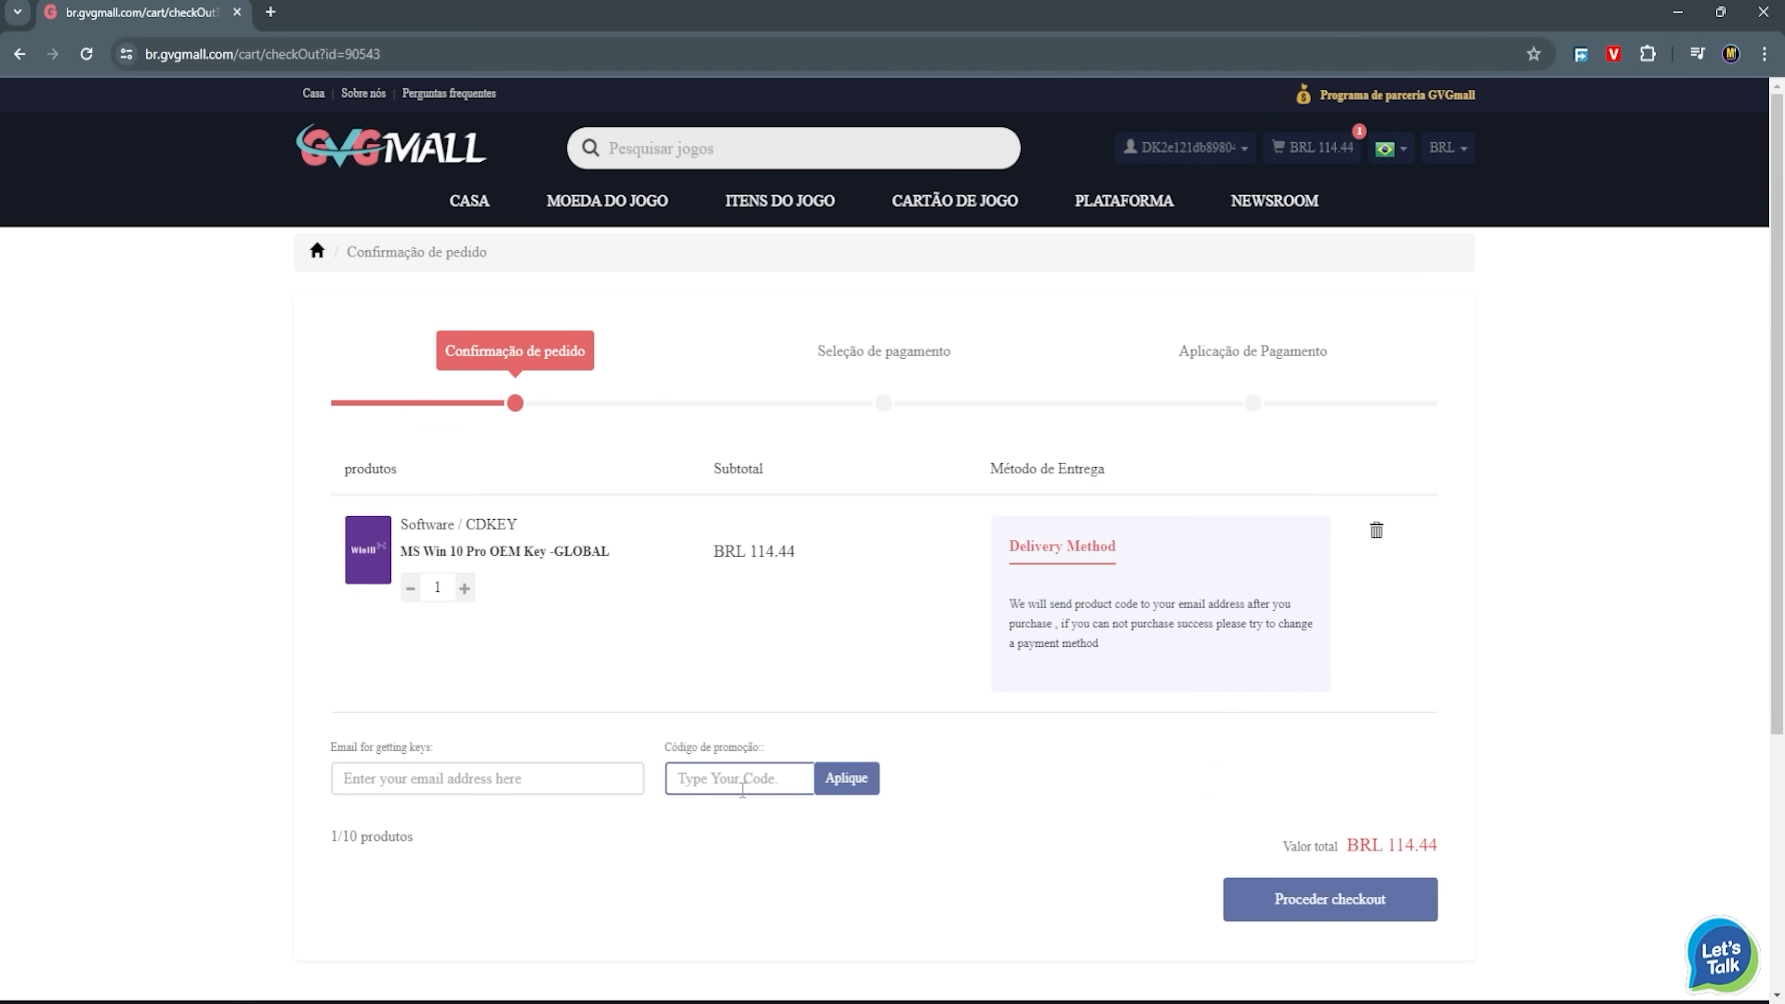
type("GVGMD")
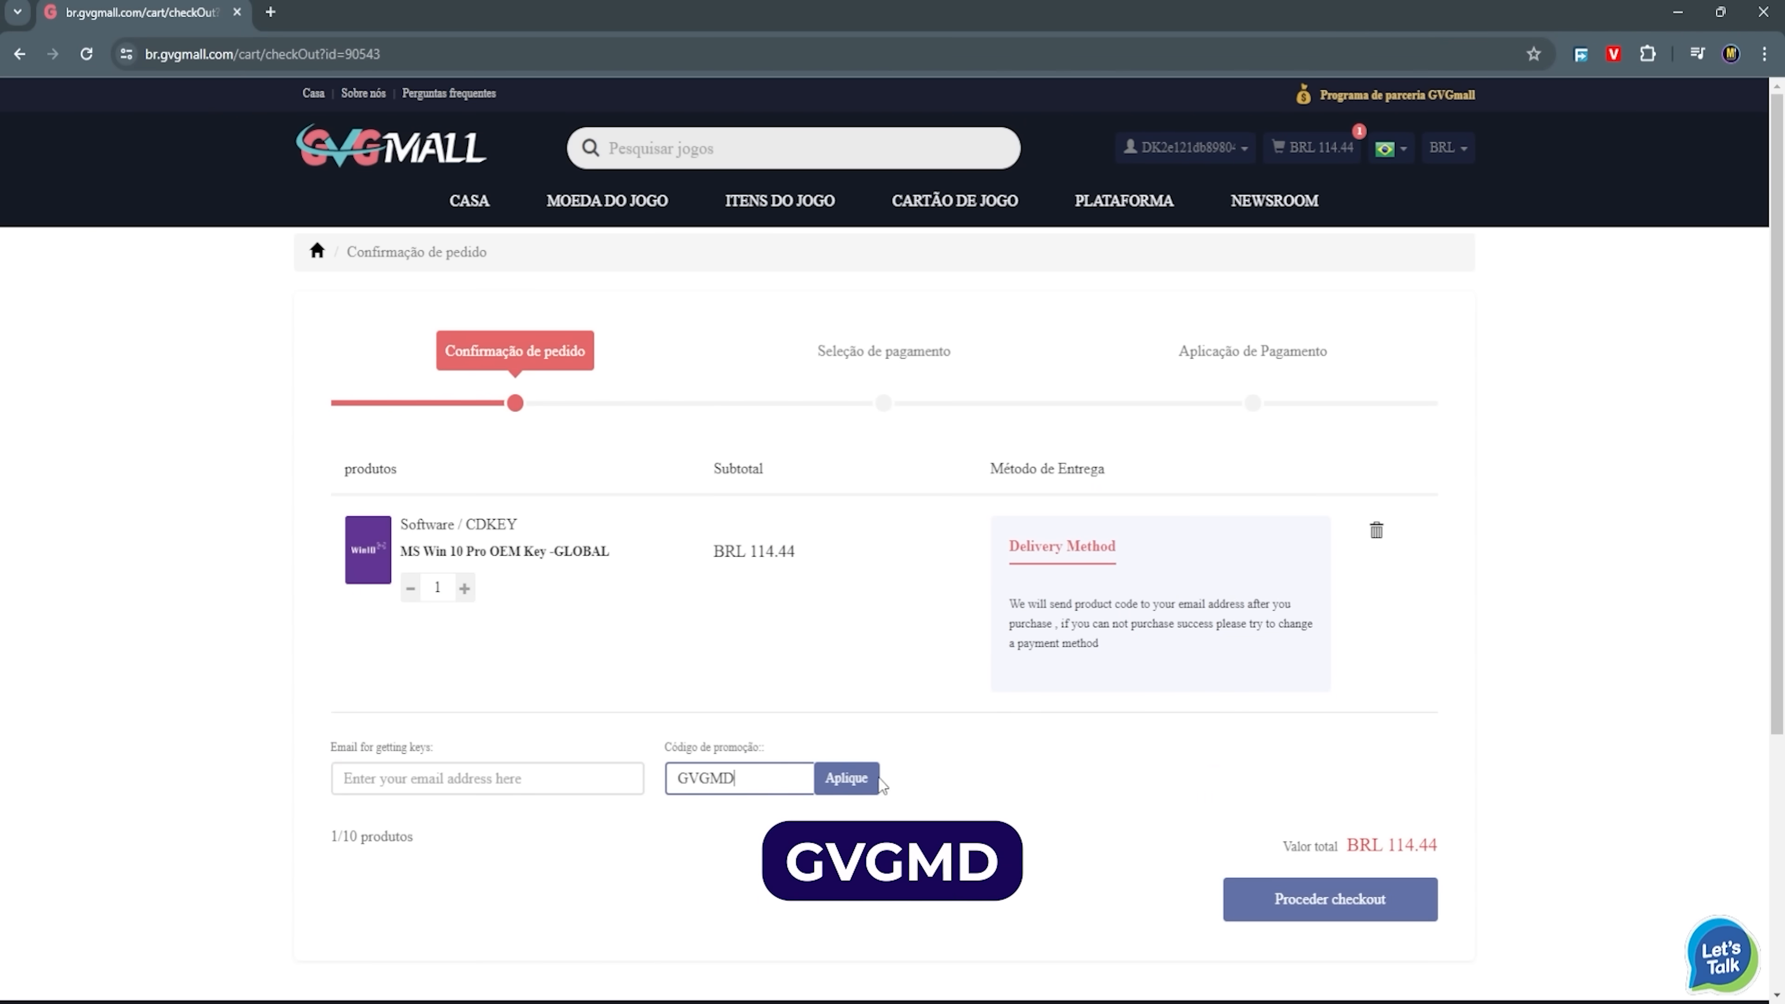
left_click(877, 778)
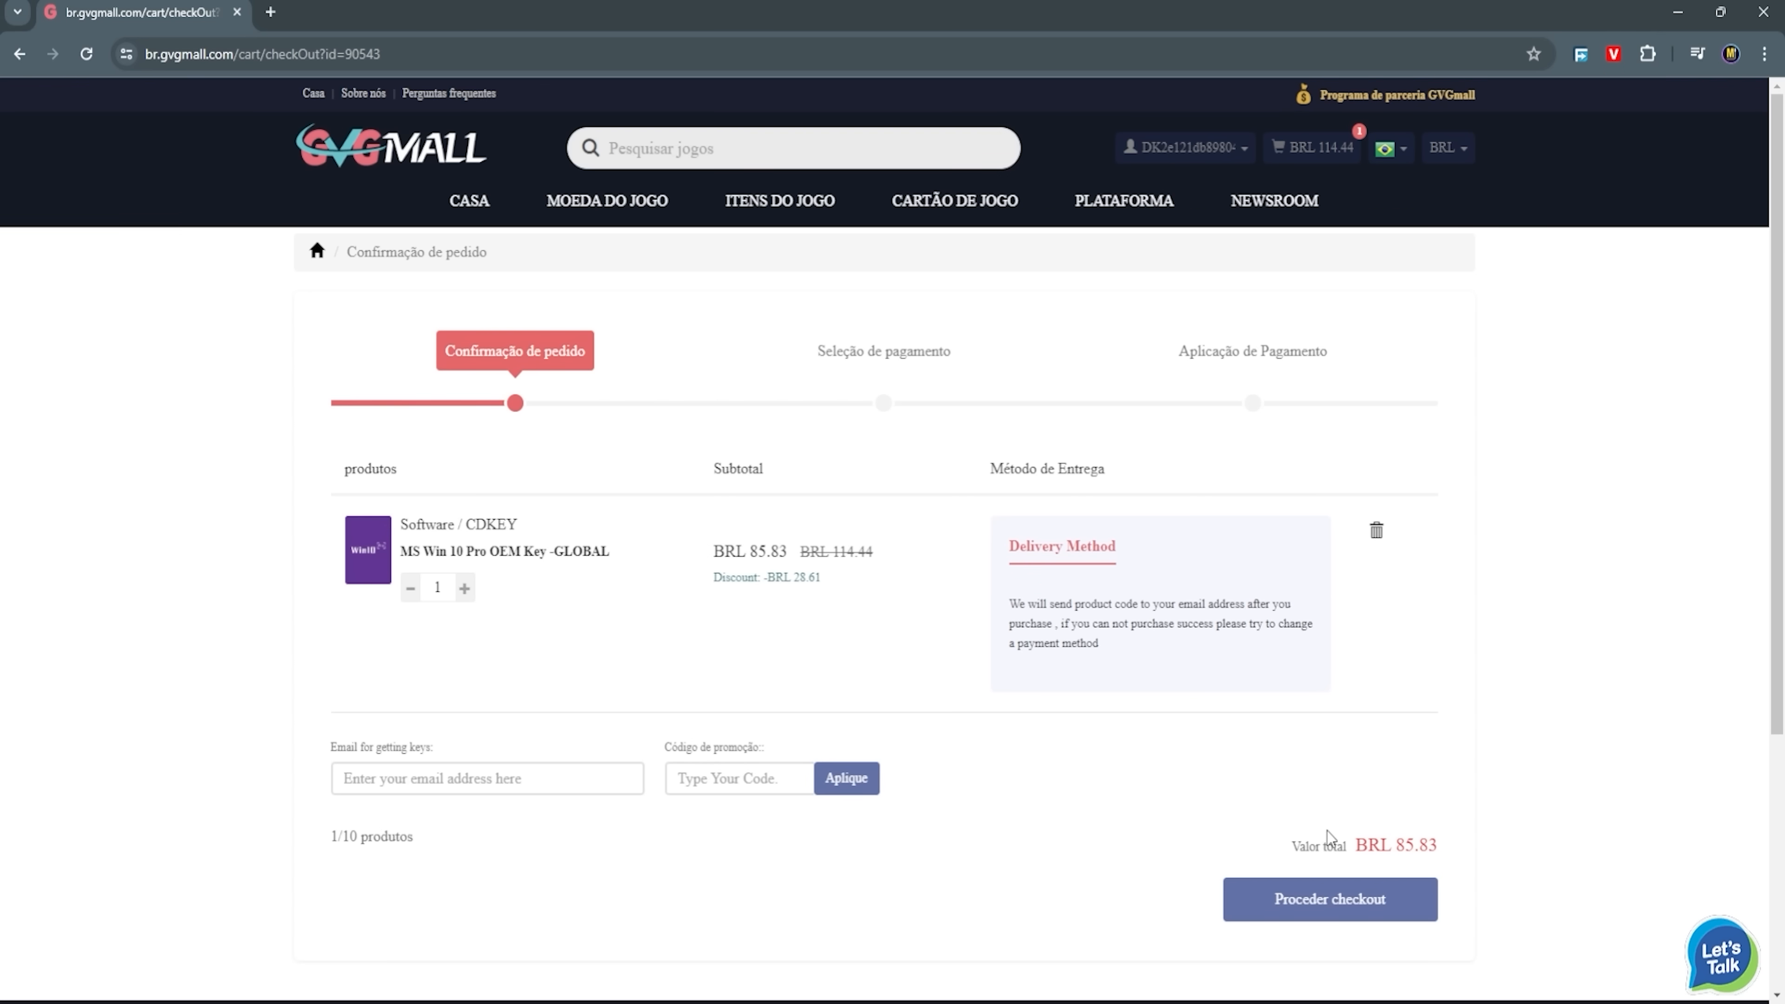
left_click_drag(1359, 846, 1472, 856)
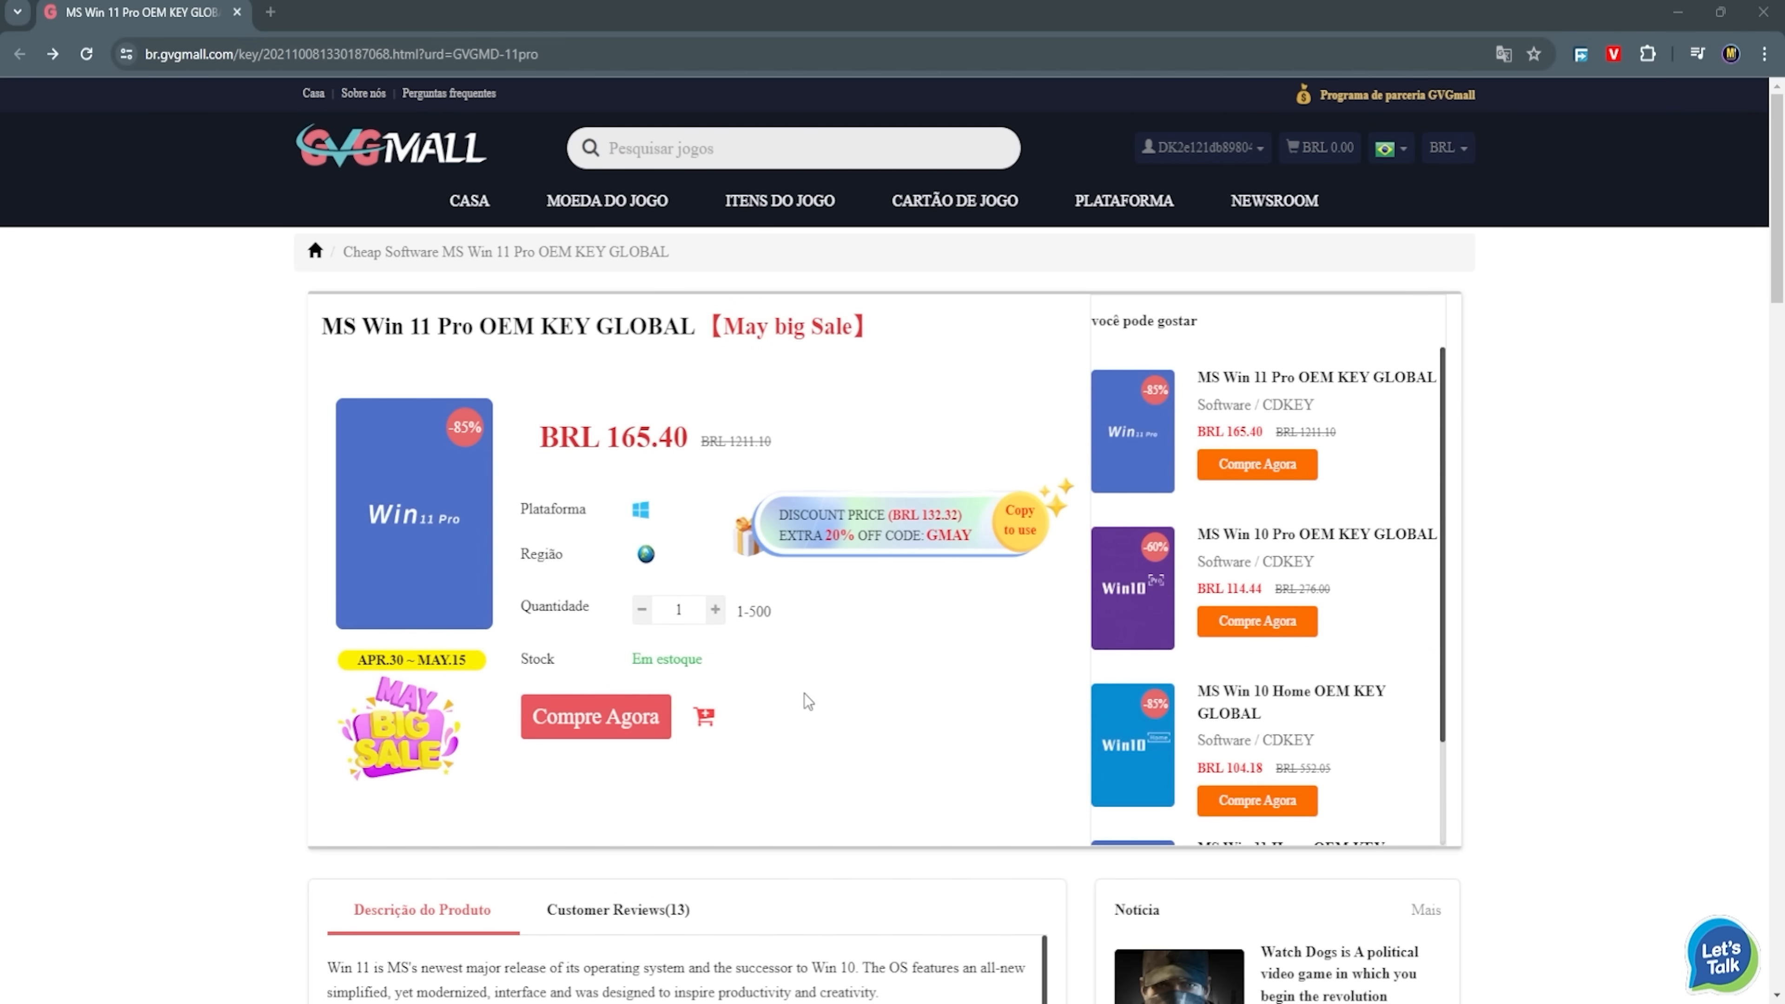
Step: Start an order for the MS Win 11 Pro OEM key and apply the promotion code GVGMD
left_click(594, 724)
type("GVGMD")
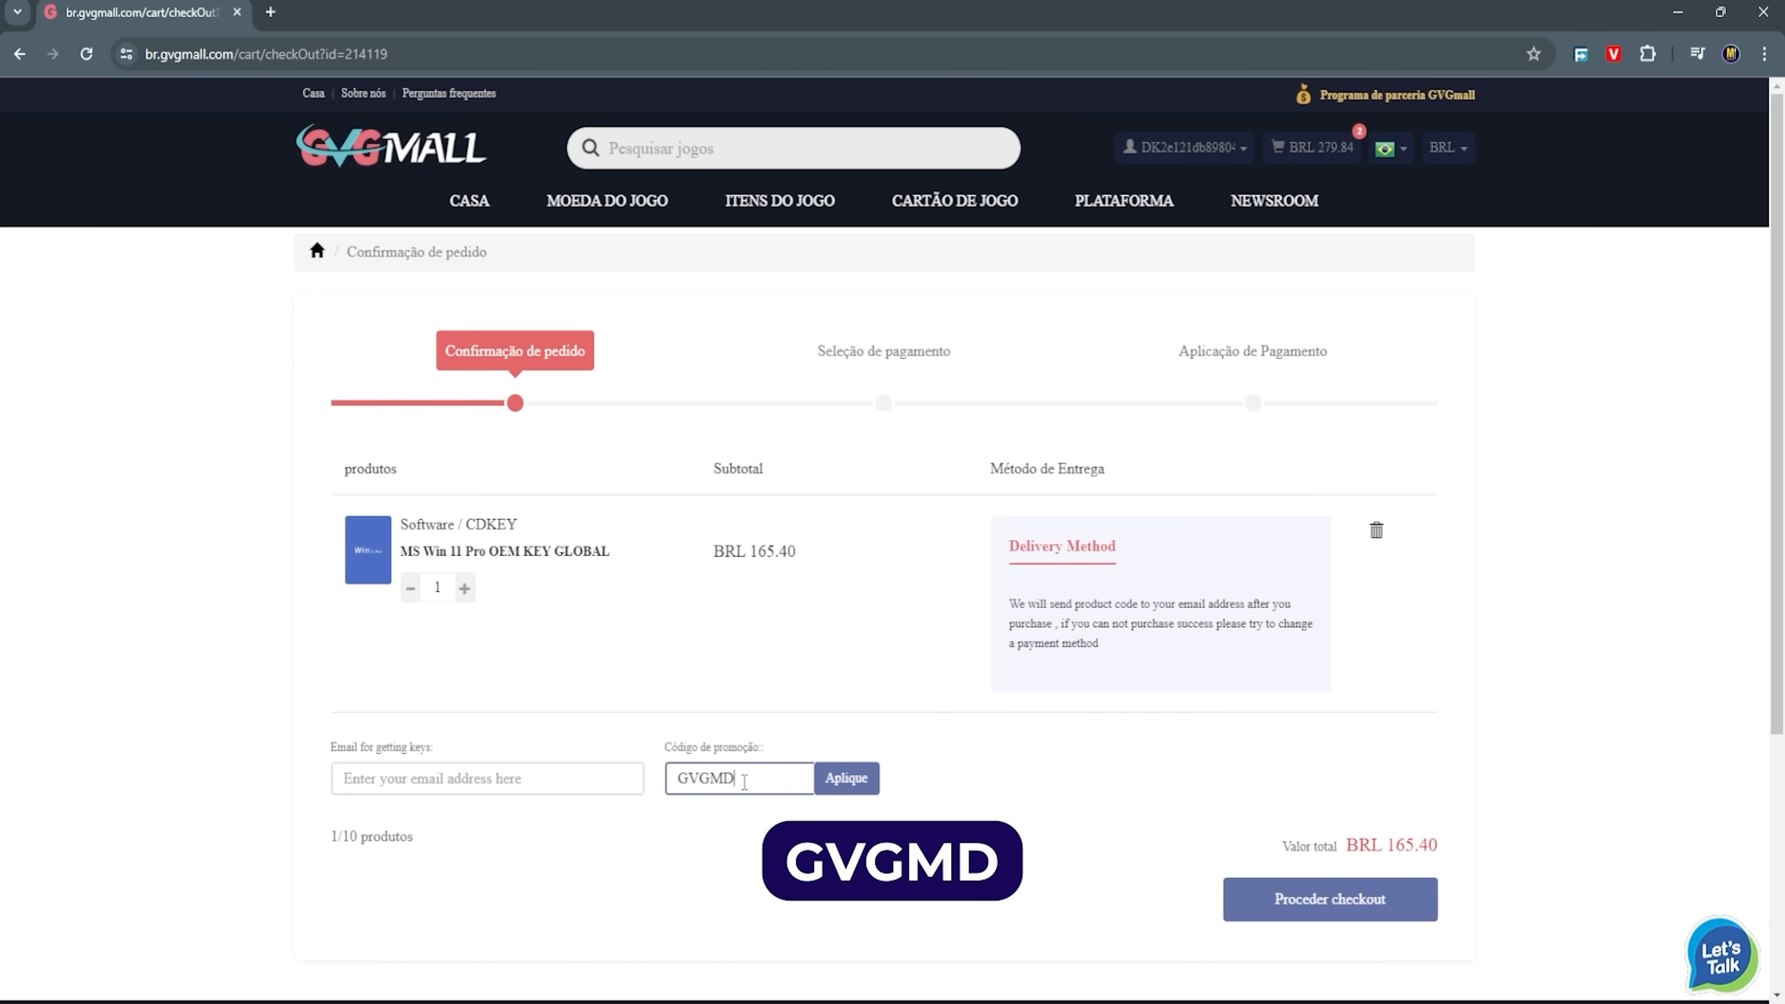
left_click(866, 781)
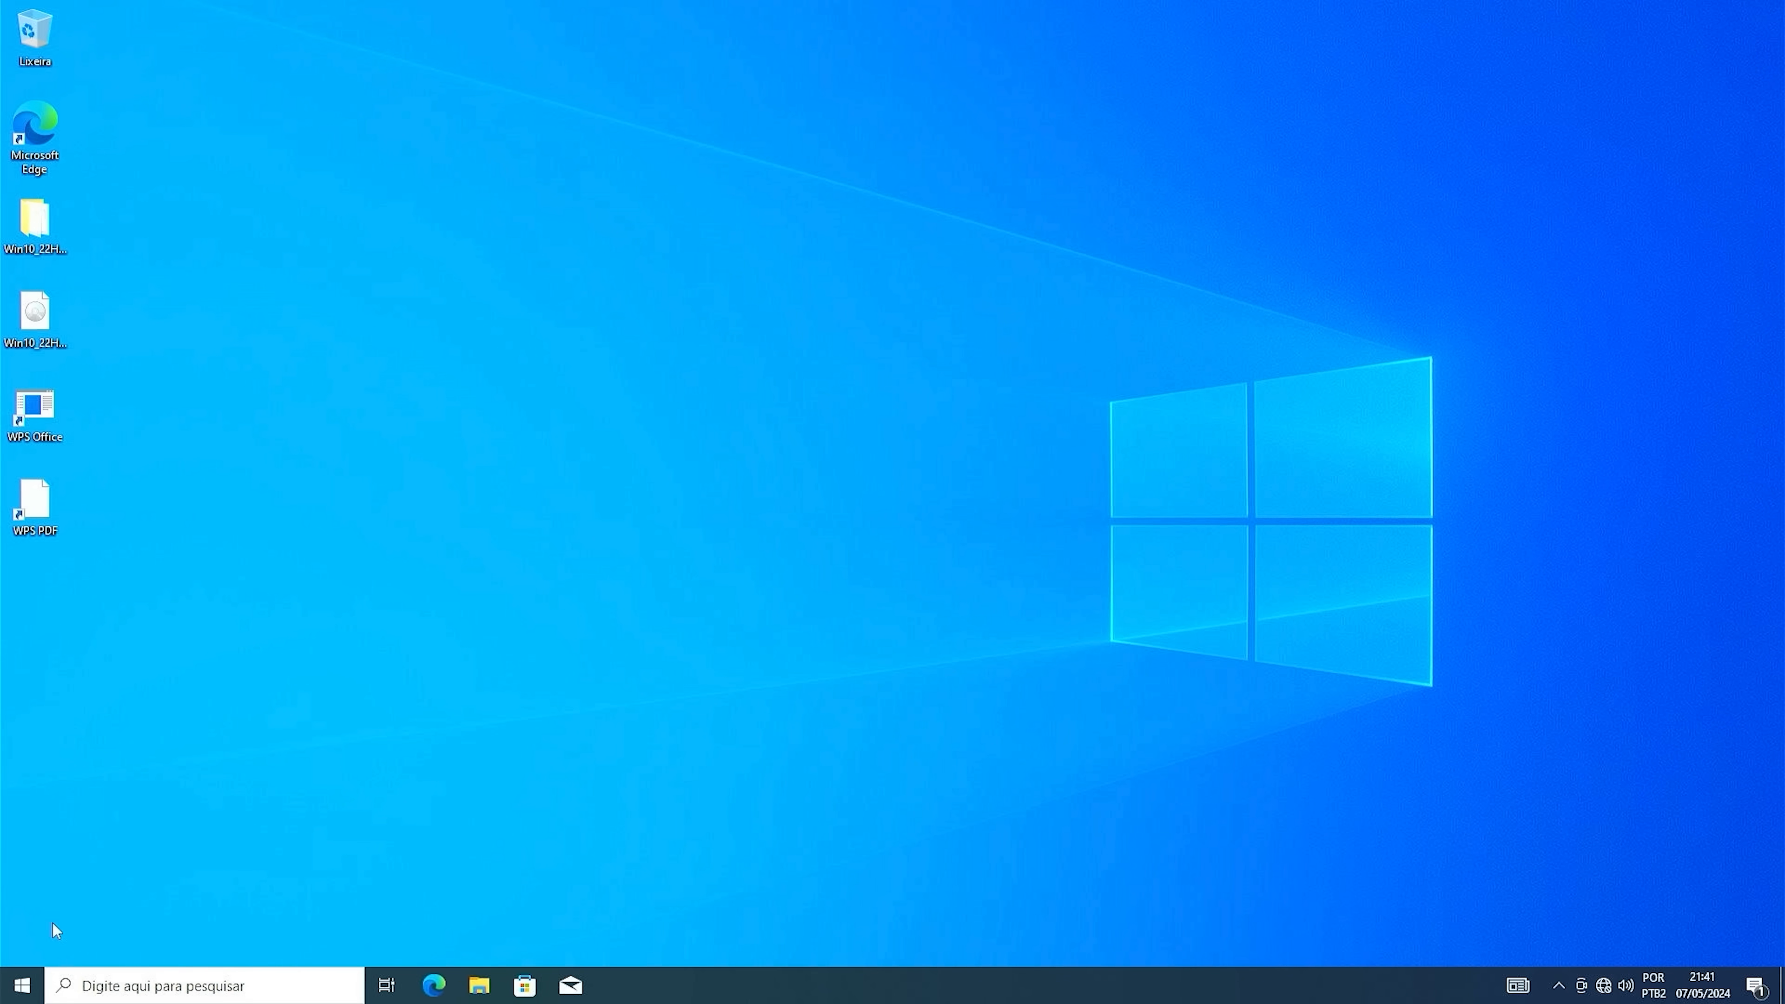
Step: Show the Ativação page of the Windows 10 Atualização e Segurança settings
left_click(22, 985)
left_click(23, 907)
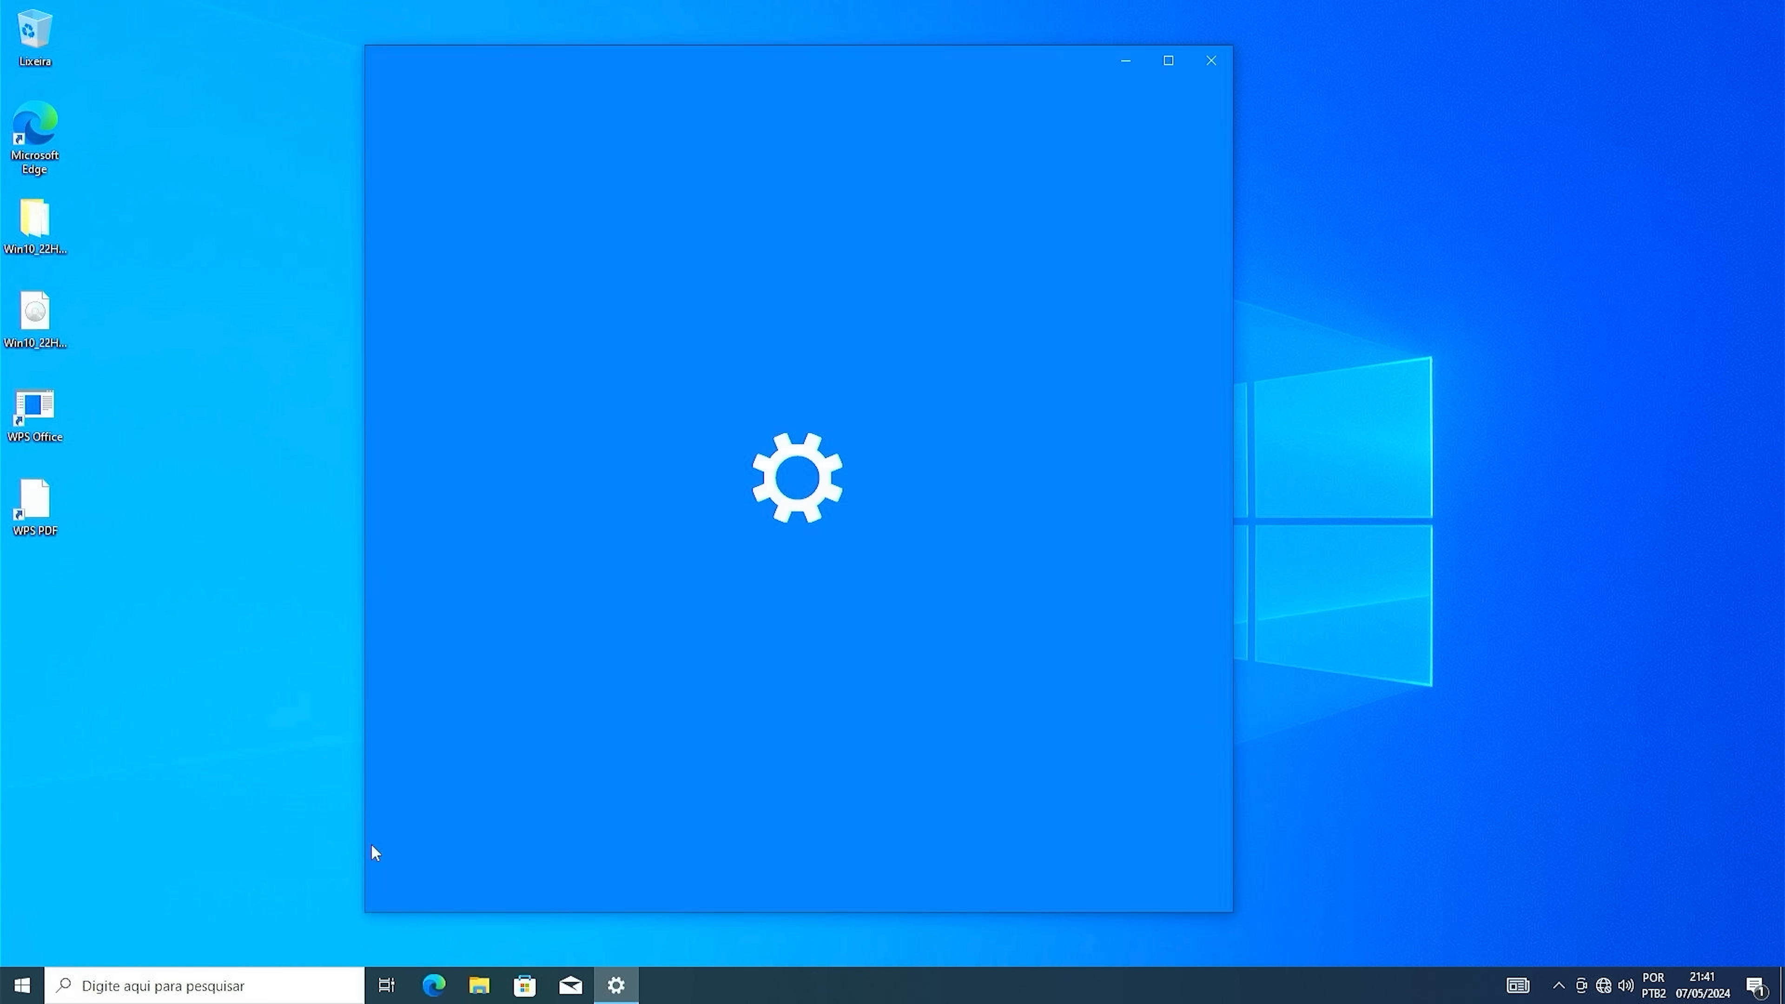
left_click(569, 763)
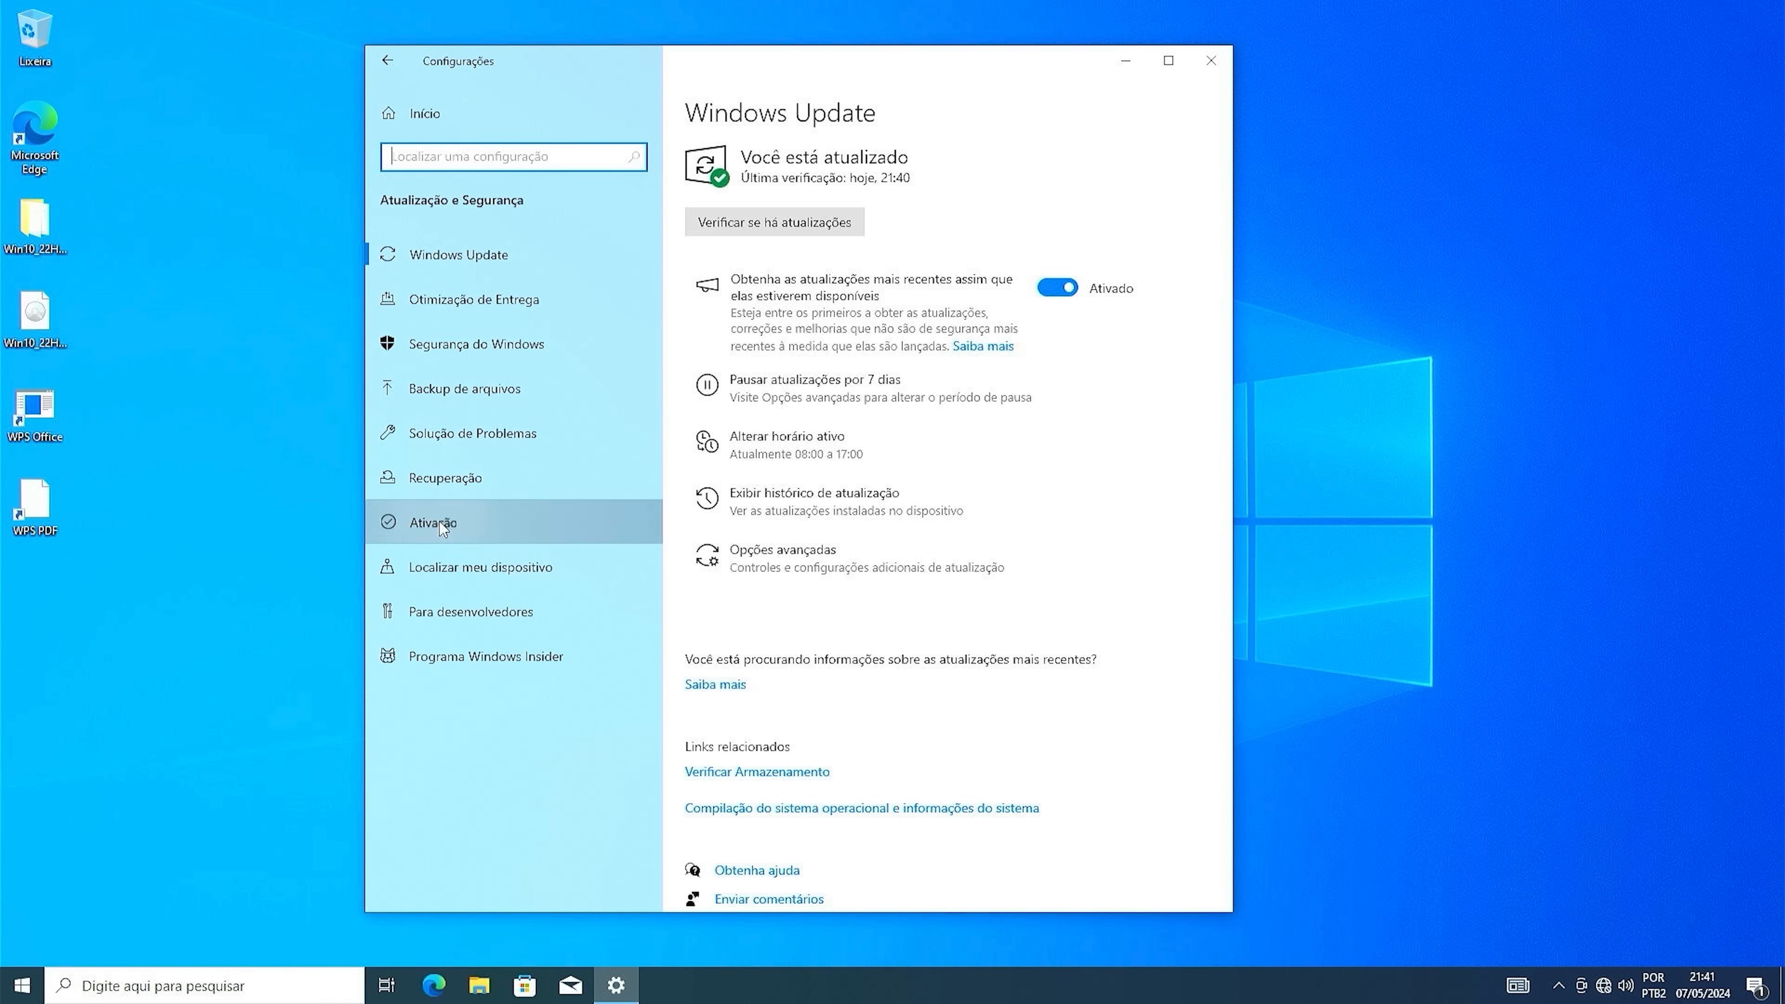
left_click(439, 521)
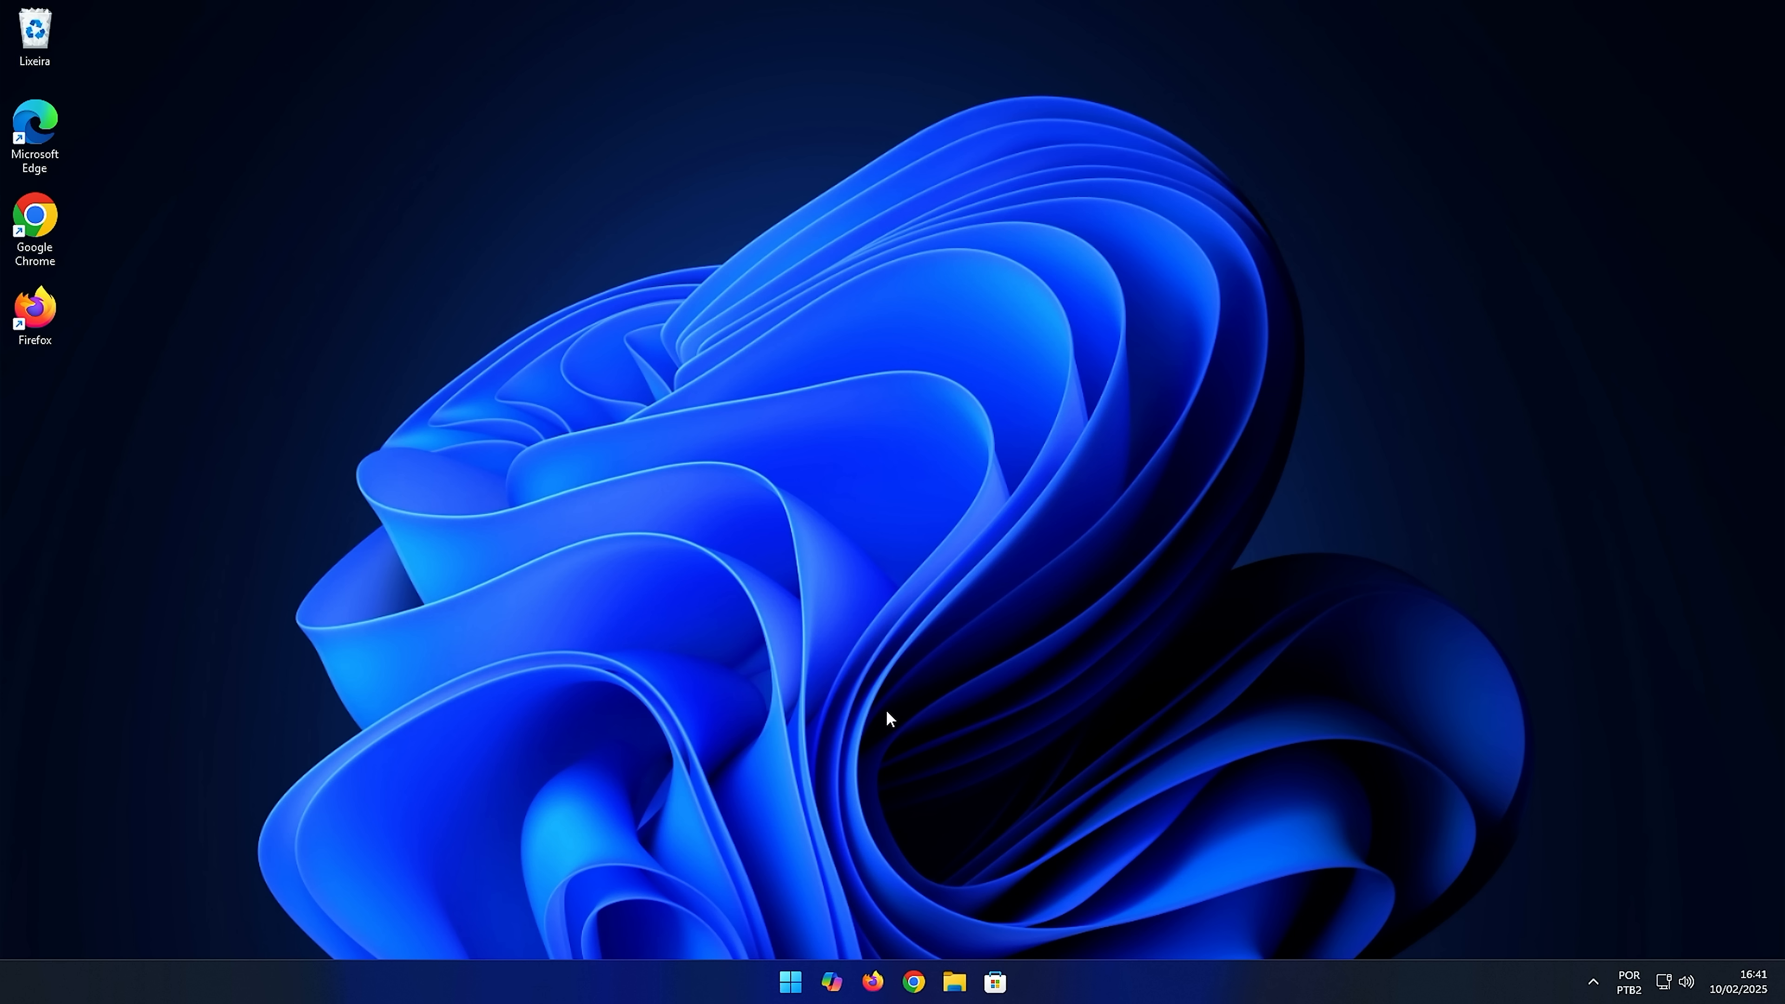
Step: Search Windows for "ativar ou desativar recursos do Windows" and open that Control Panel dialog
left_click(794, 985)
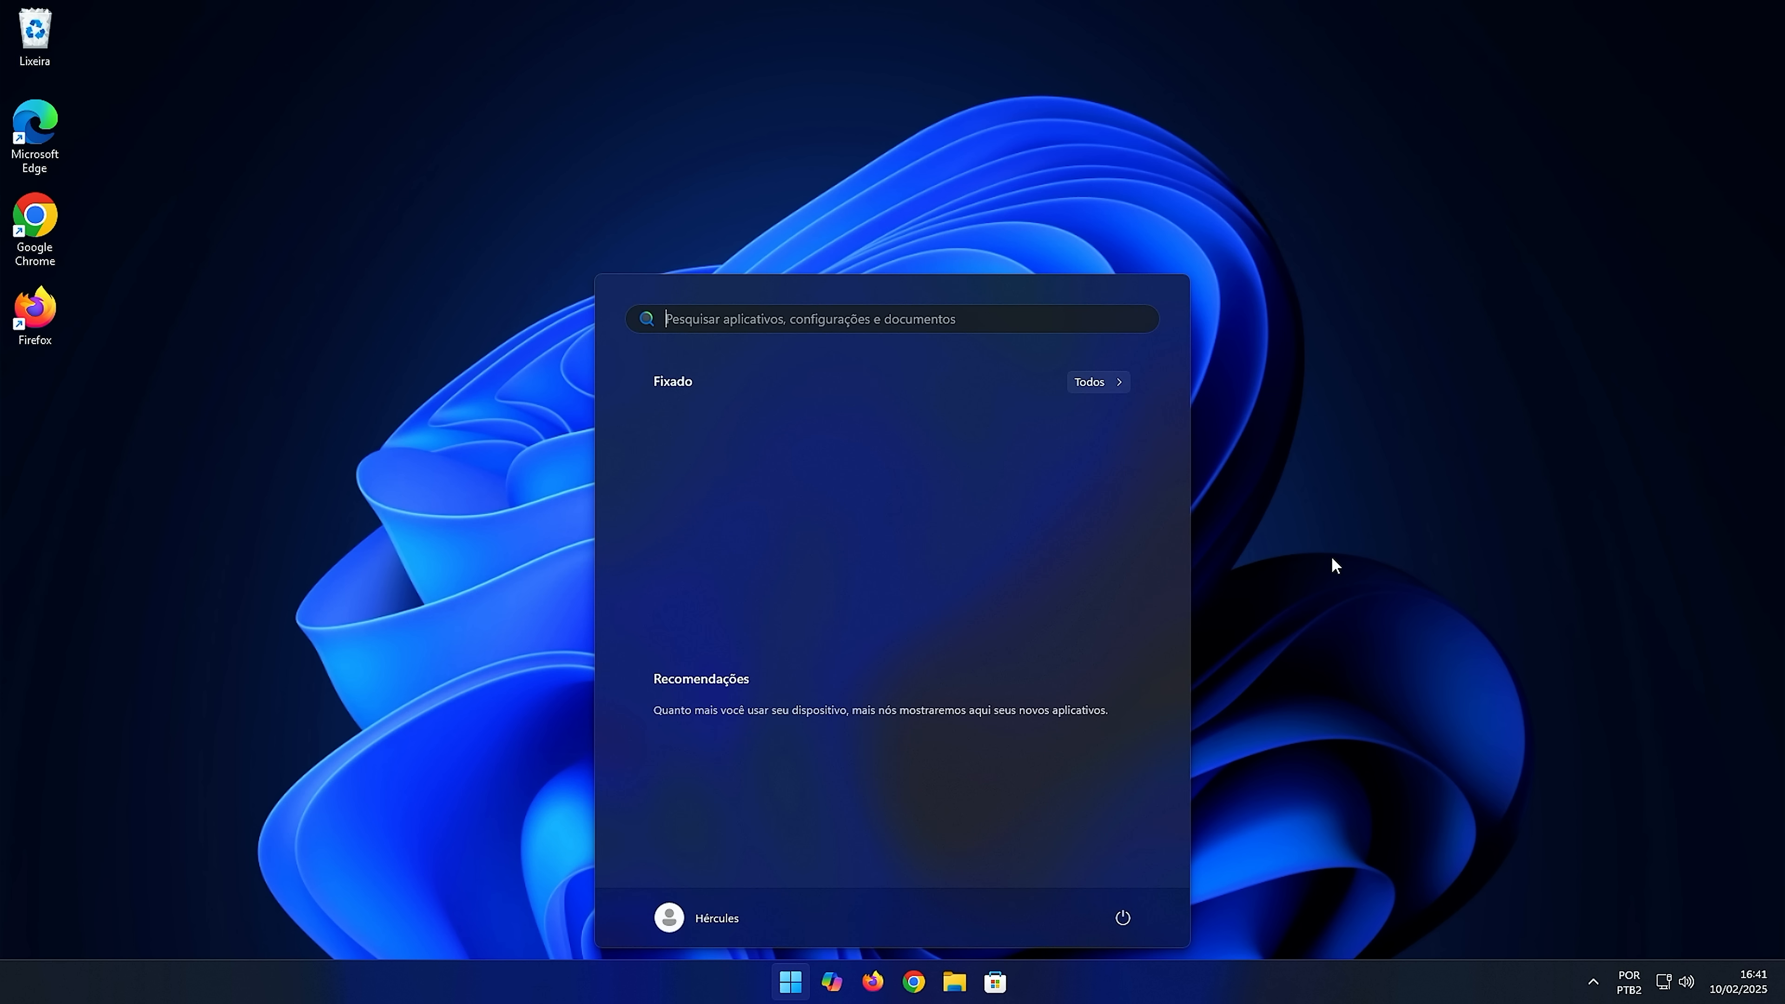
type("ativar ou desativar recursos do Windows")
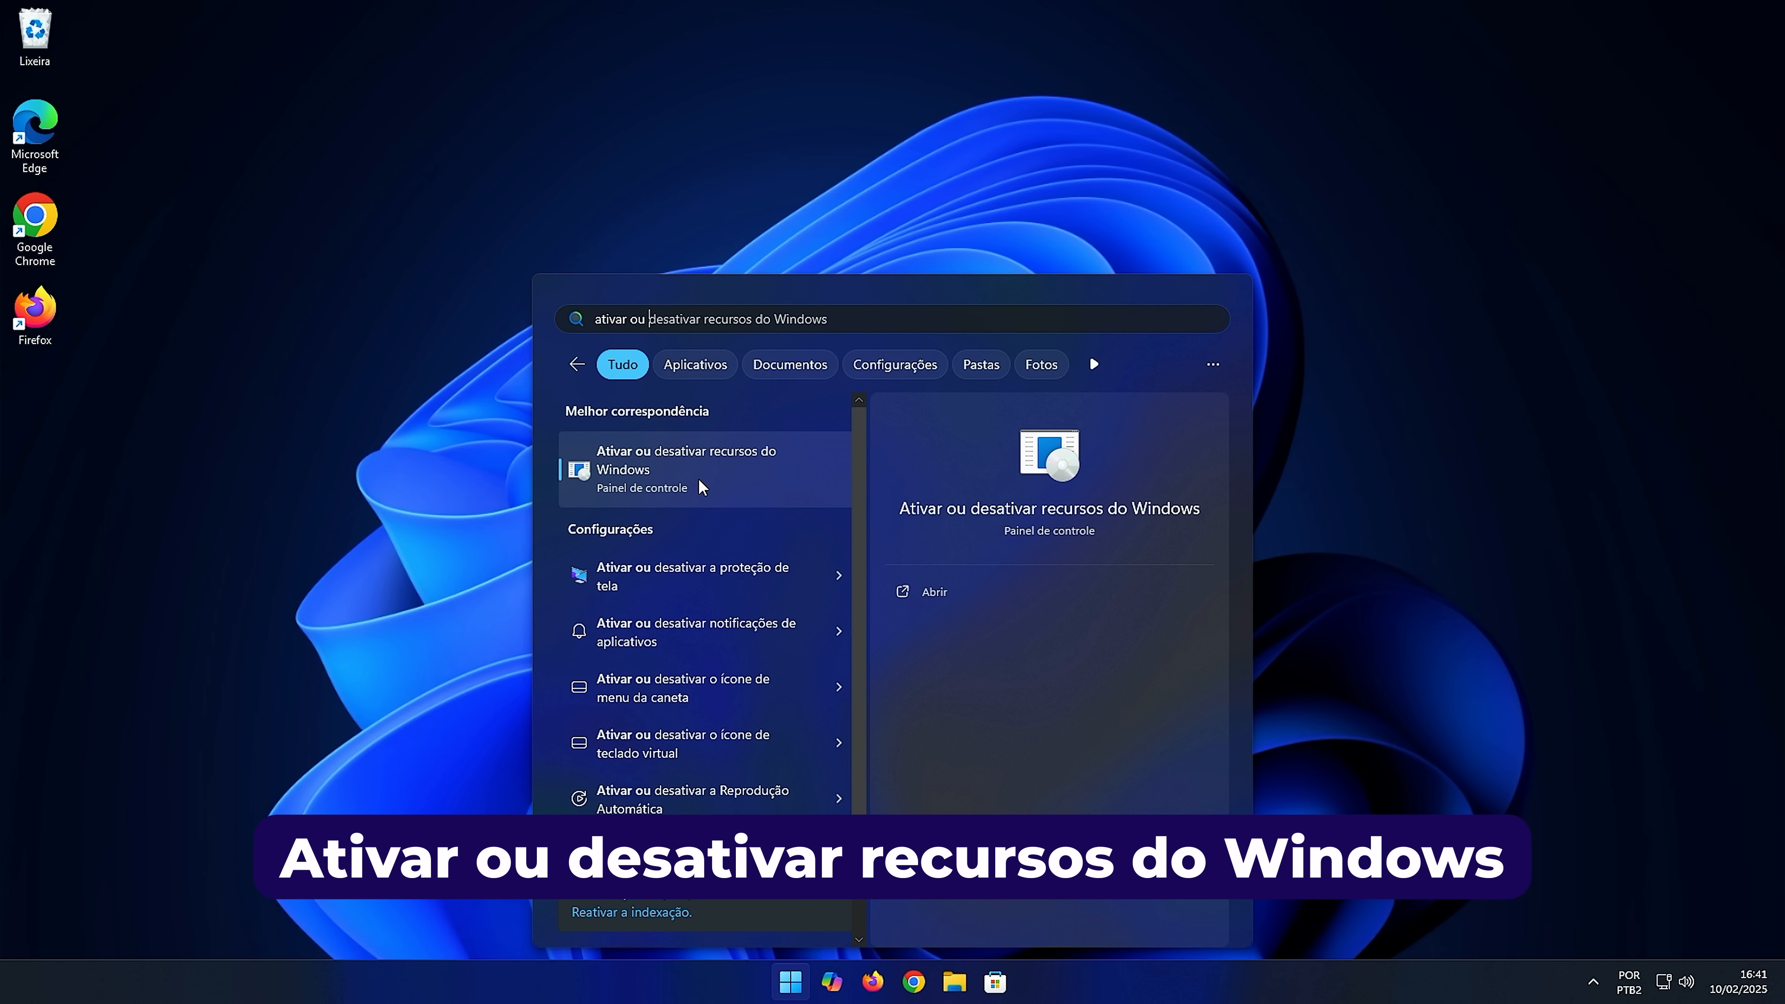
left_click(690, 466)
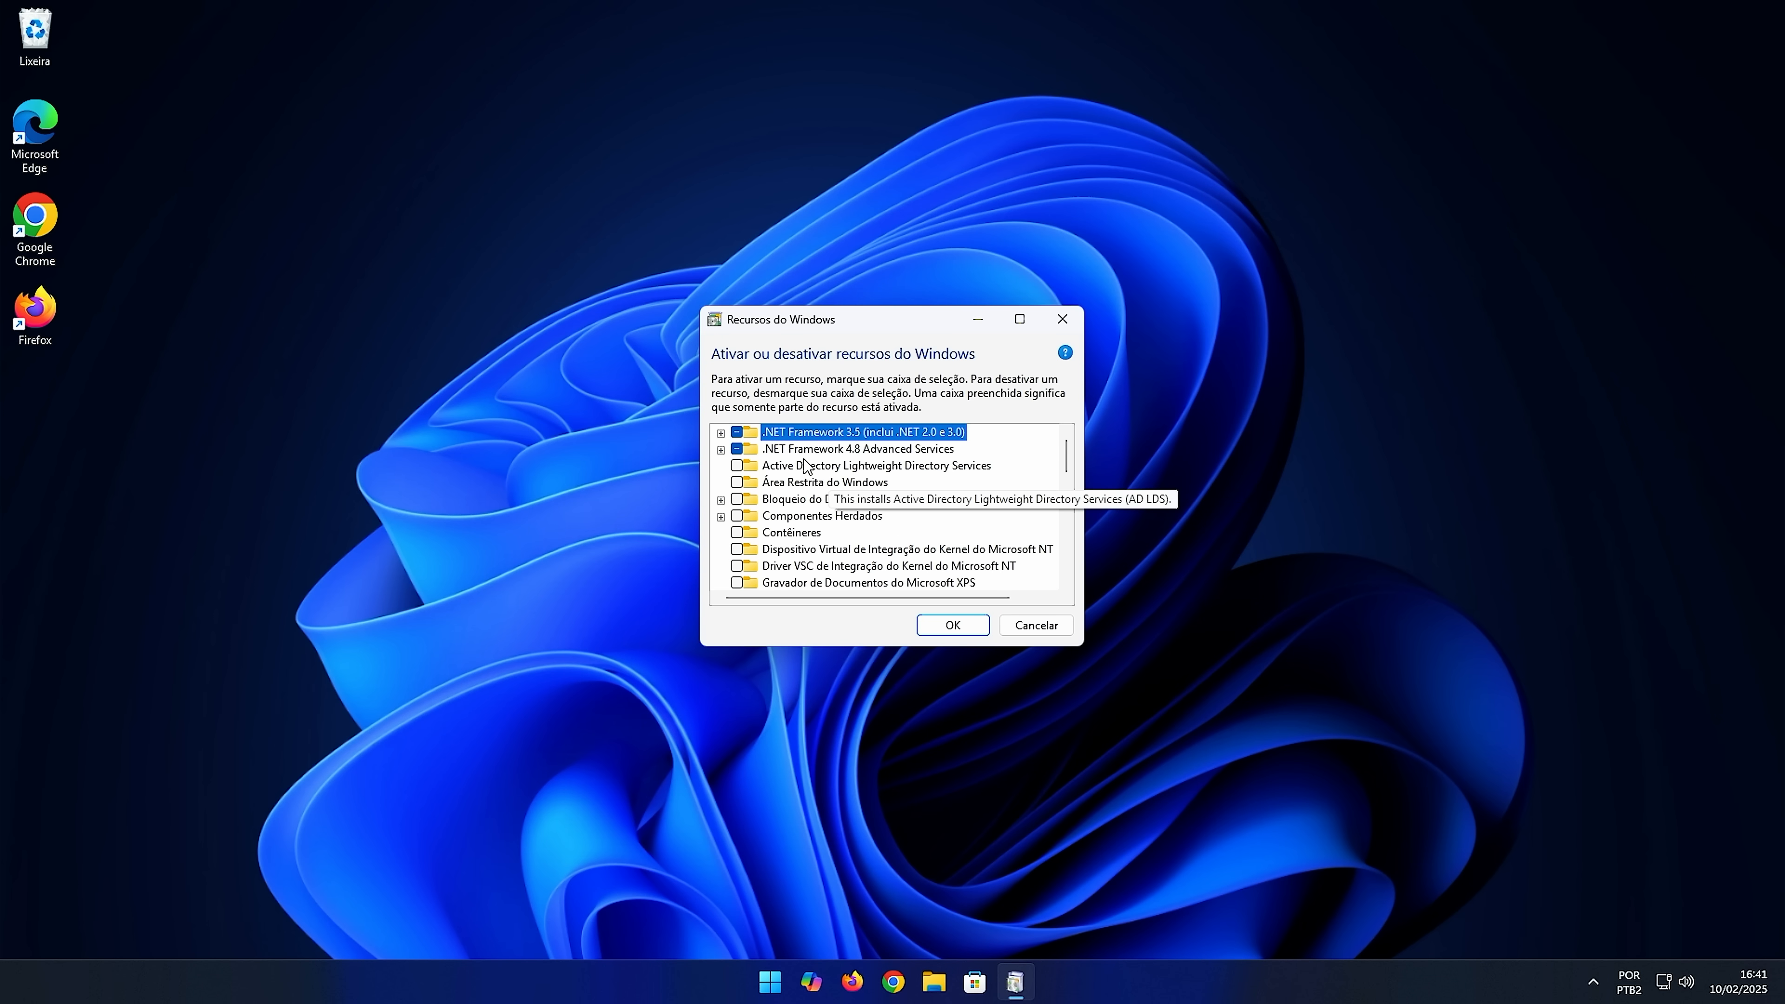
Step: Enable the Hyper-V feature in the list of Windows features
scroll(801, 466, "down", 1)
scroll(801, 485, "down", 1)
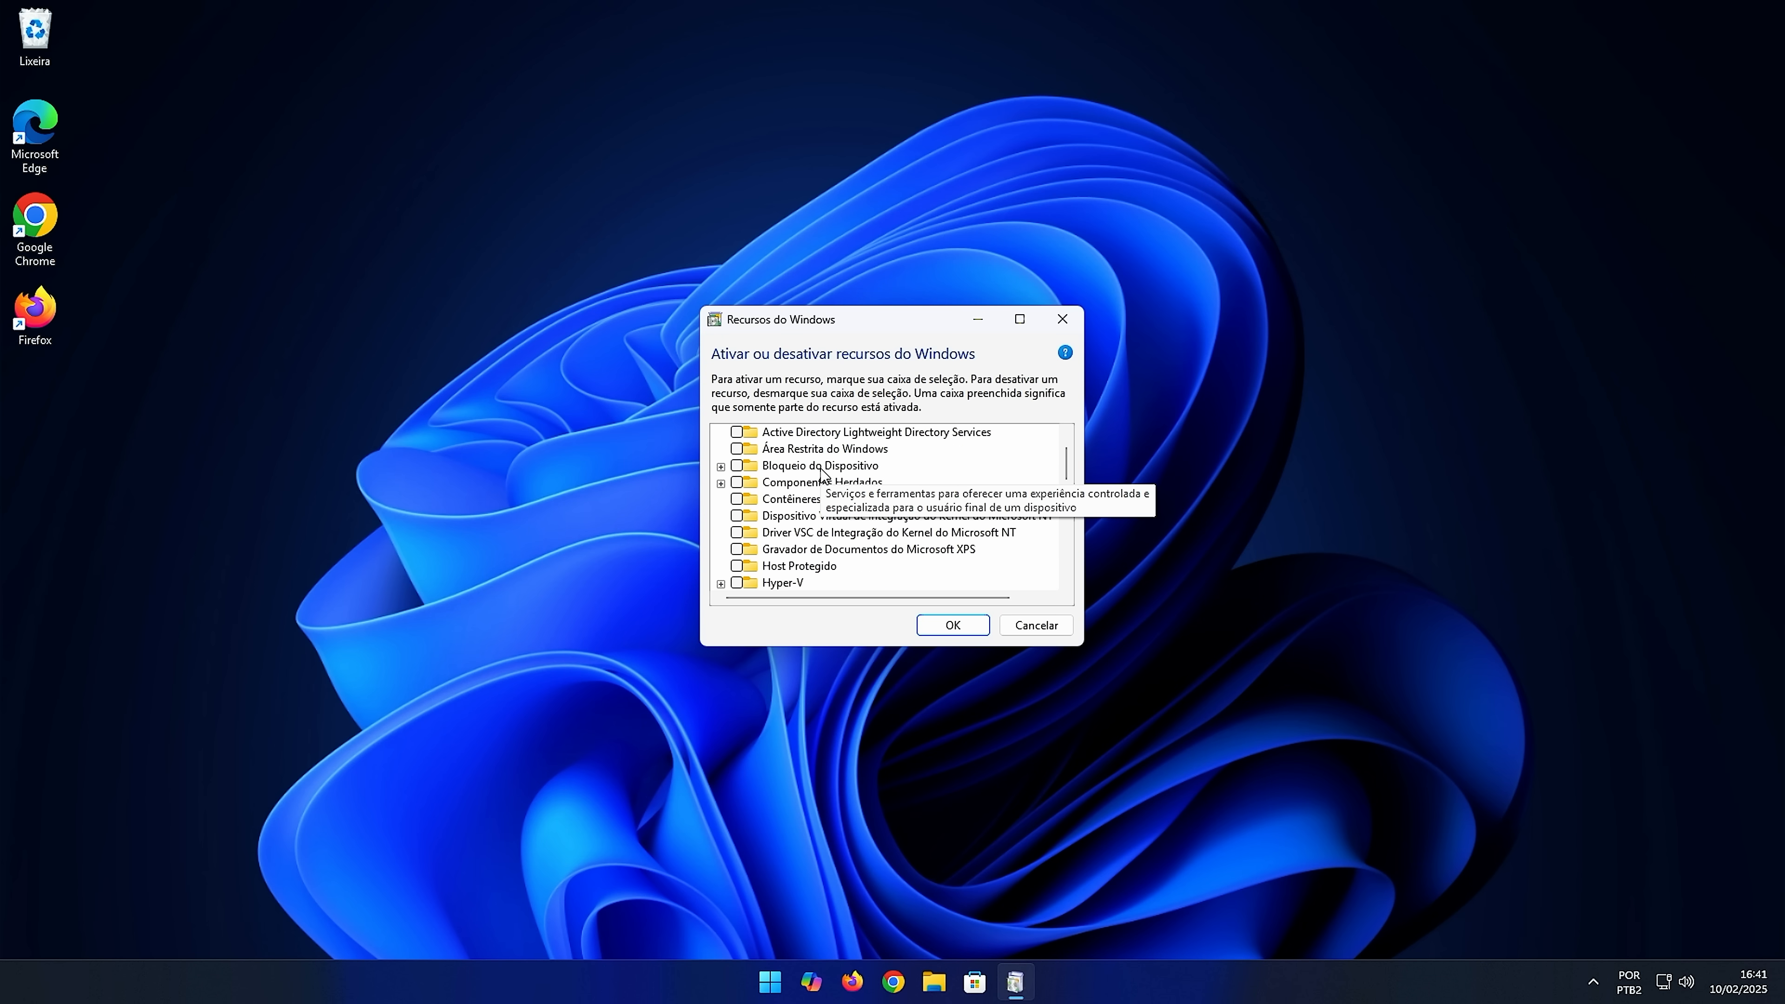
scroll(795, 547, "down", 1)
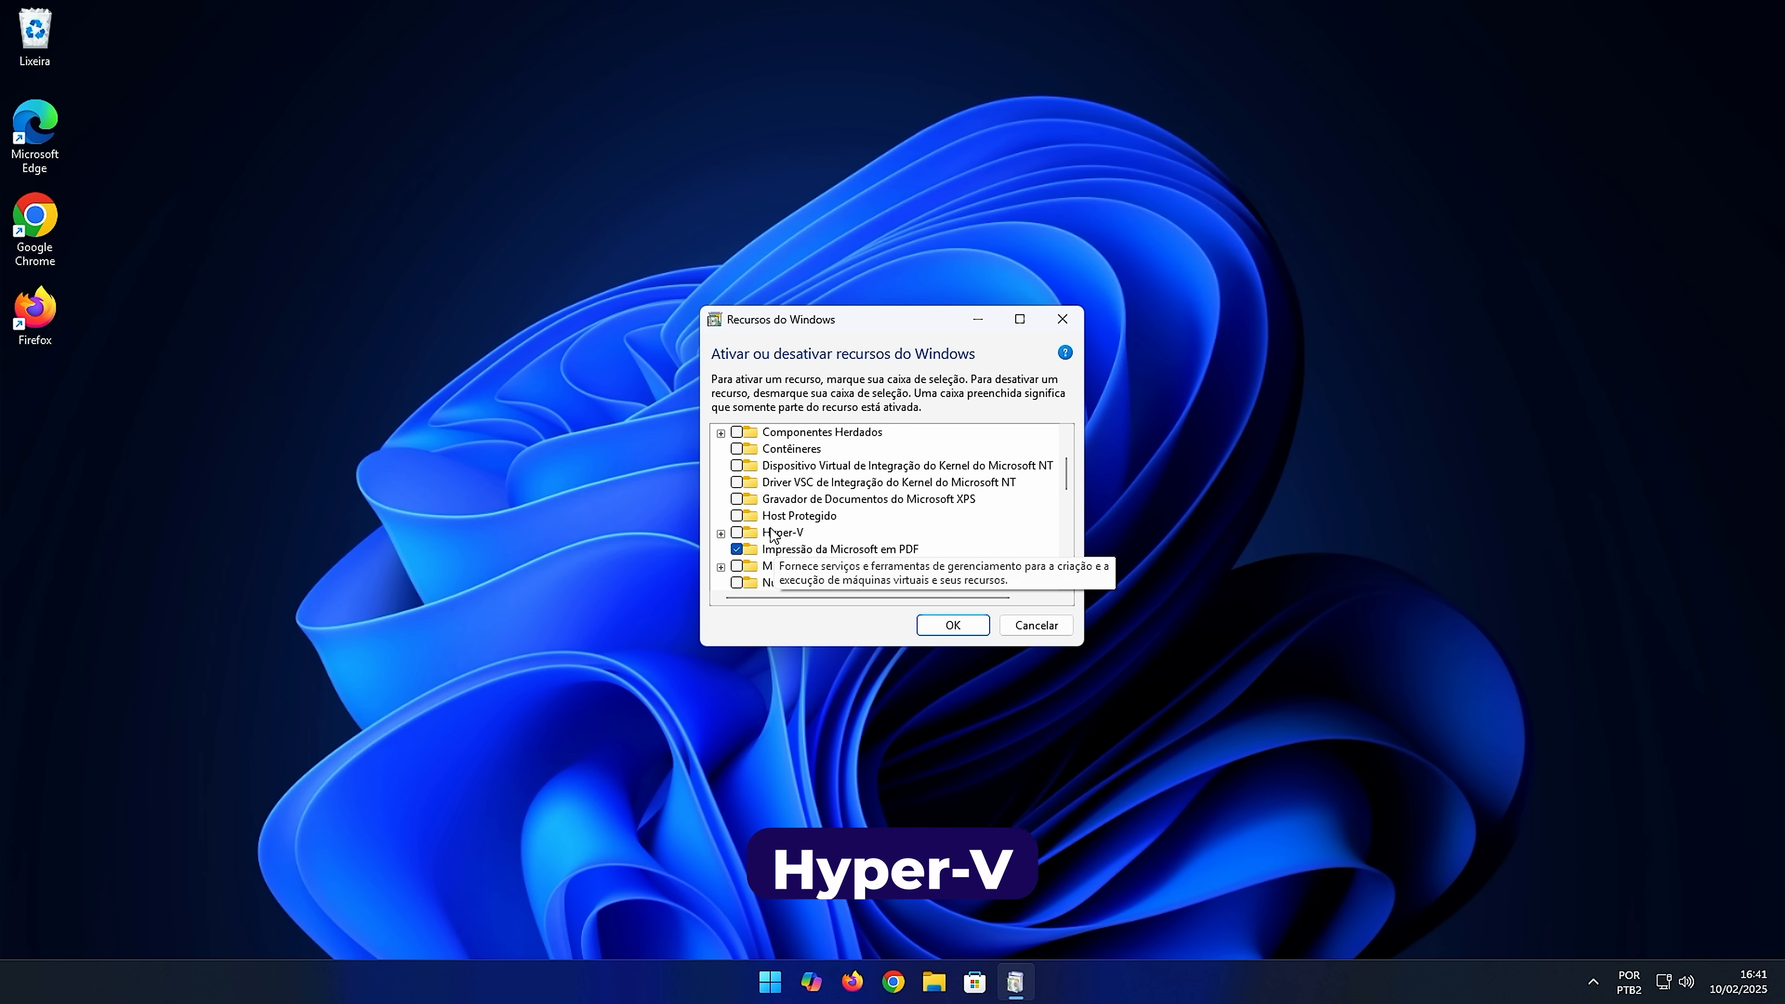
left_click(737, 534)
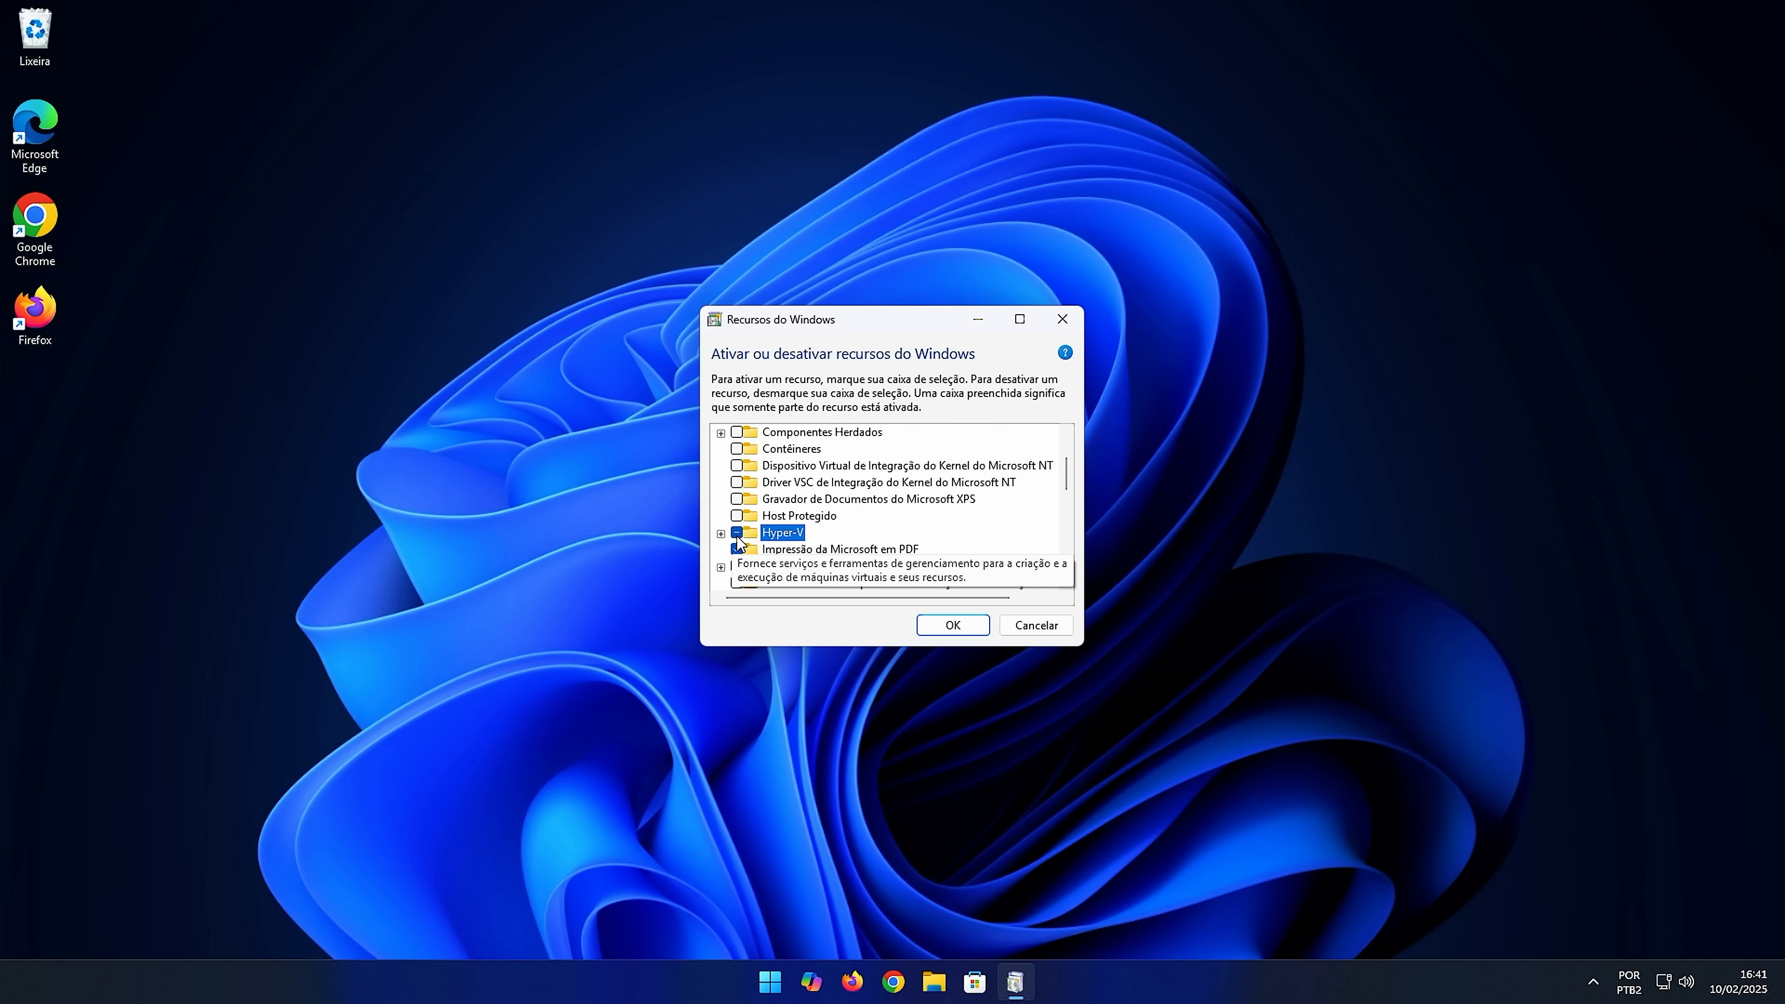
Step: Enable the Windows features Subsistema do Windows para Linux and Virtual Machine Platform
scroll(843, 524, "down", 3)
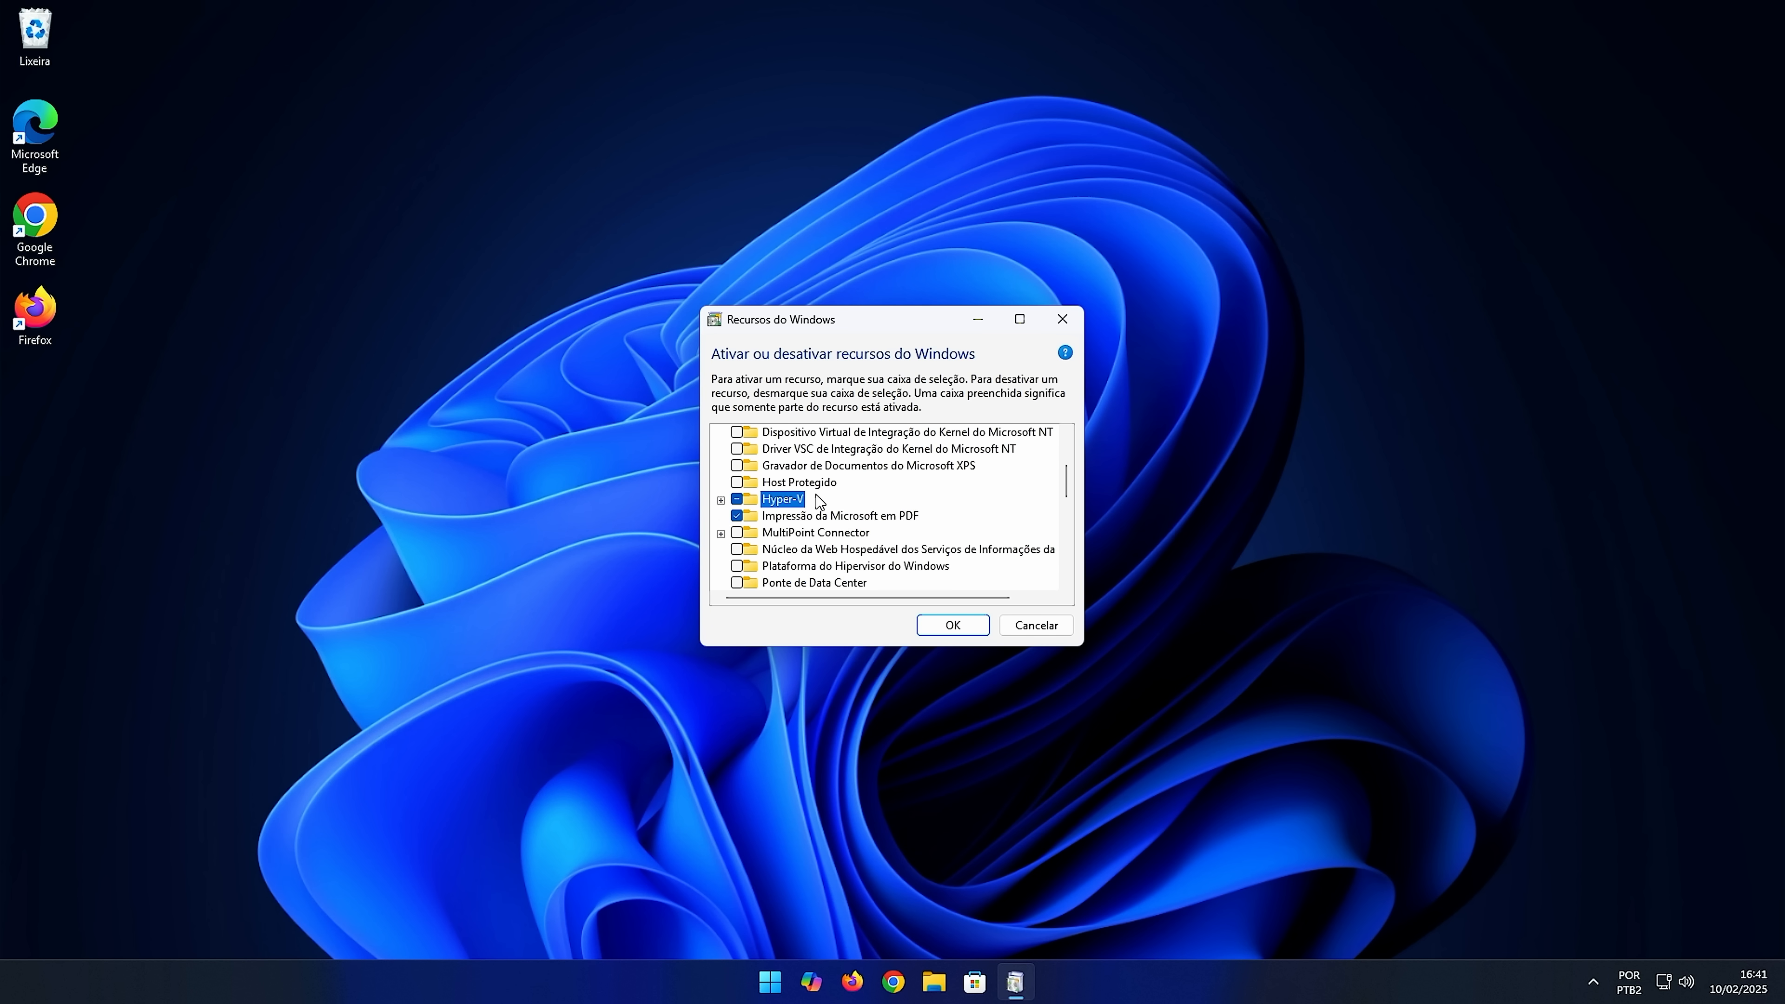
scroll(861, 520, "down", 2)
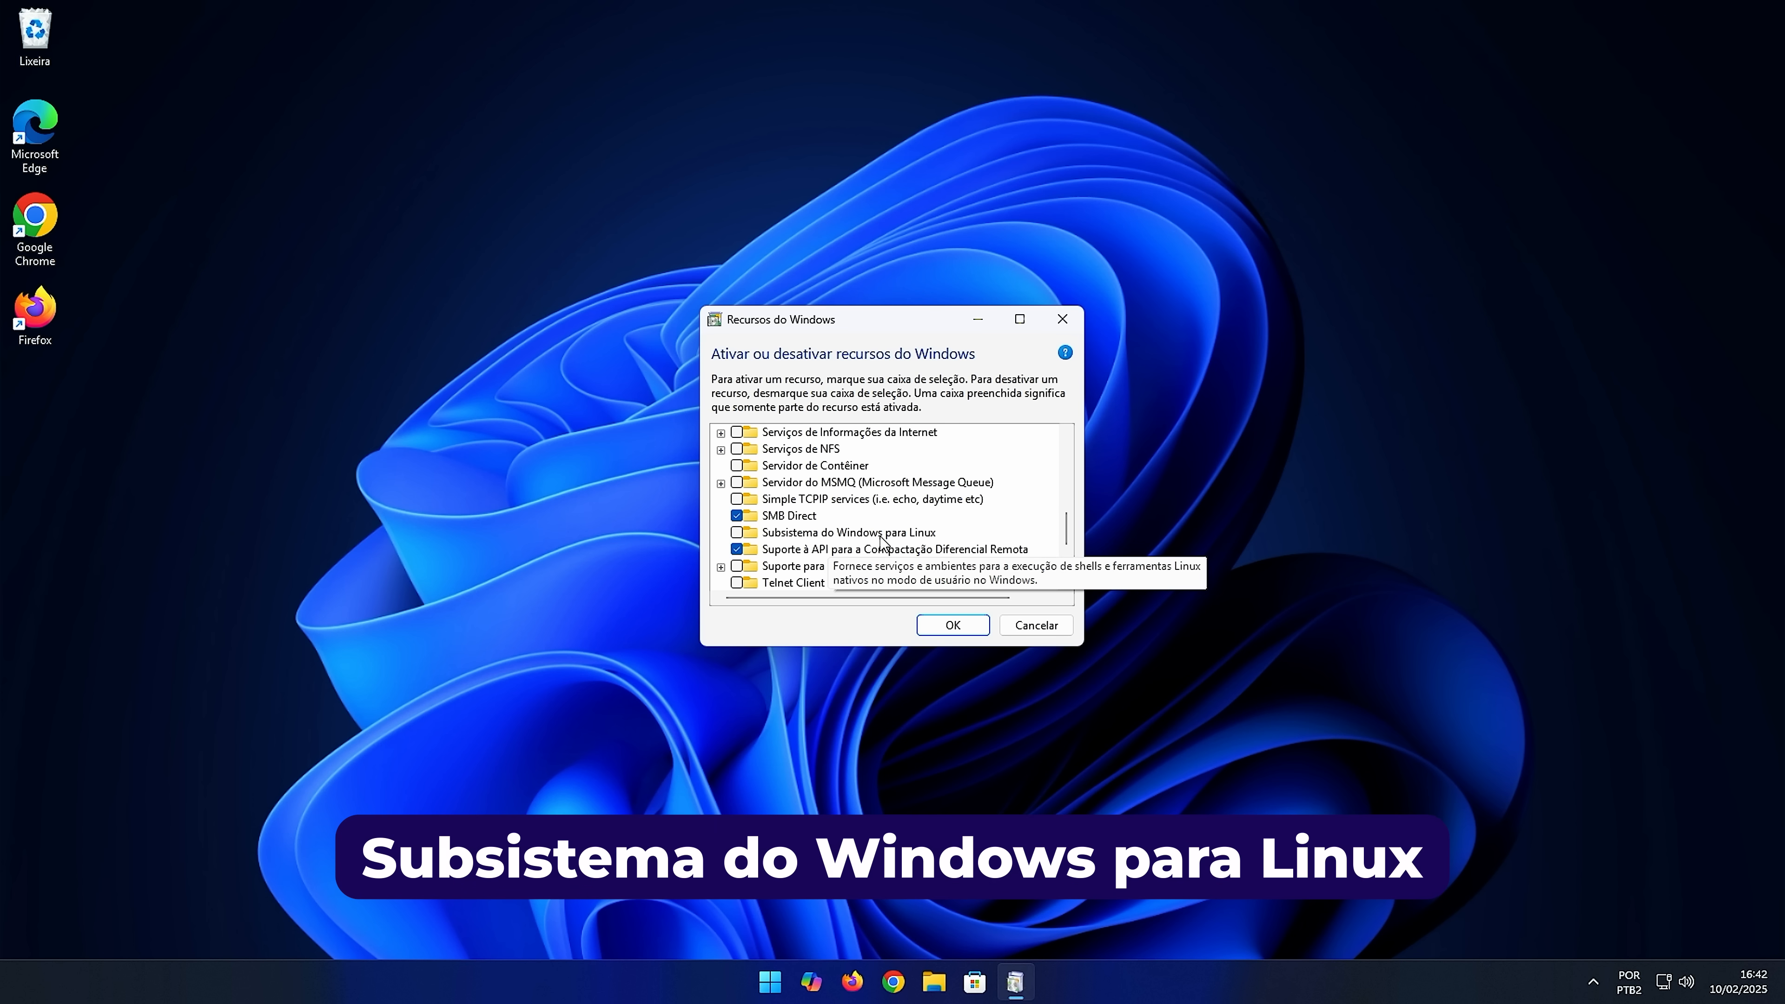
left_click(737, 532)
scroll(913, 520, "down", 2)
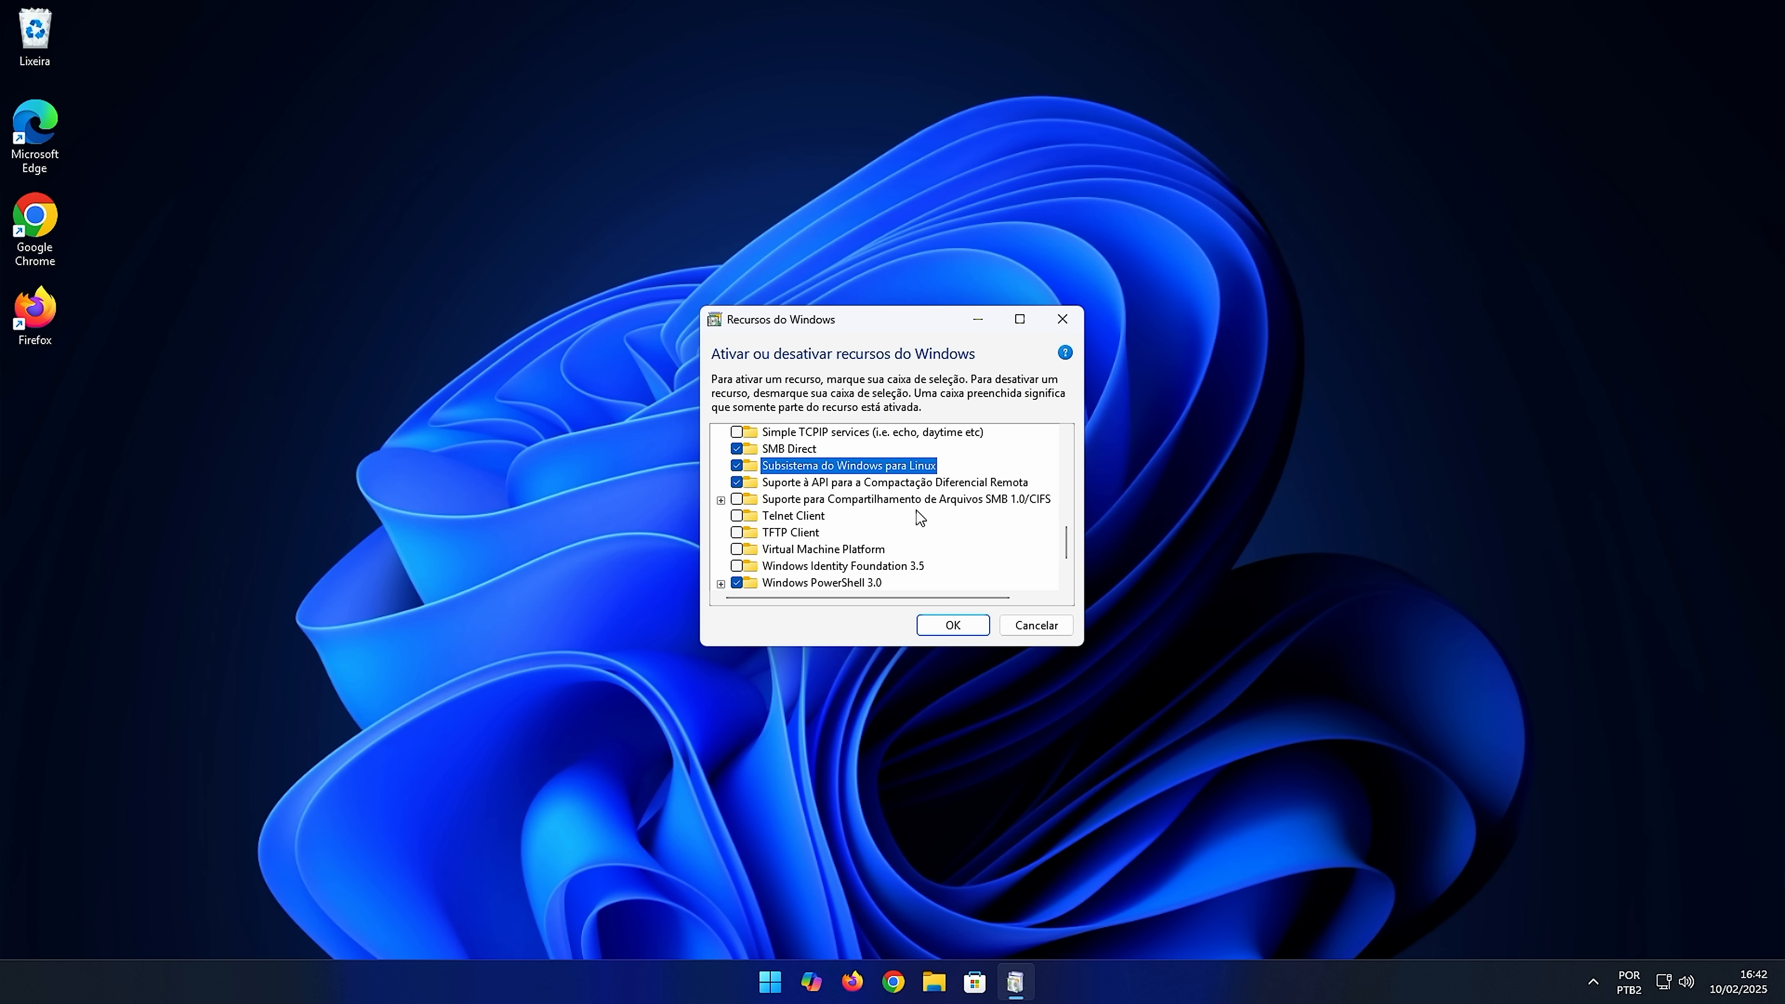
scroll(919, 516, "down", 1)
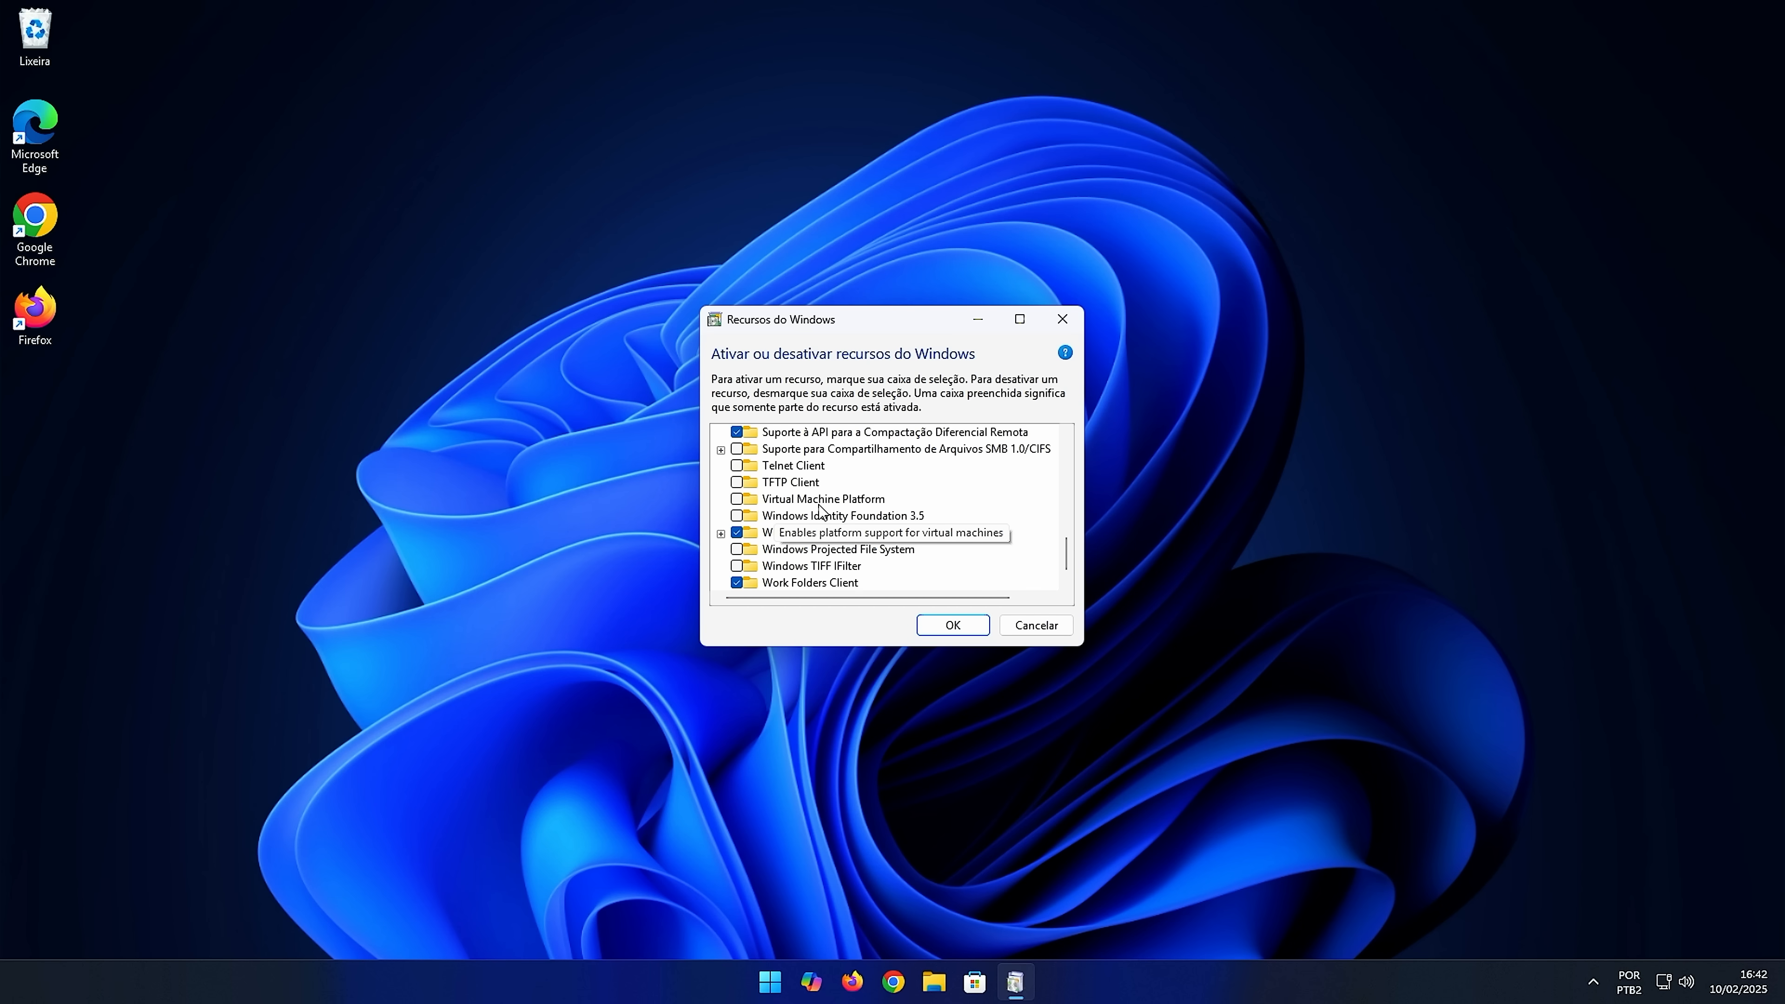
left_click(737, 499)
Step: Apply the selected Windows features and restart the computer immediately
scroll(806, 505, "down", 1)
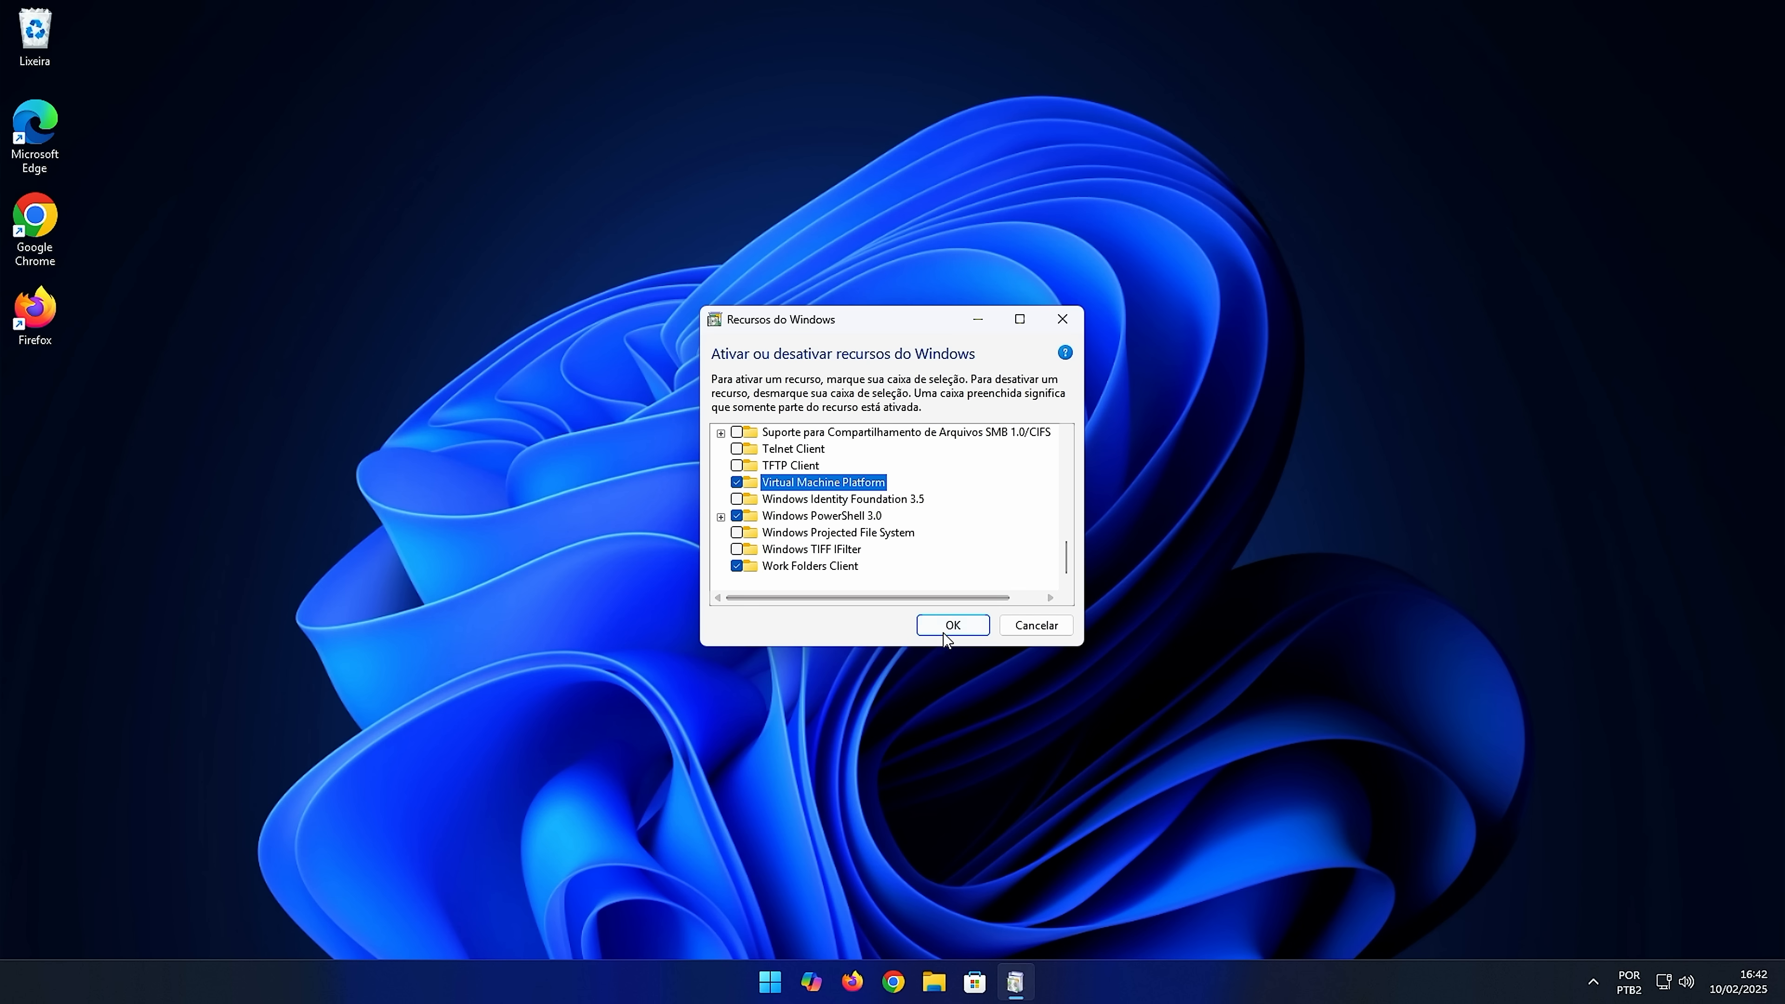
left_click(954, 629)
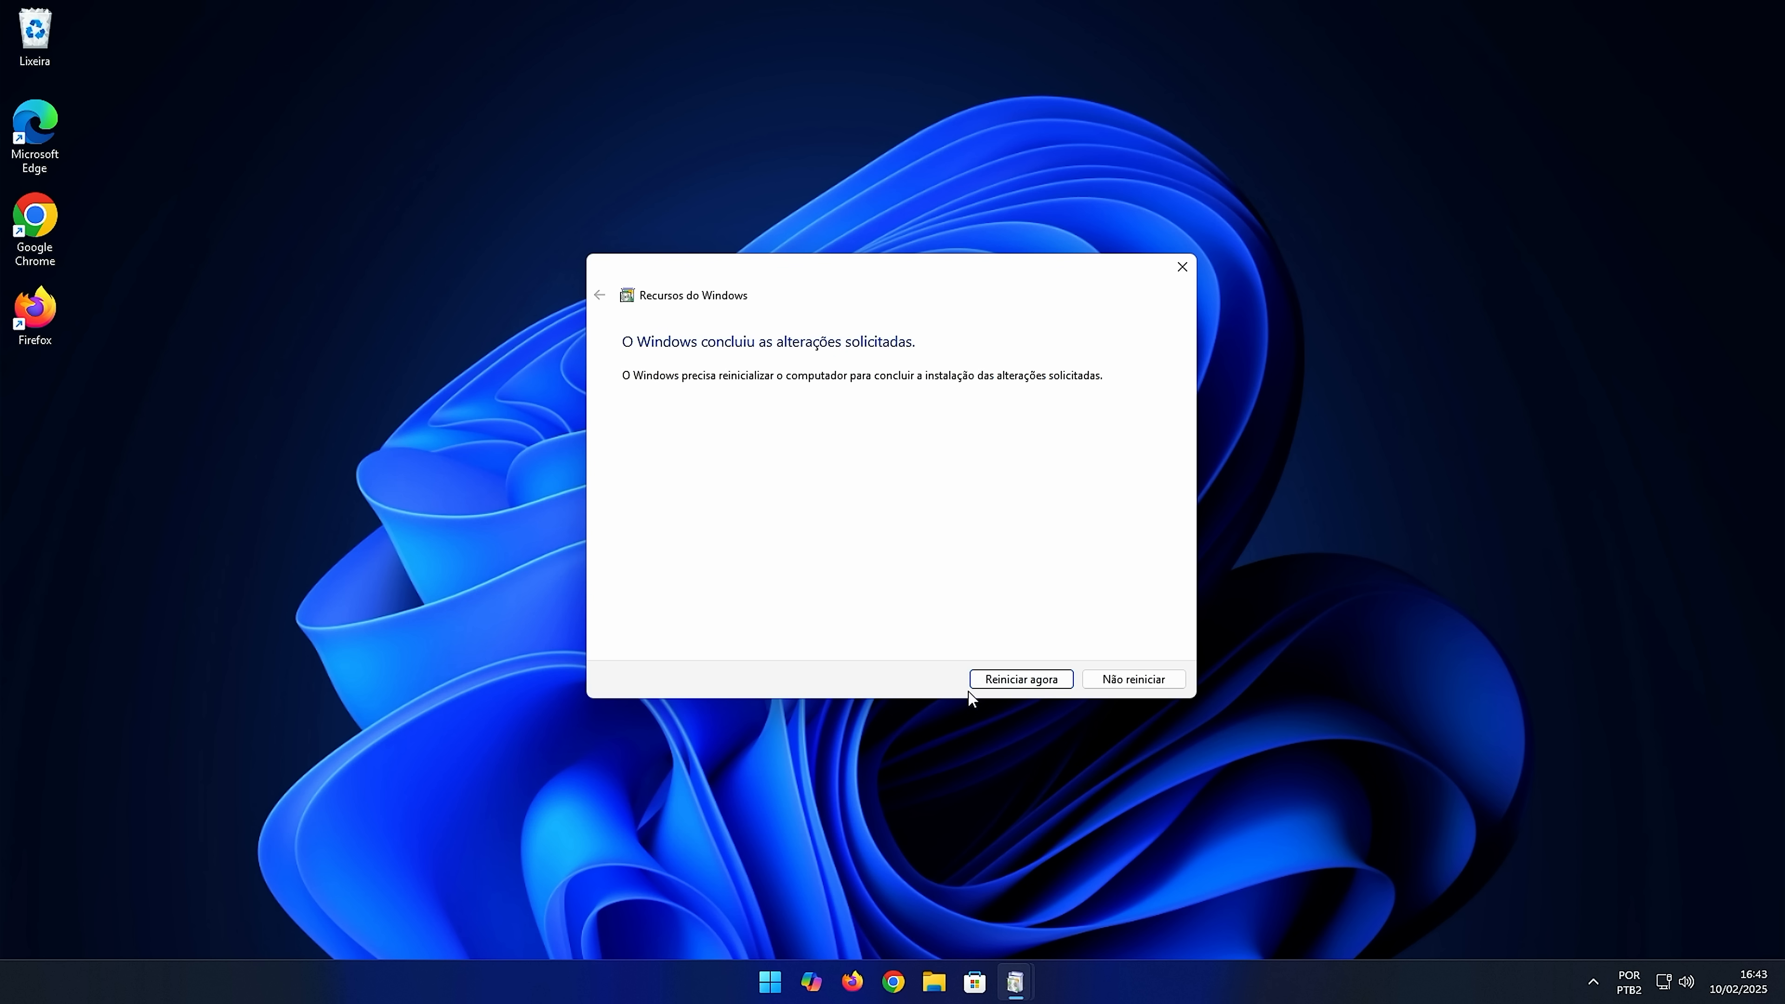
left_click(1034, 683)
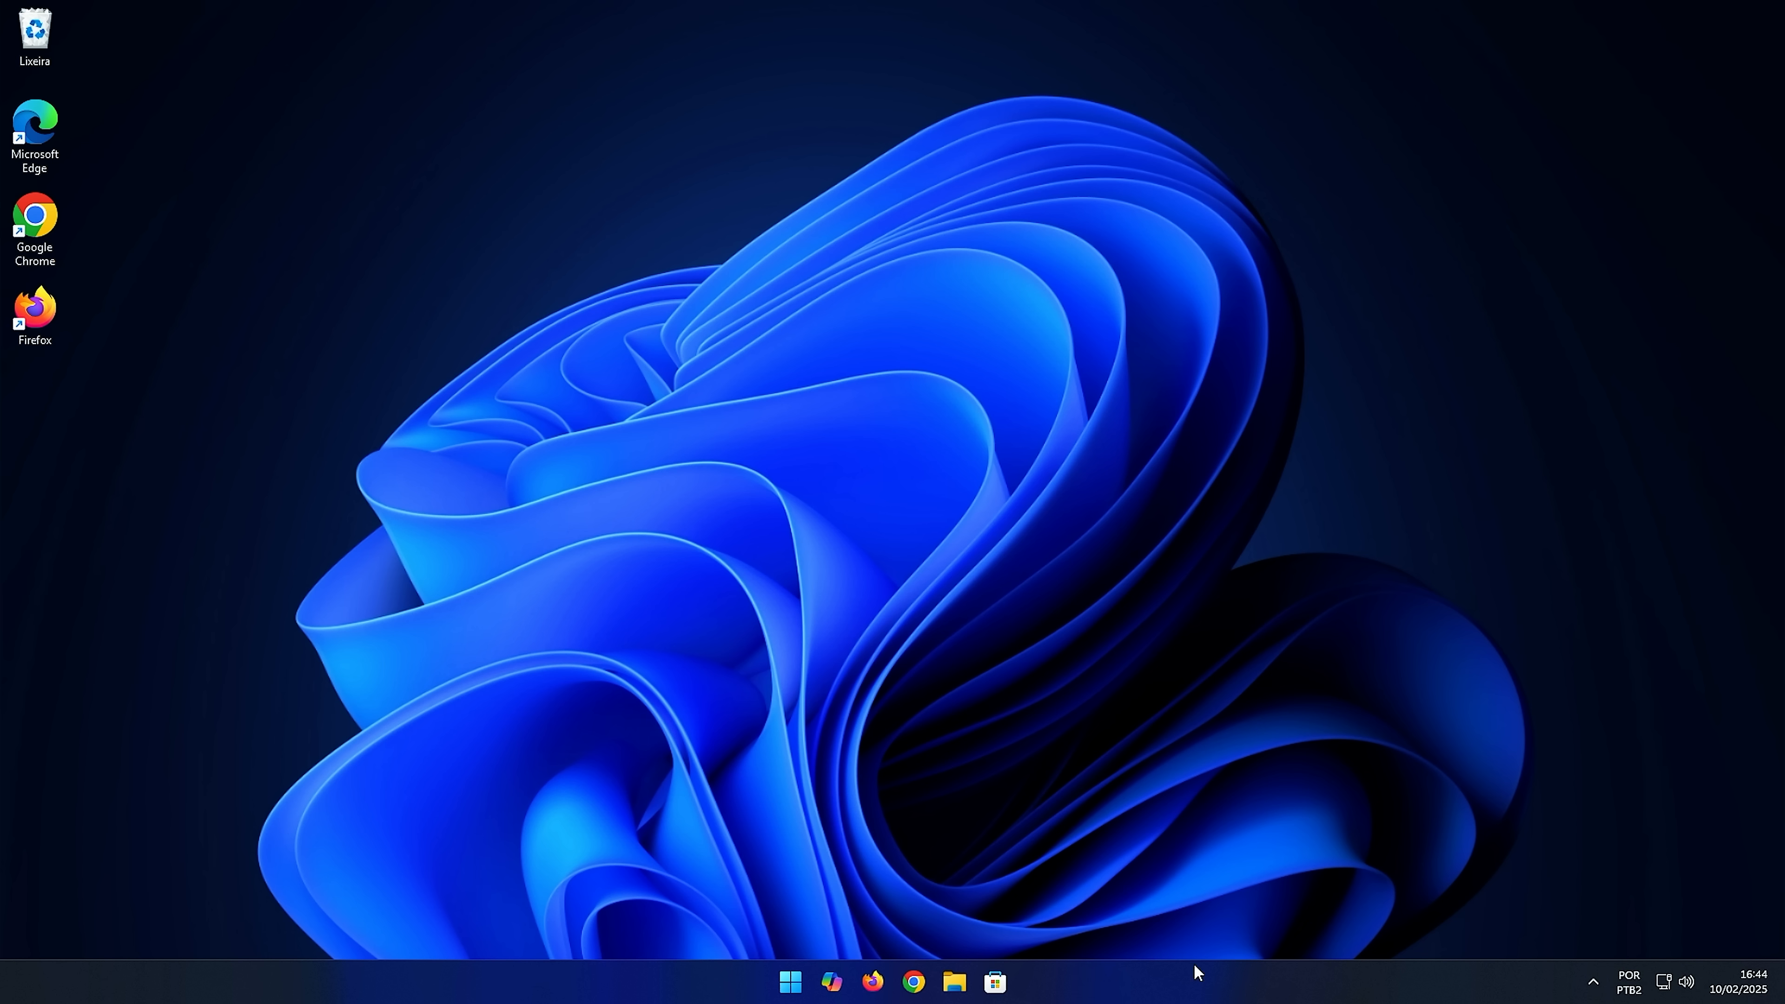
Step: Open Gerenciador de Tarefas and show its Desempenho page
right_click(1136, 992)
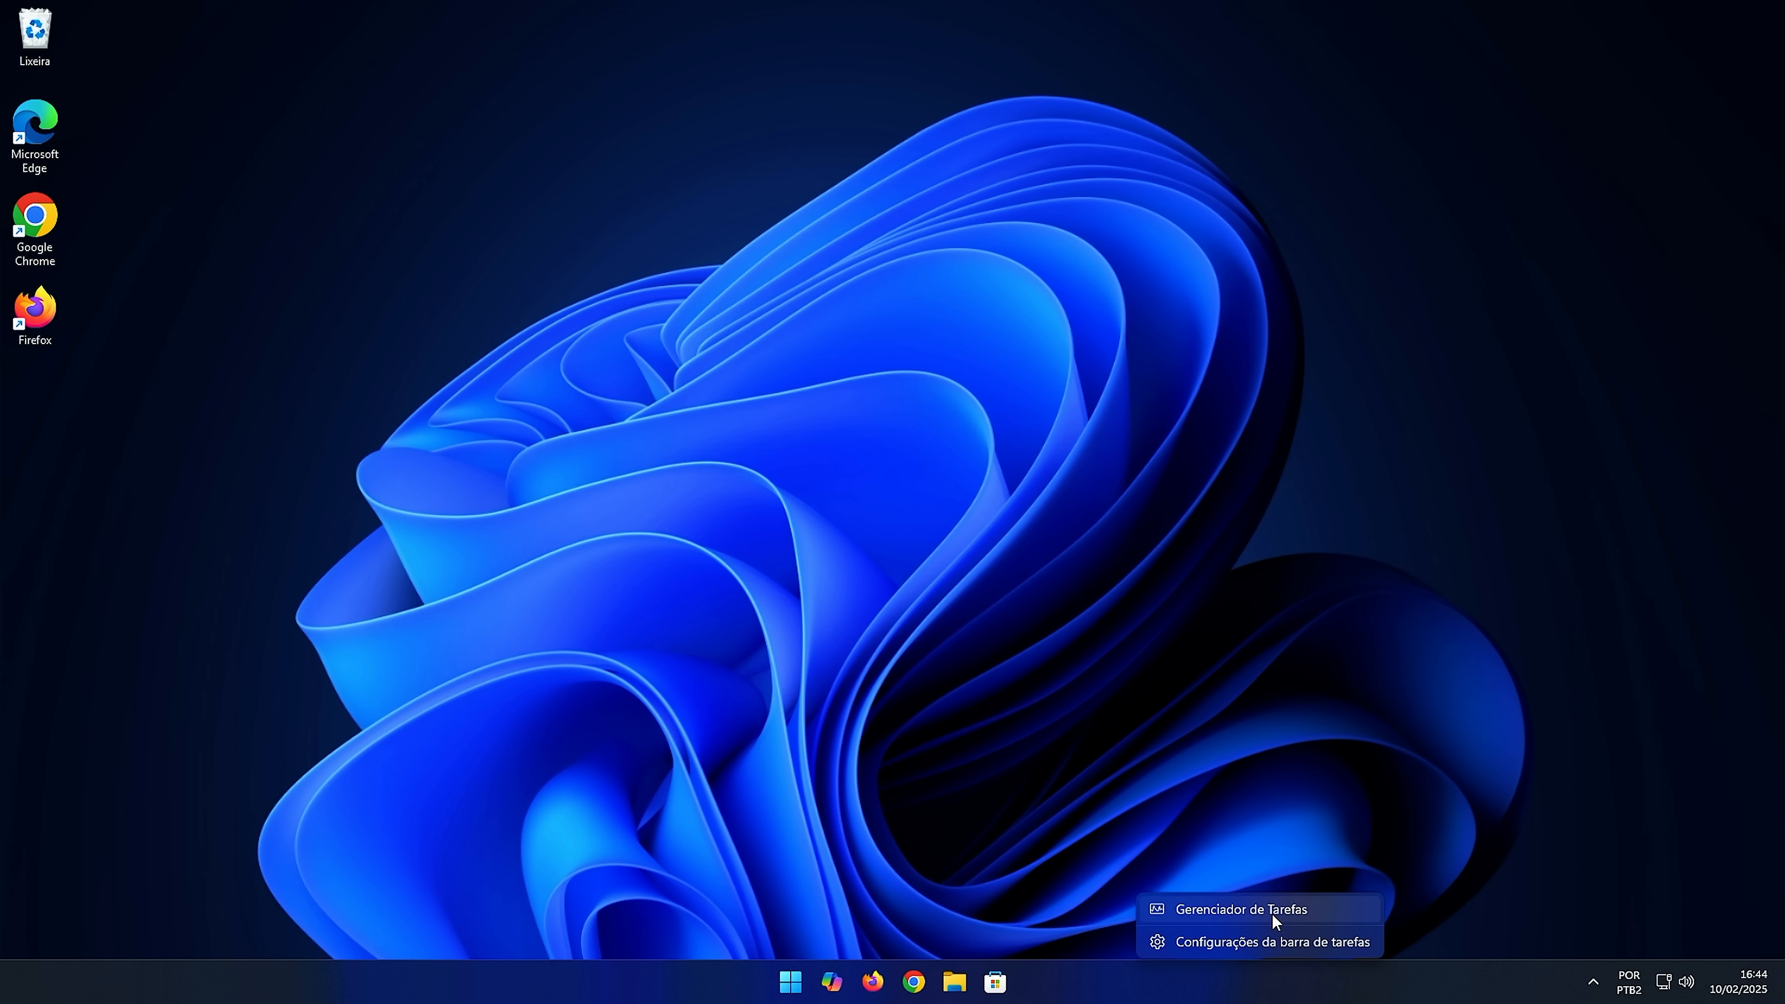
left_click(1255, 911)
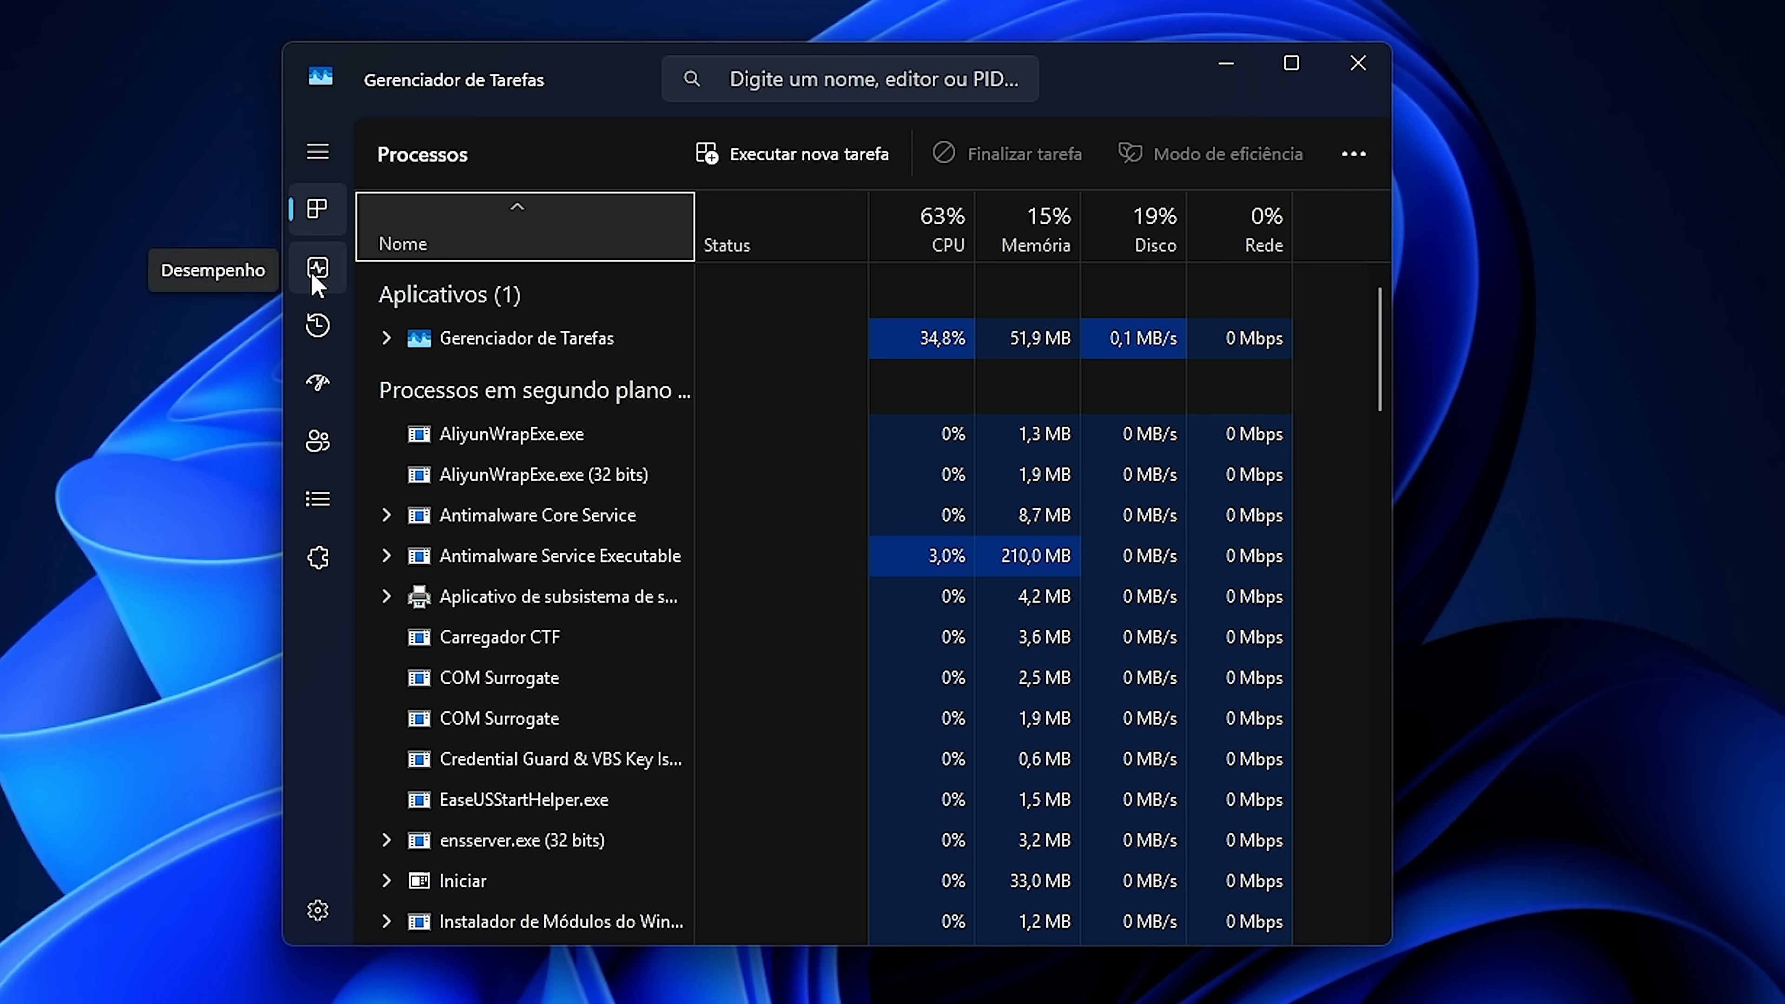
left_click(315, 274)
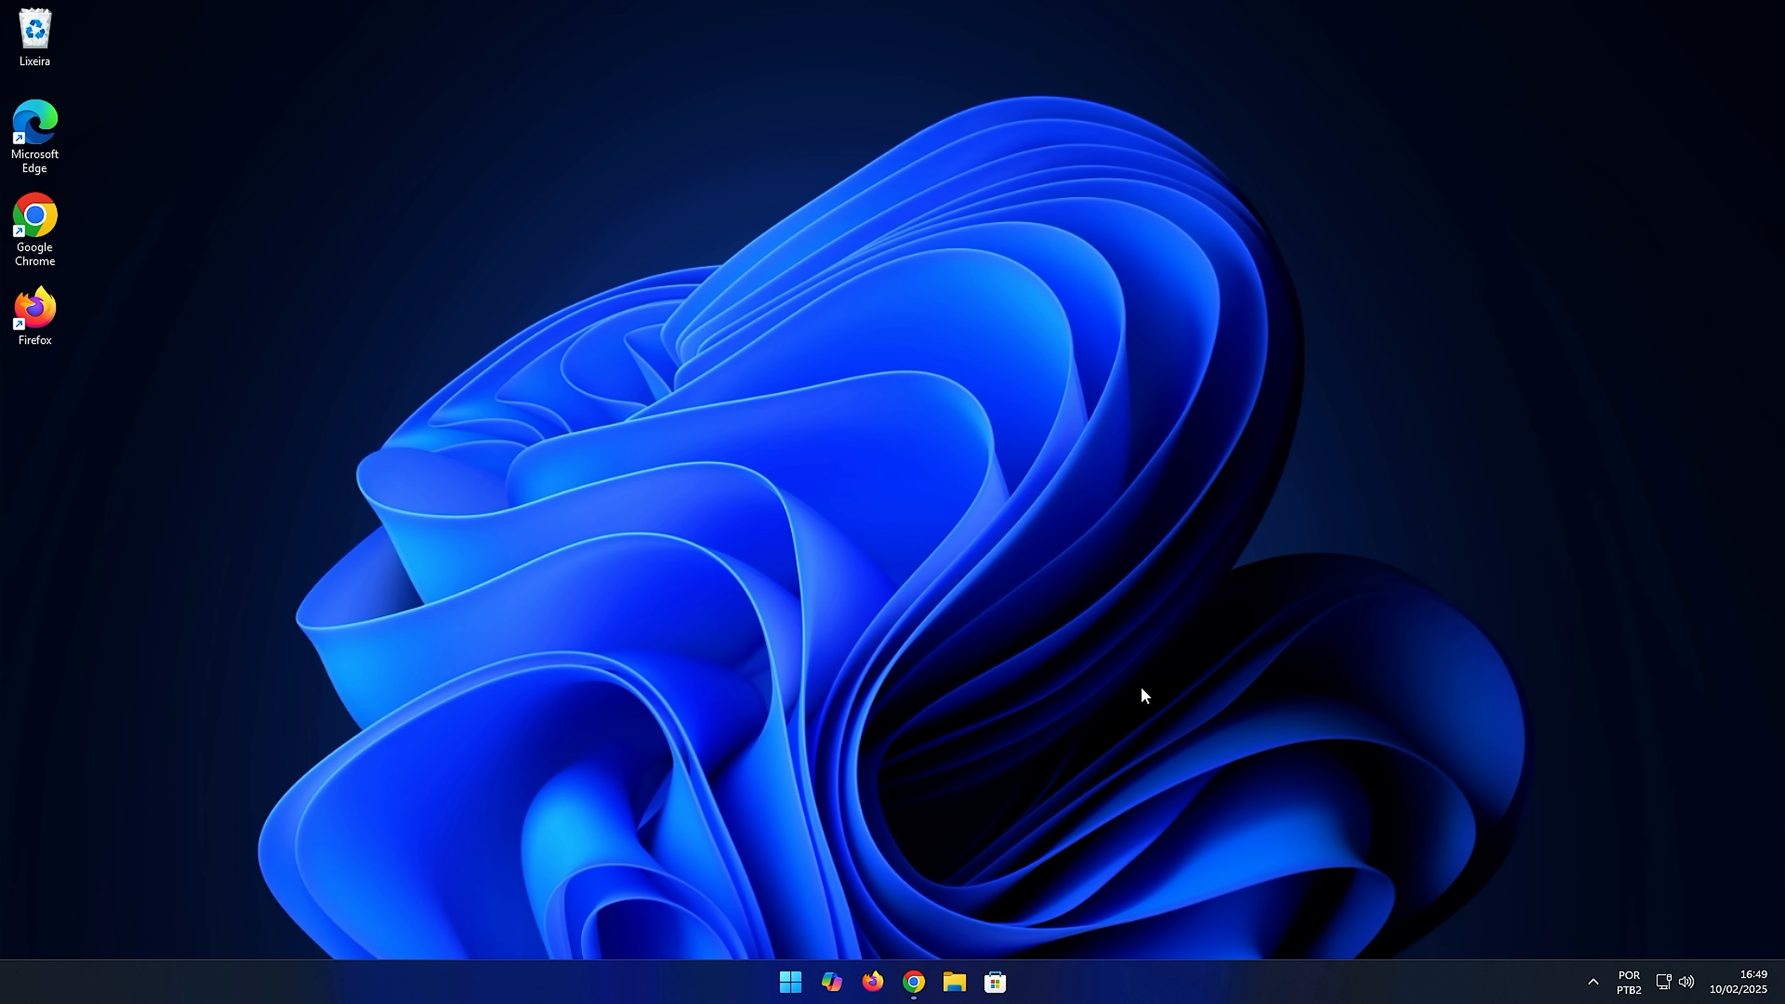
Step: Switch to Chrome and open the Windows_11_2407.40000.4.0 release page of the WSABuilds repository on GitHub
left_click(914, 982)
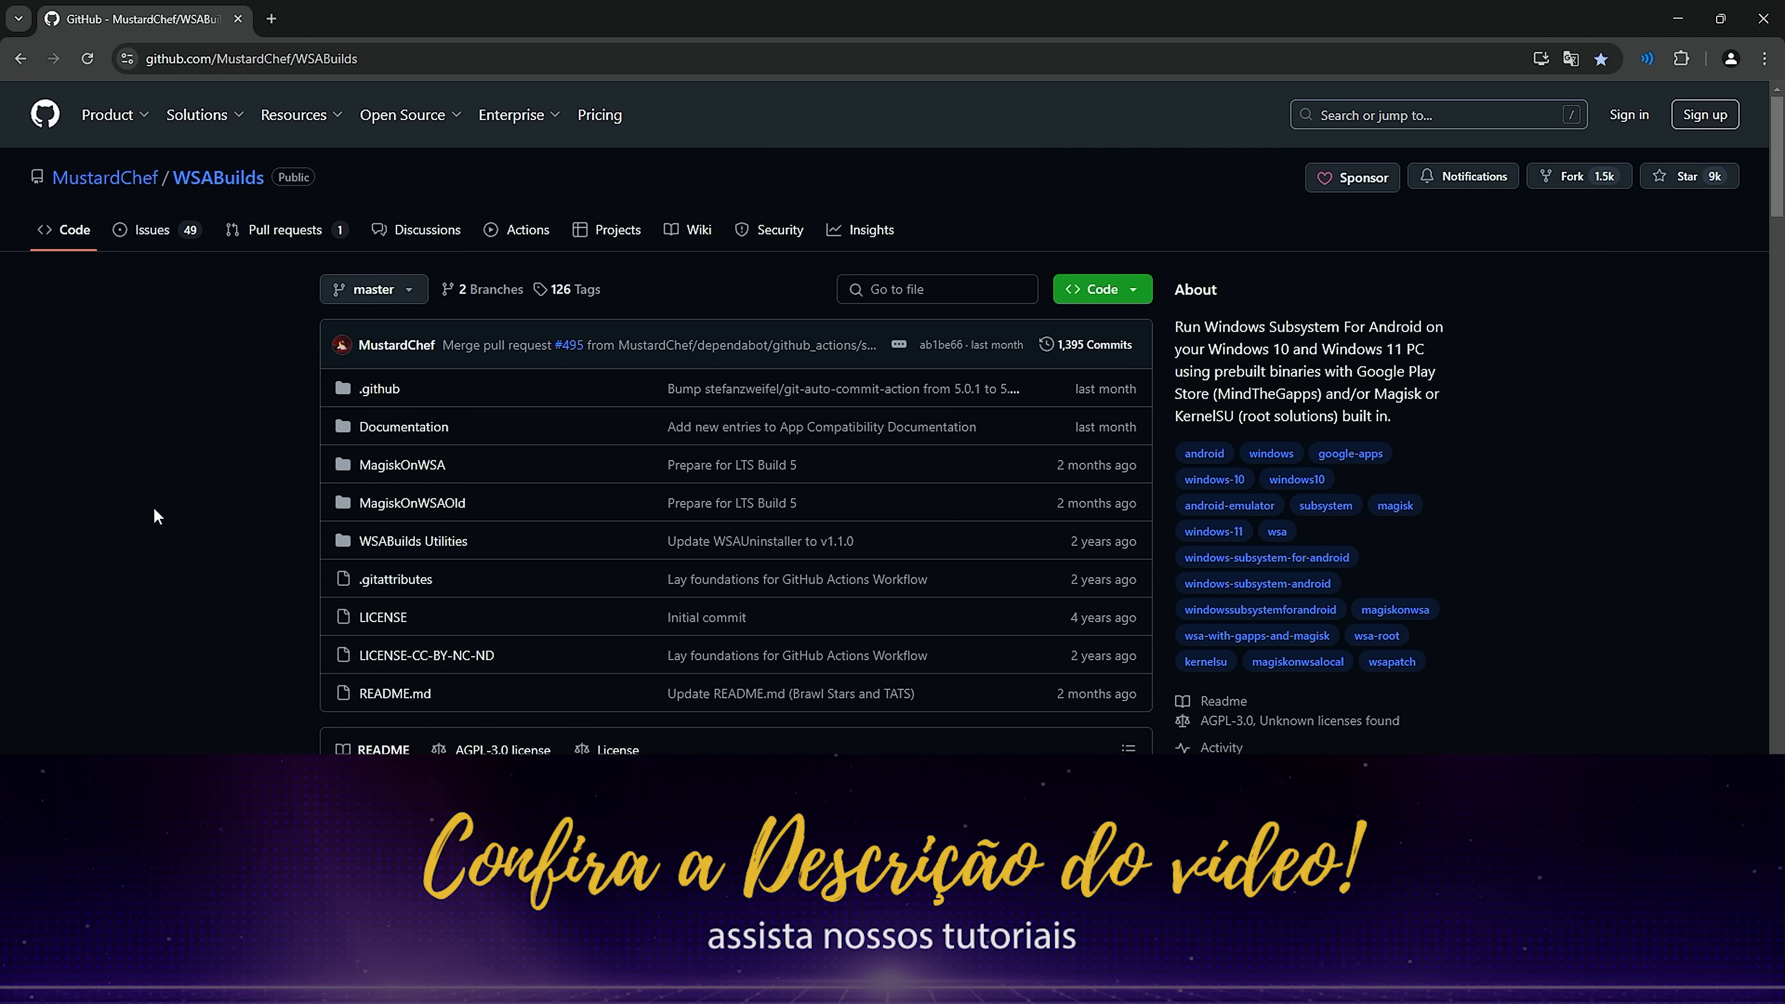
scroll(1075, 471, "down", 5)
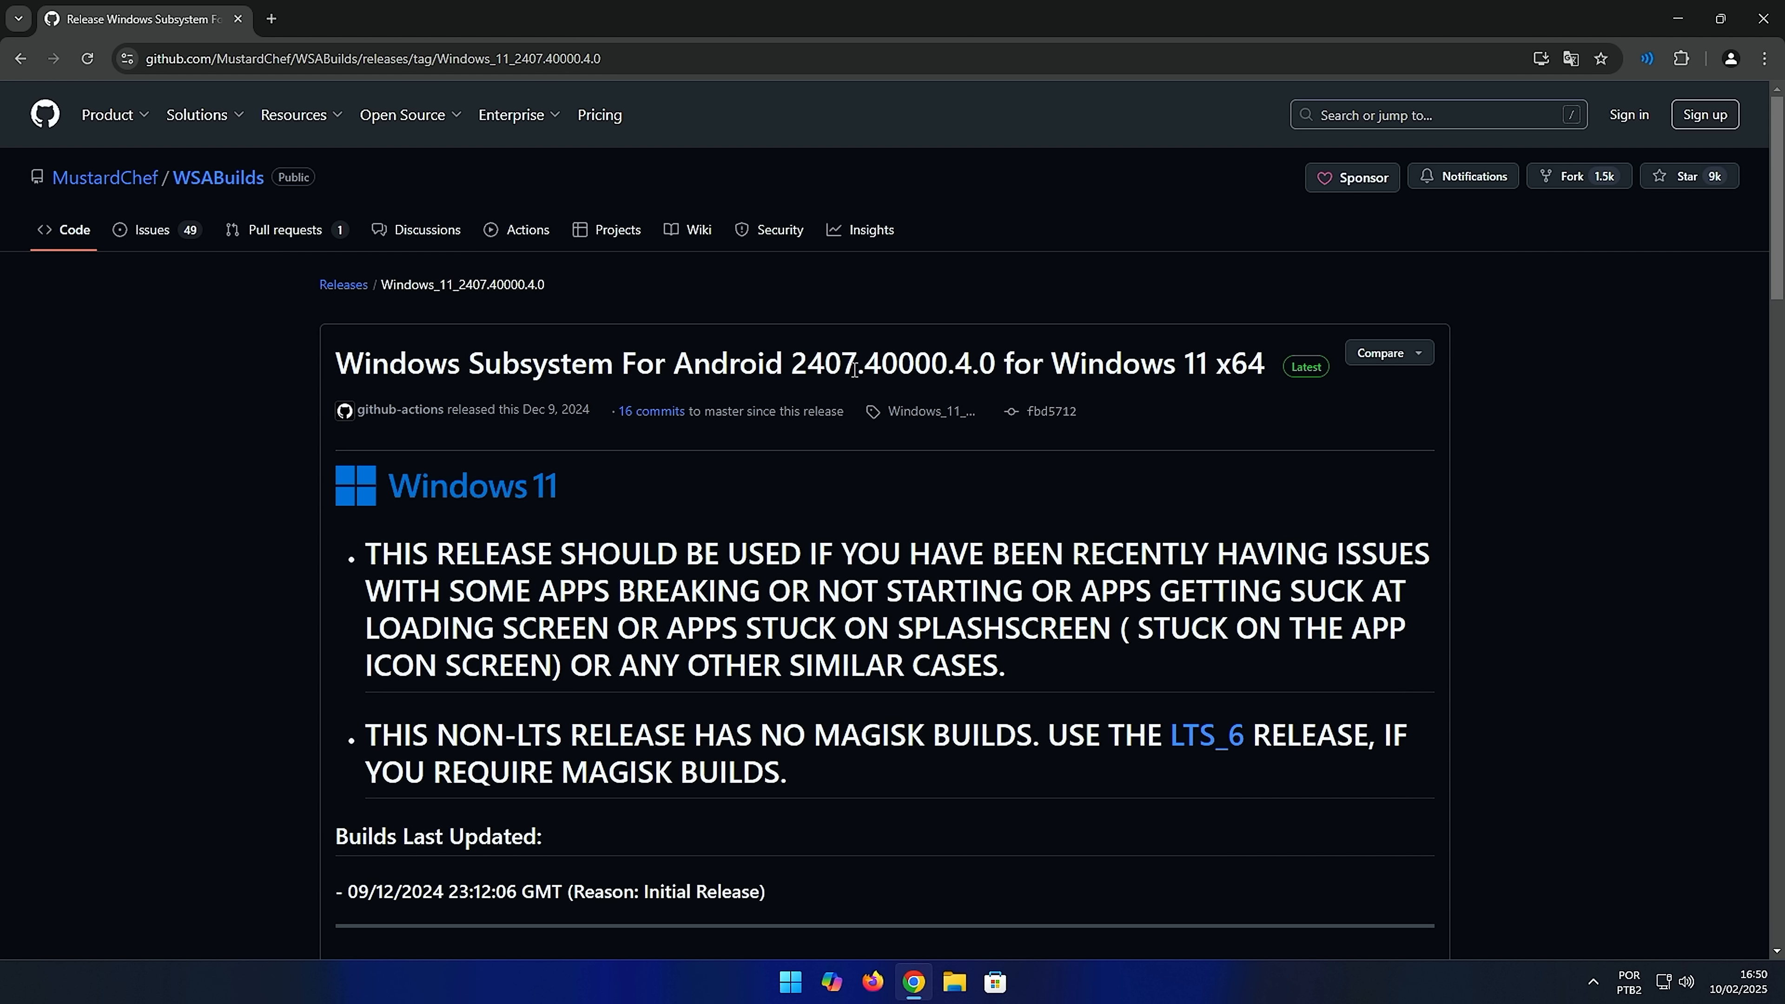
Step: Download WSA_2407.40000.4.0_x64_Release-Nightly-MindTheGapps-13.0-RemovedAmazon.7z from the release assets and show the file in its folder
scroll(854, 370, "down", 4)
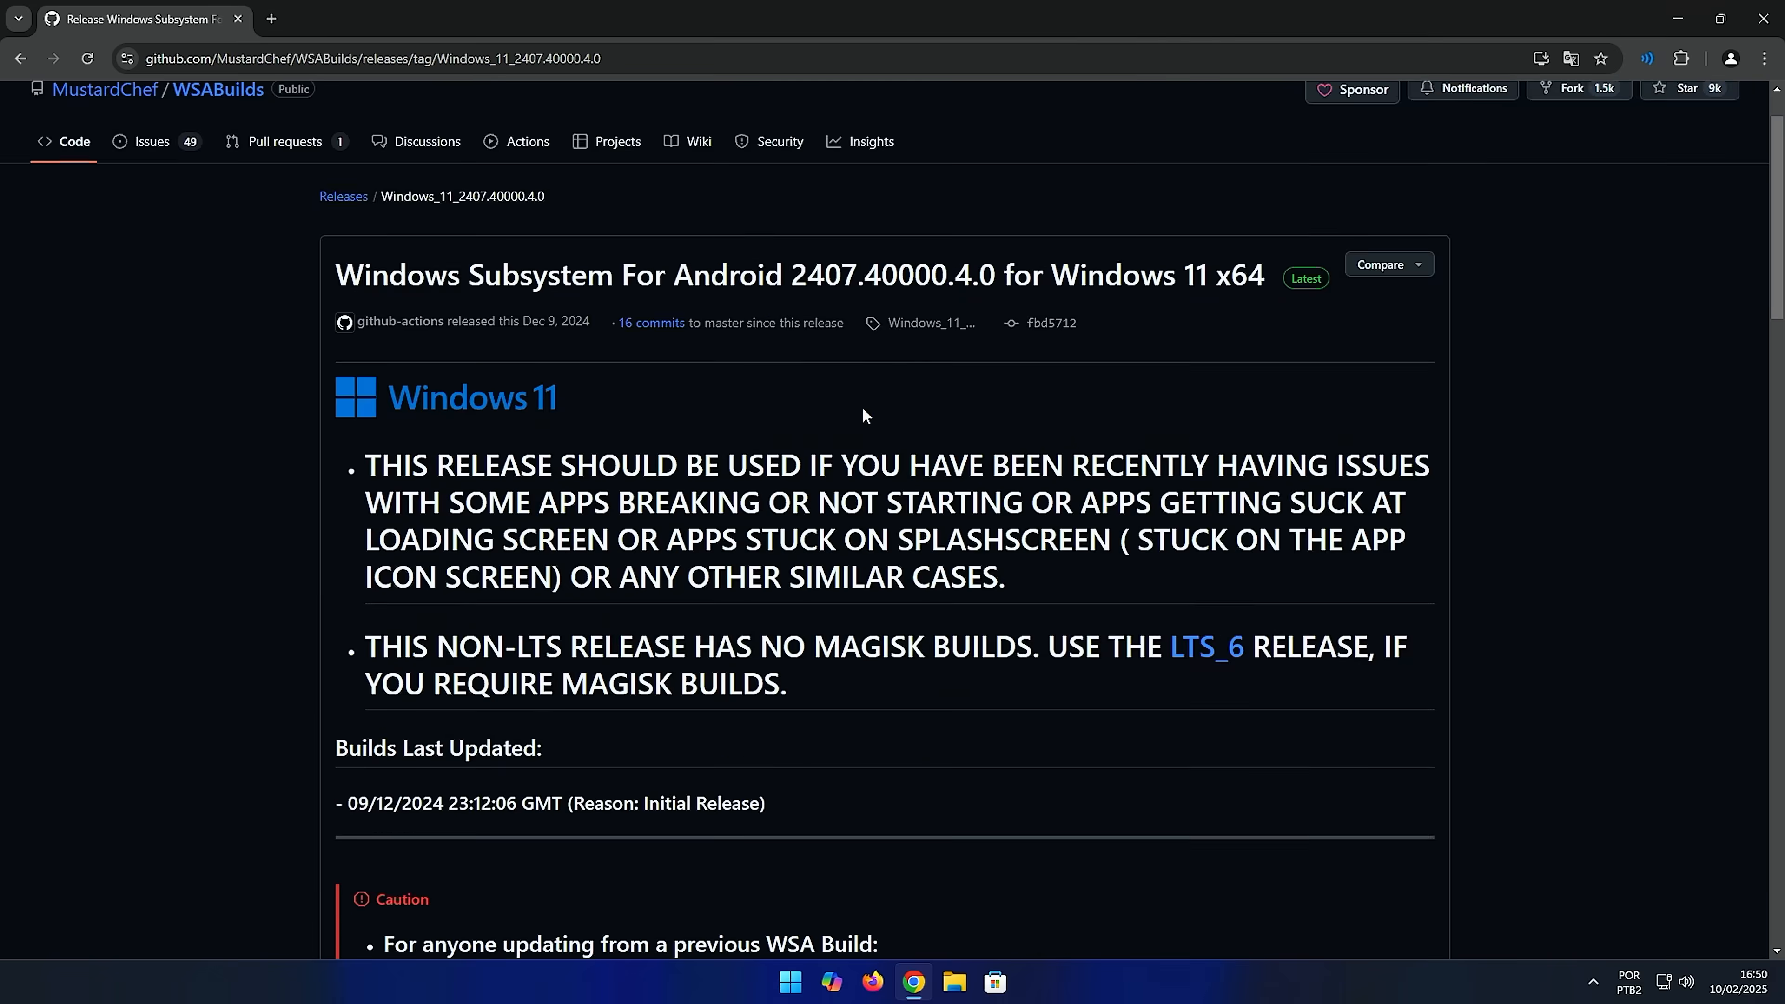
scroll(939, 352, "down", 20)
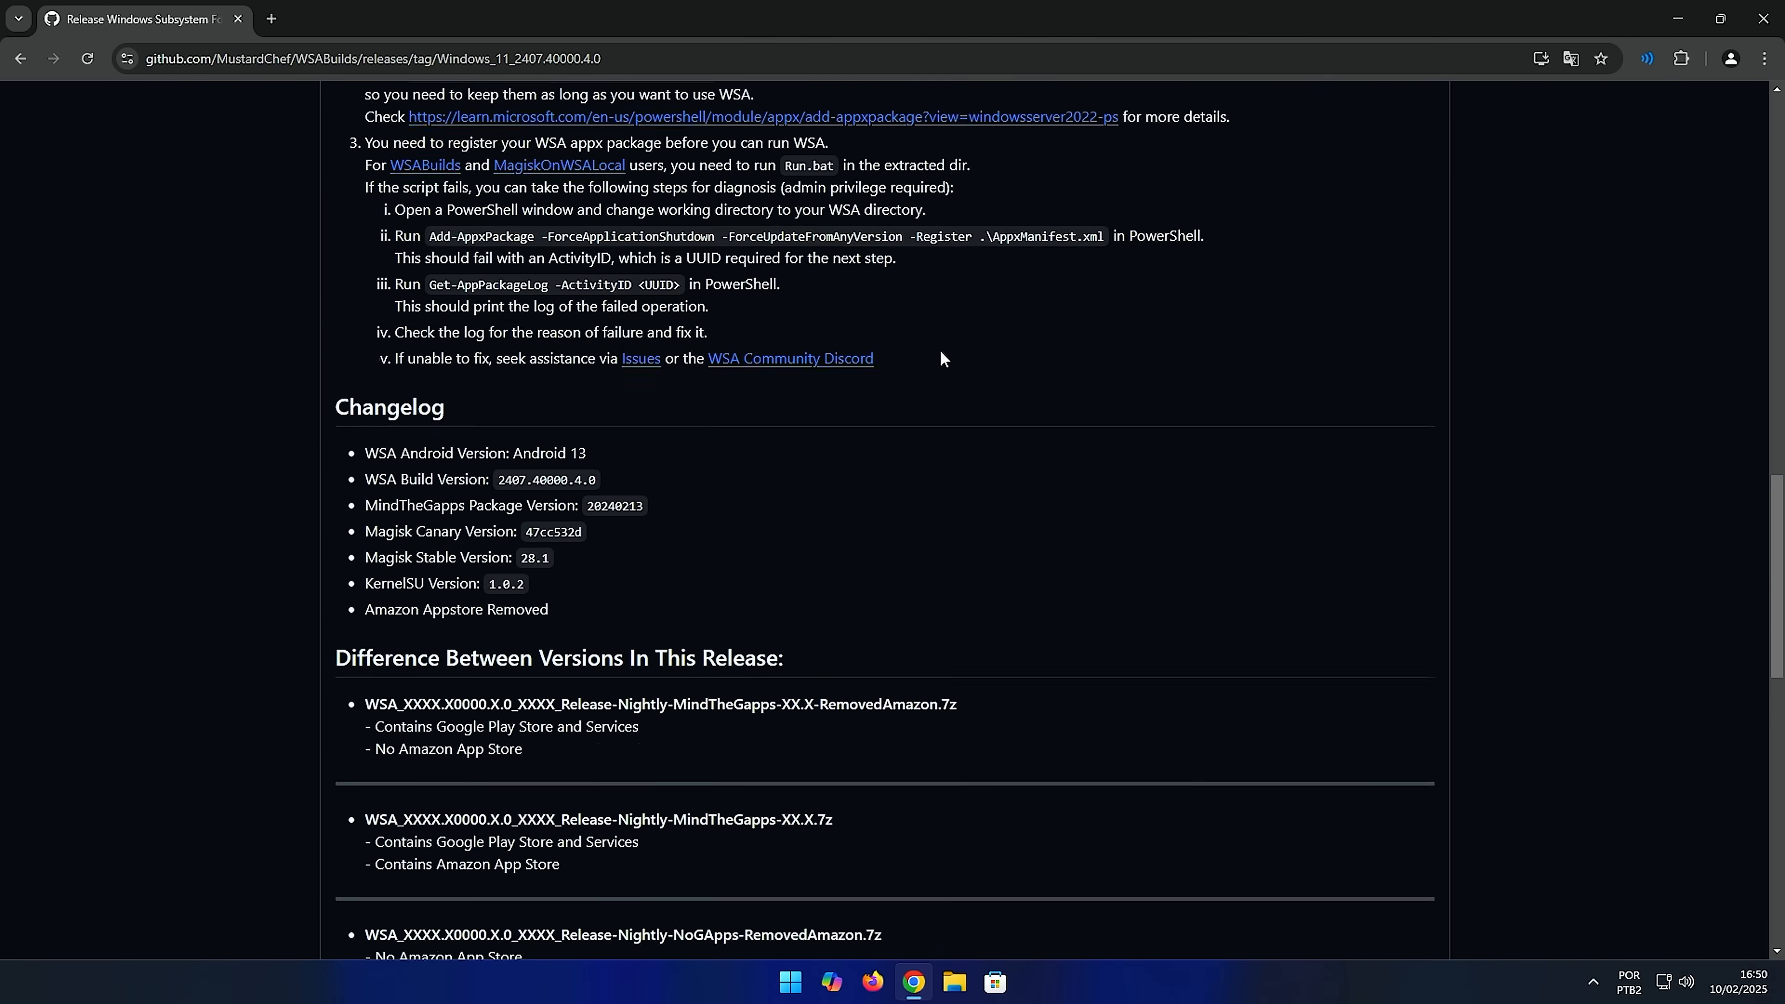
scroll(940, 351, "down", 3)
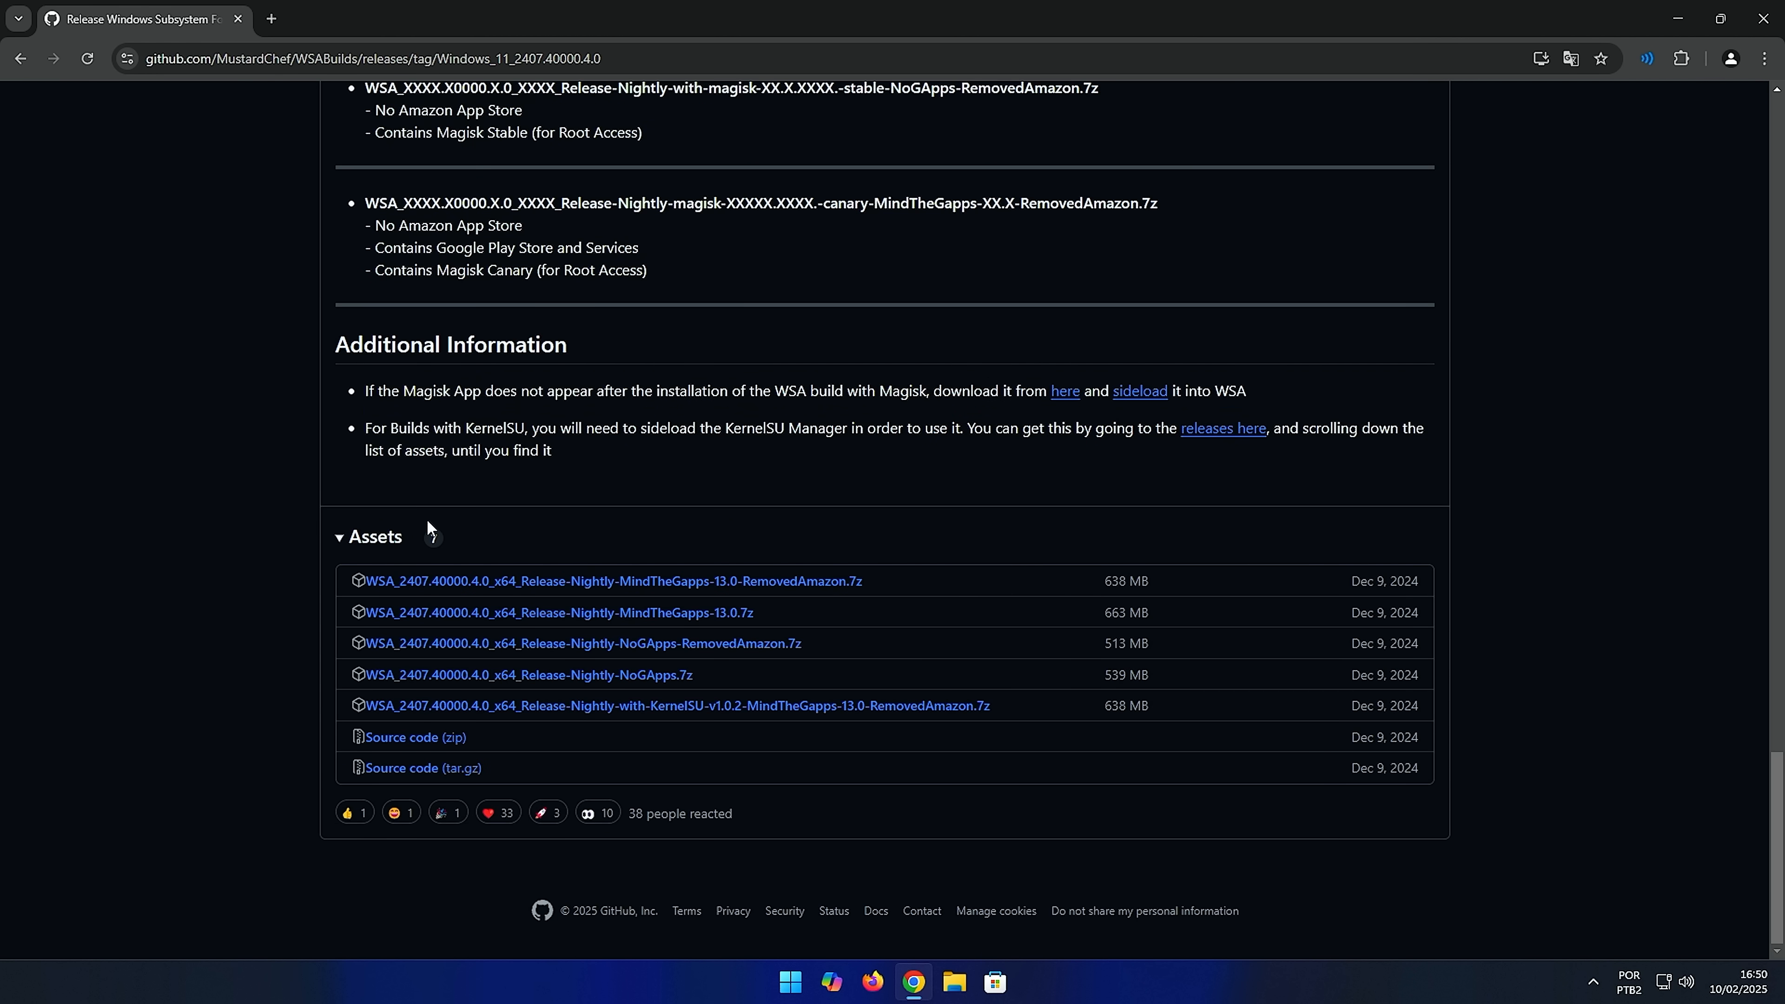
left_click(735, 582)
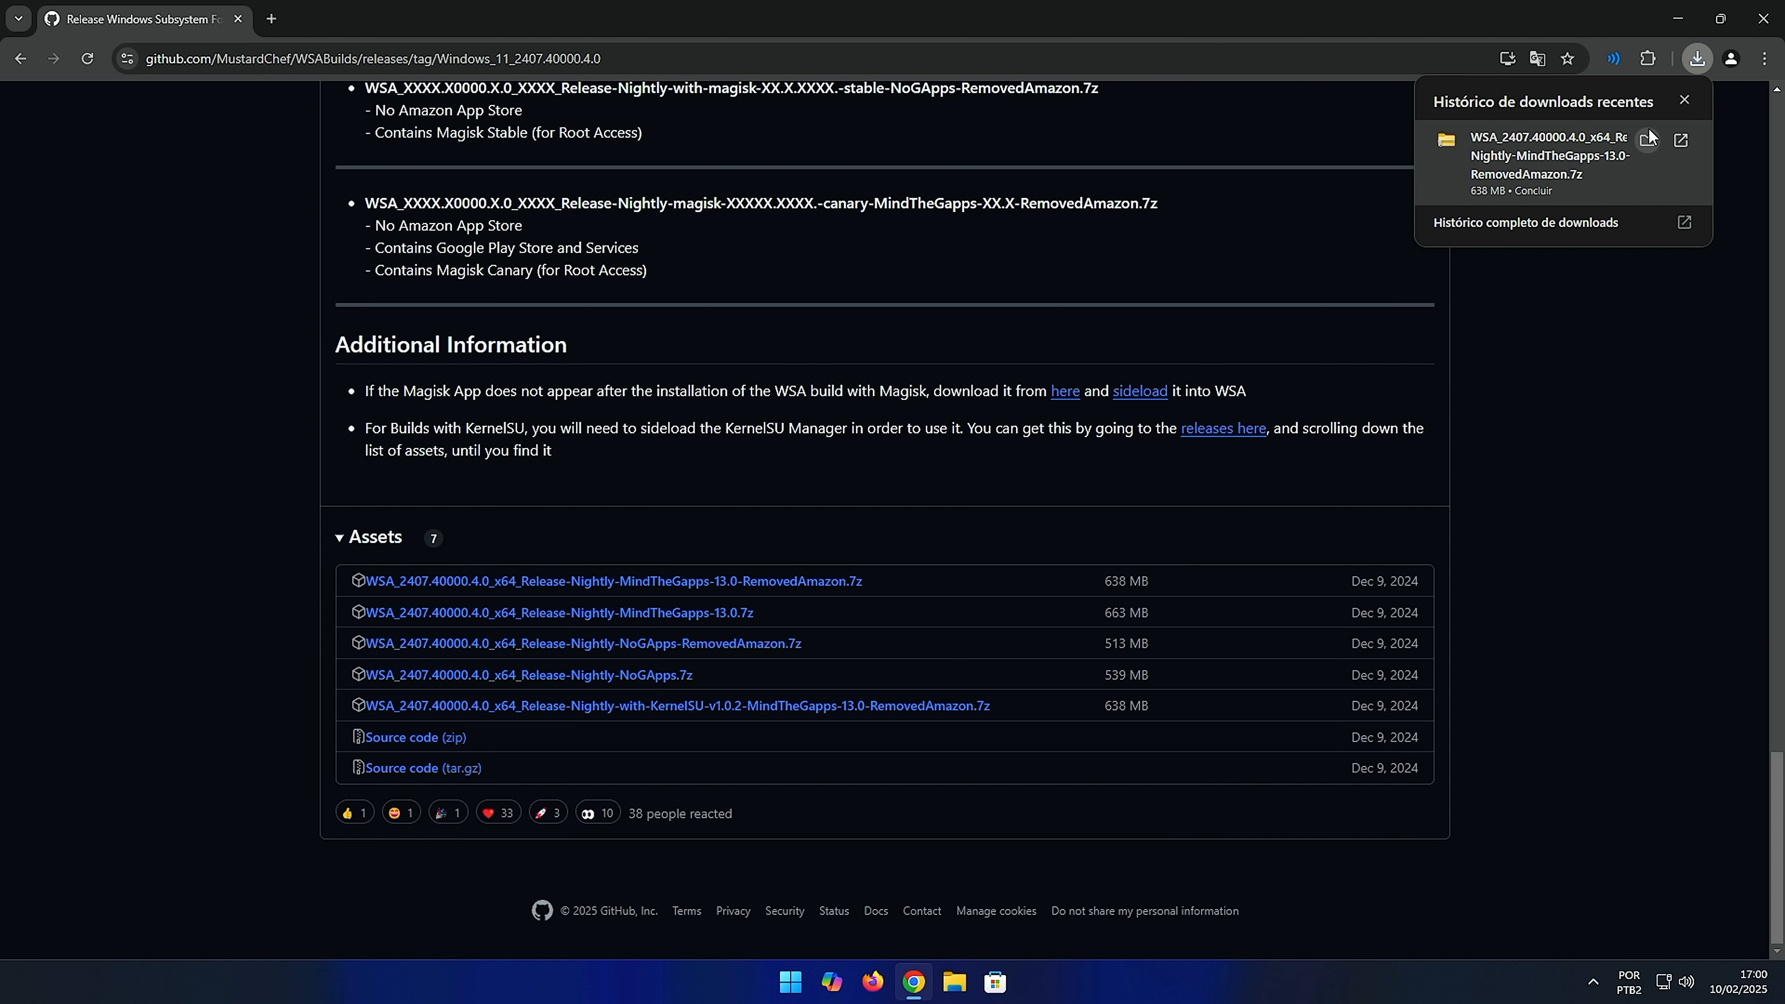
left_click(1649, 130)
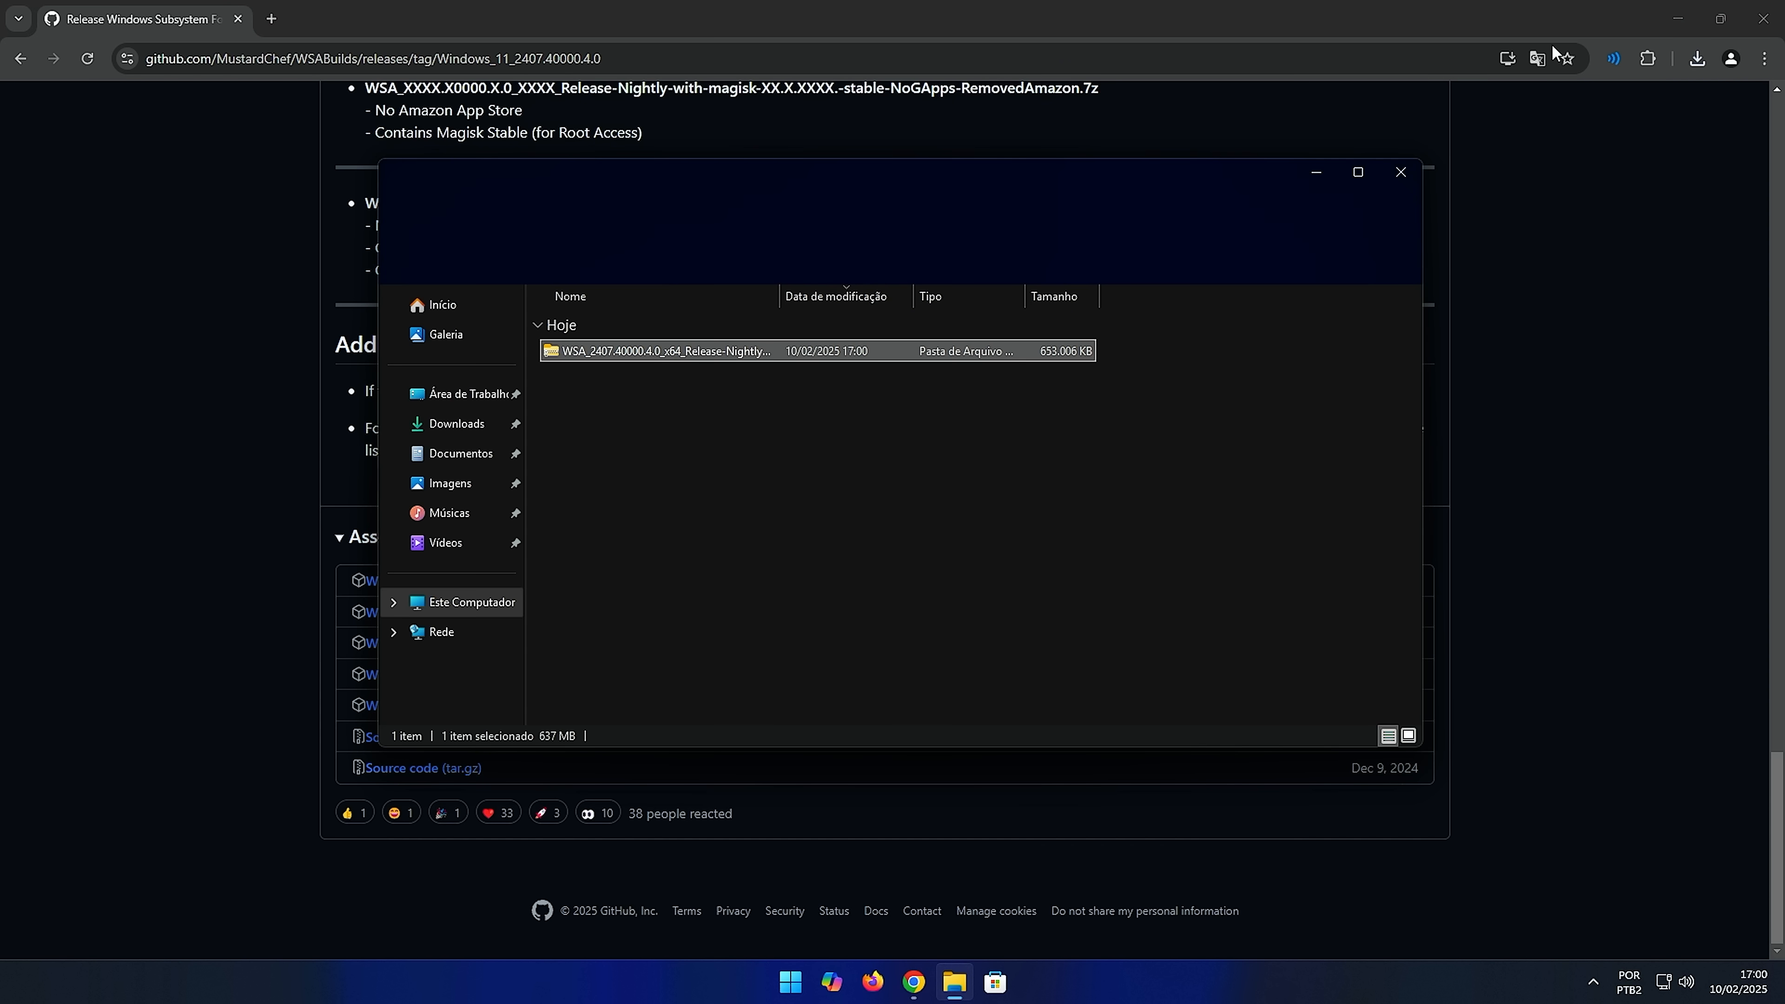
Step: Extract the downloaded WSA_2407.40000.4.0 MindTheGapps archive in Downloads to its default destination folder, showing the extracted files when complete
left_click(1678, 18)
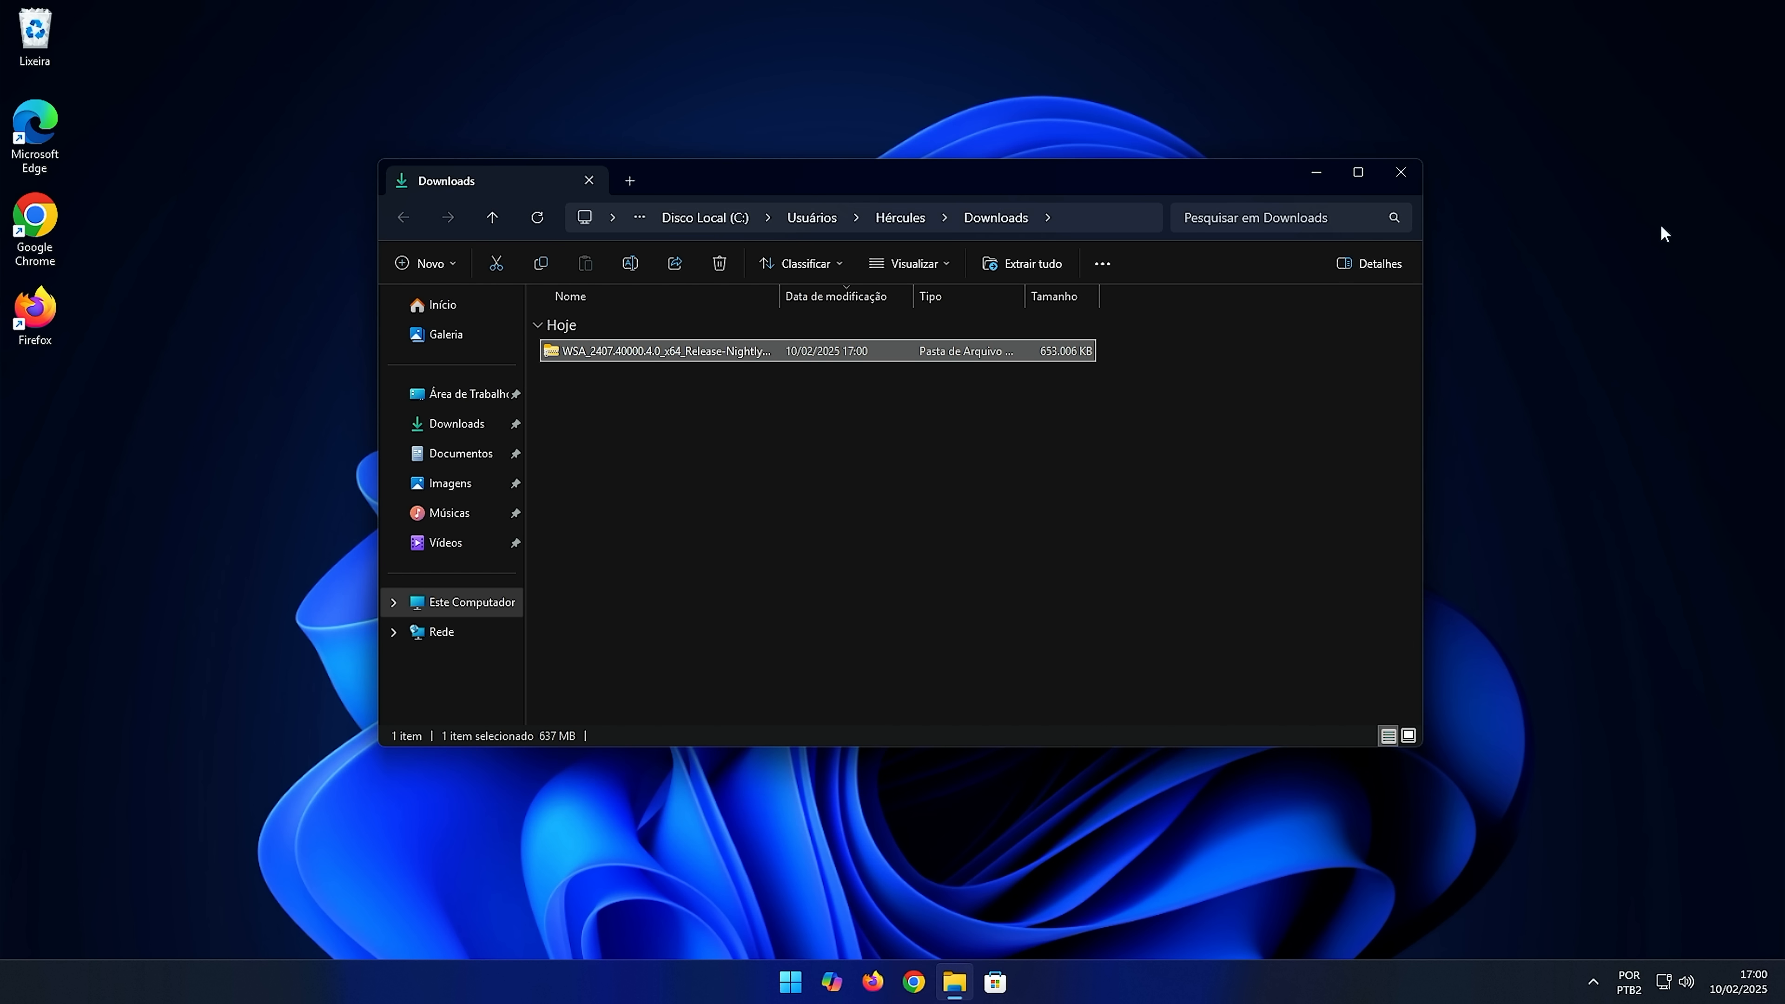
left_click_drag(1185, 174, 1223, 174)
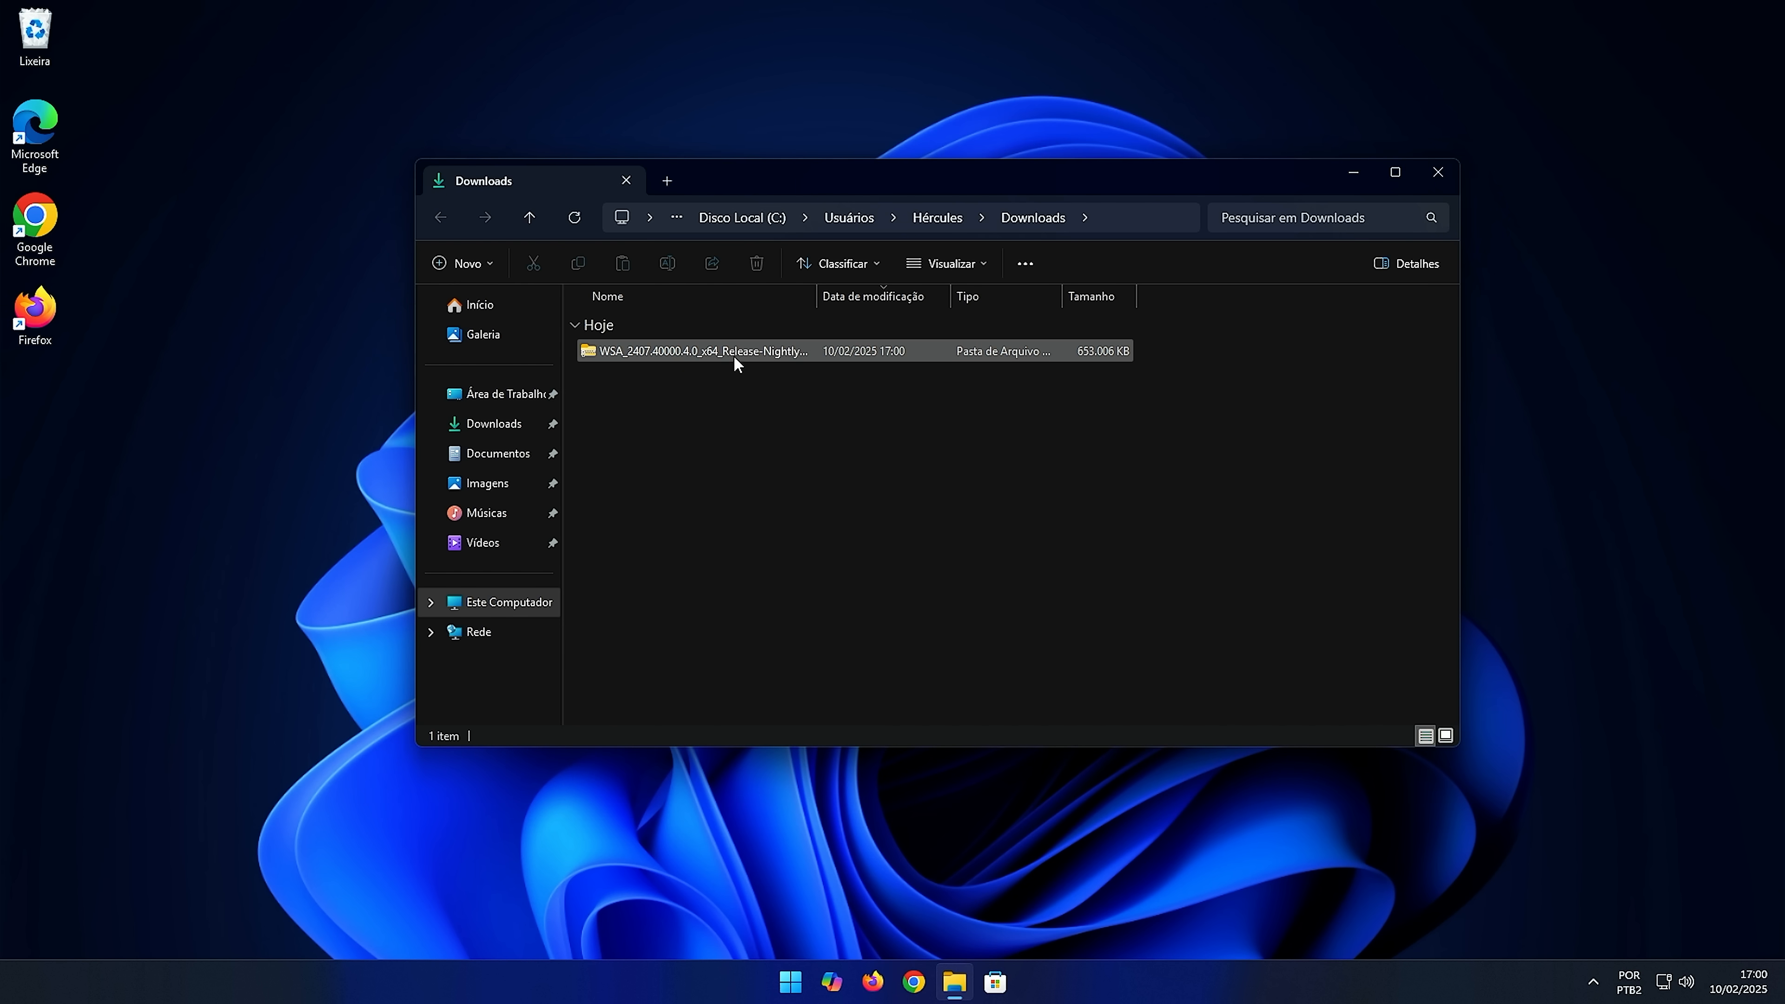
left_click(663, 351)
right_click(663, 350)
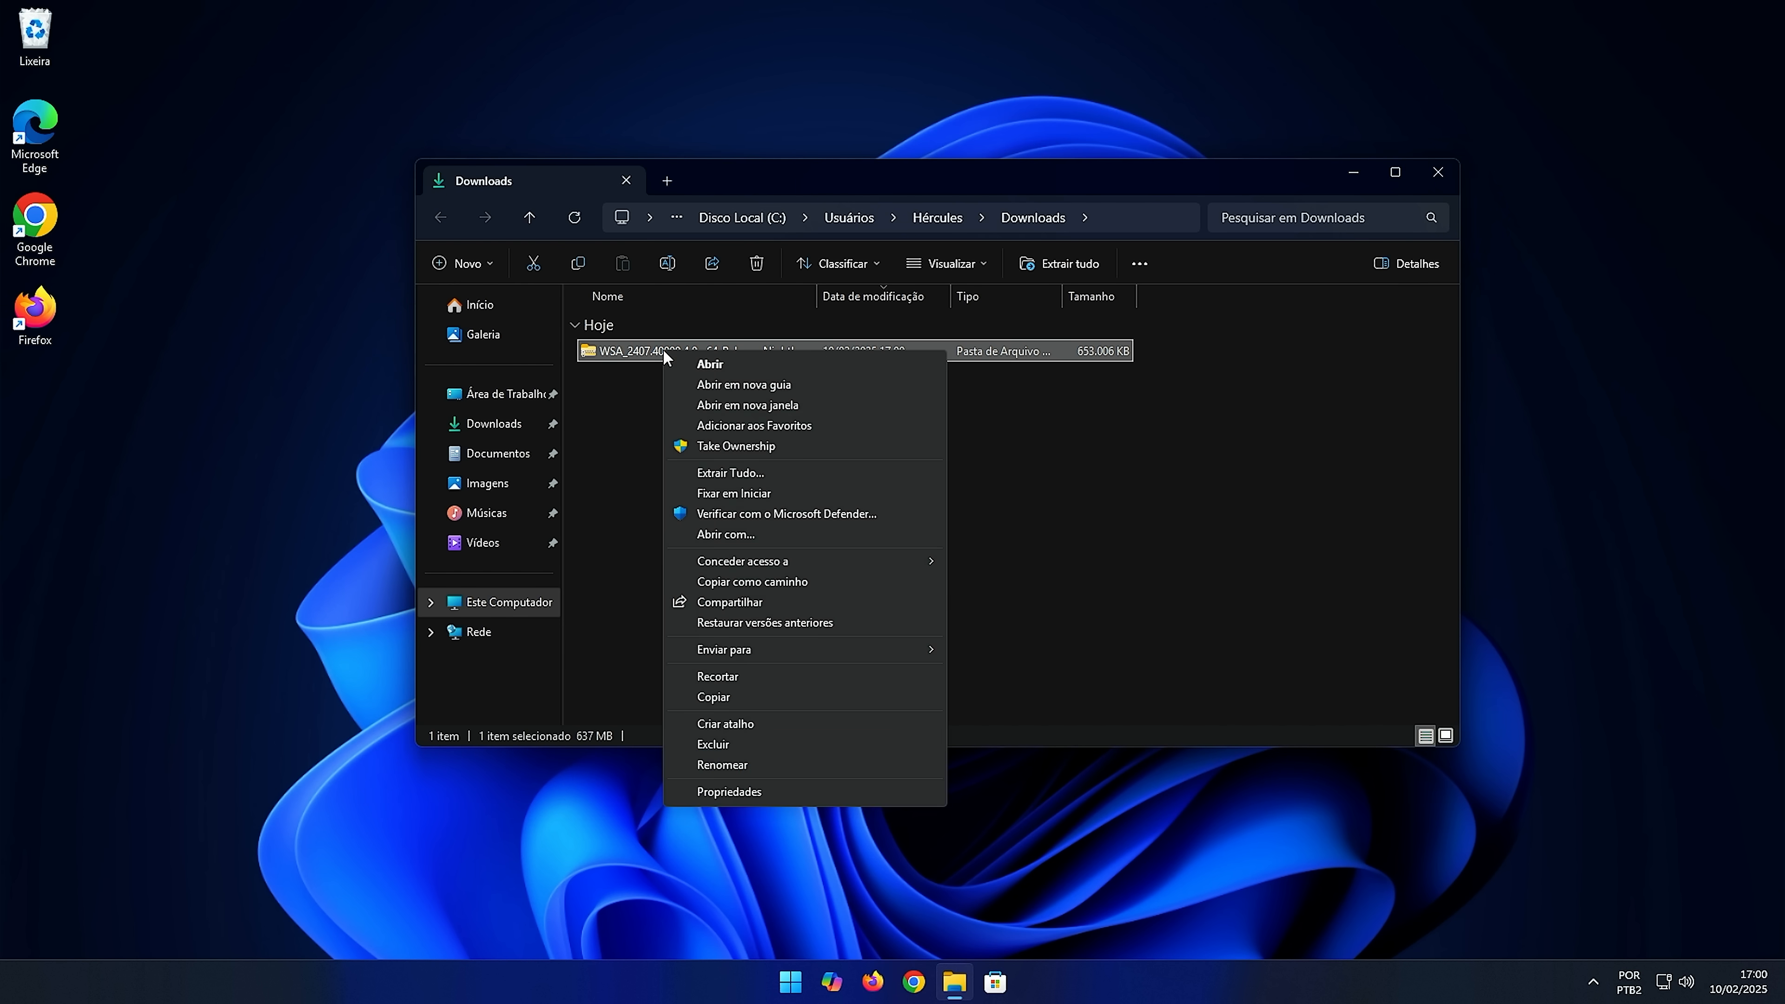
left_click(773, 472)
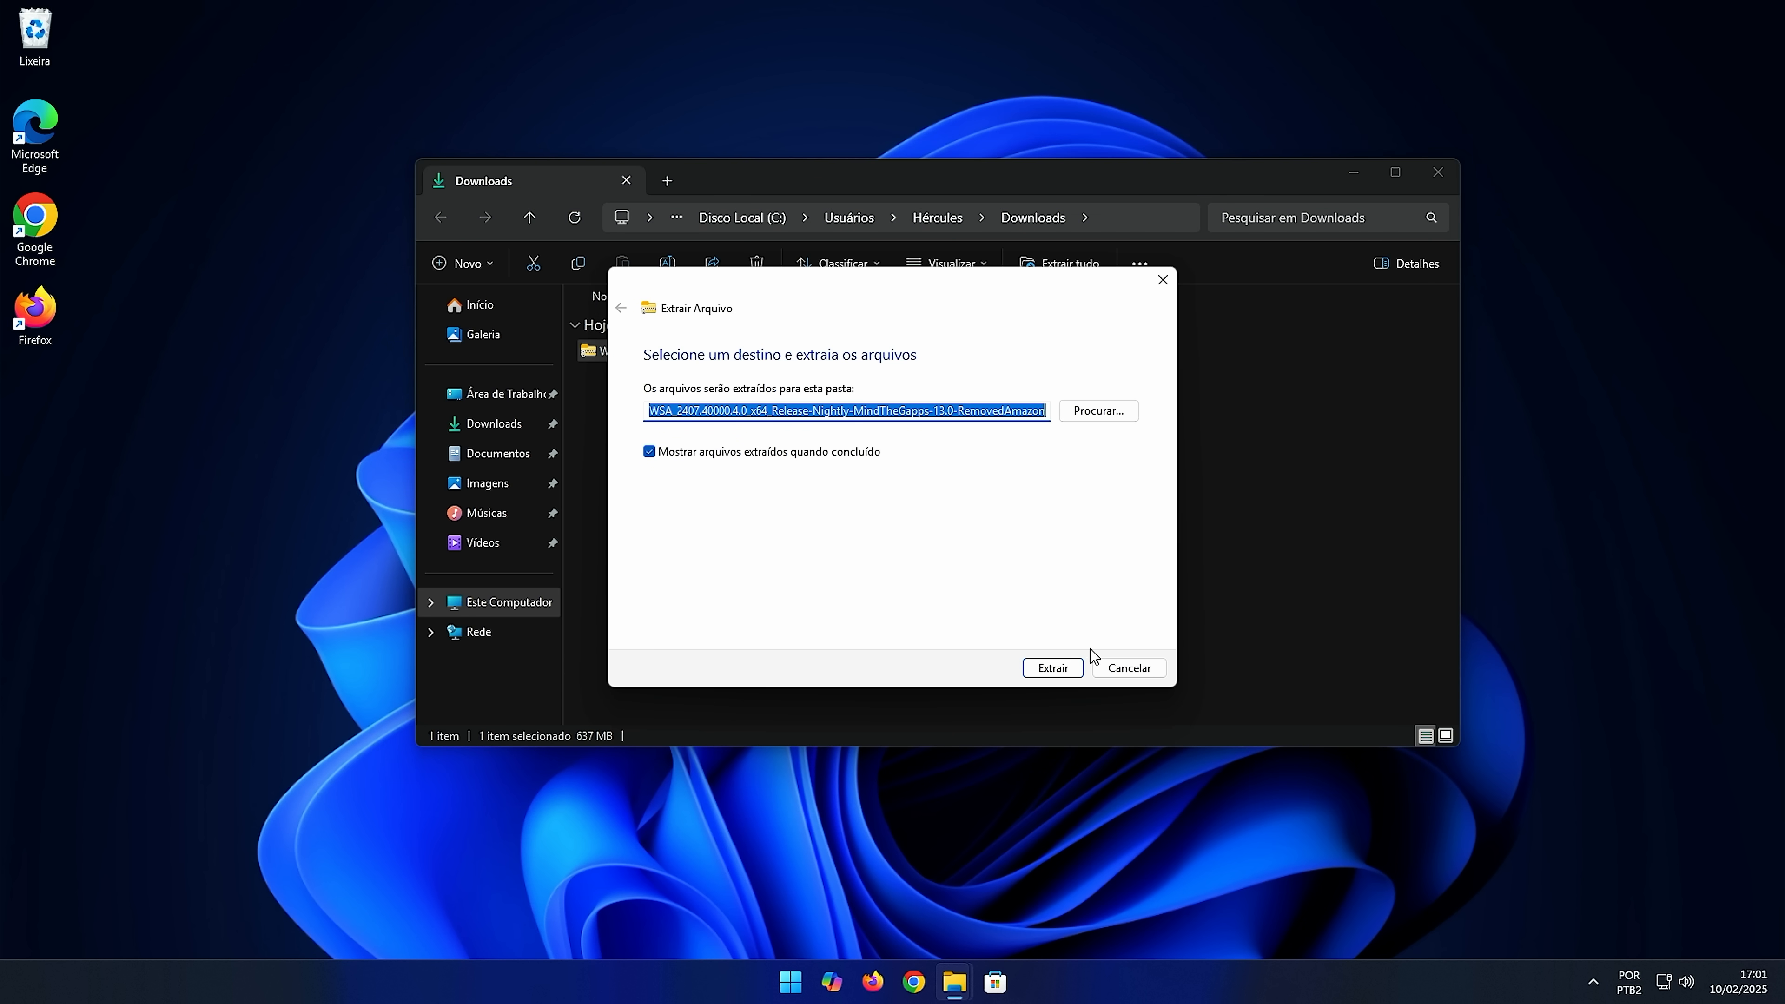
left_click(1061, 672)
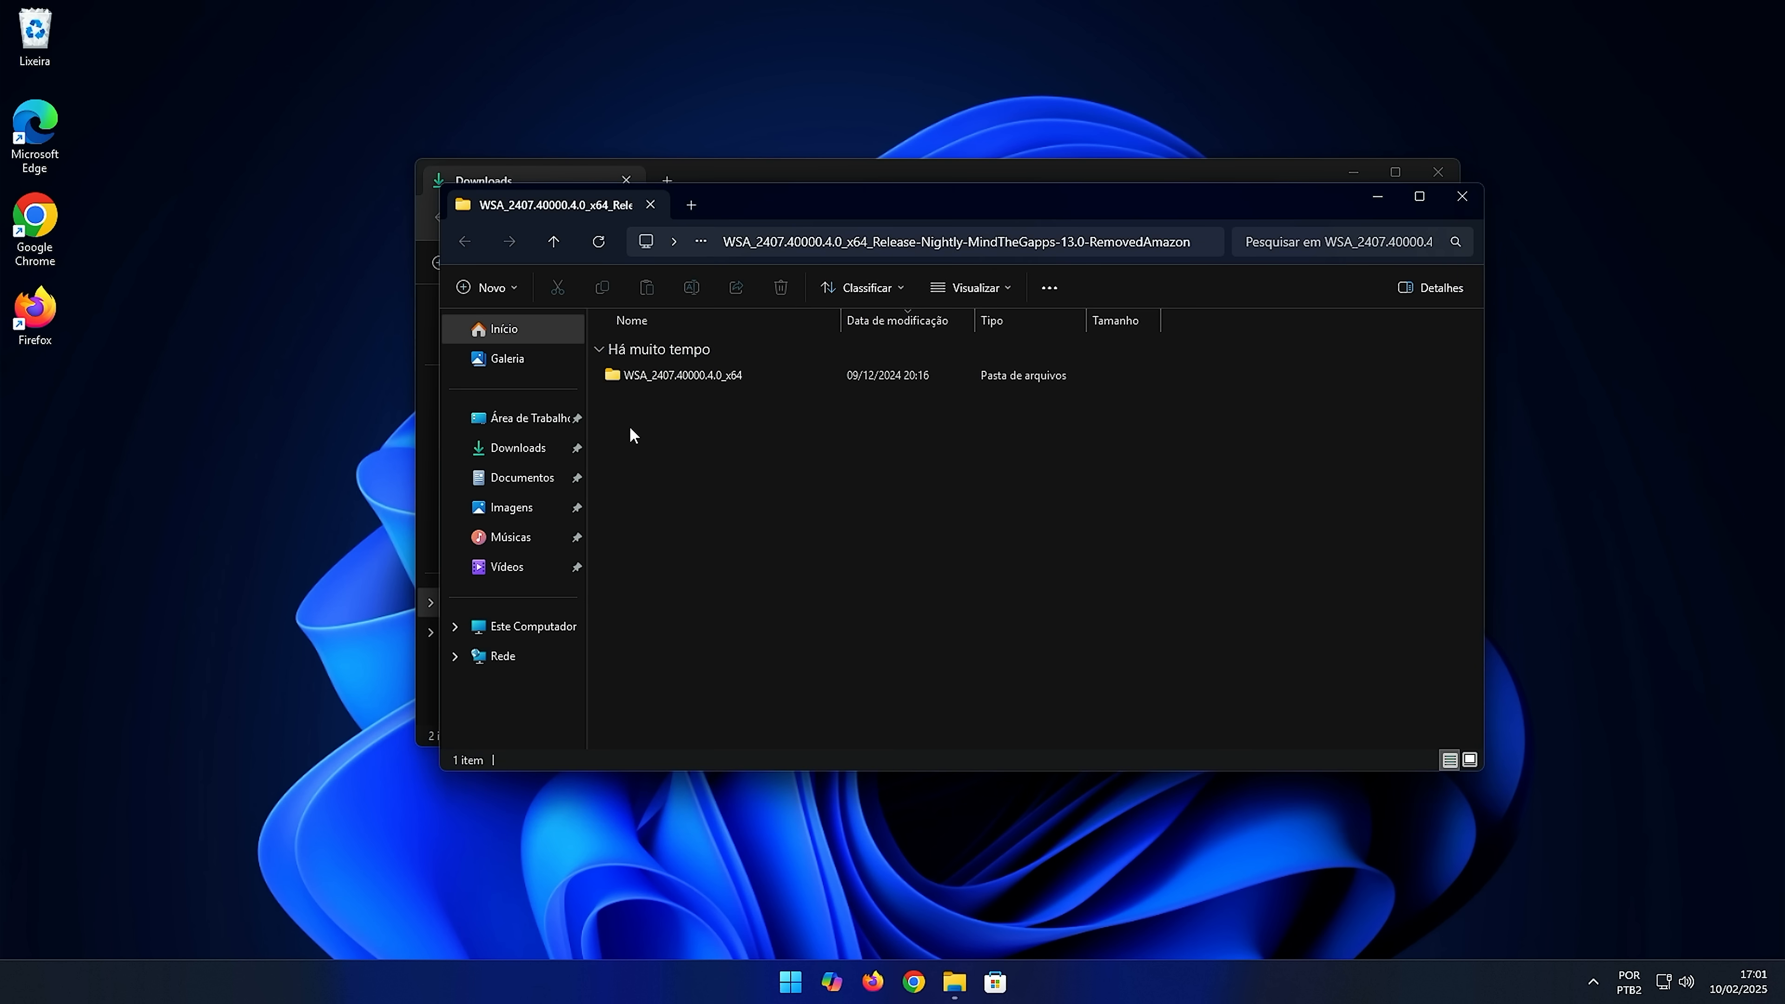
Step: Run Run.bat from the extracted WSA_2407.40000.4.0_x64 folder as administrator
left_click(699, 375)
double_click(699, 375)
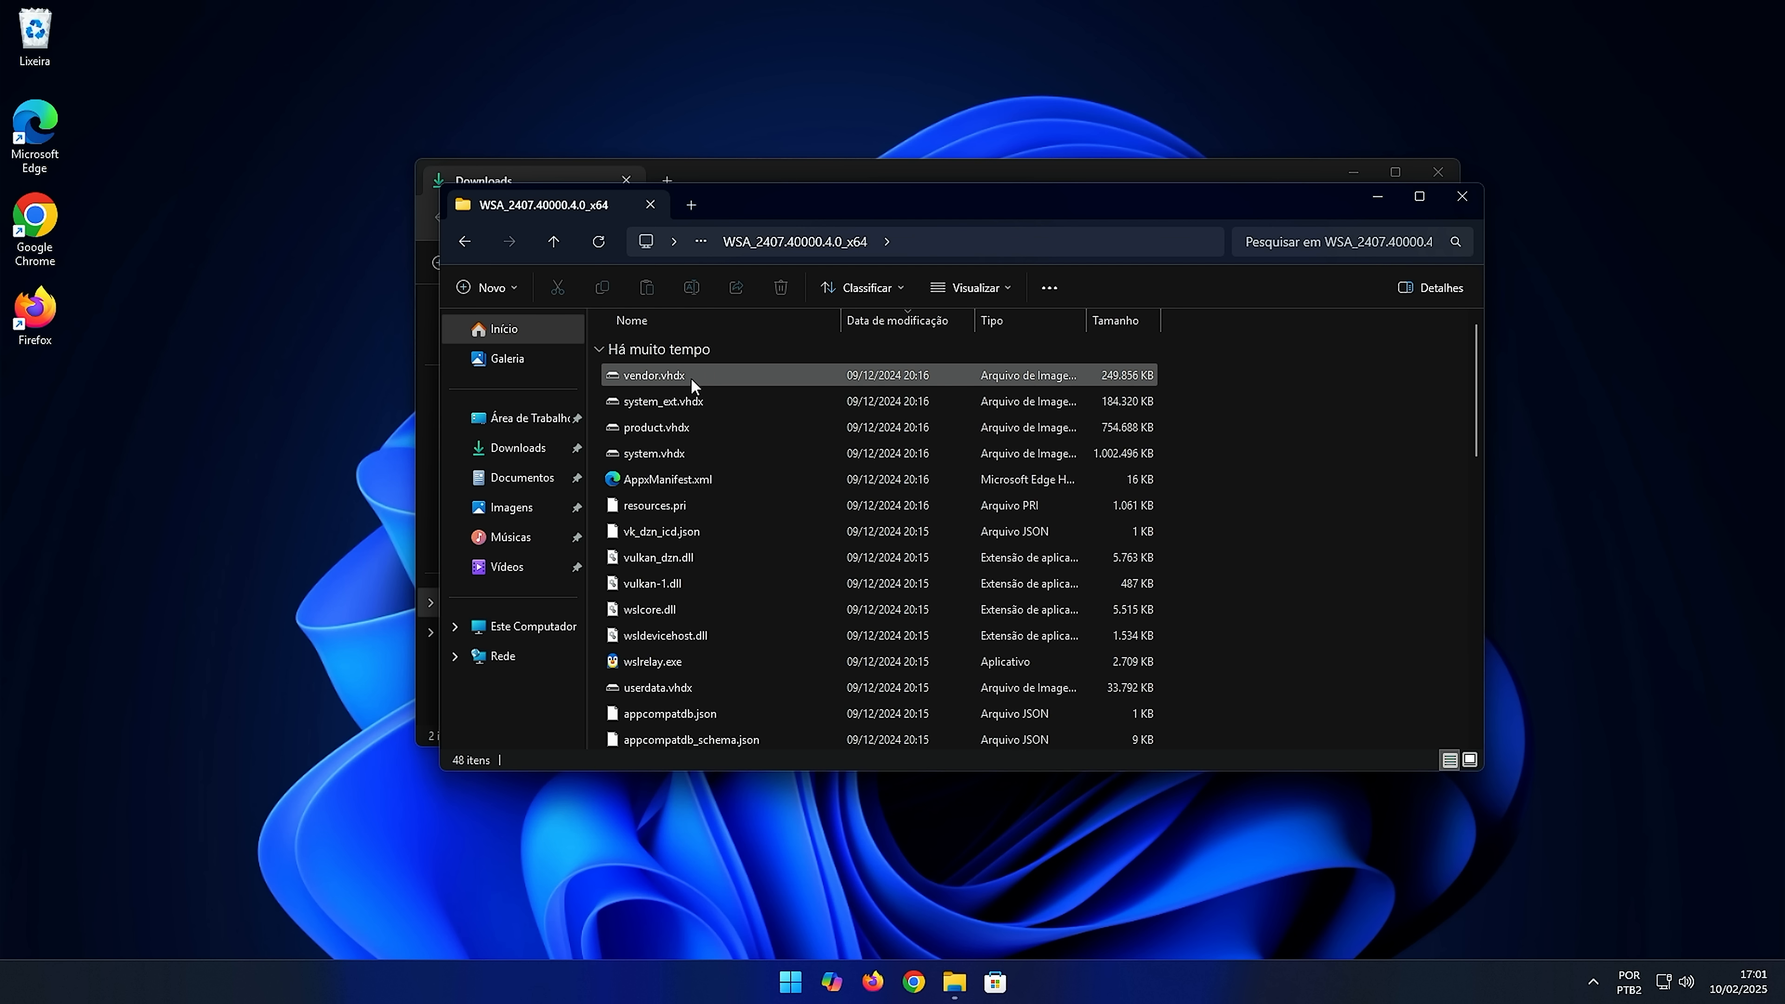
scroll(718, 481, "down", 4)
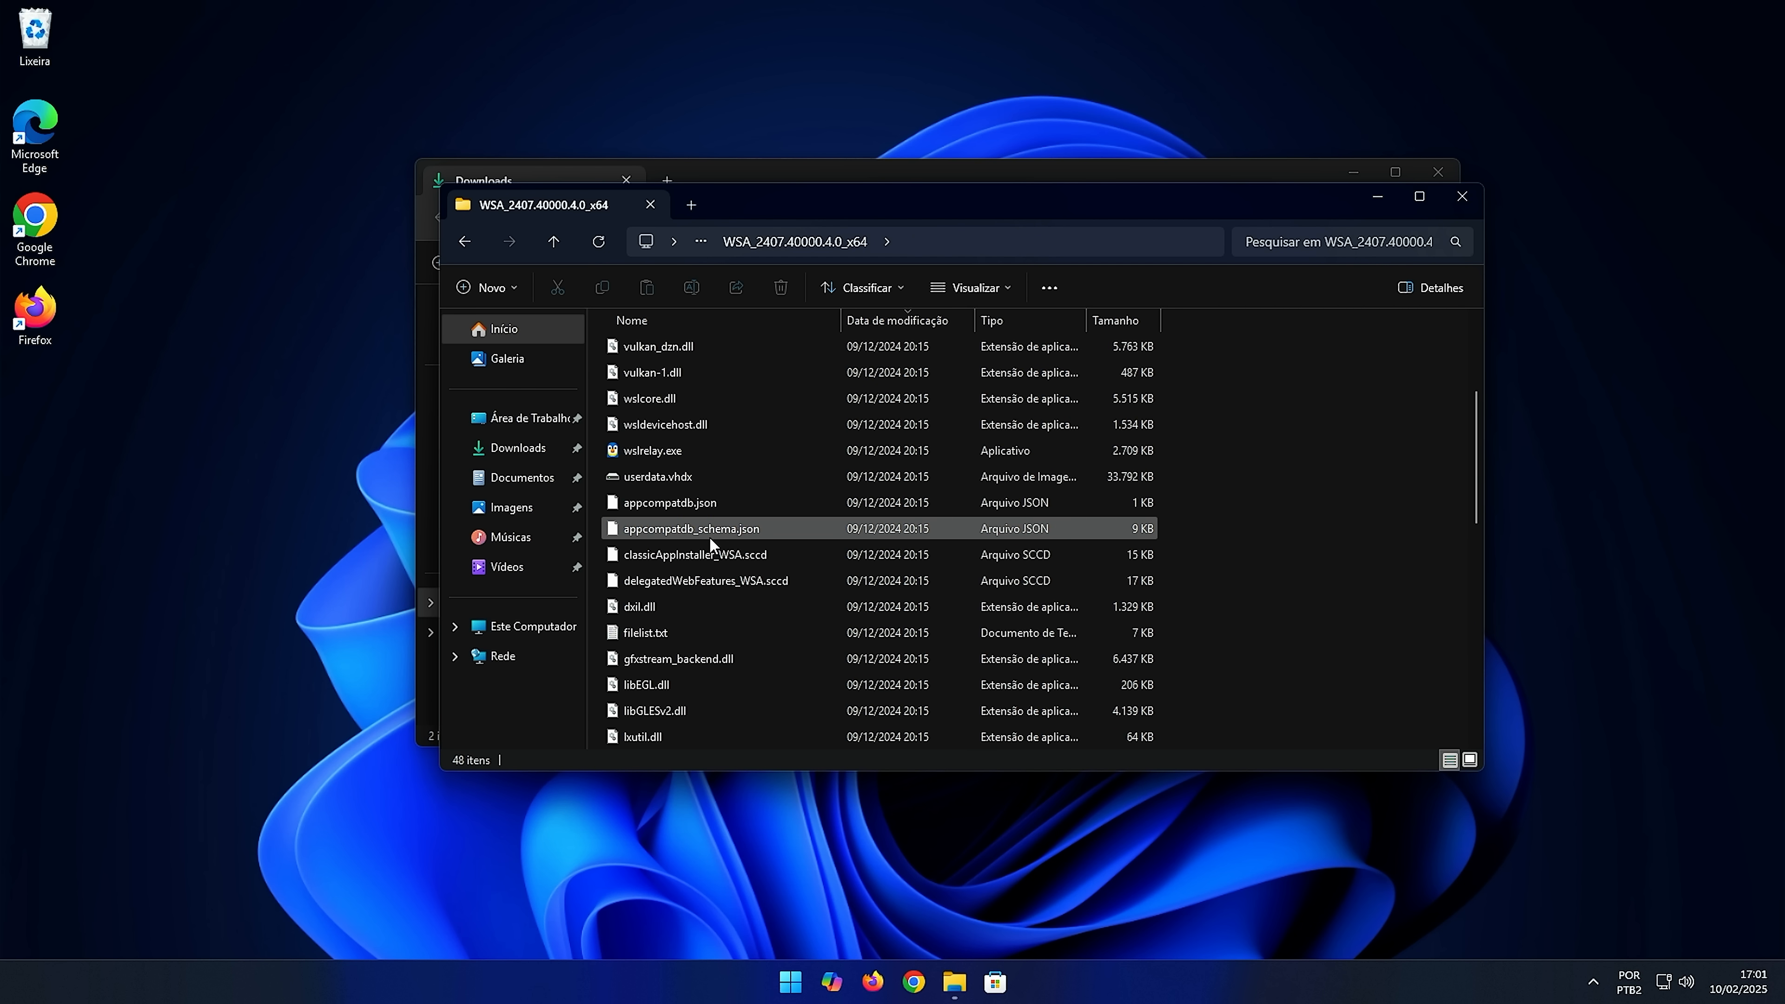
scroll(719, 469, "down", 4)
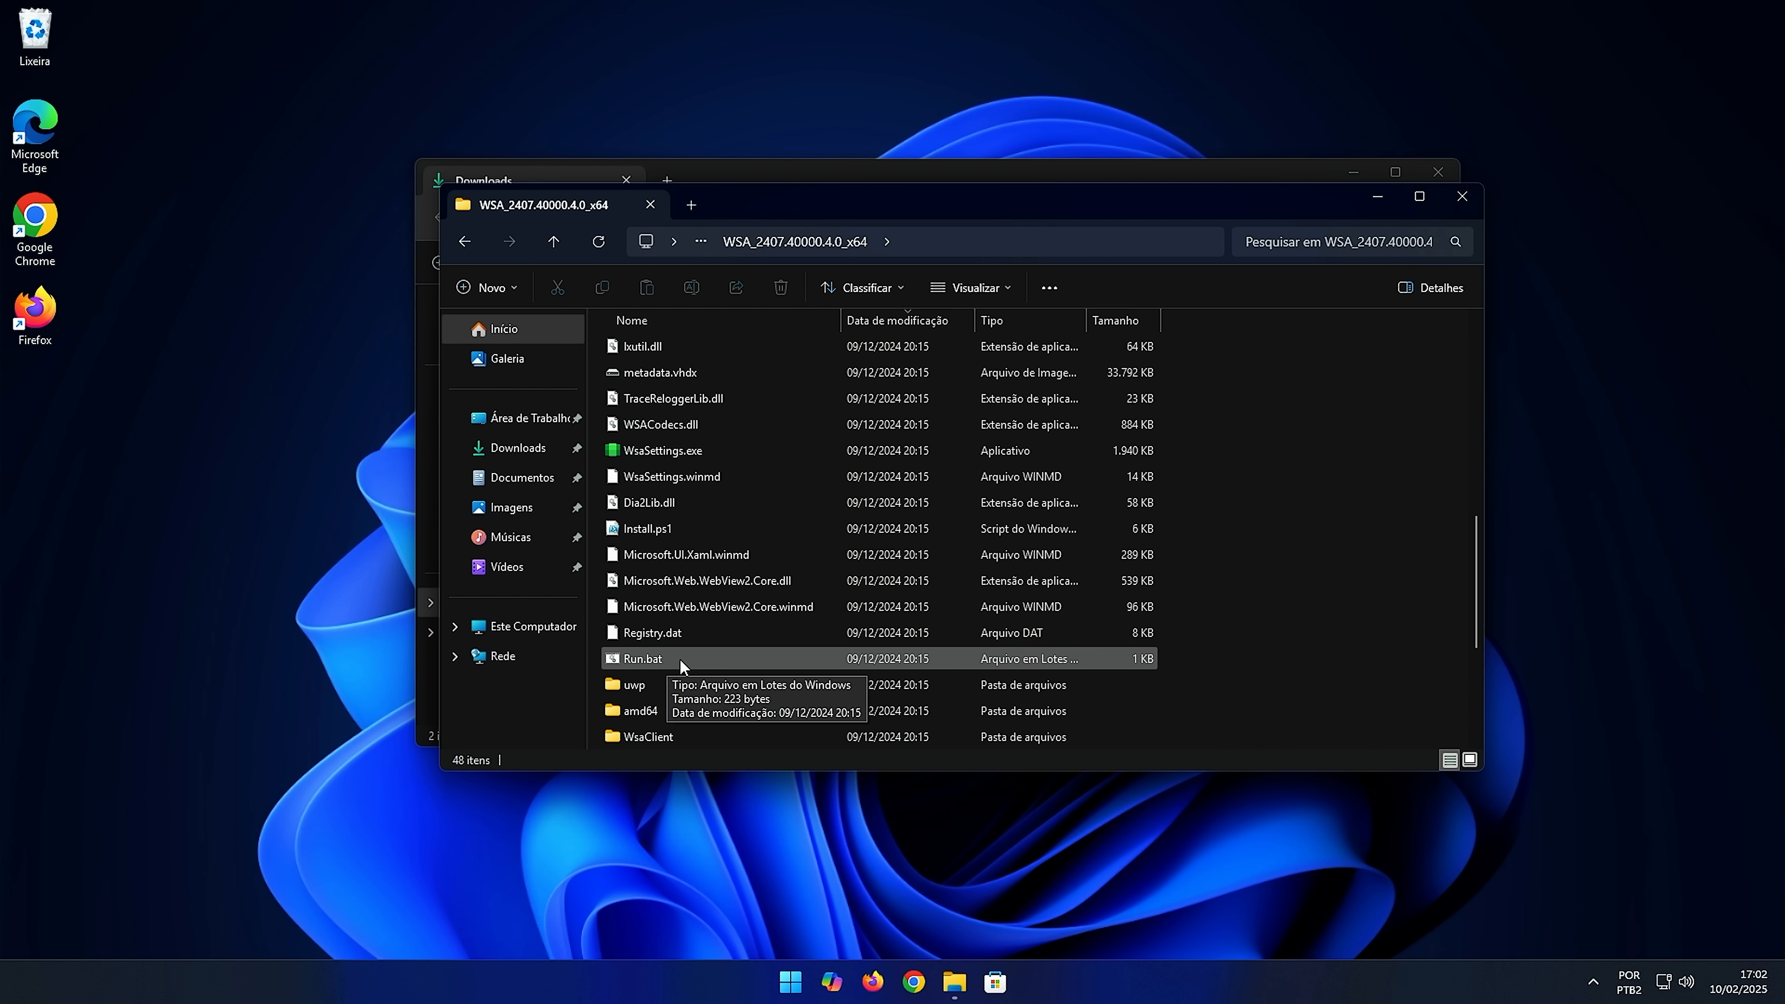
scroll(664, 654, "down", 1)
right_click(673, 582)
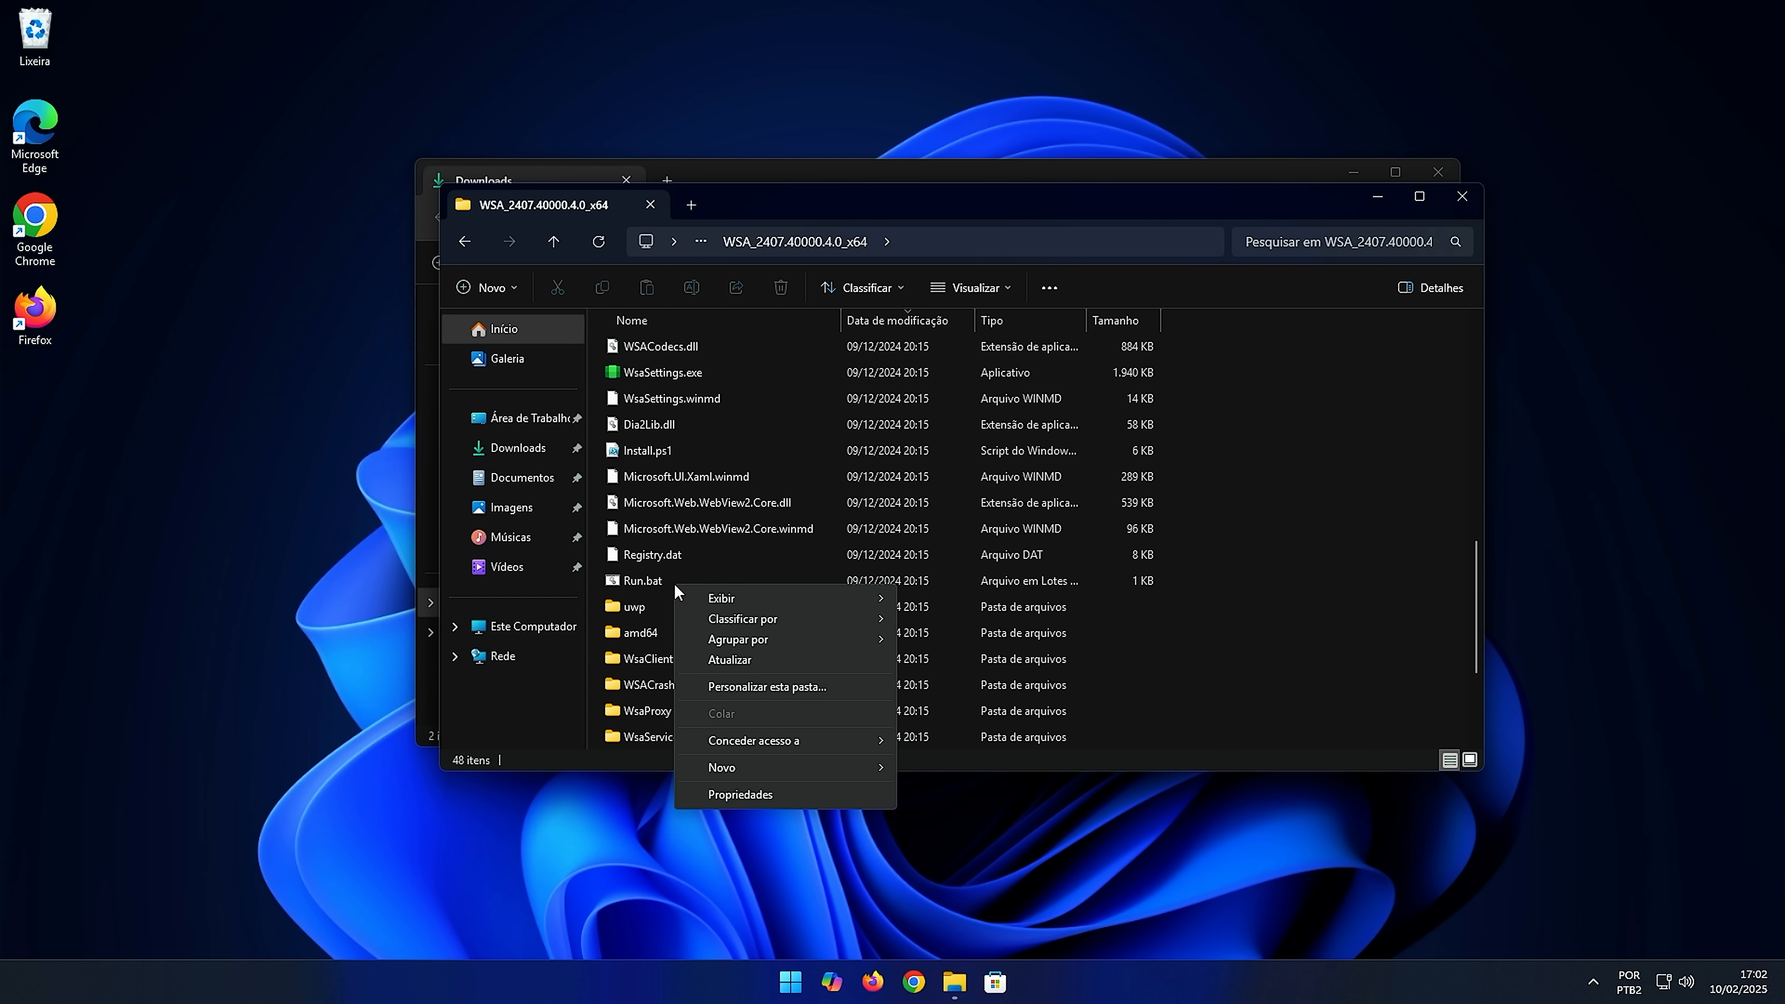
left_click(654, 579)
right_click(653, 579)
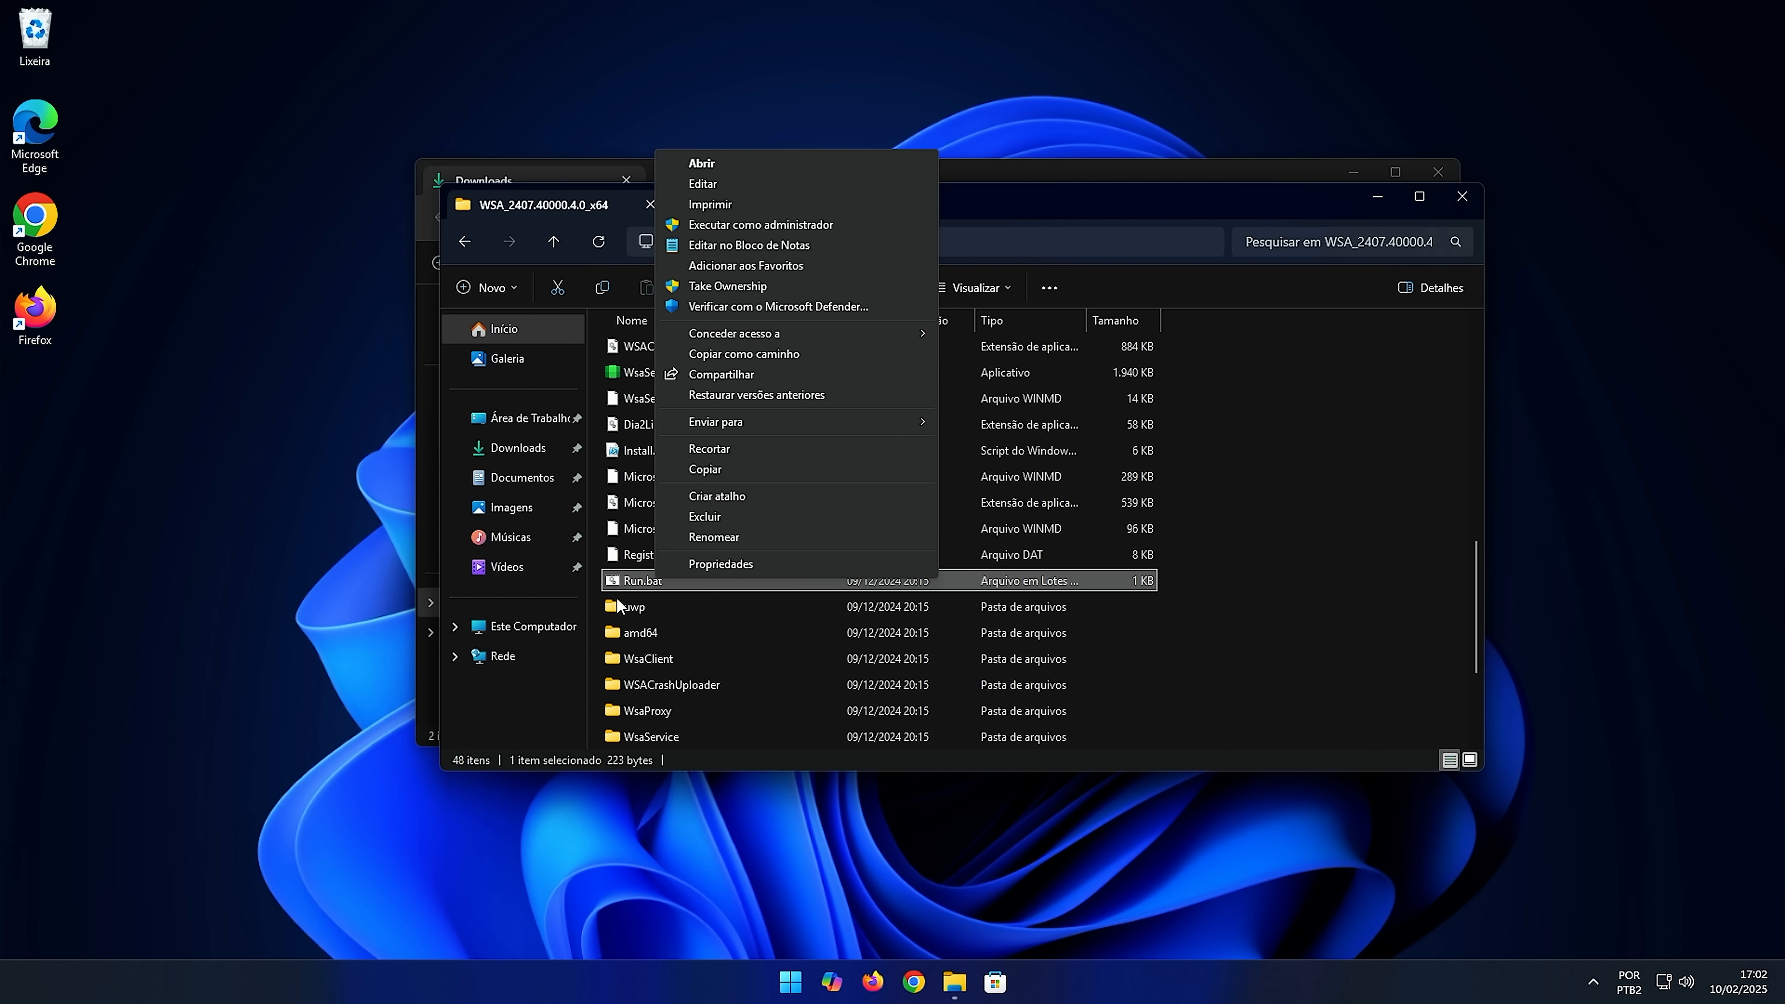
left_click(762, 224)
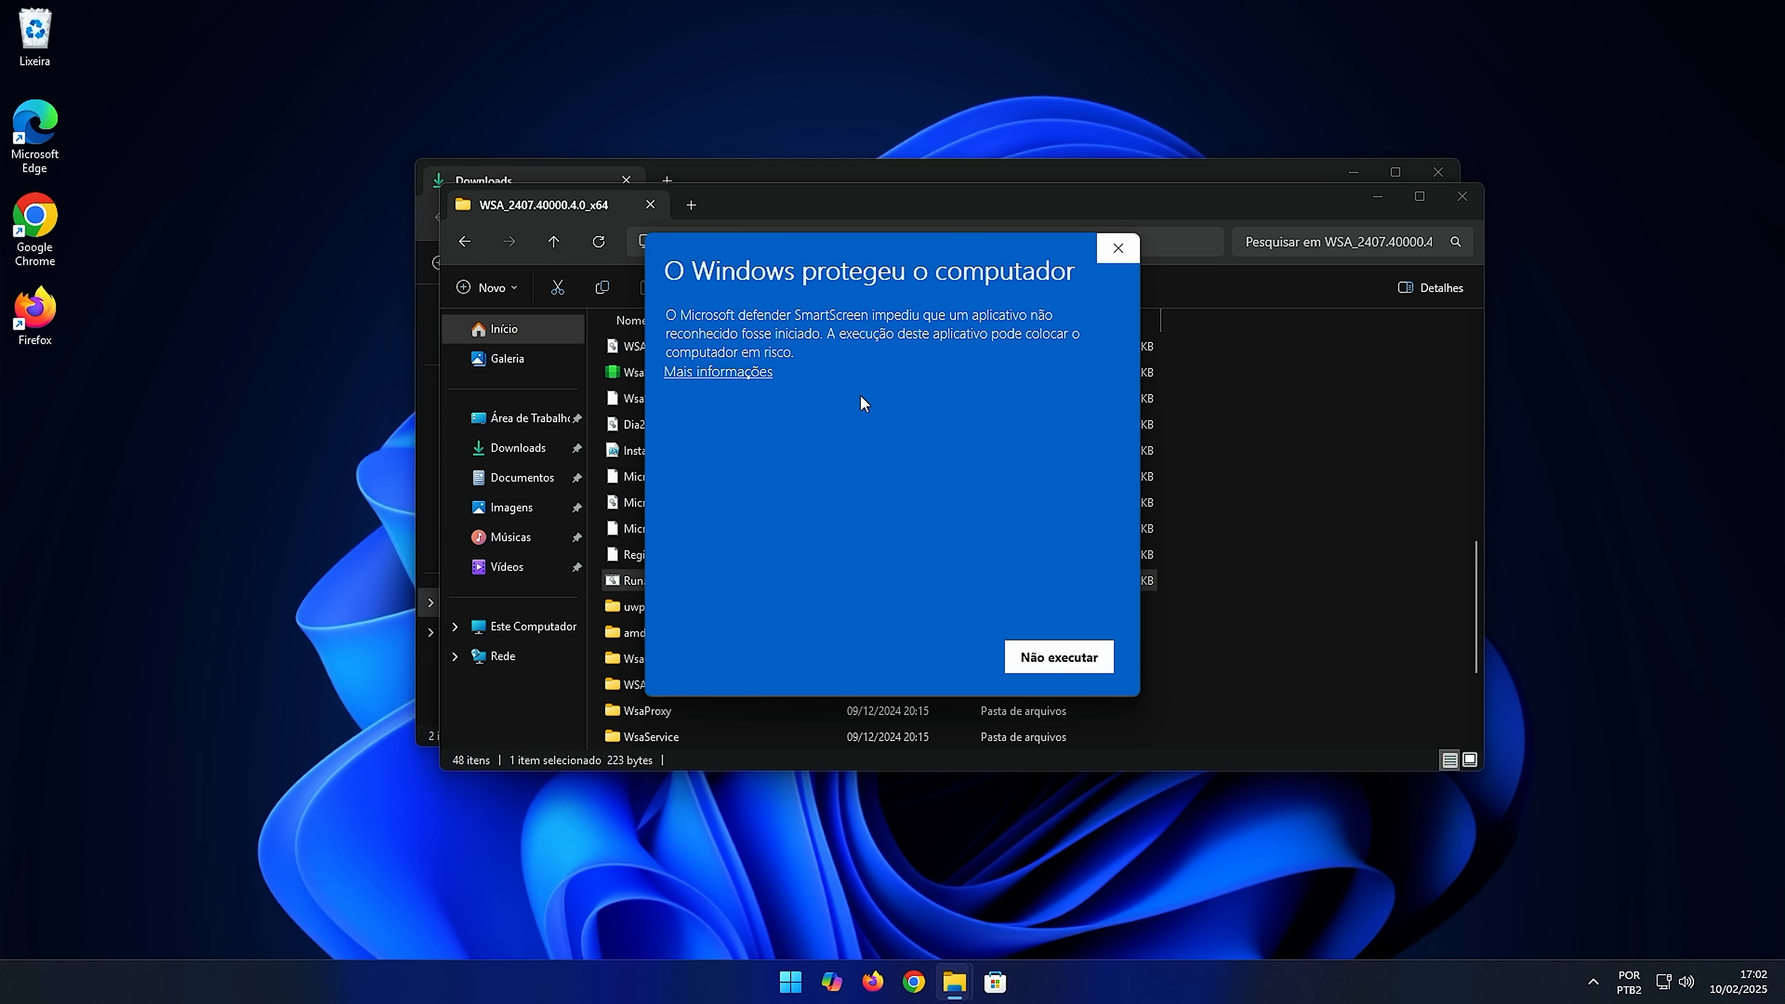
Step: Allow Run.bat to run despite the SmartScreen block and approve the User Account Control request for the Windows command processor
left_click(699, 370)
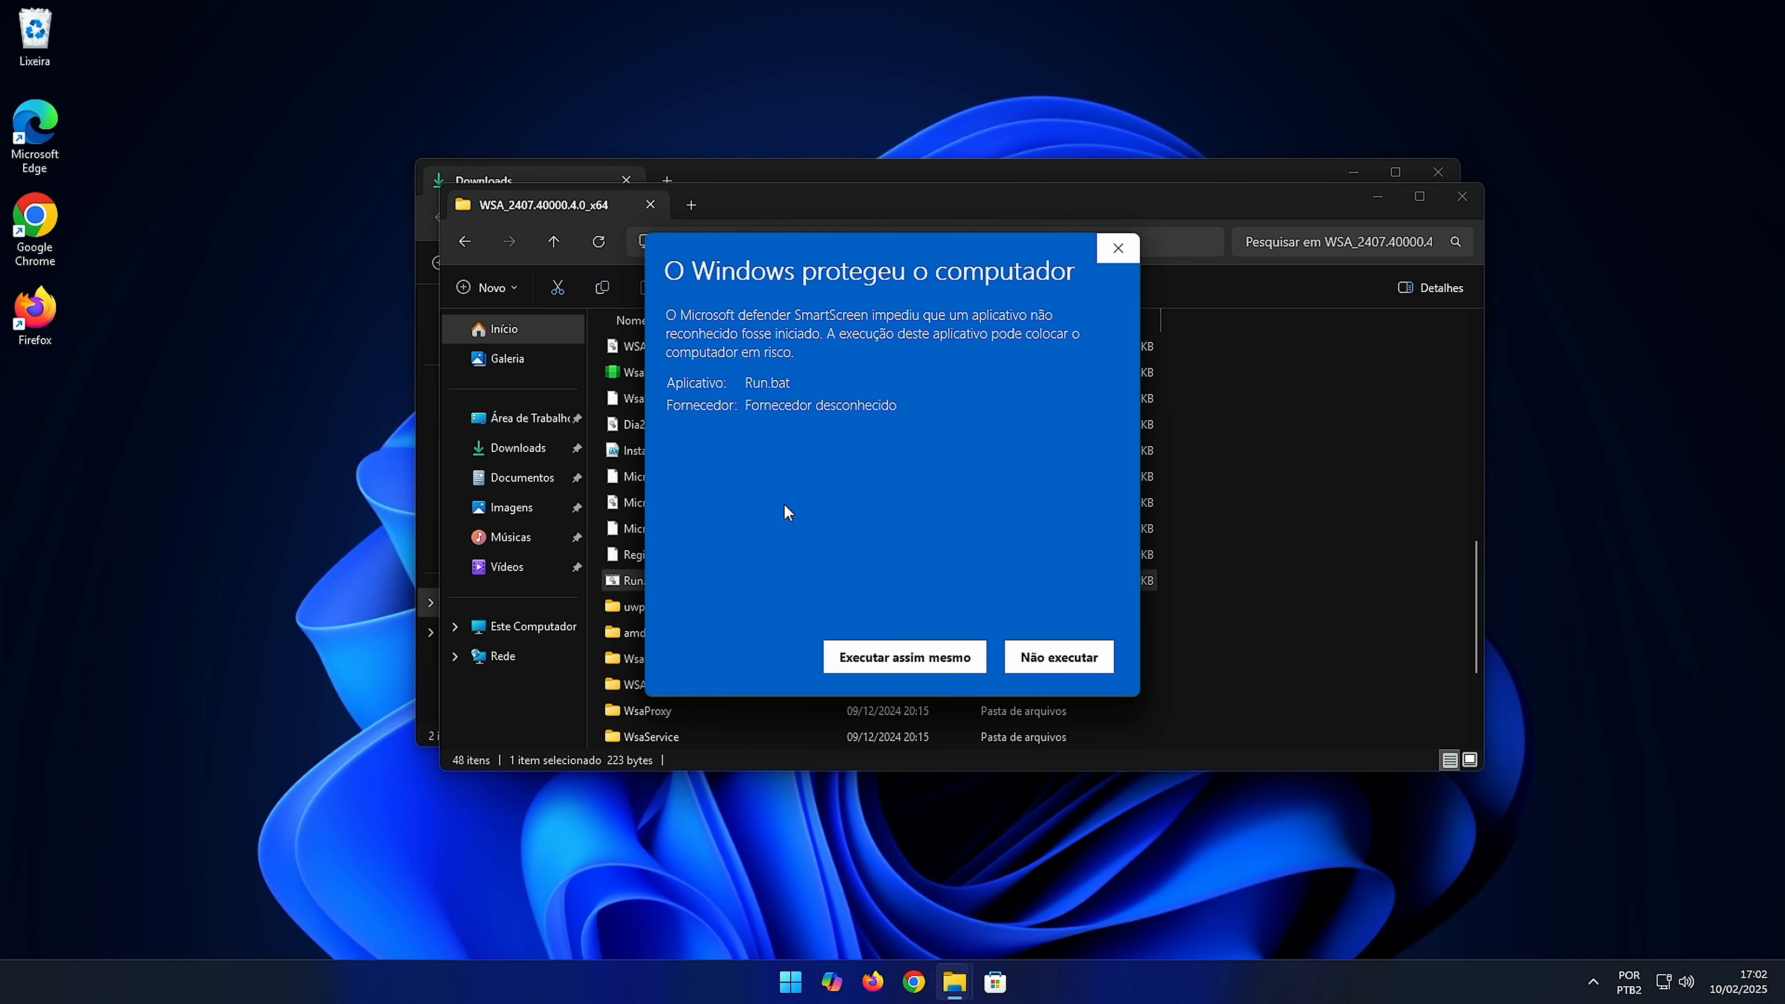
left_click(899, 657)
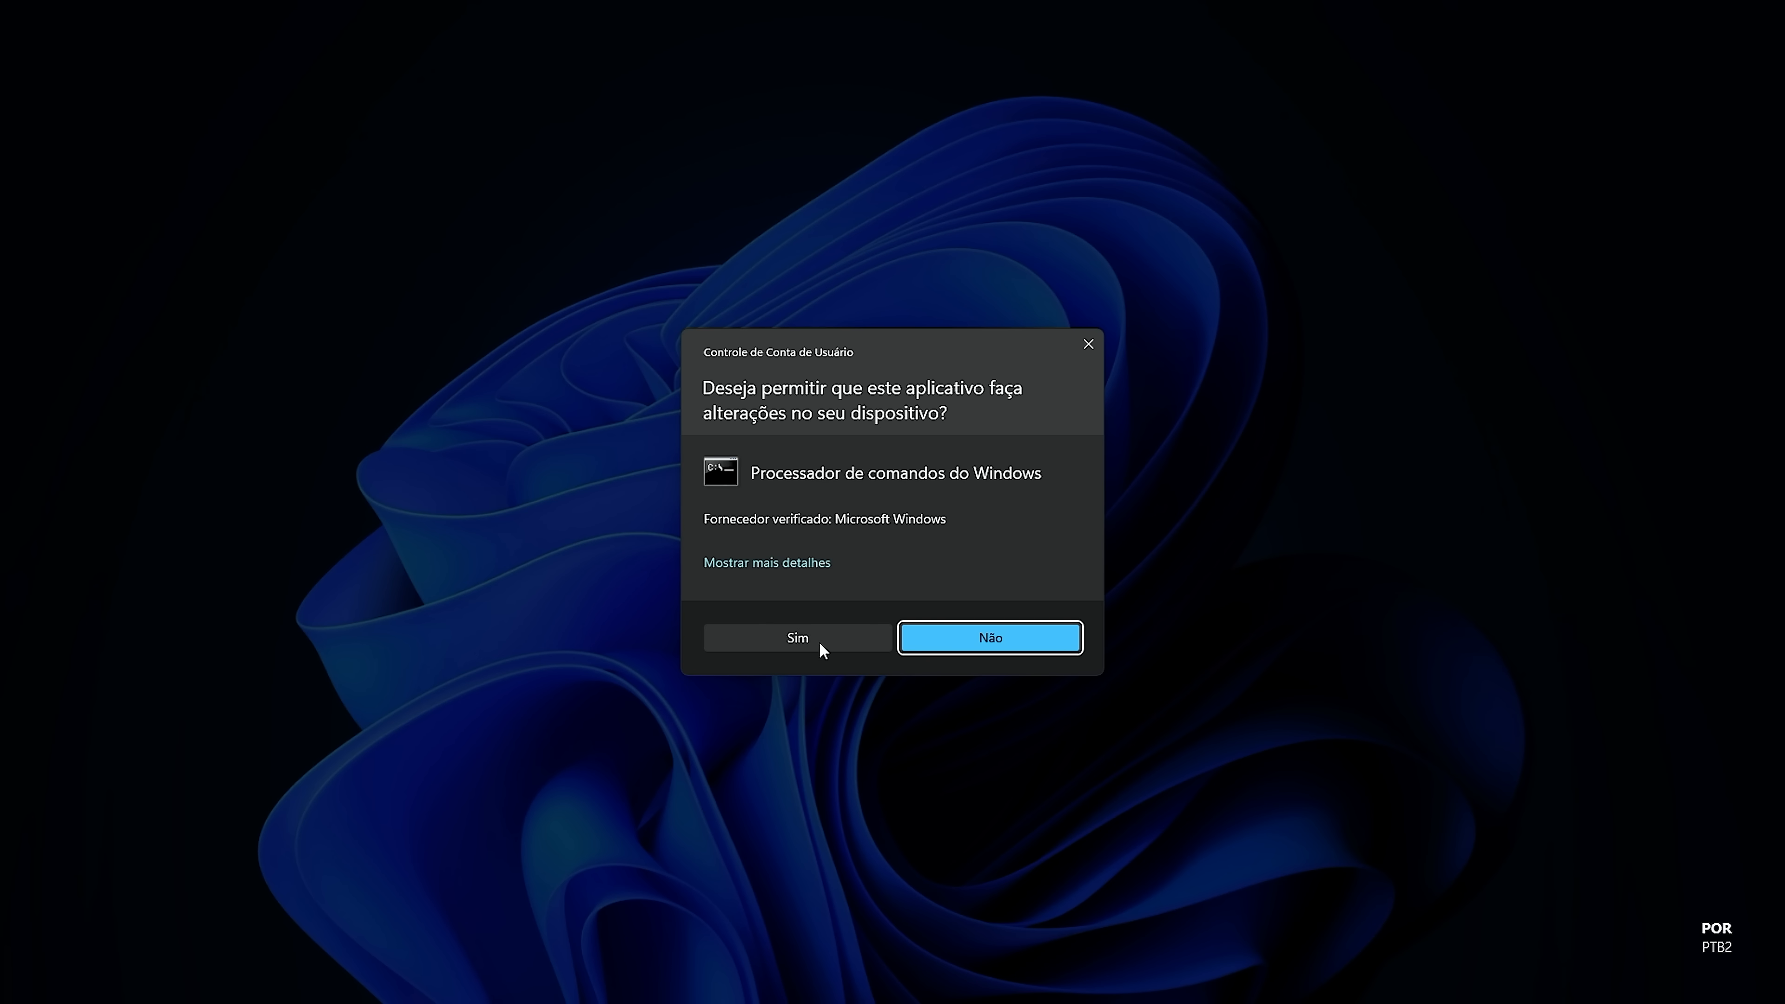
left_click(818, 642)
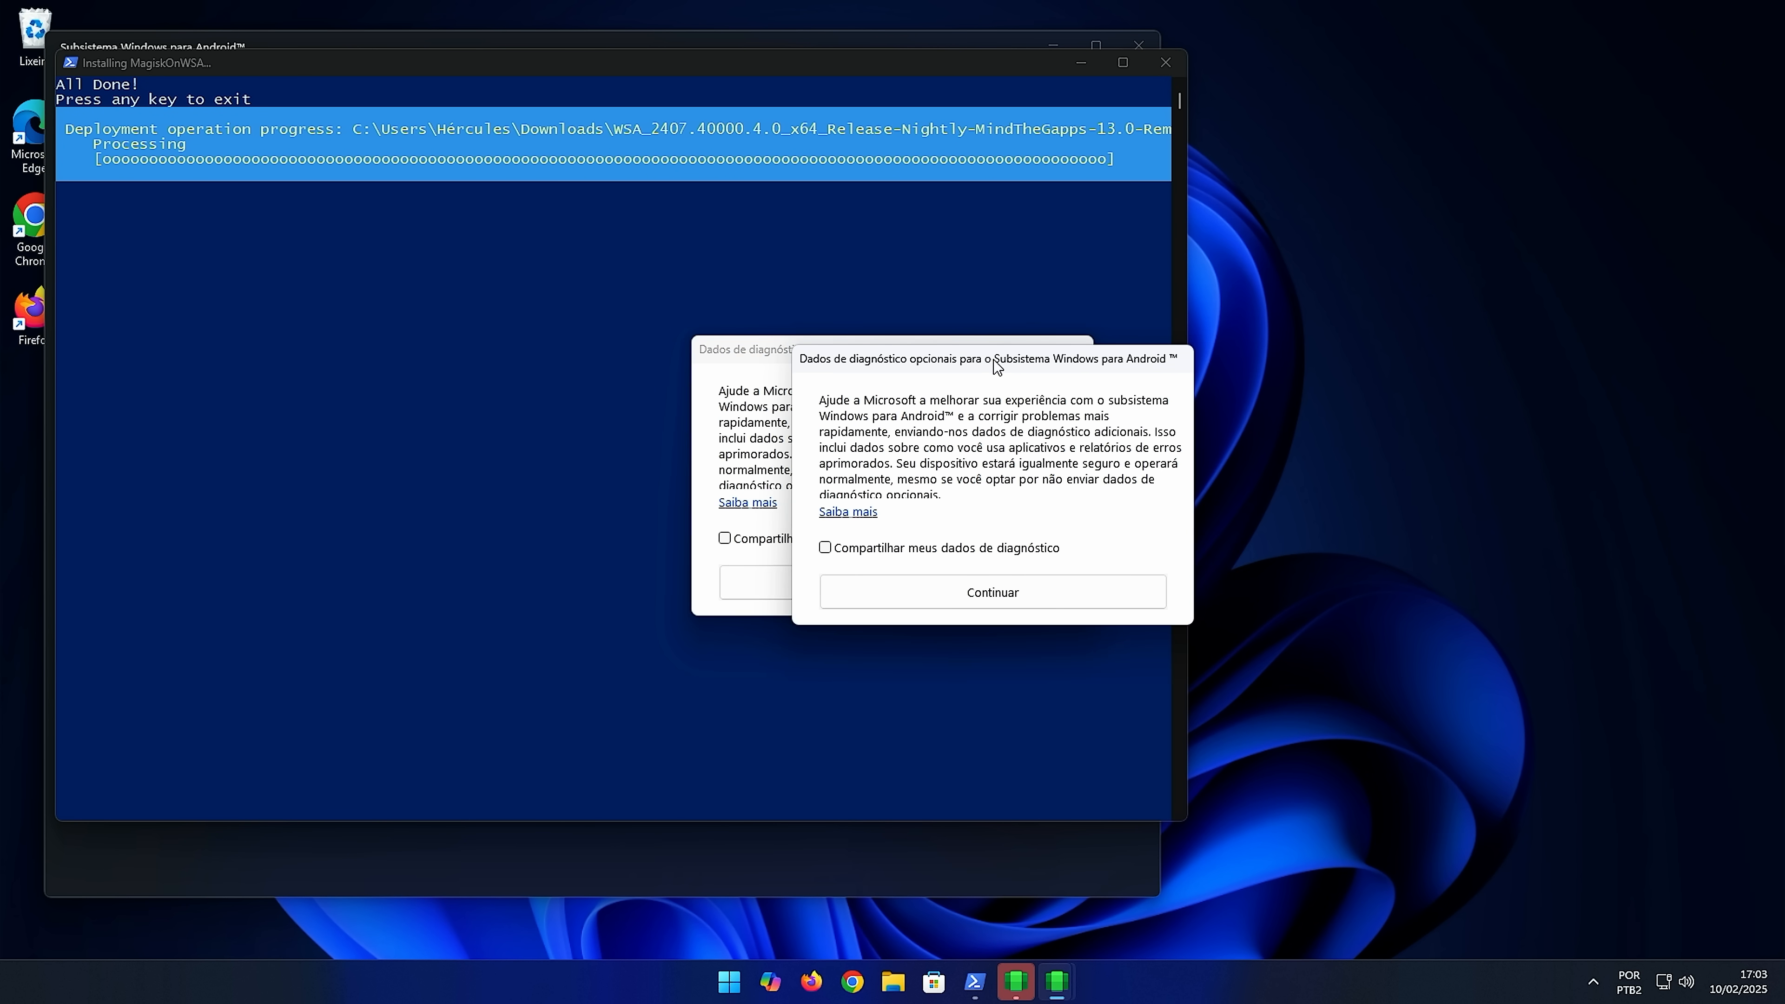
Step: Spread out the optional diagnostic data dialogs, and close the duplicates and the Android subsystem startup window so that one dialog remains
left_click_drag(851, 368, 1089, 371)
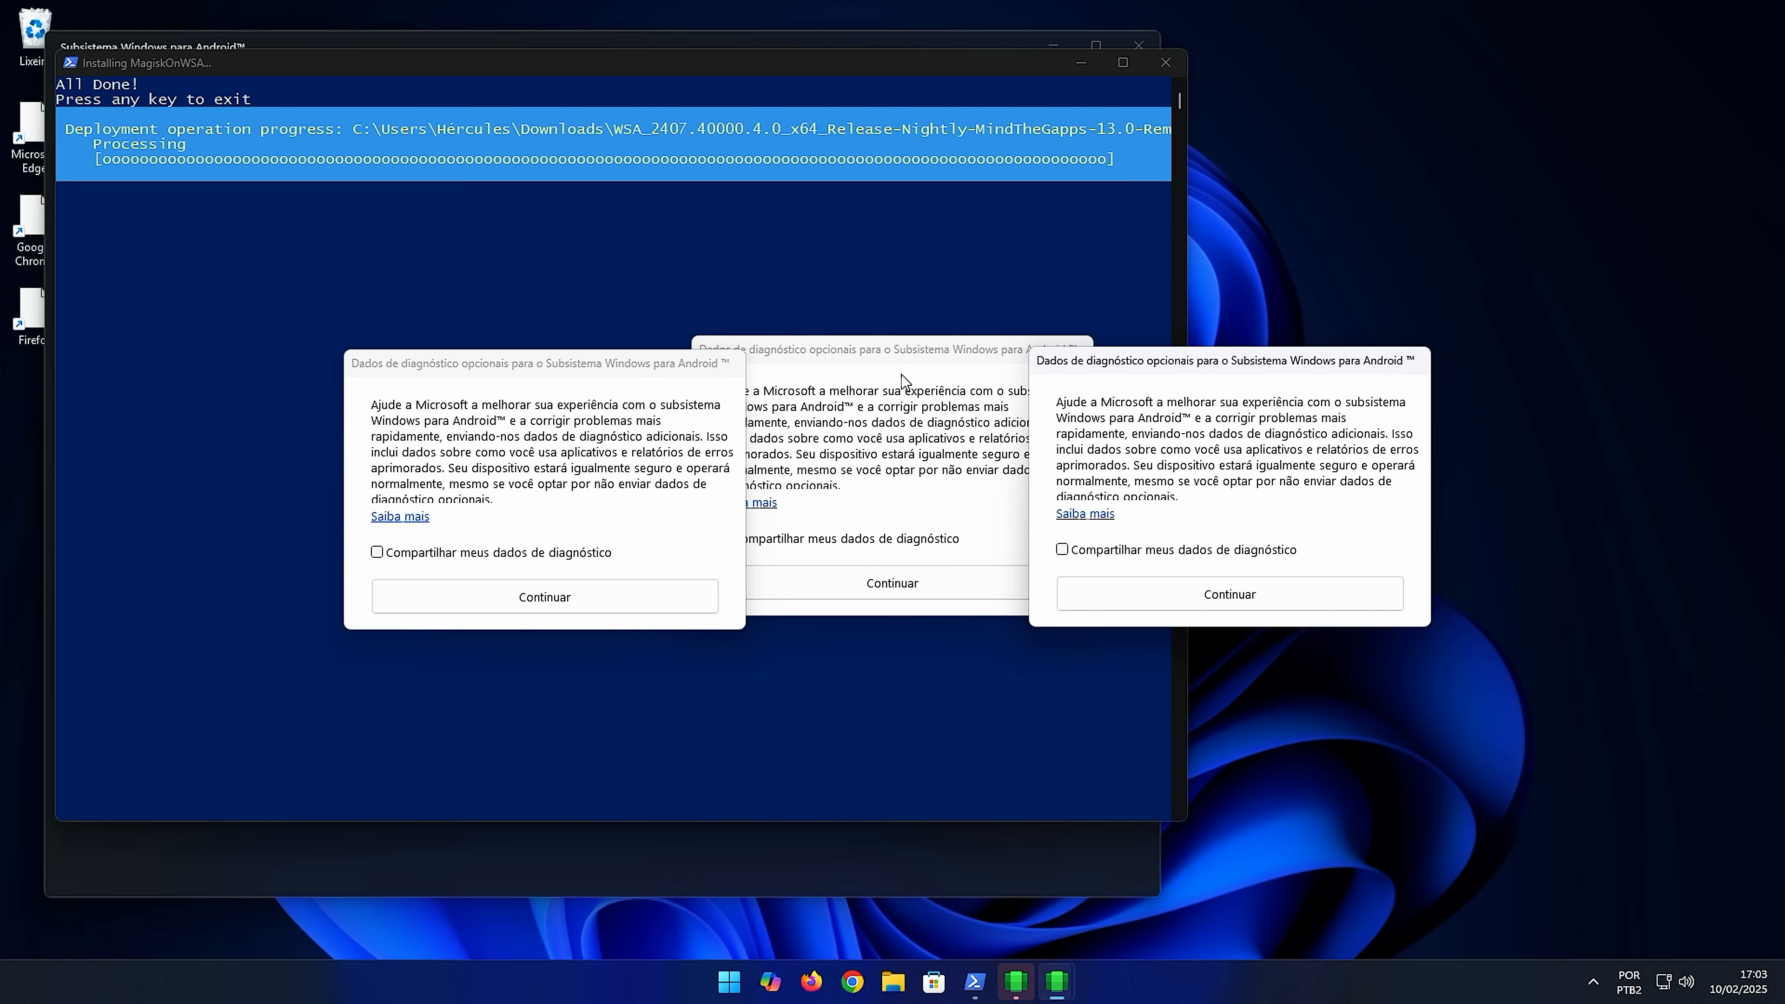
left_click_drag(888, 340, 869, 269)
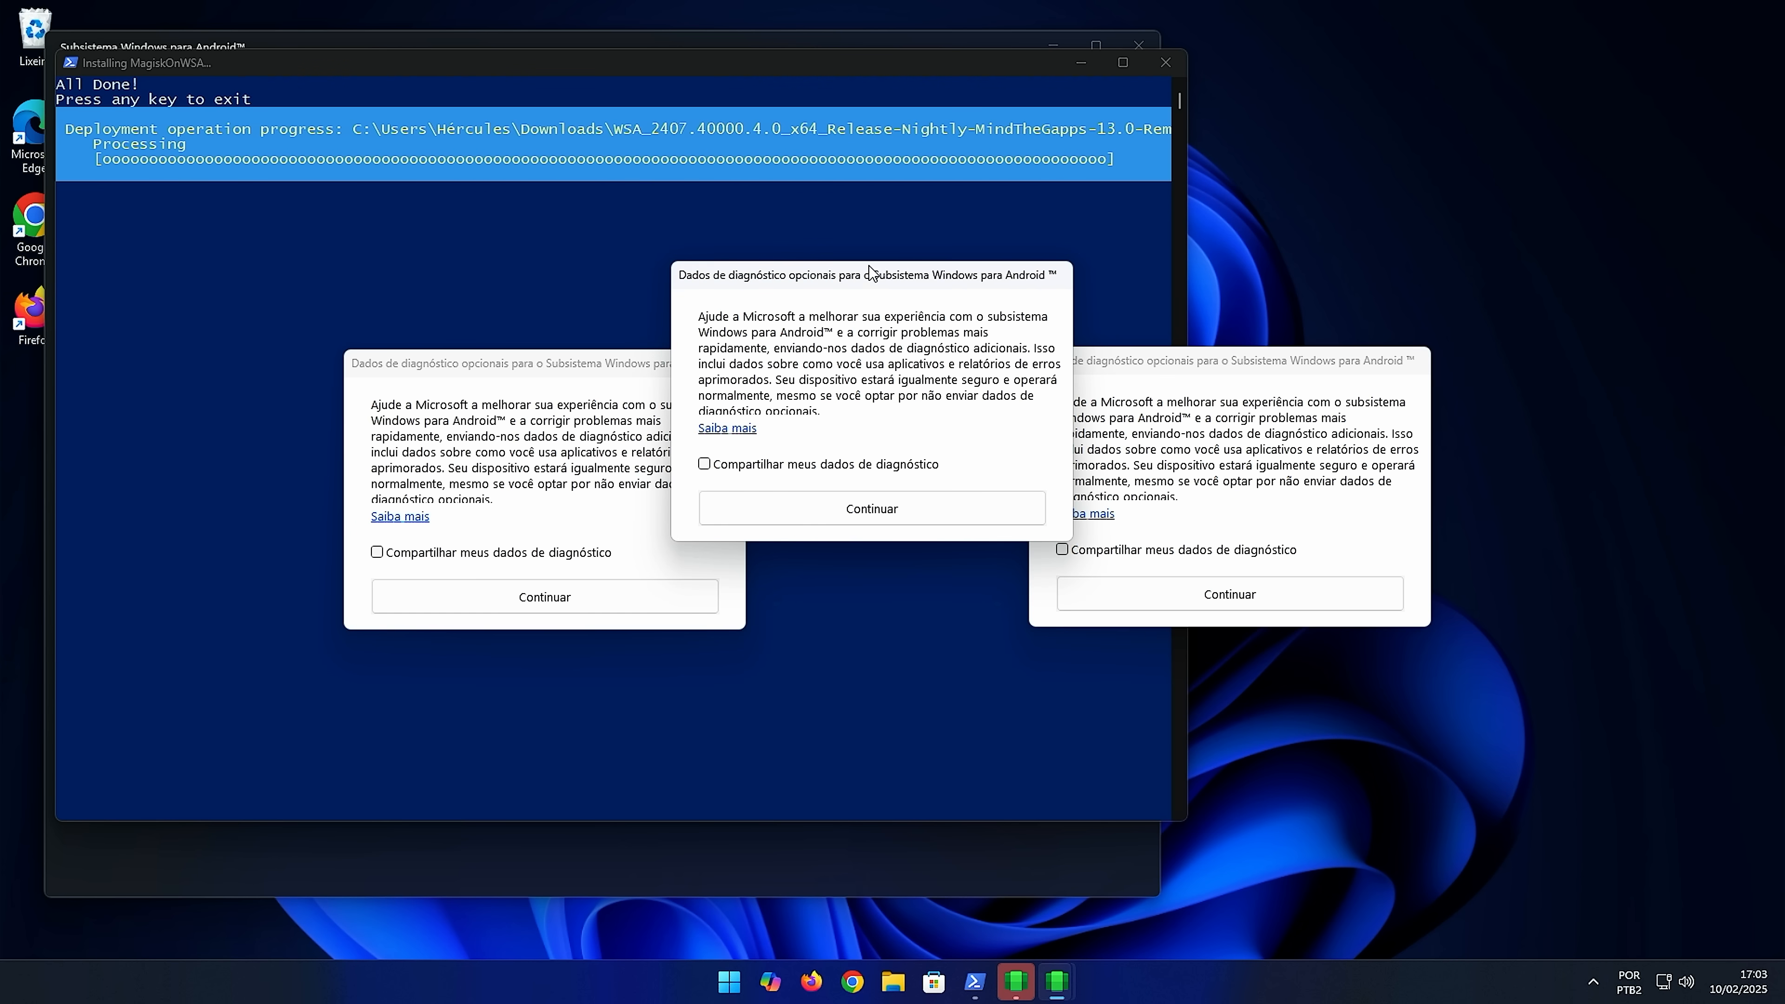
mouse_move(1061, 988)
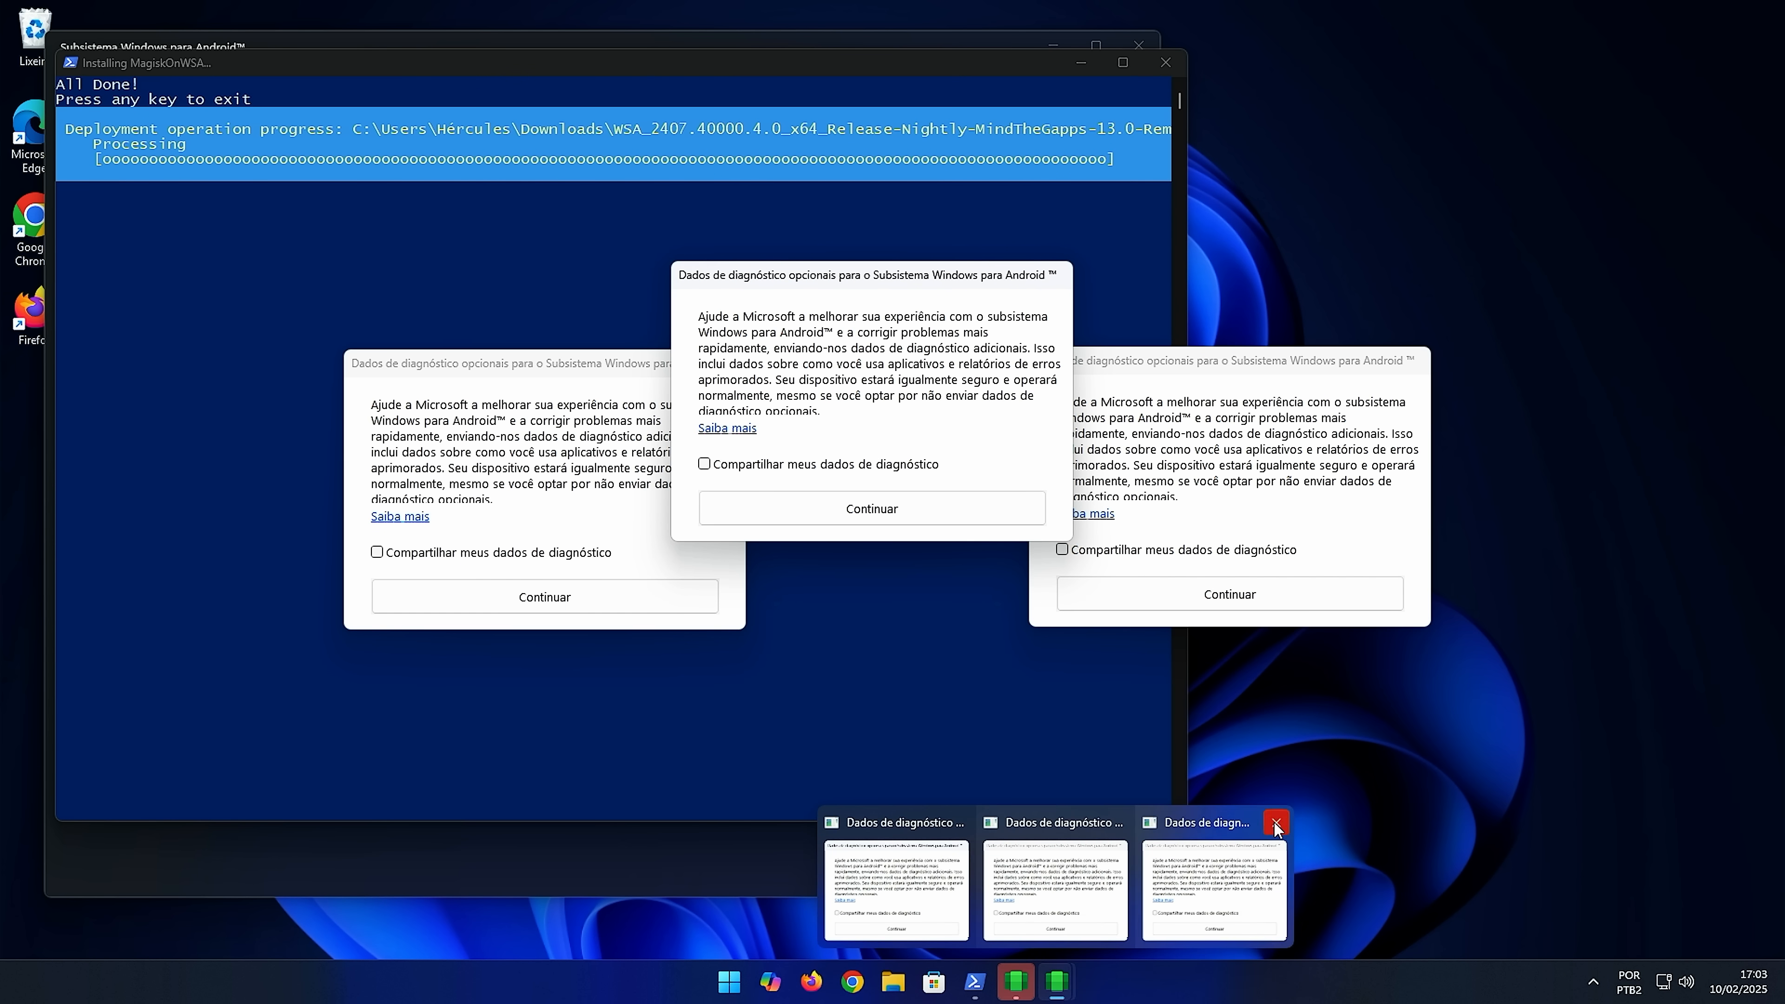
left_click(1275, 824)
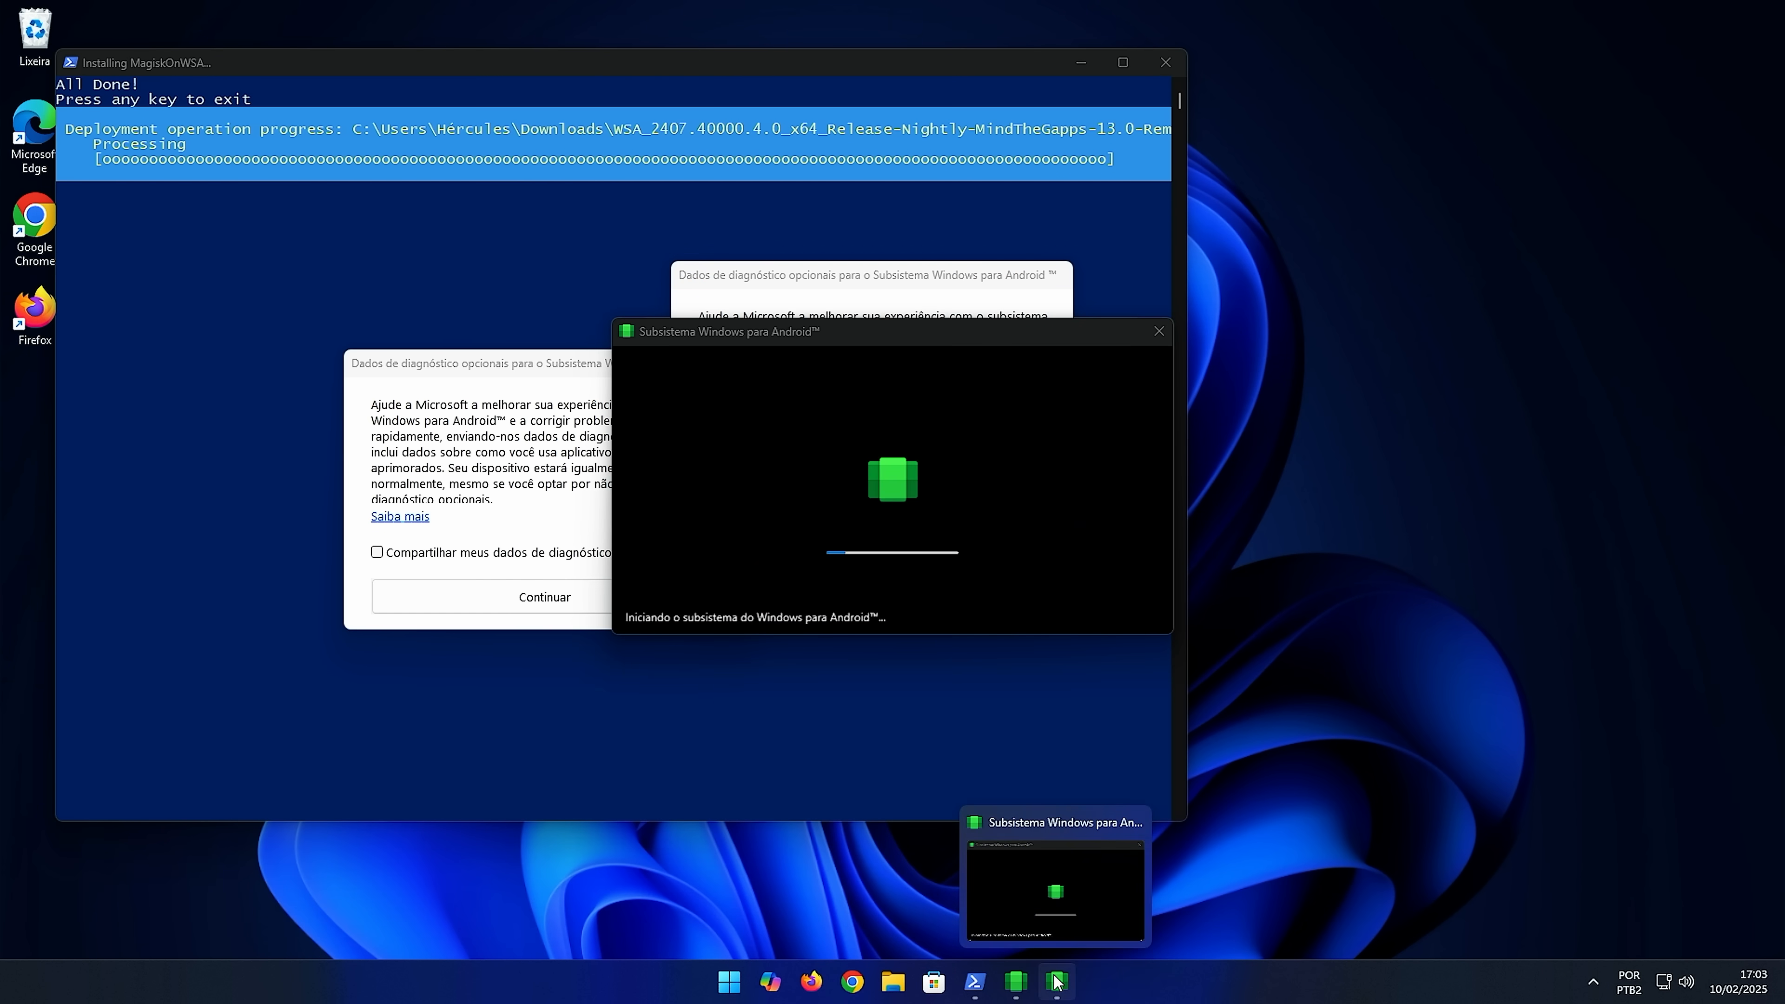
mouse_move(1033, 981)
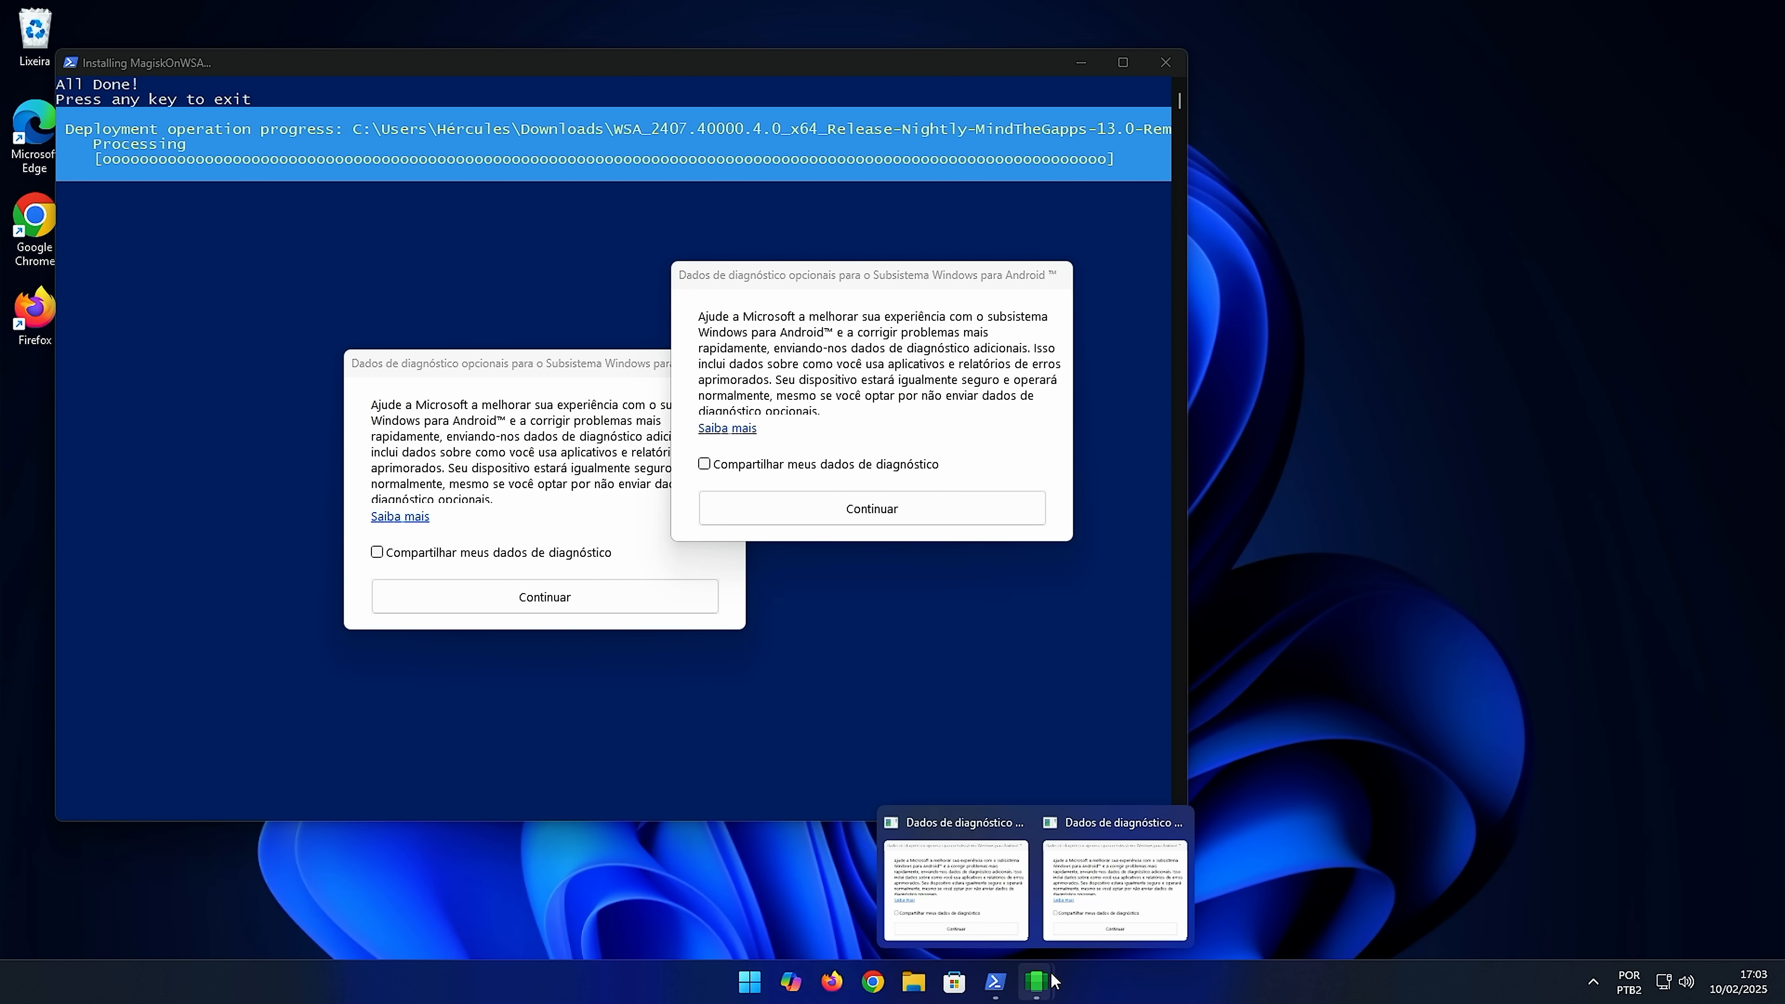
left_click(1170, 827)
left_click(1158, 331)
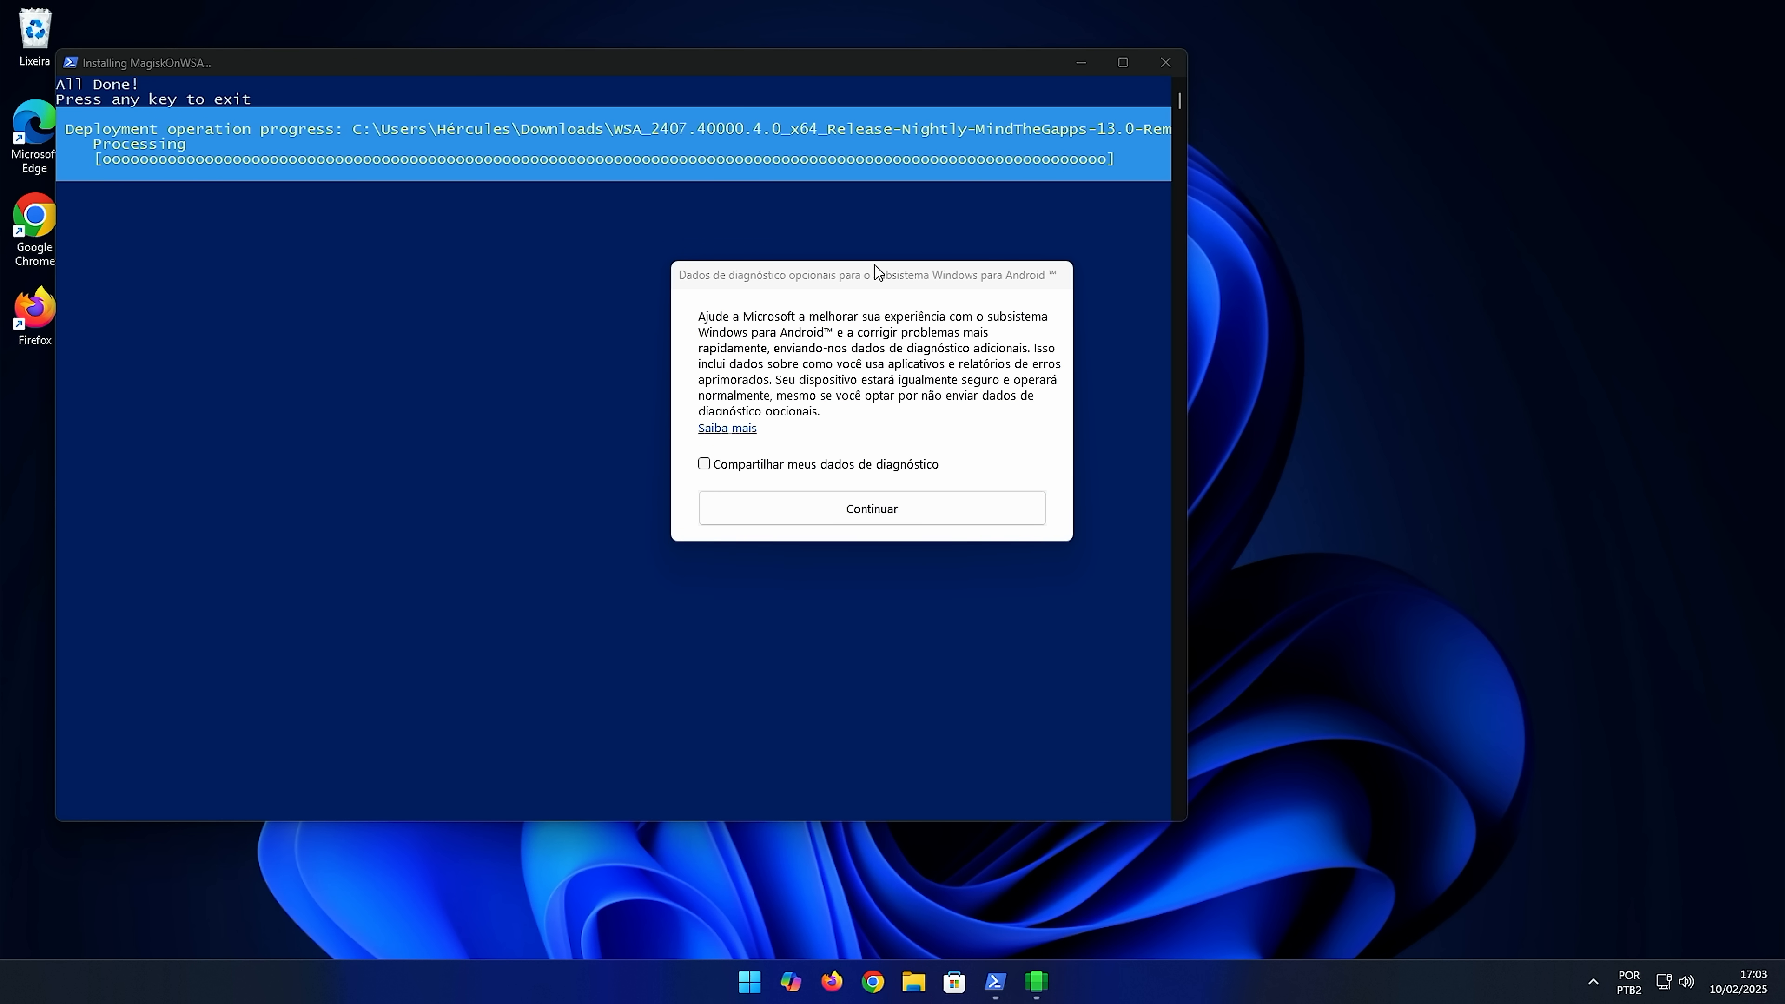
Step: Continue past the remaining diagnostic data dialog without sharing data, and clear the installer and subsystem startup windows from view
left_click_drag(872, 276, 972, 338)
left_click(994, 579)
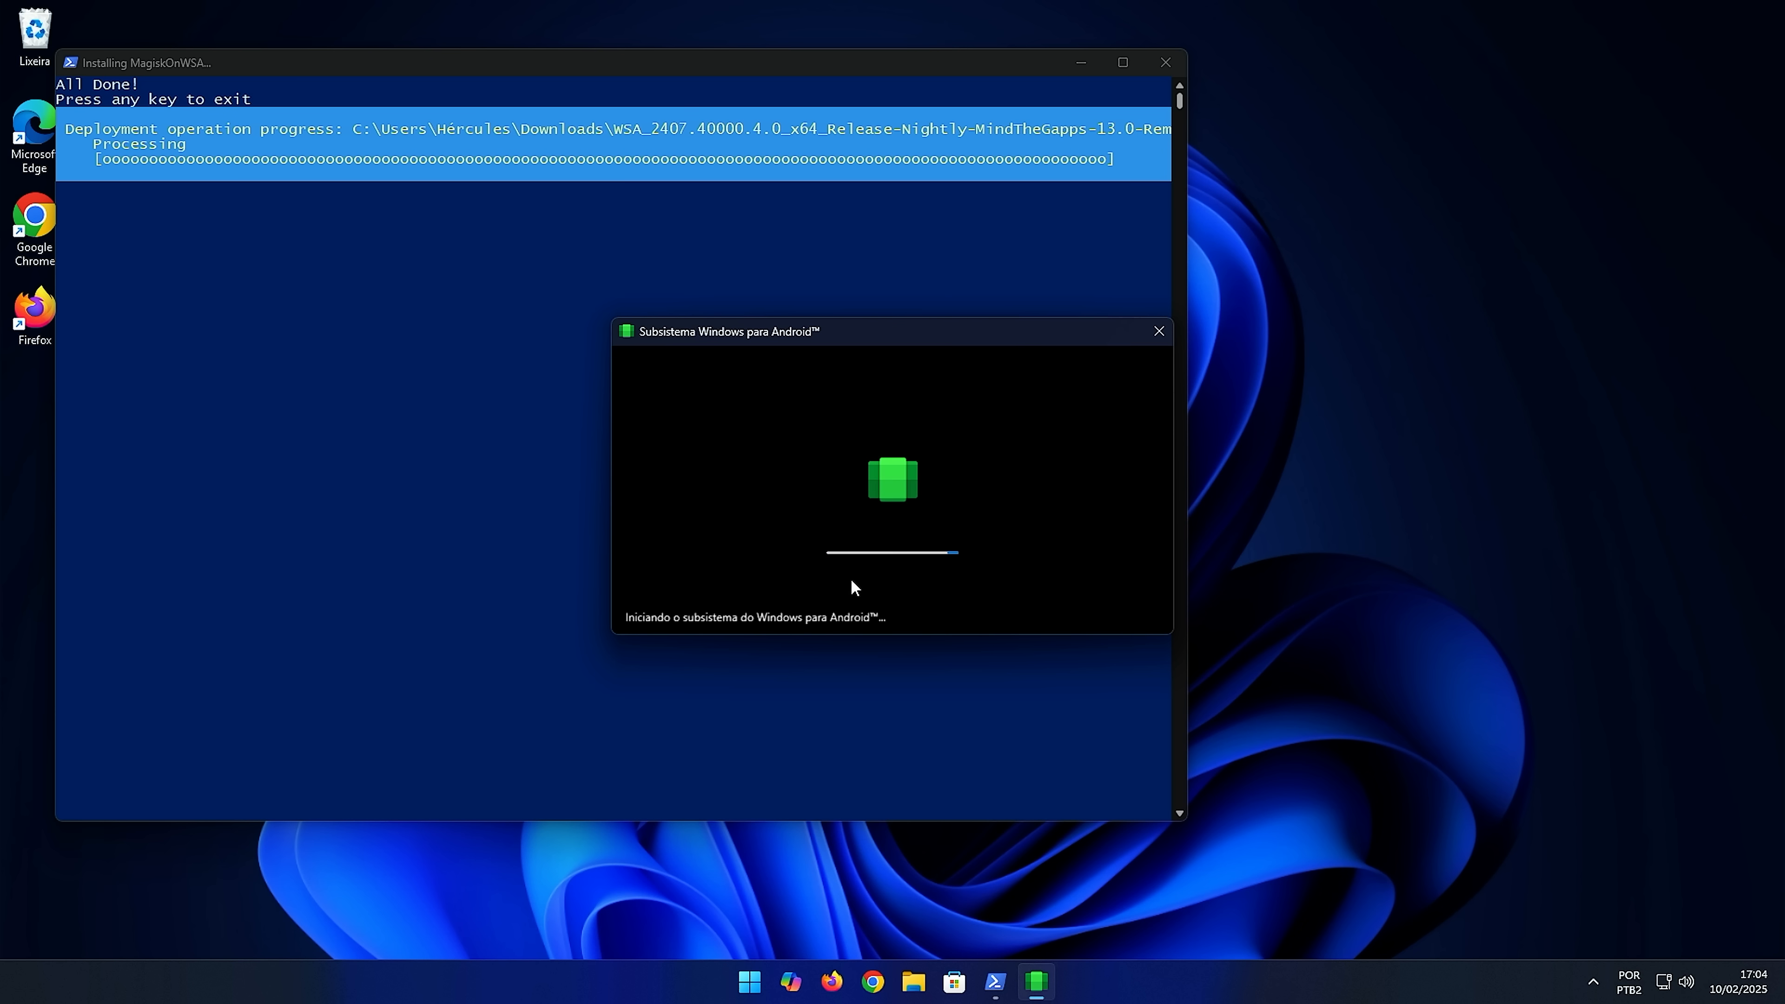
left_click(1086, 70)
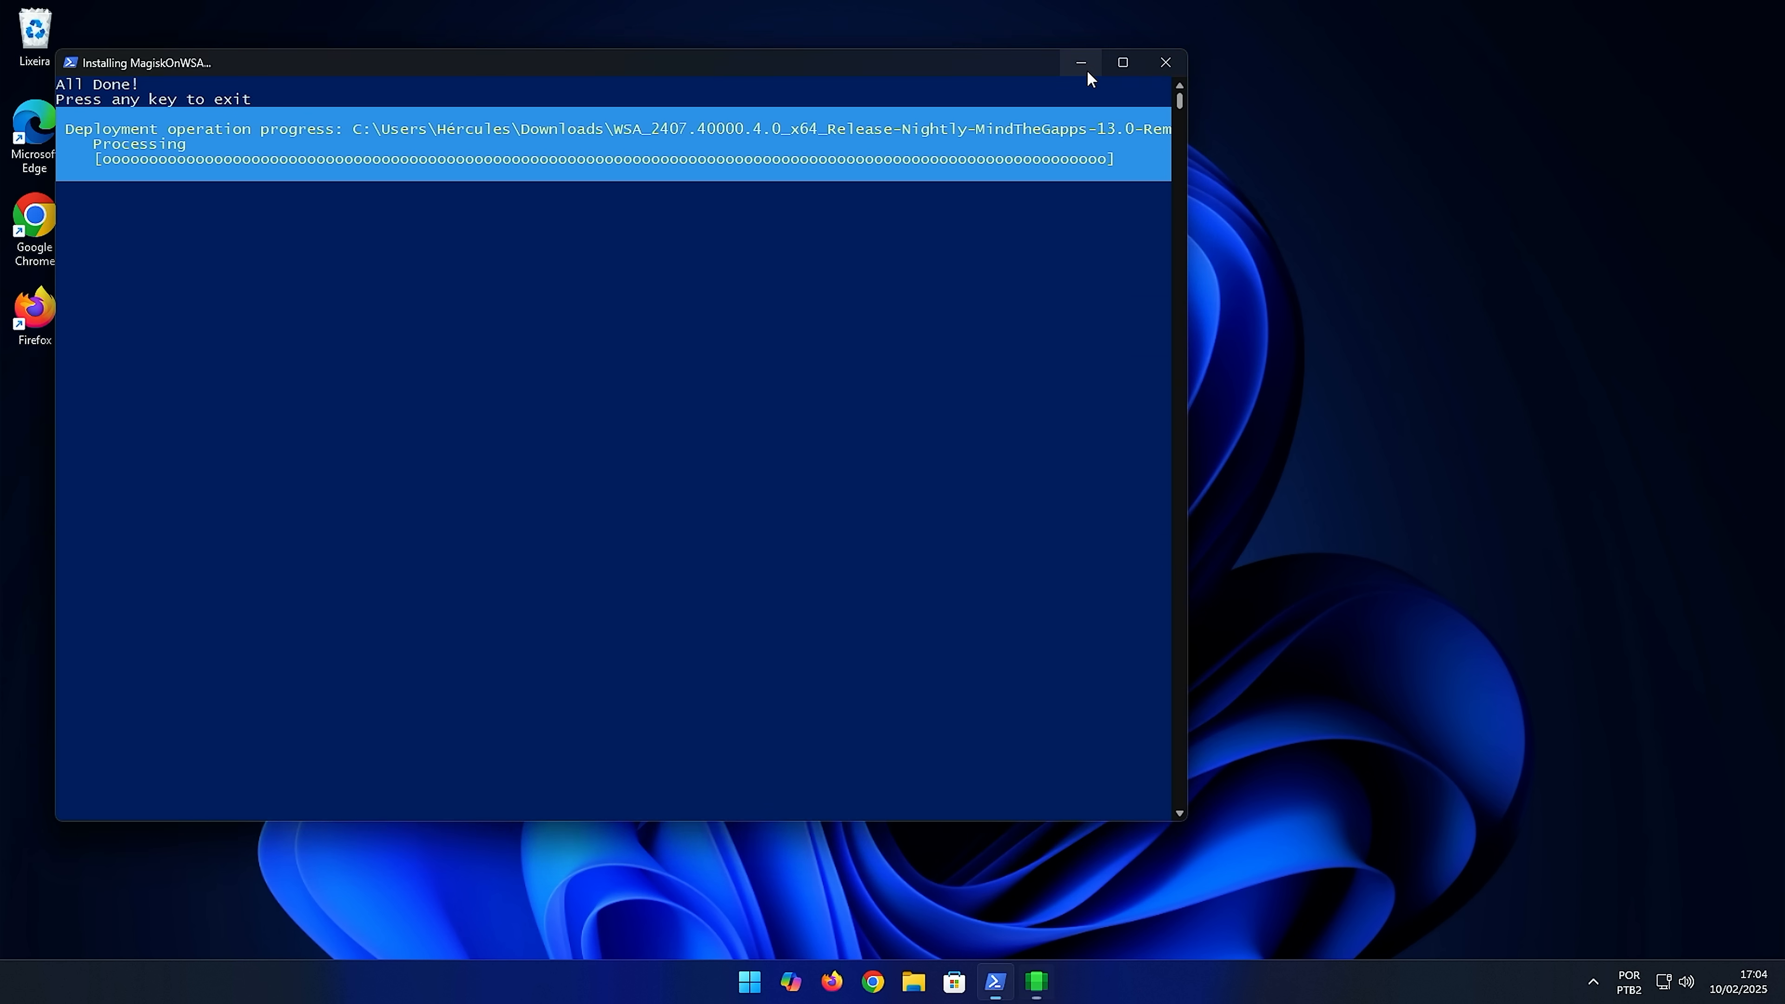
left_click_drag(947, 338, 975, 333)
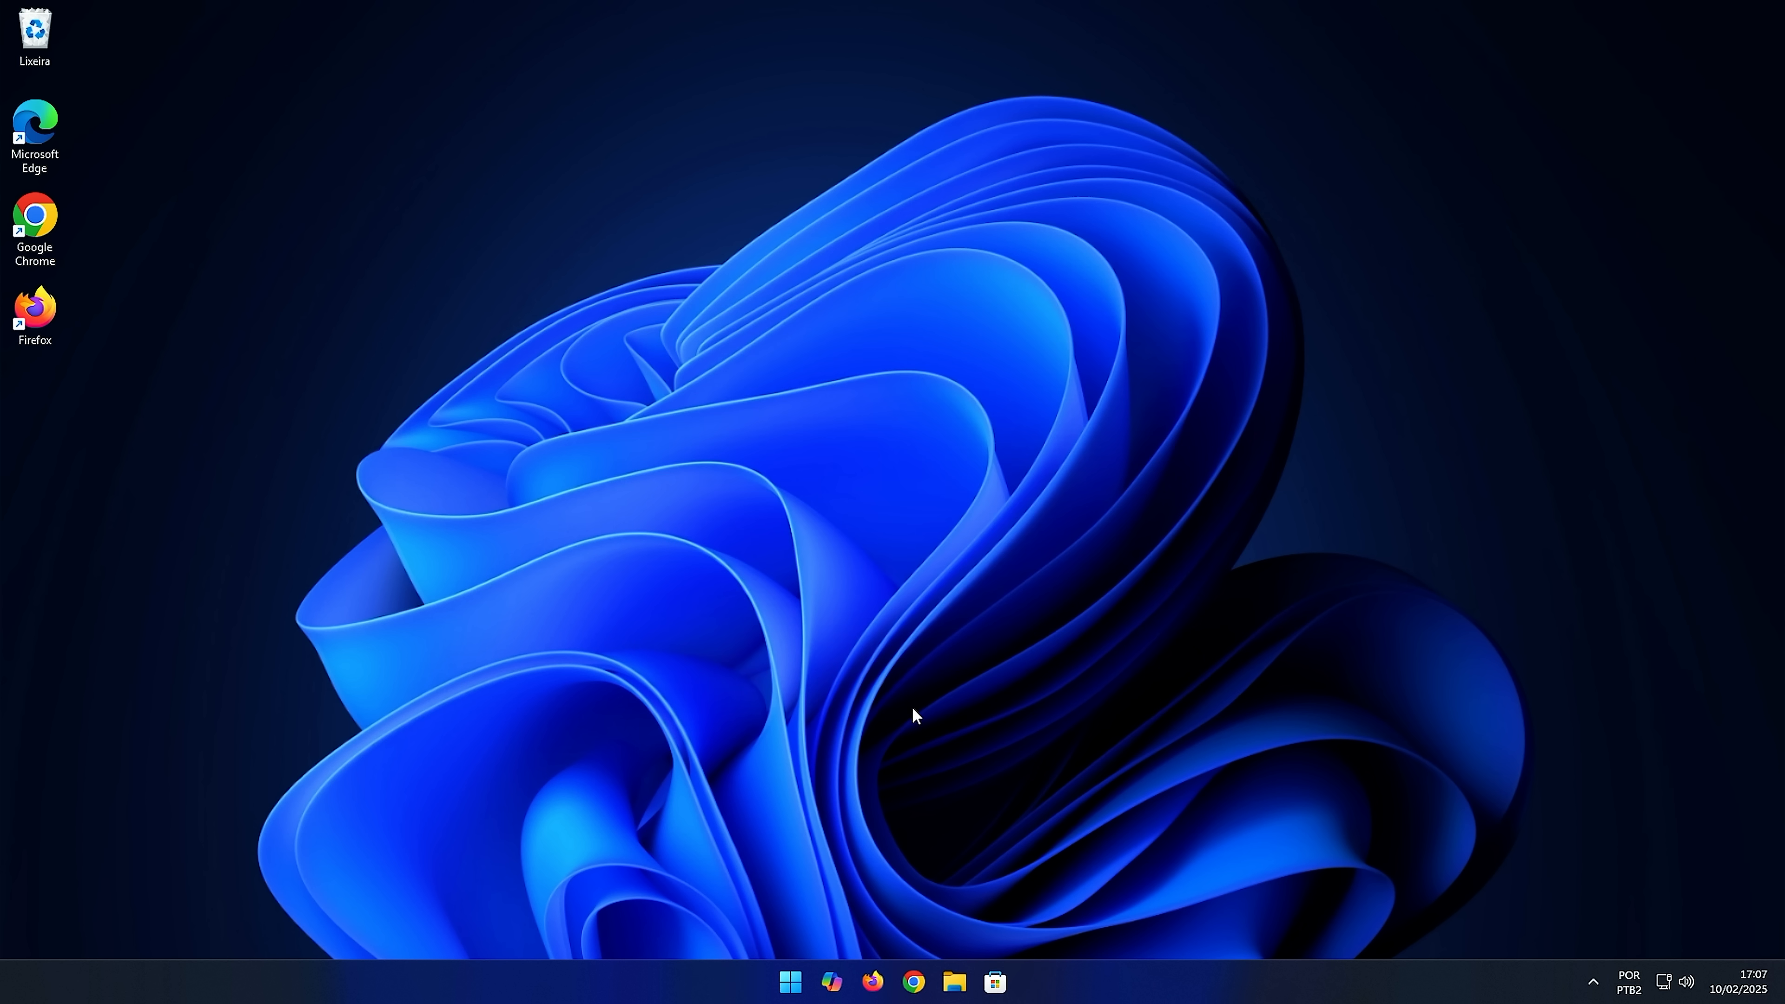
Step: Open Play Store from the recently added apps
left_click(792, 982)
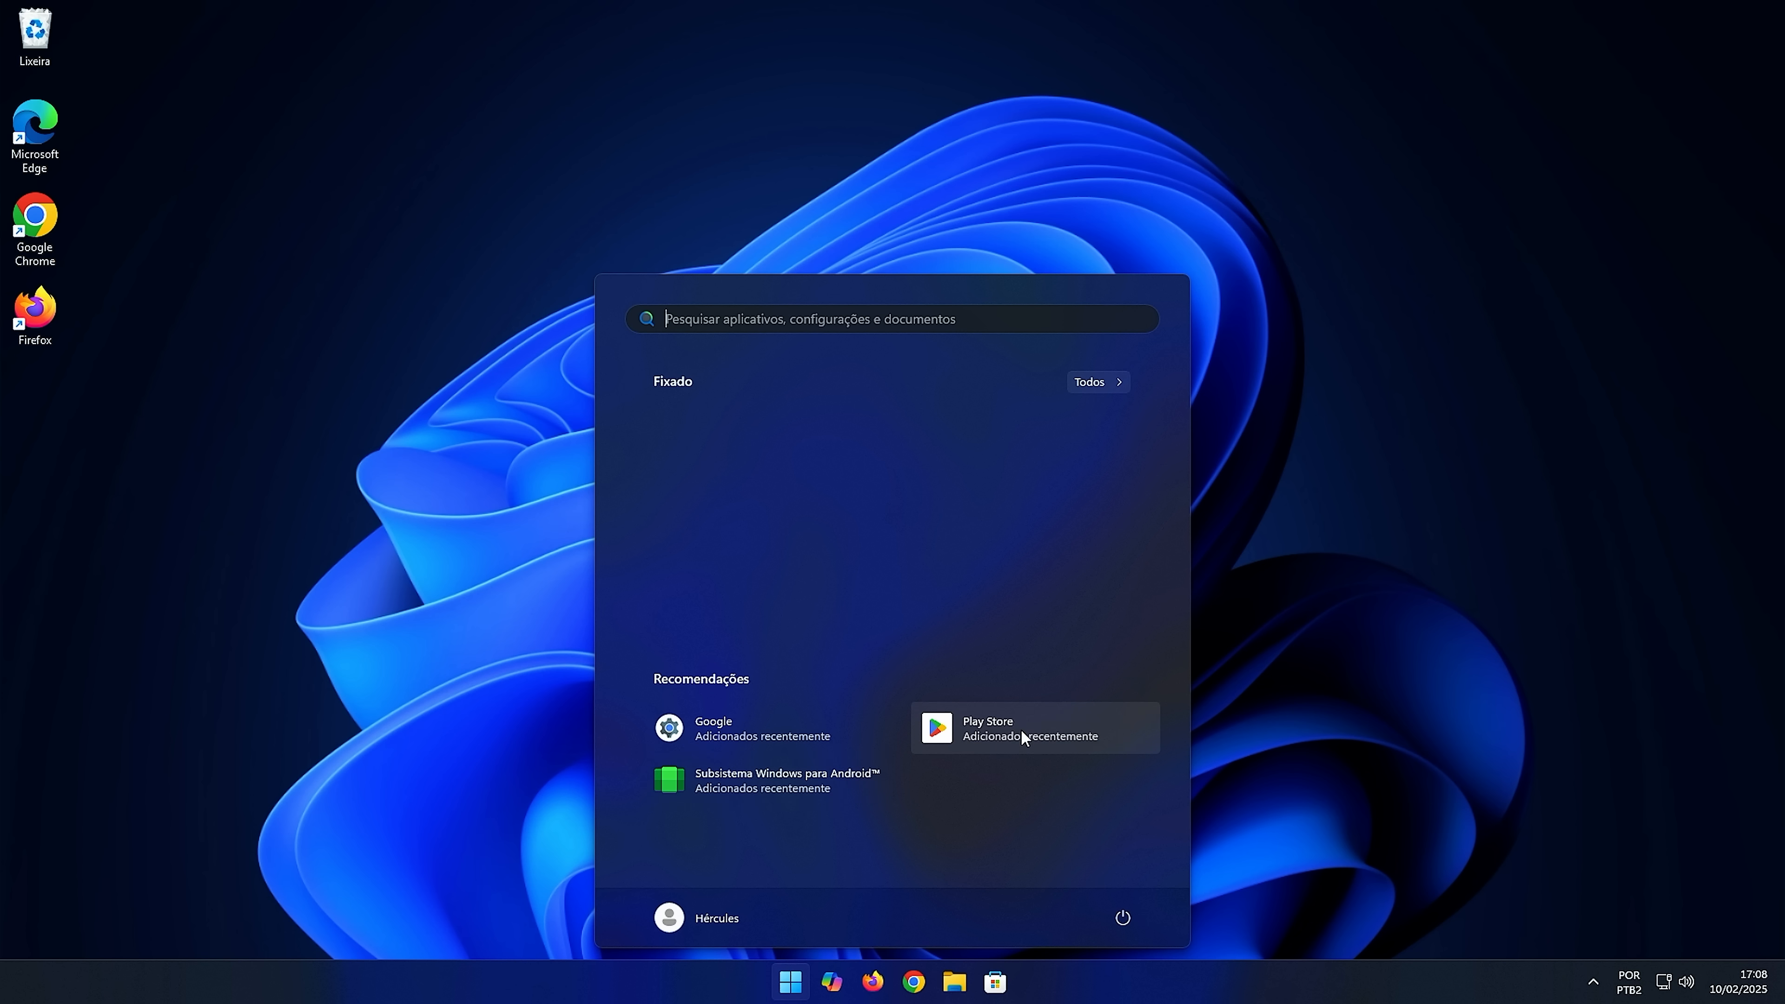
left_click(1084, 724)
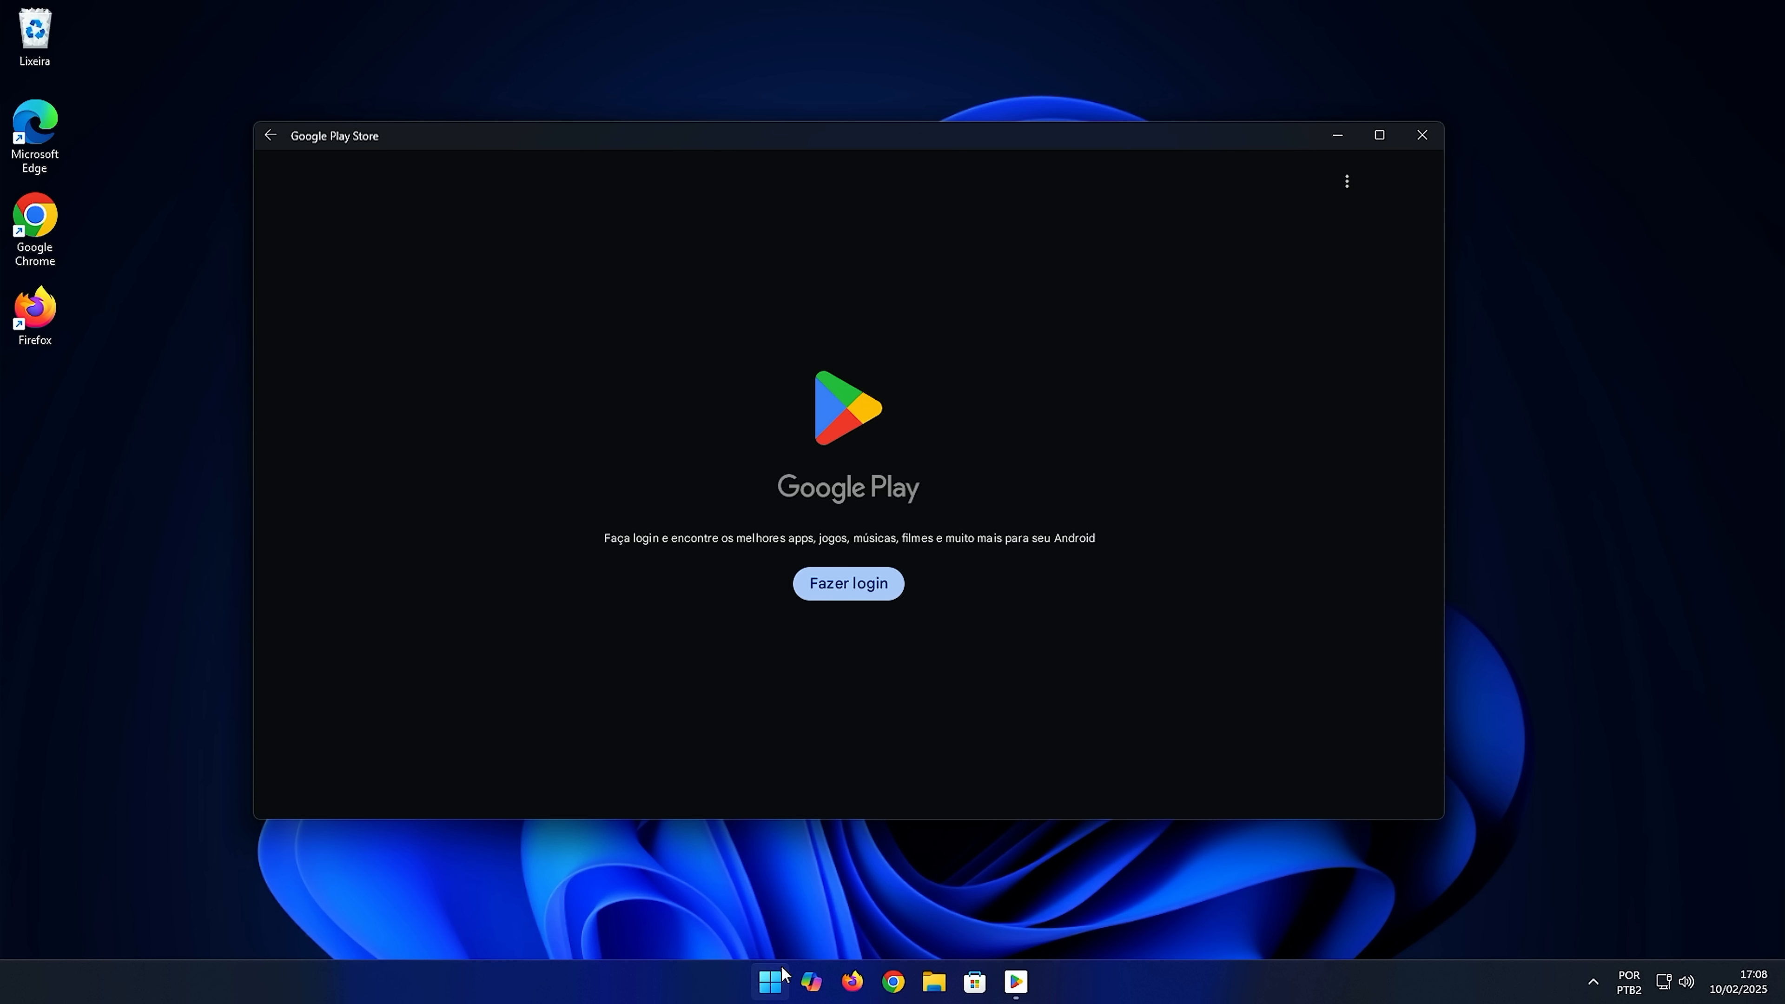
Step: Examine the full list of installed apps for the Google, Play Store and Subsistema Windows para Android entries
left_click(770, 985)
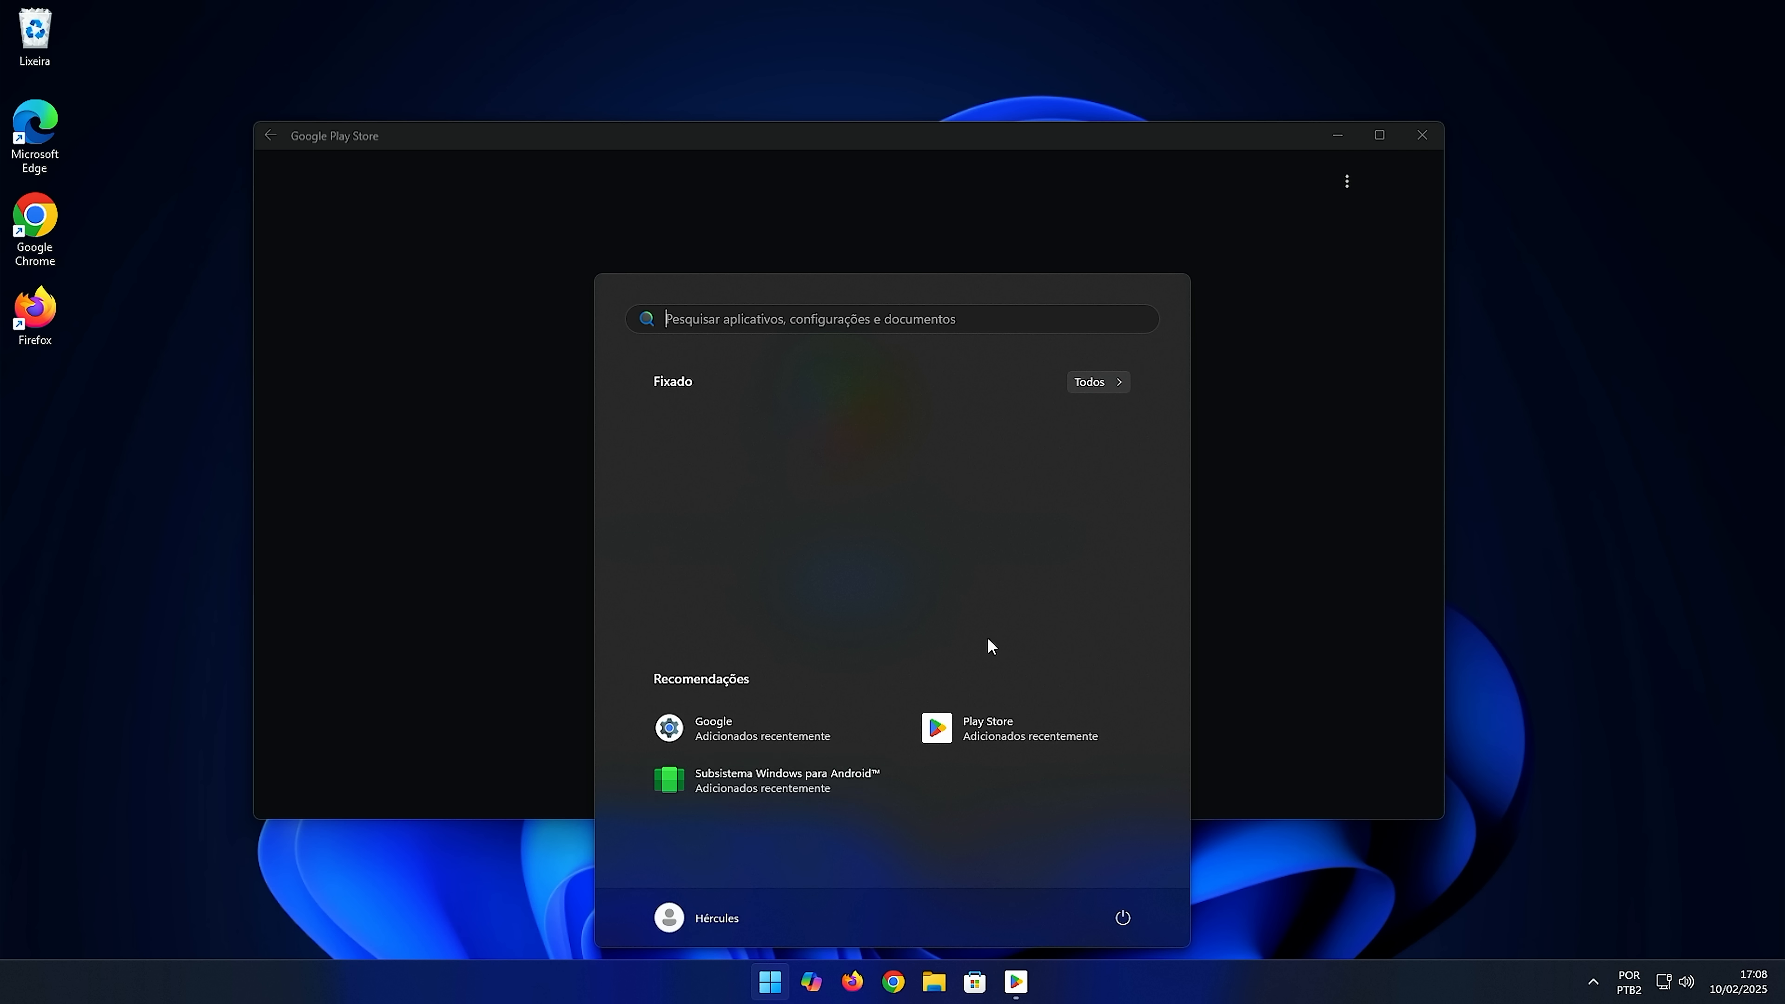
left_click(1081, 391)
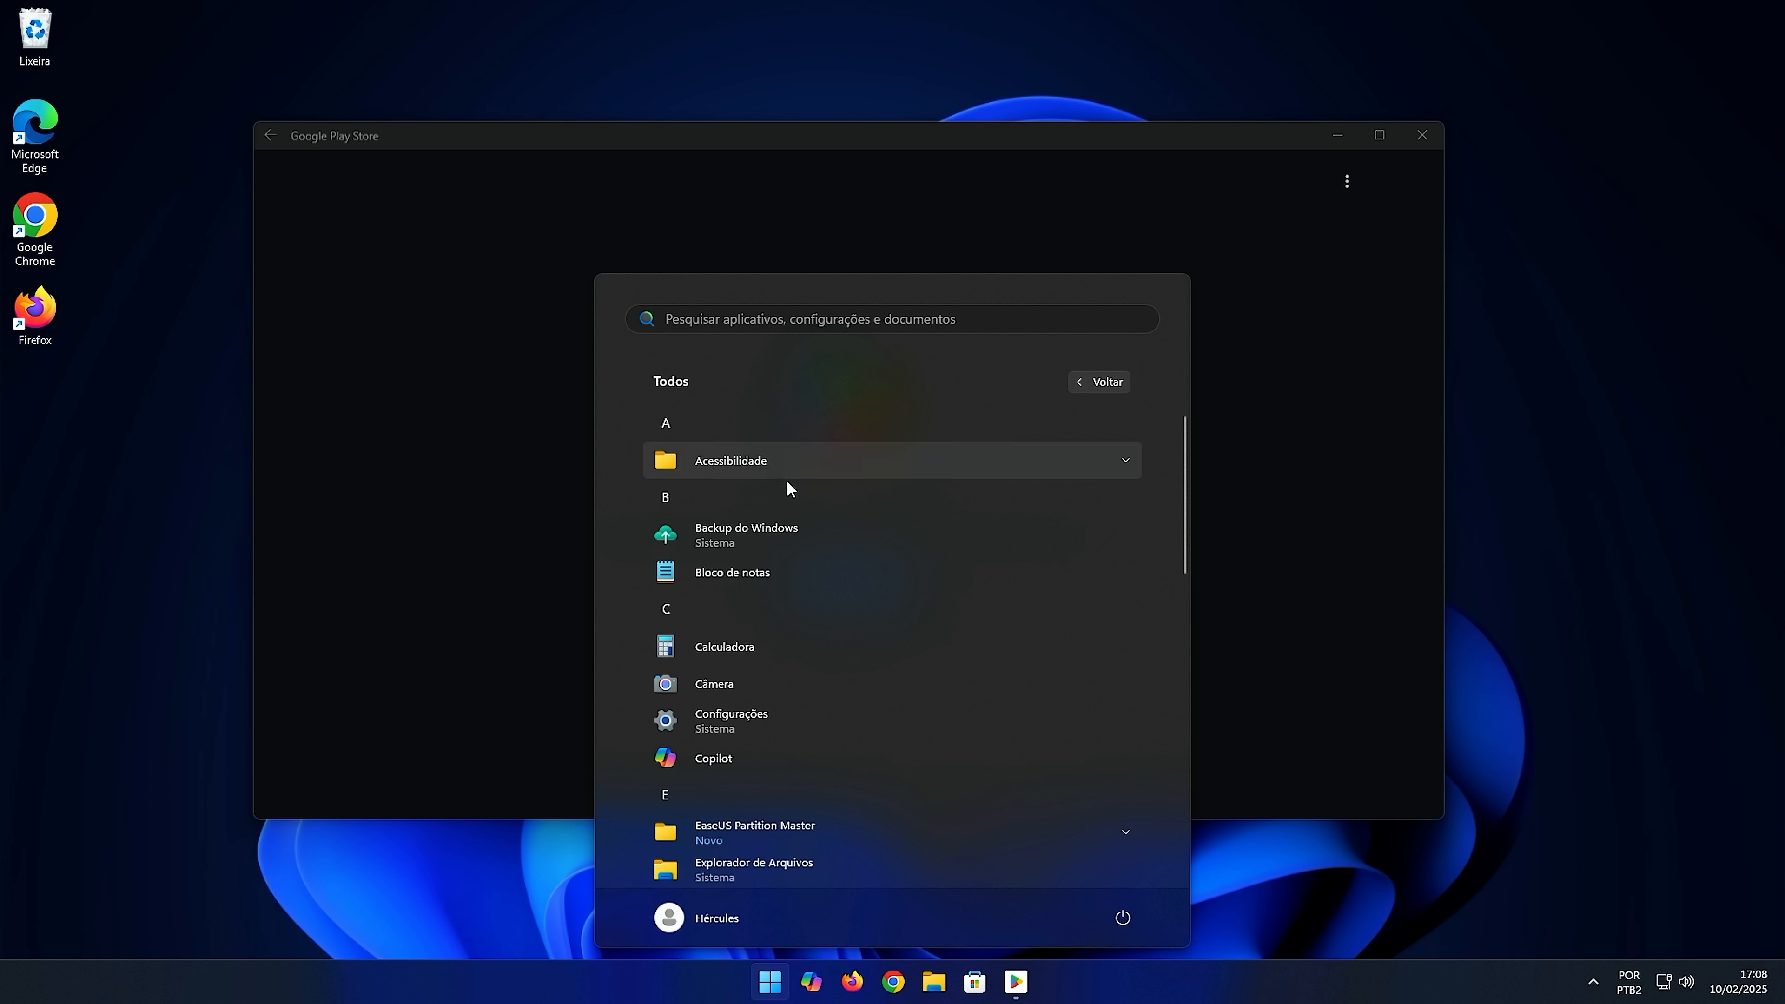
scroll(788, 493, "down", 5)
scroll(792, 505, "down", 5)
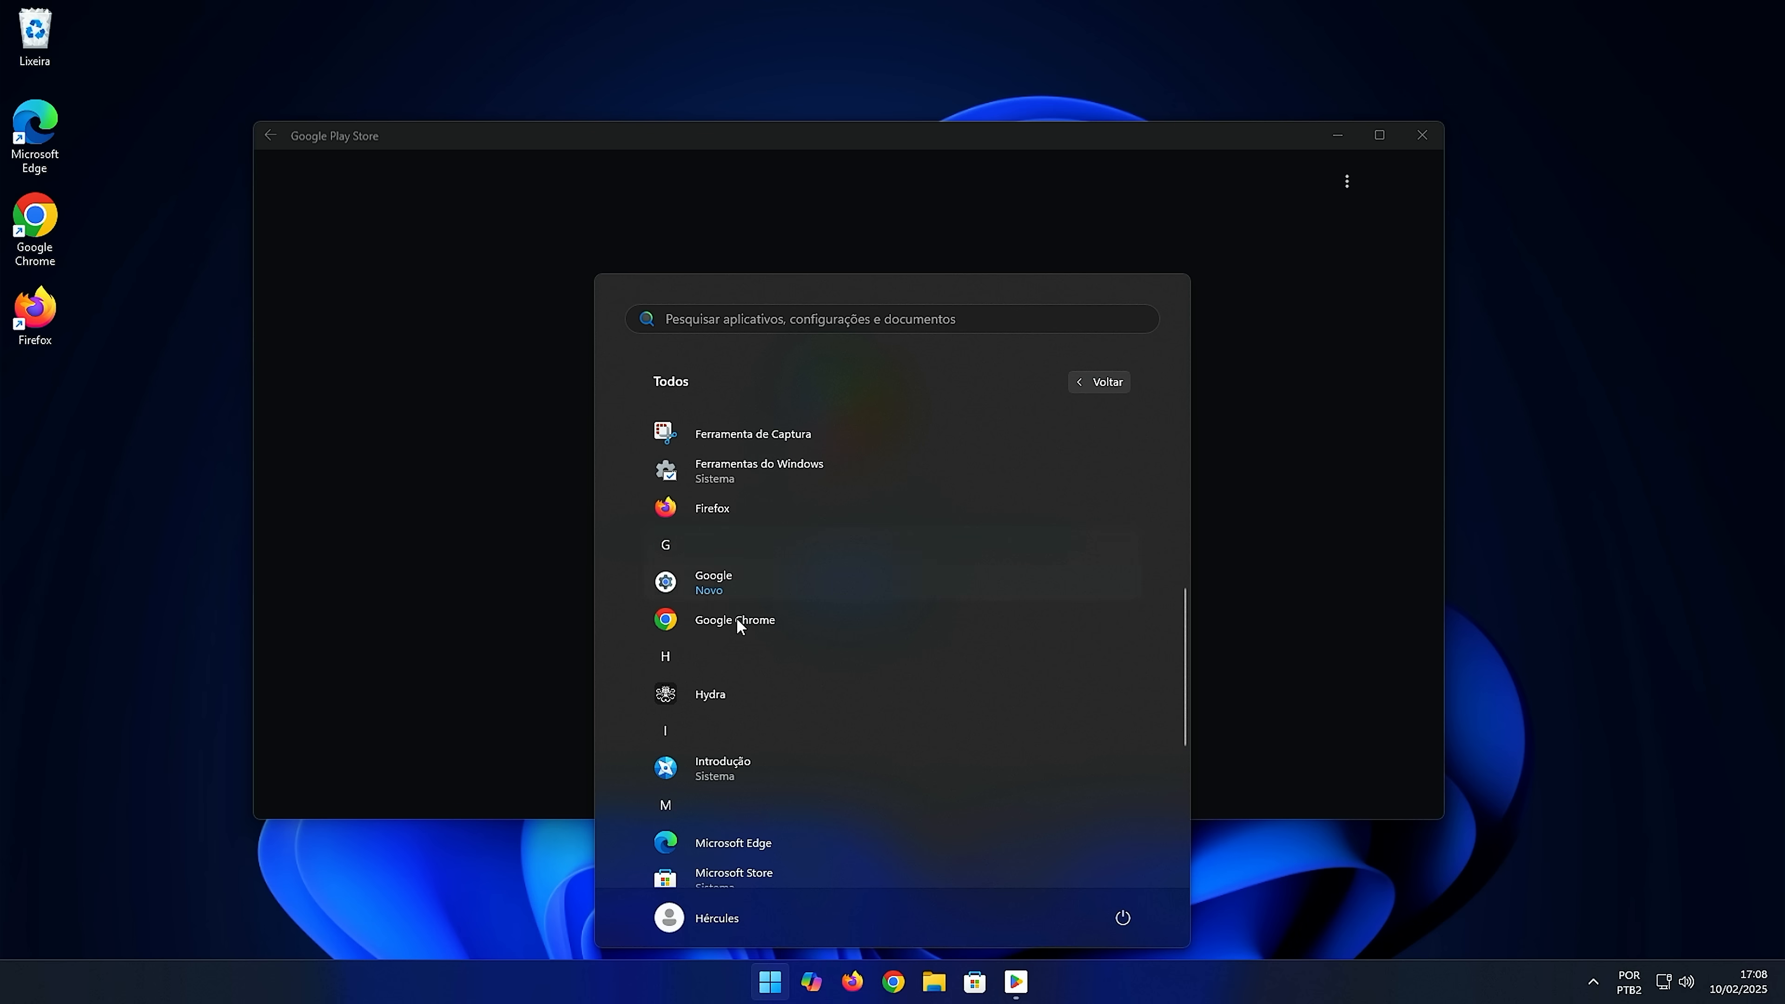
scroll(746, 634, "down", 2)
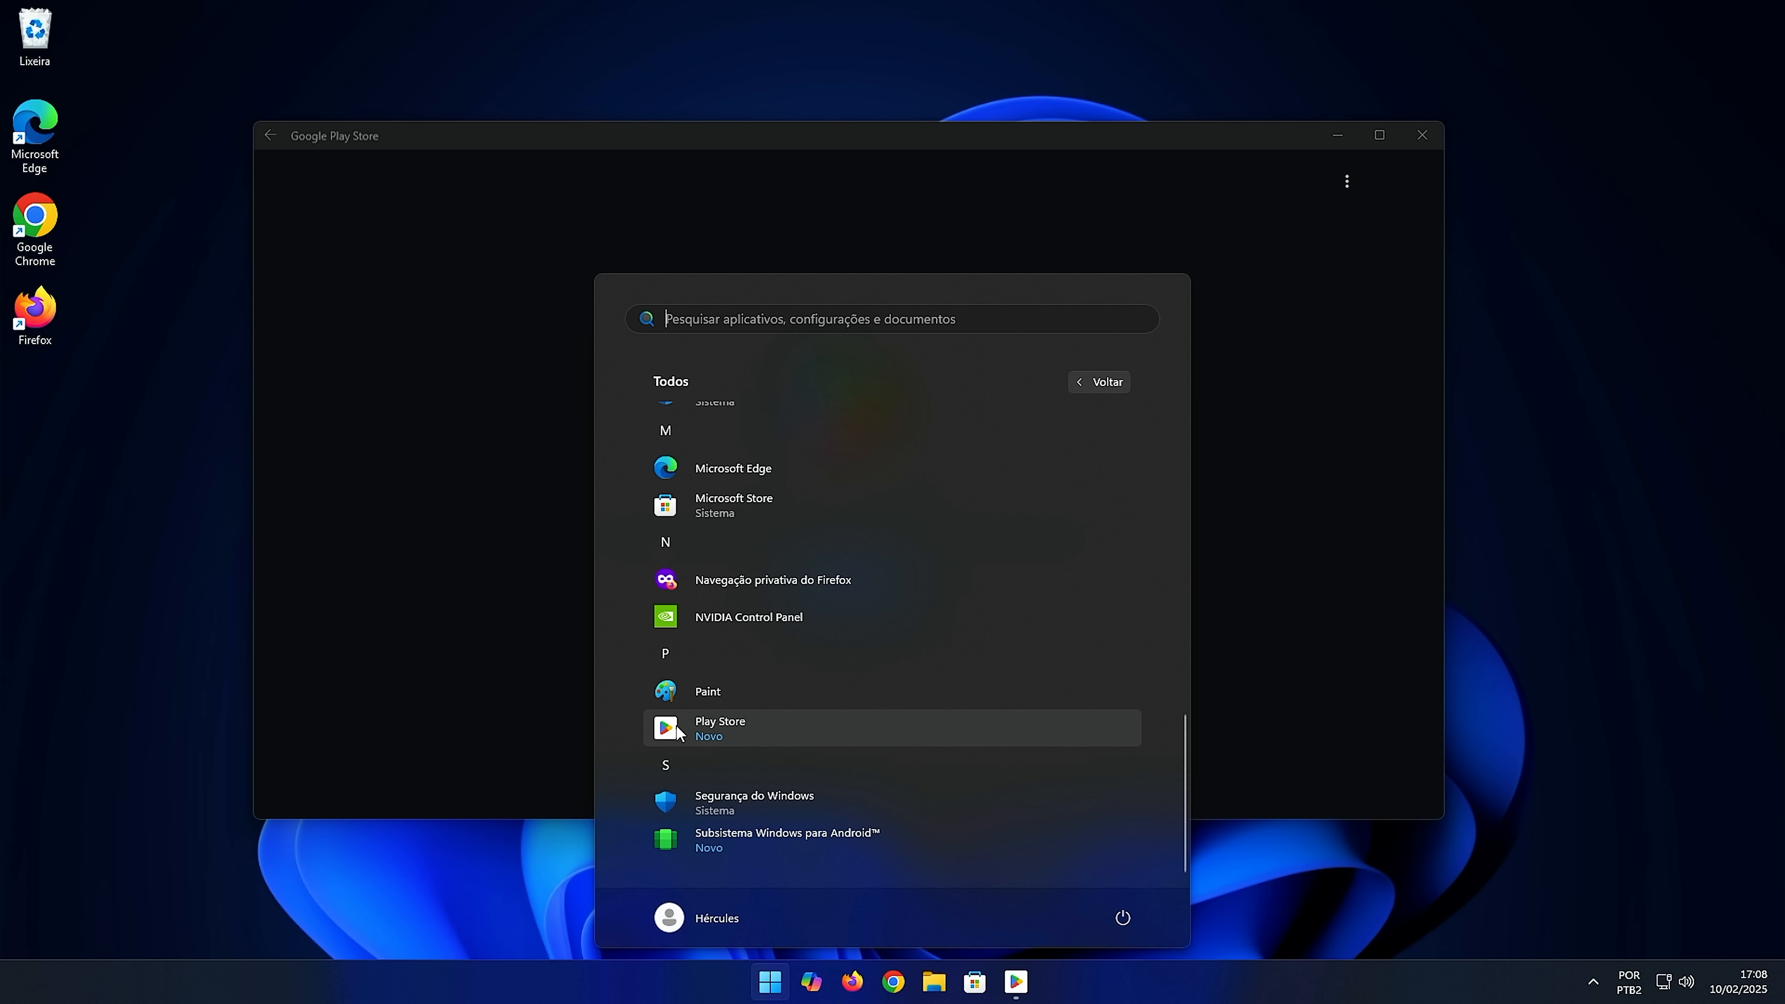
left_click(1346, 527)
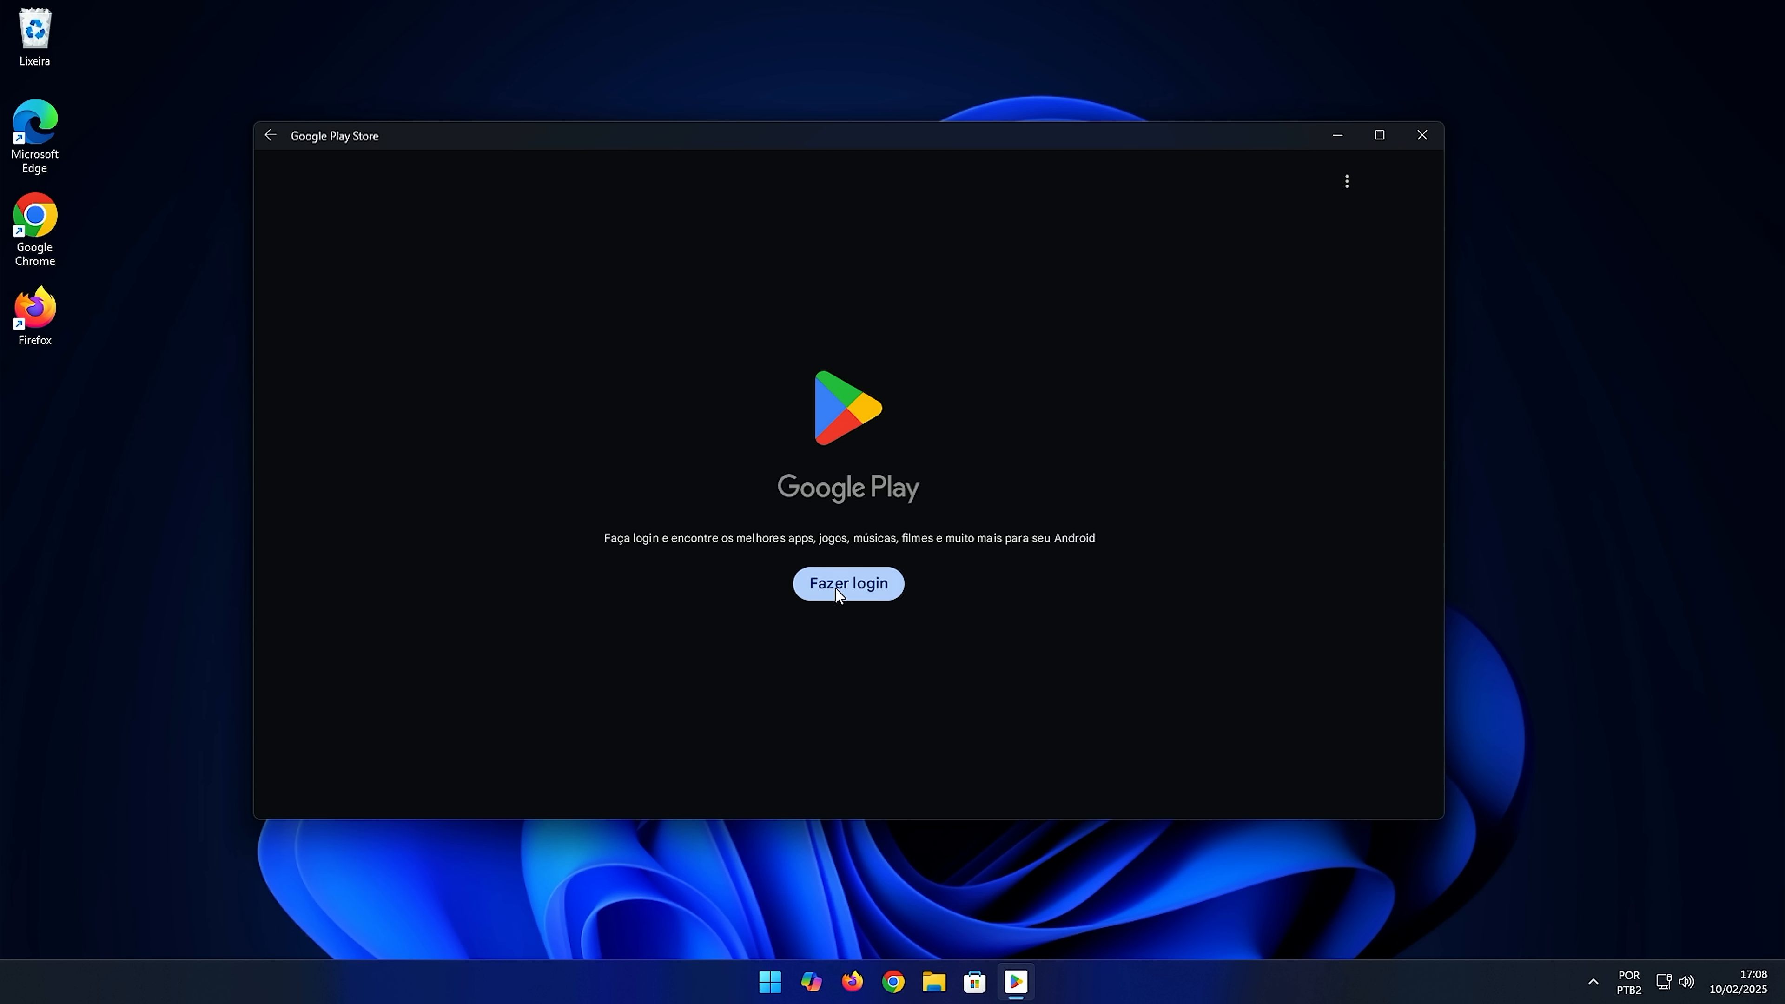
Step: Sign in to Google Play, reposition the store window and dismiss the introduction to the Pesquisa page
left_click(849, 583)
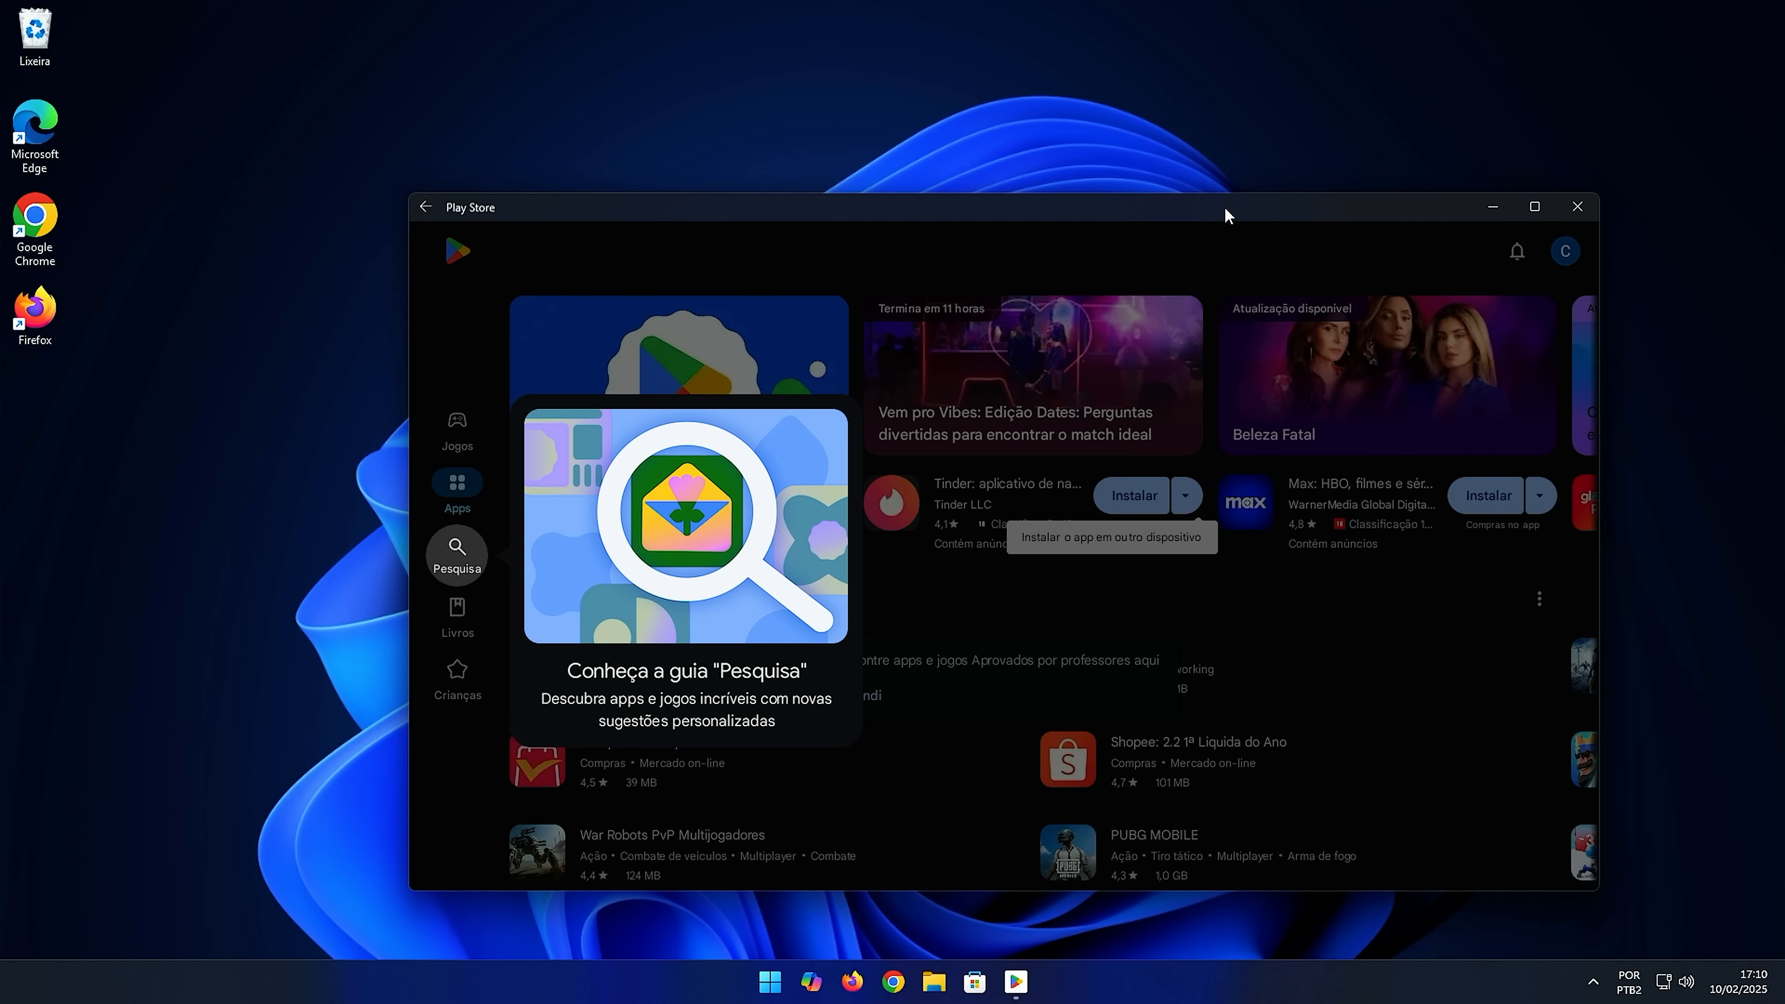
left_click_drag(1224, 207, 1130, 85)
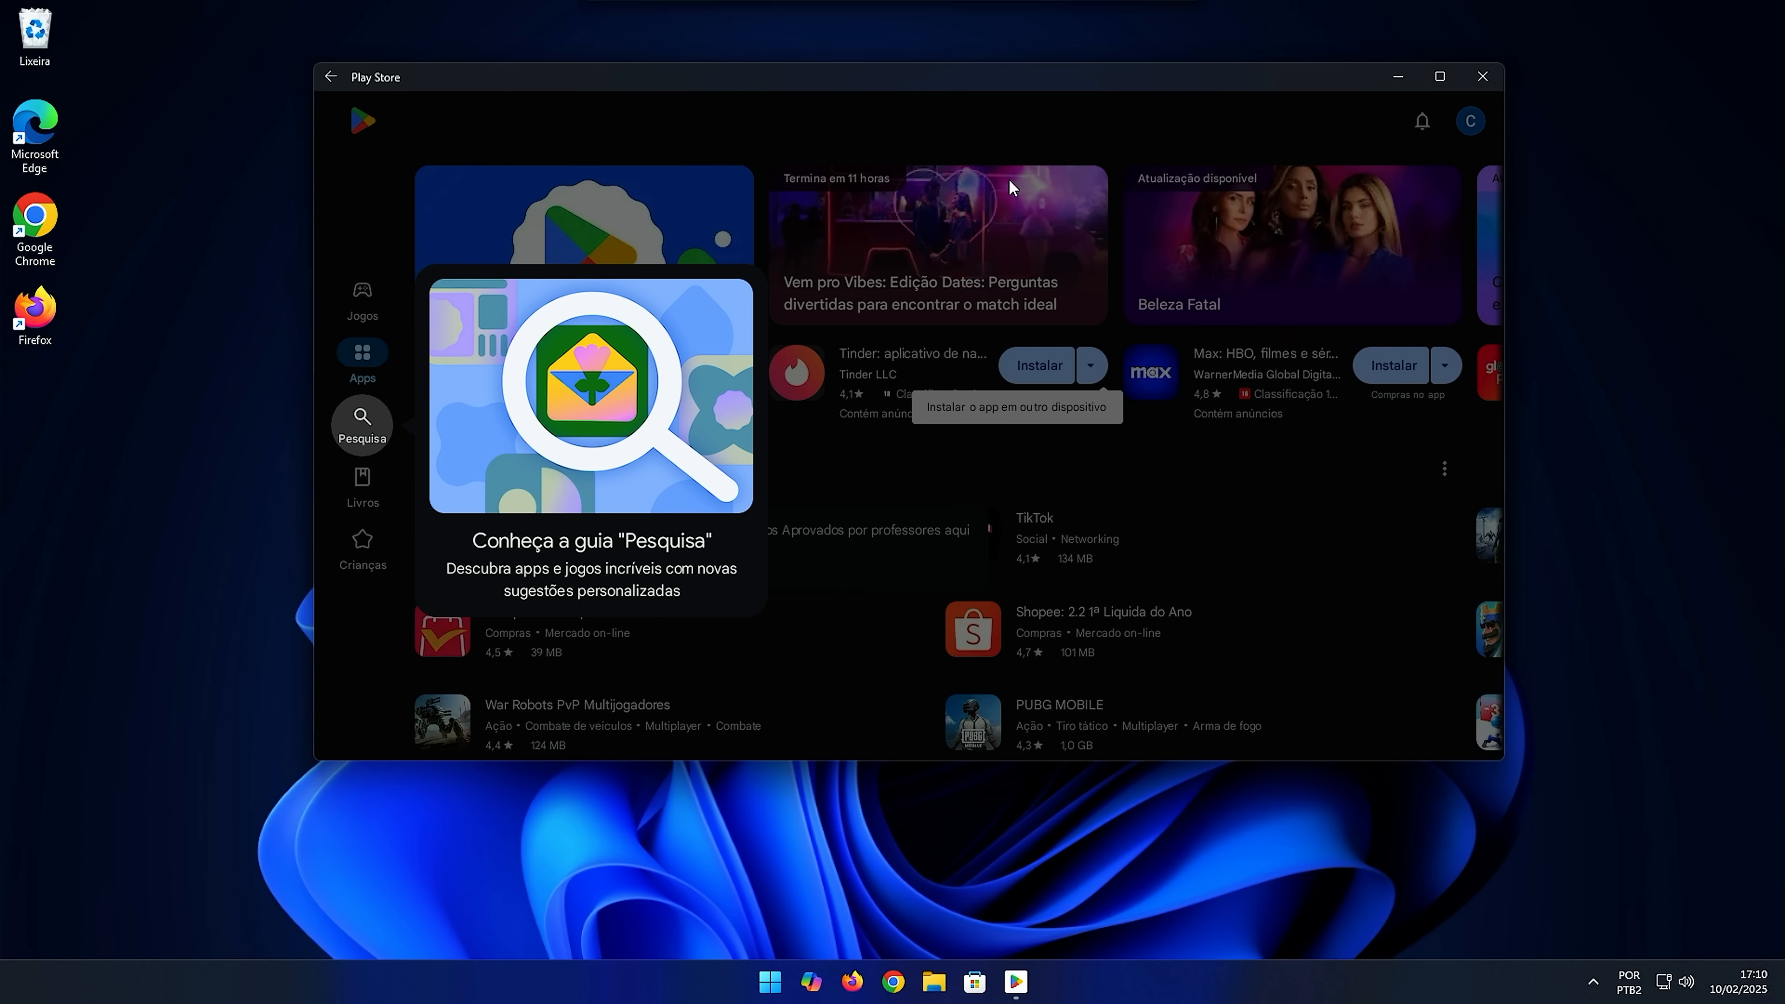
left_click(952, 477)
Step: Browse the Apps page of the Play Store, dismiss the tip about teacher-approved apps and open the Jogos page
scroll(760, 469, "down", 1)
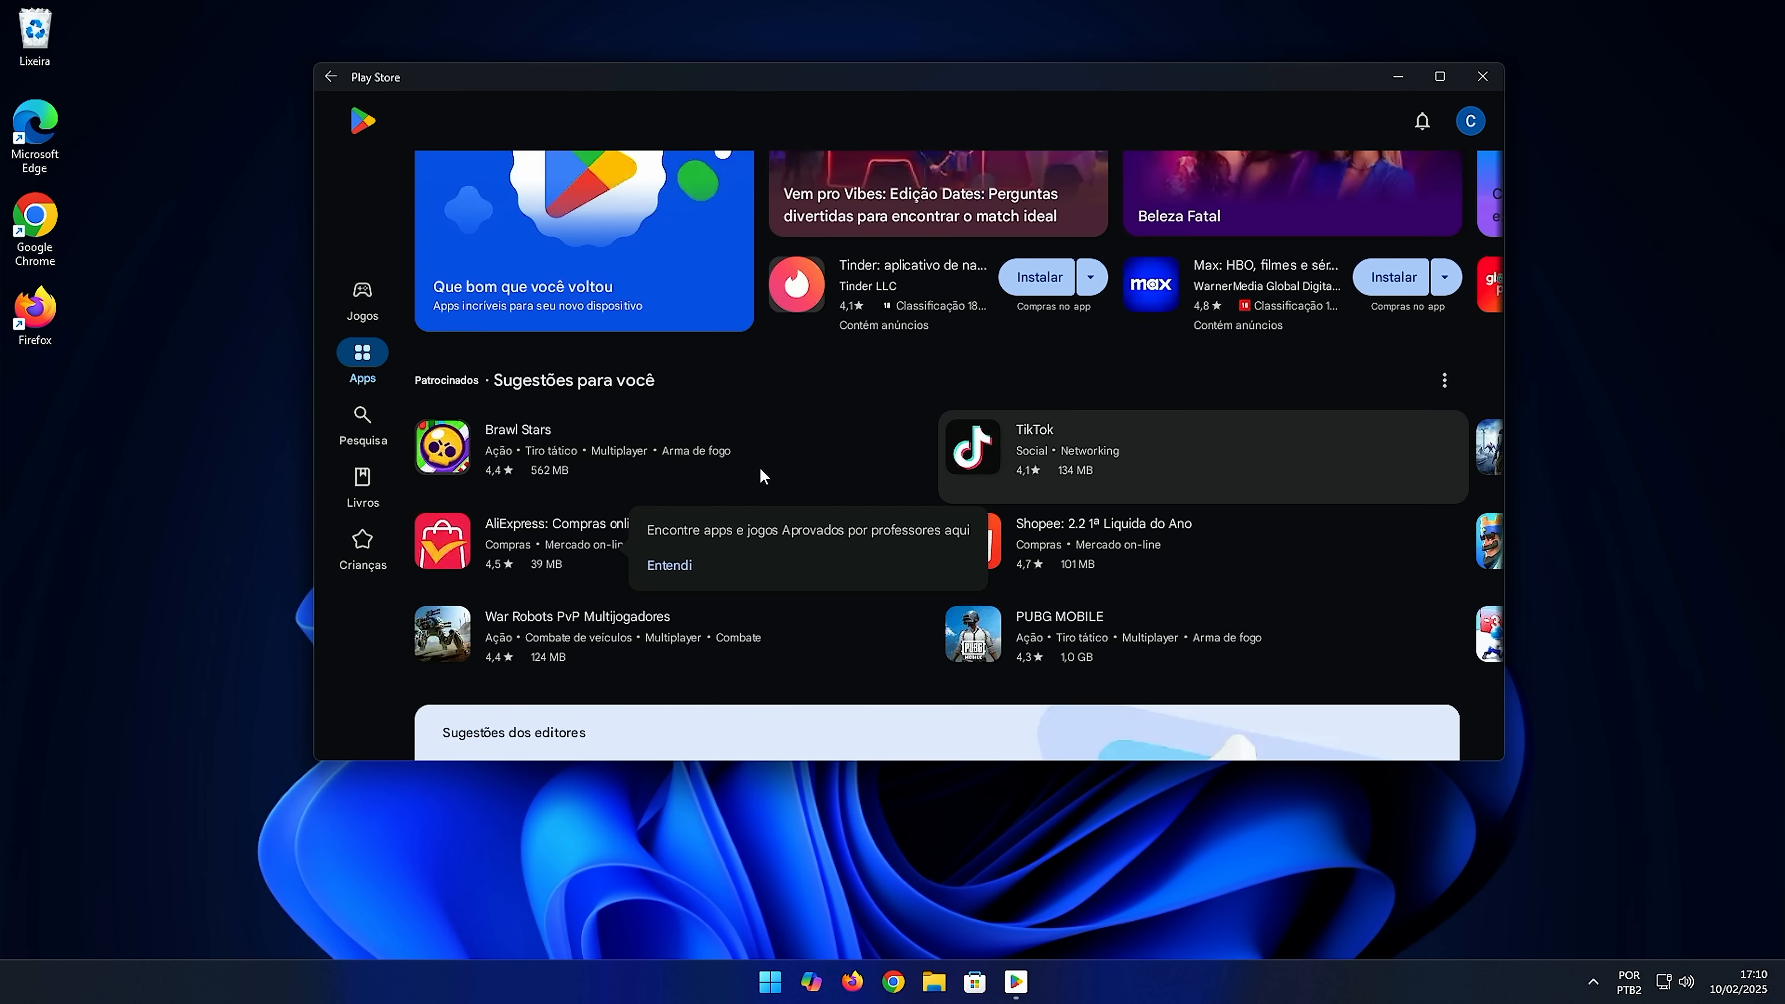
scroll(760, 469, "down", 12)
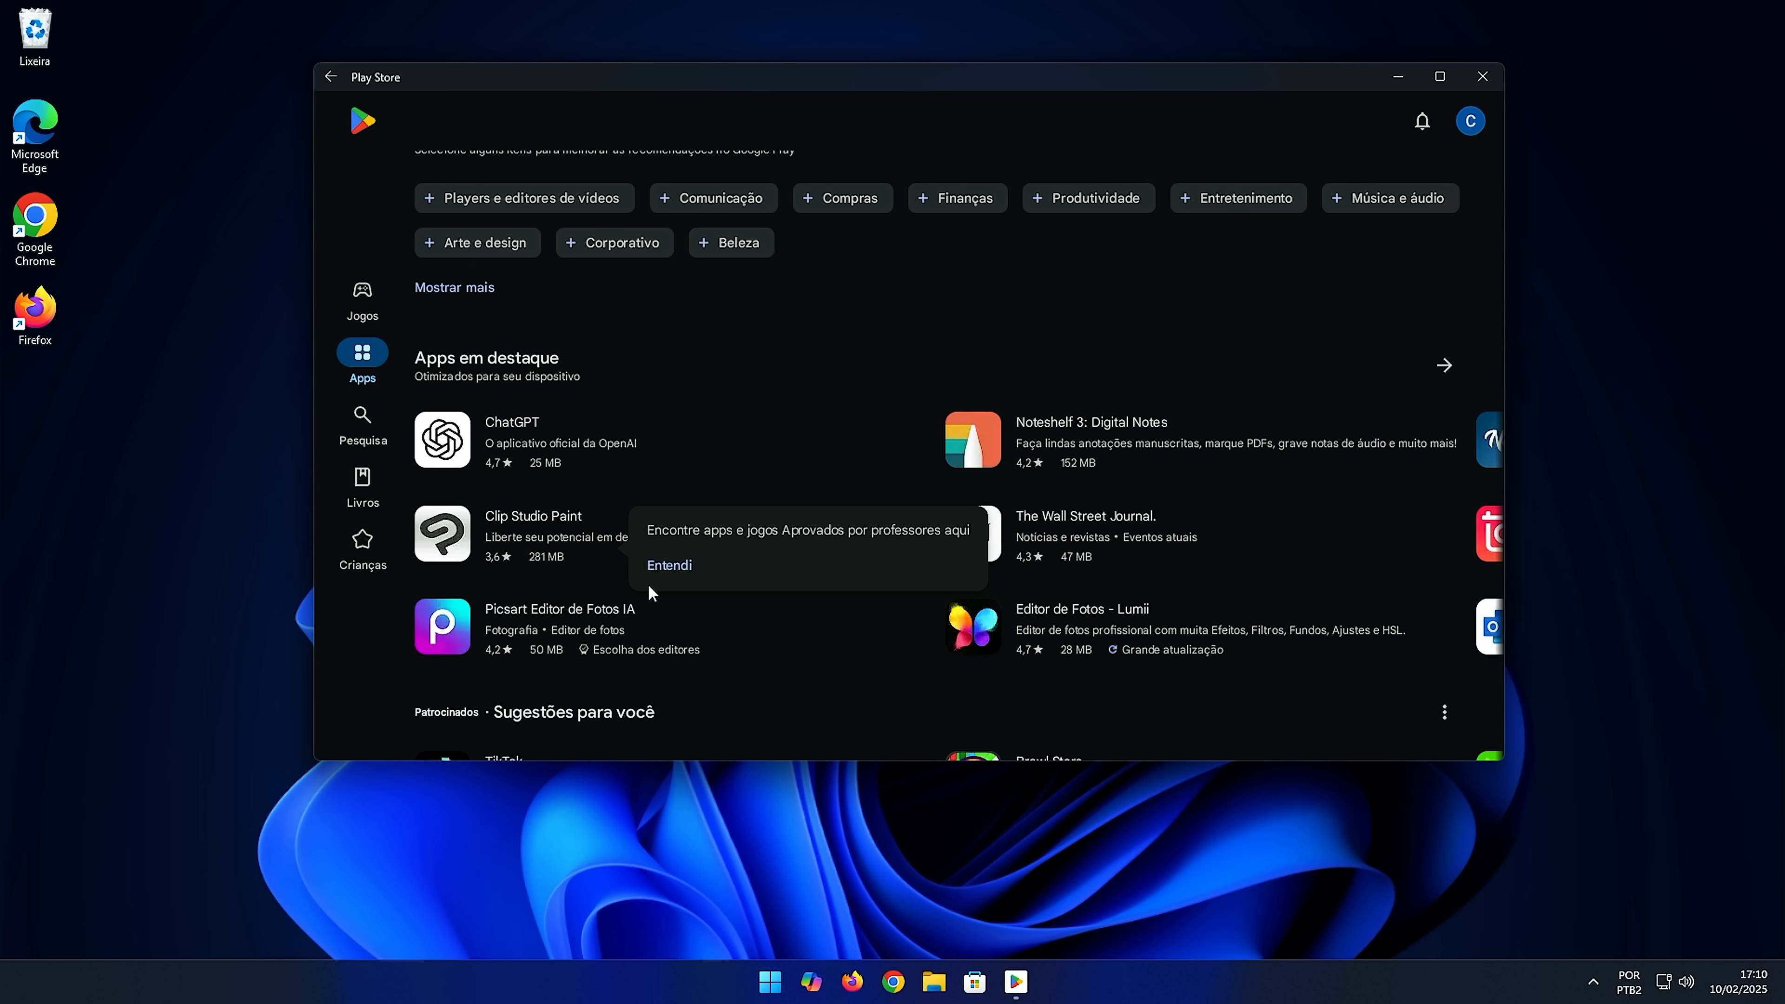
left_click(653, 588)
scroll(673, 582, "down", 3)
left_click(363, 294)
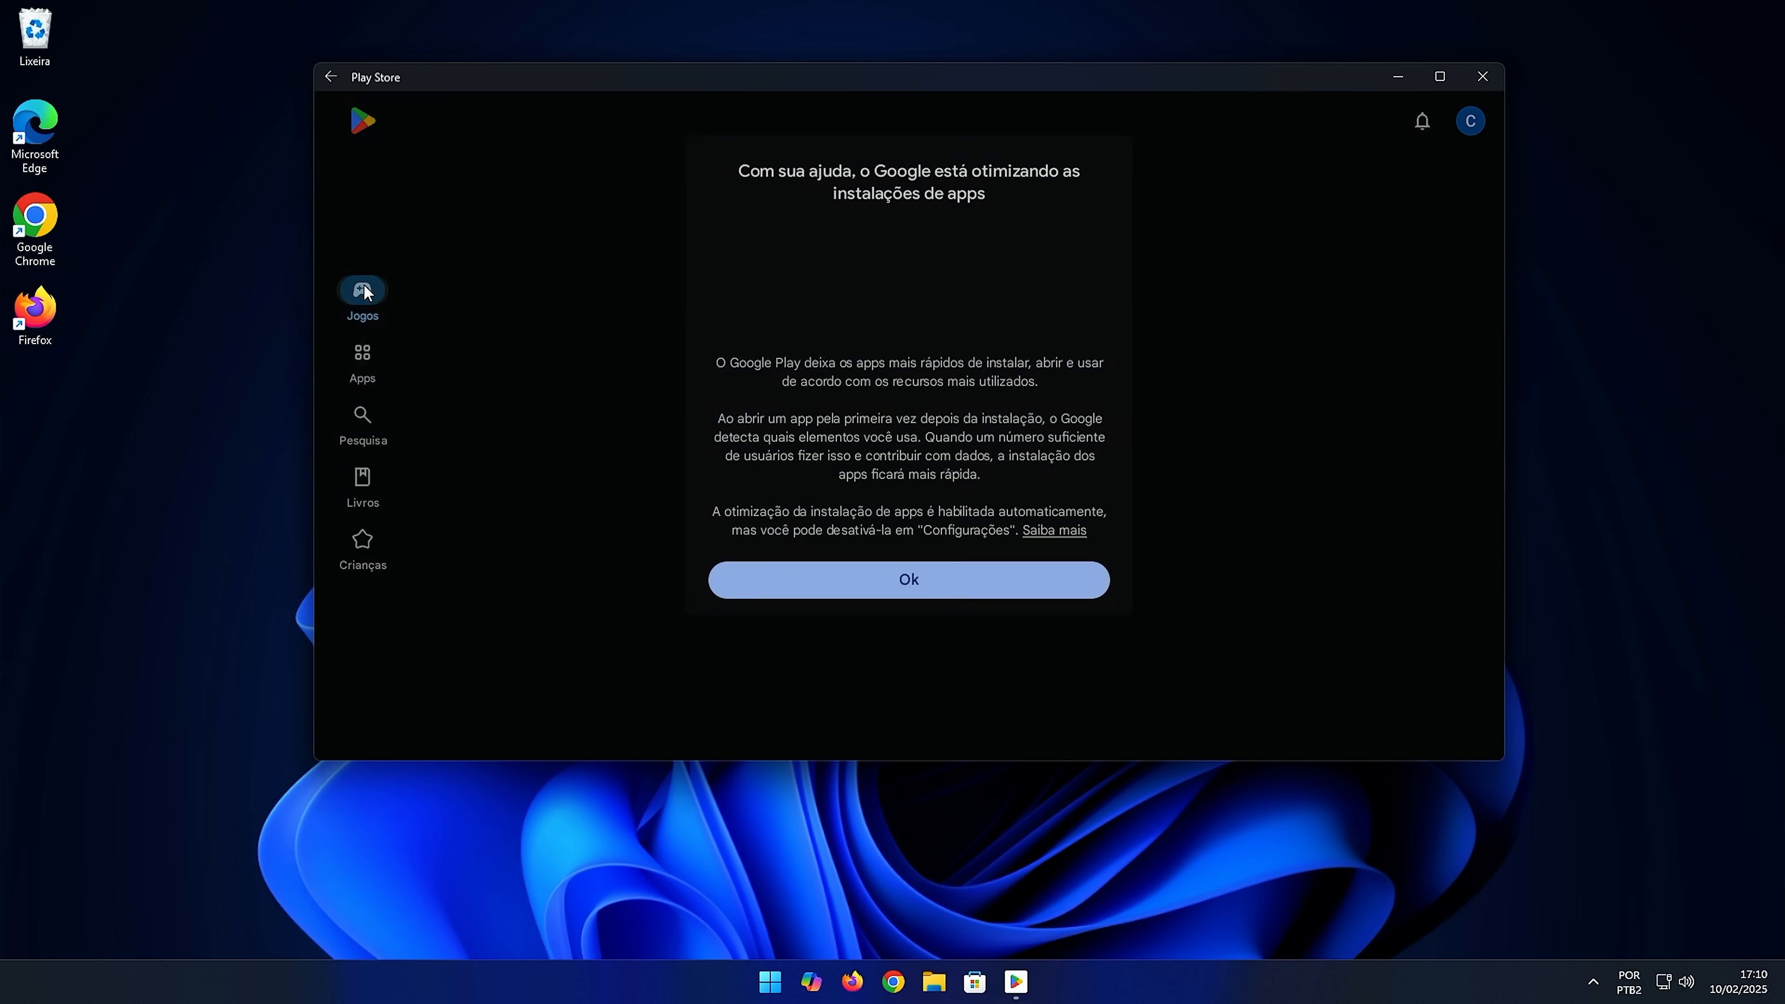
Step: Dismiss the notice about optimized app installations and browse the game listings on the Jogos page
left_click(909, 639)
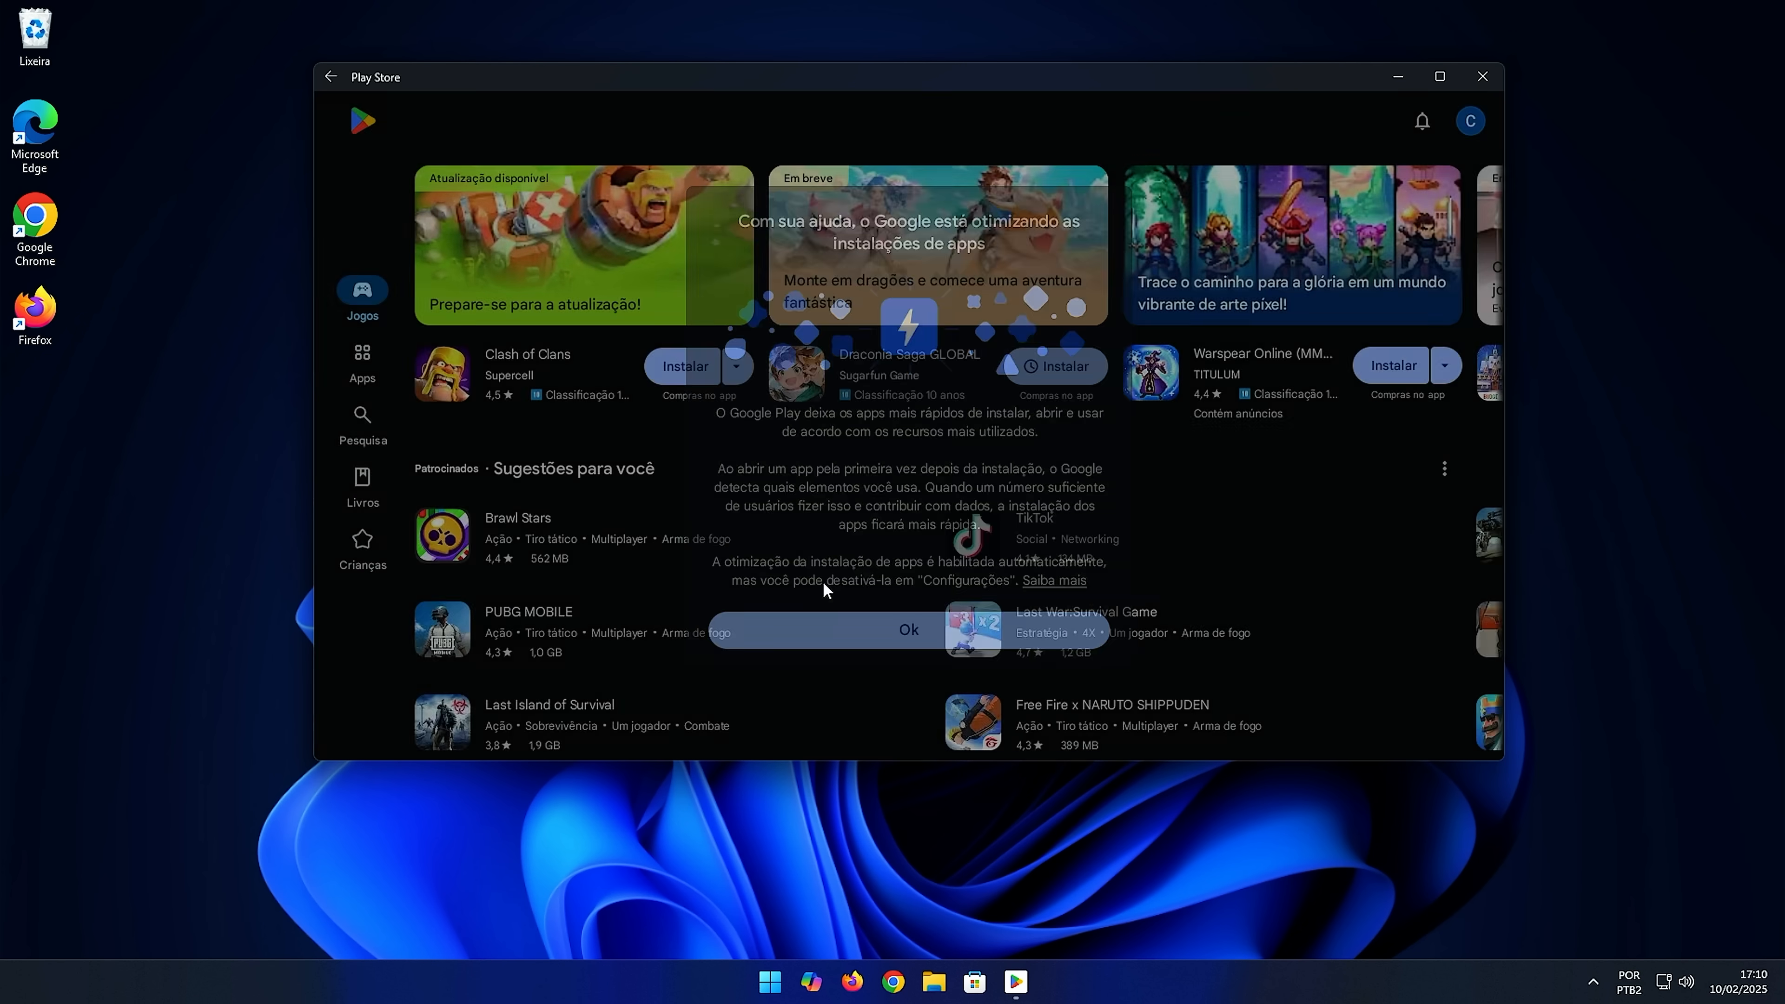
scroll(1020, 463, "down", 2)
scroll(1020, 464, "down", 20)
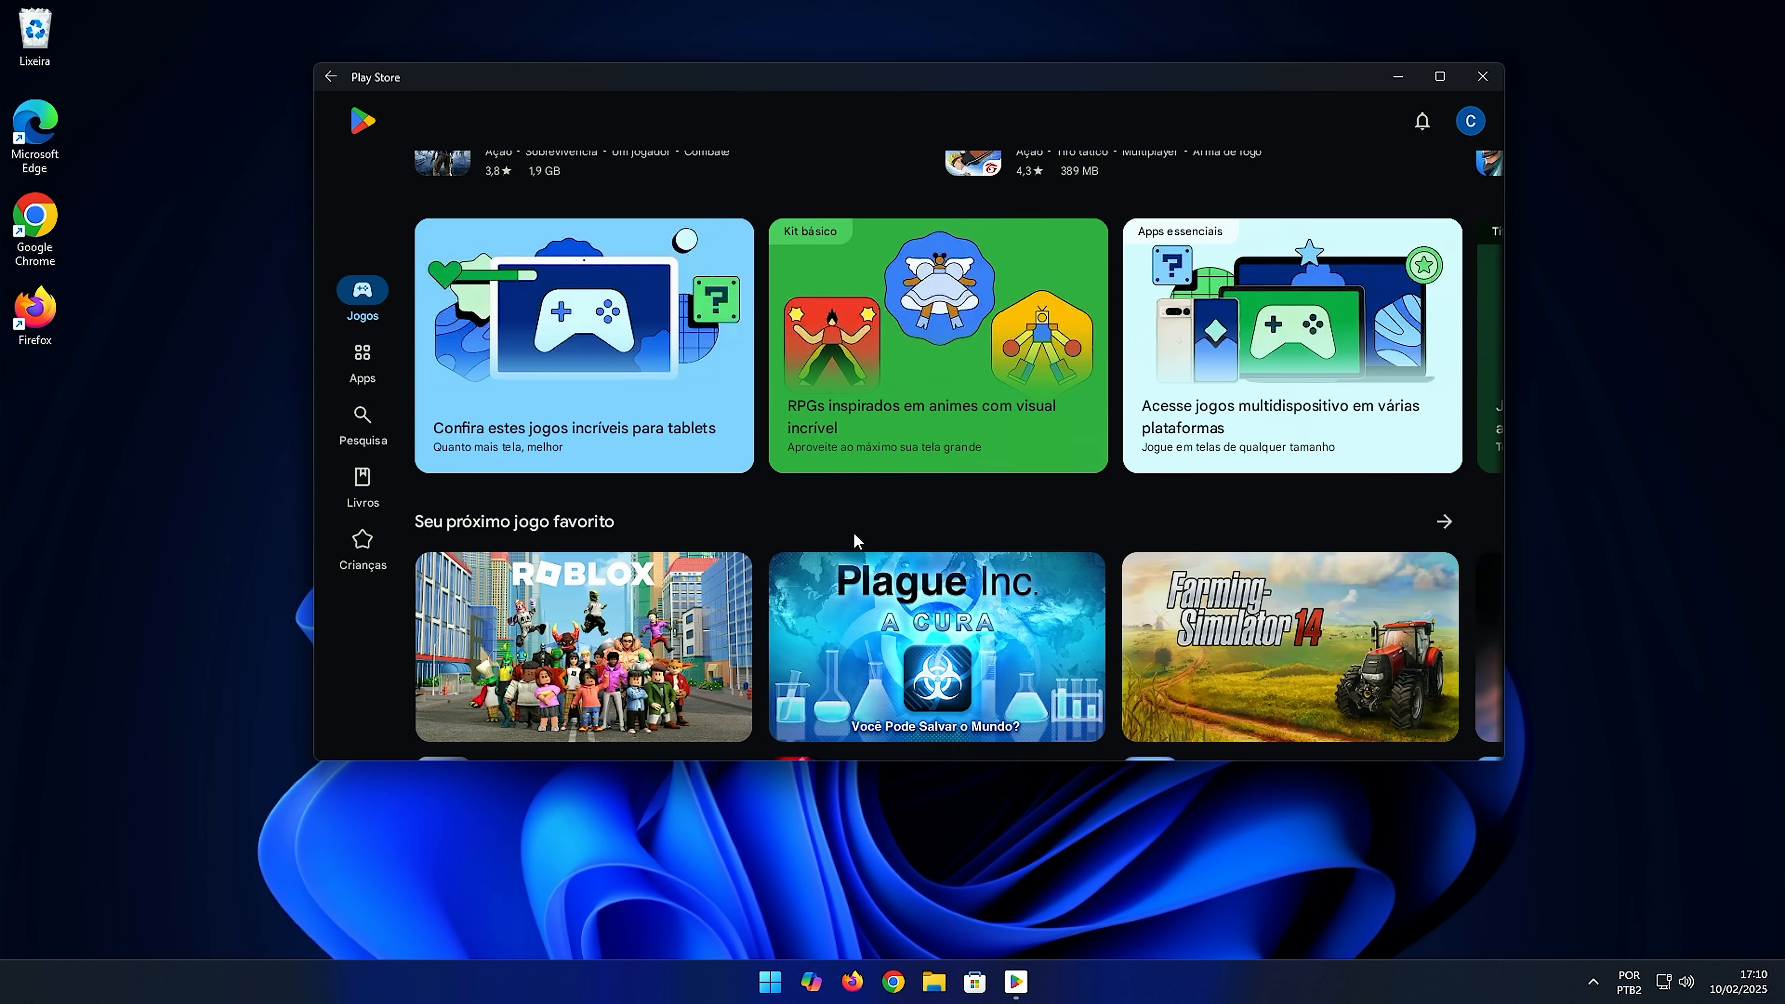
scroll(1019, 549, "up", 20)
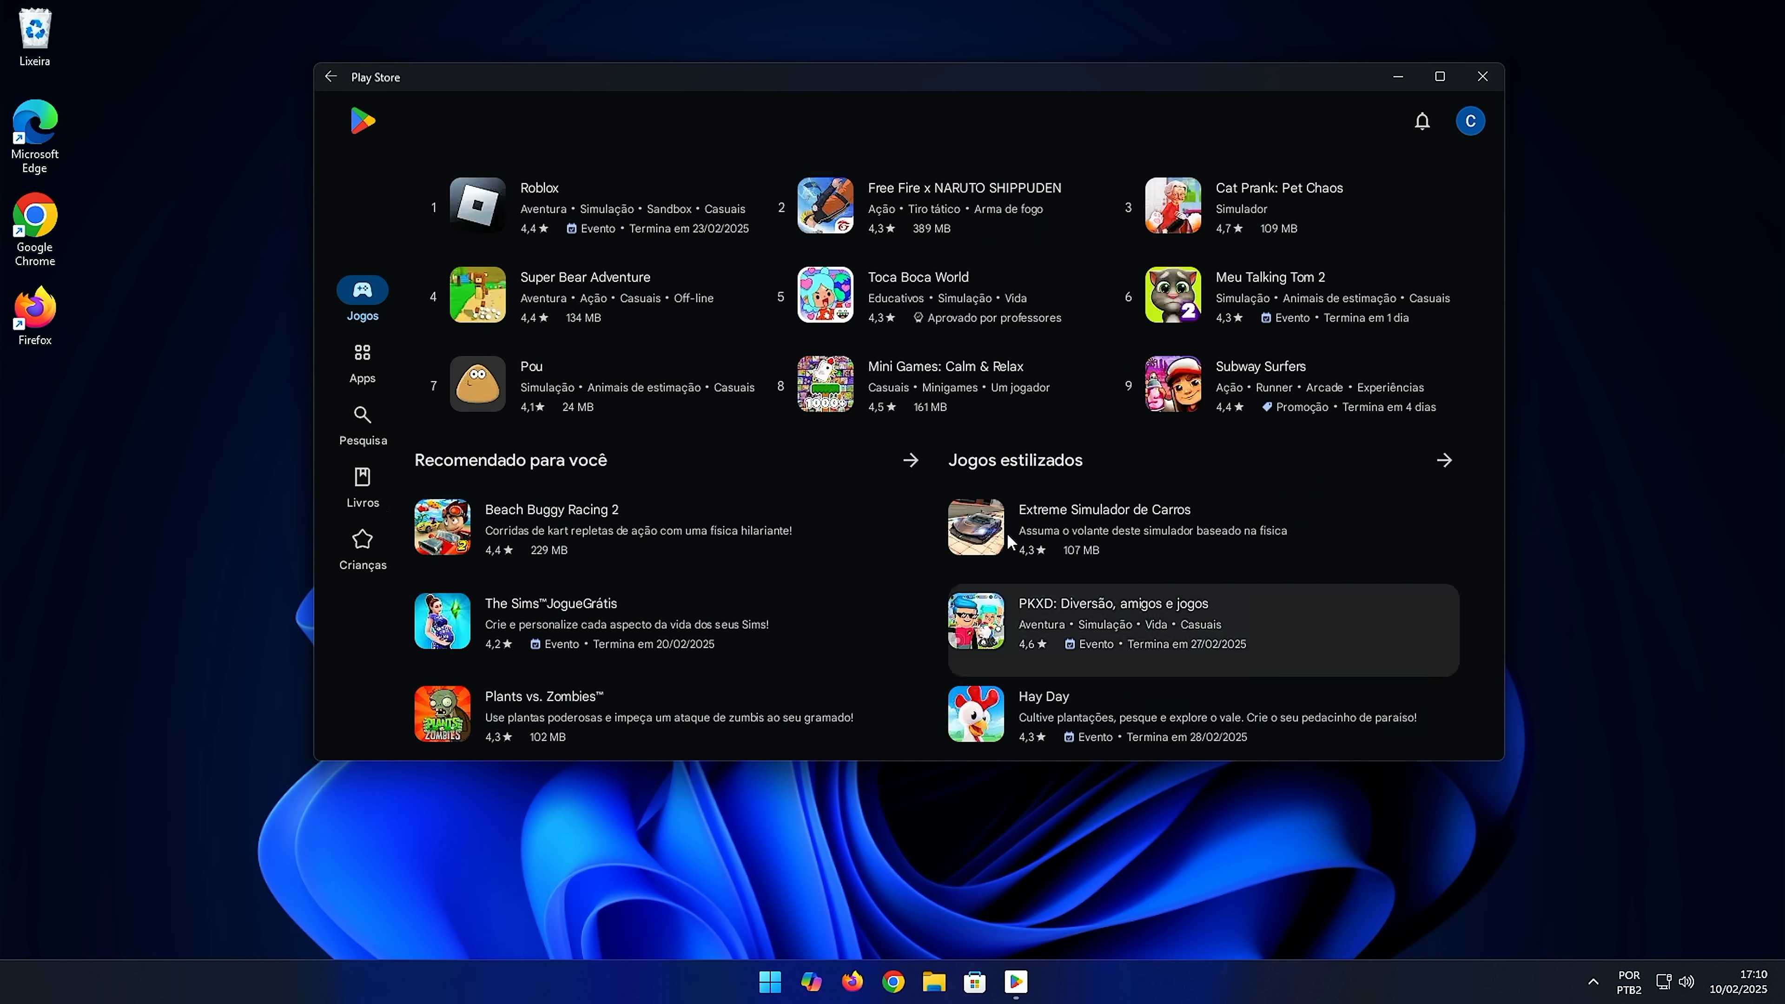
scroll(414, 316, "up", 2)
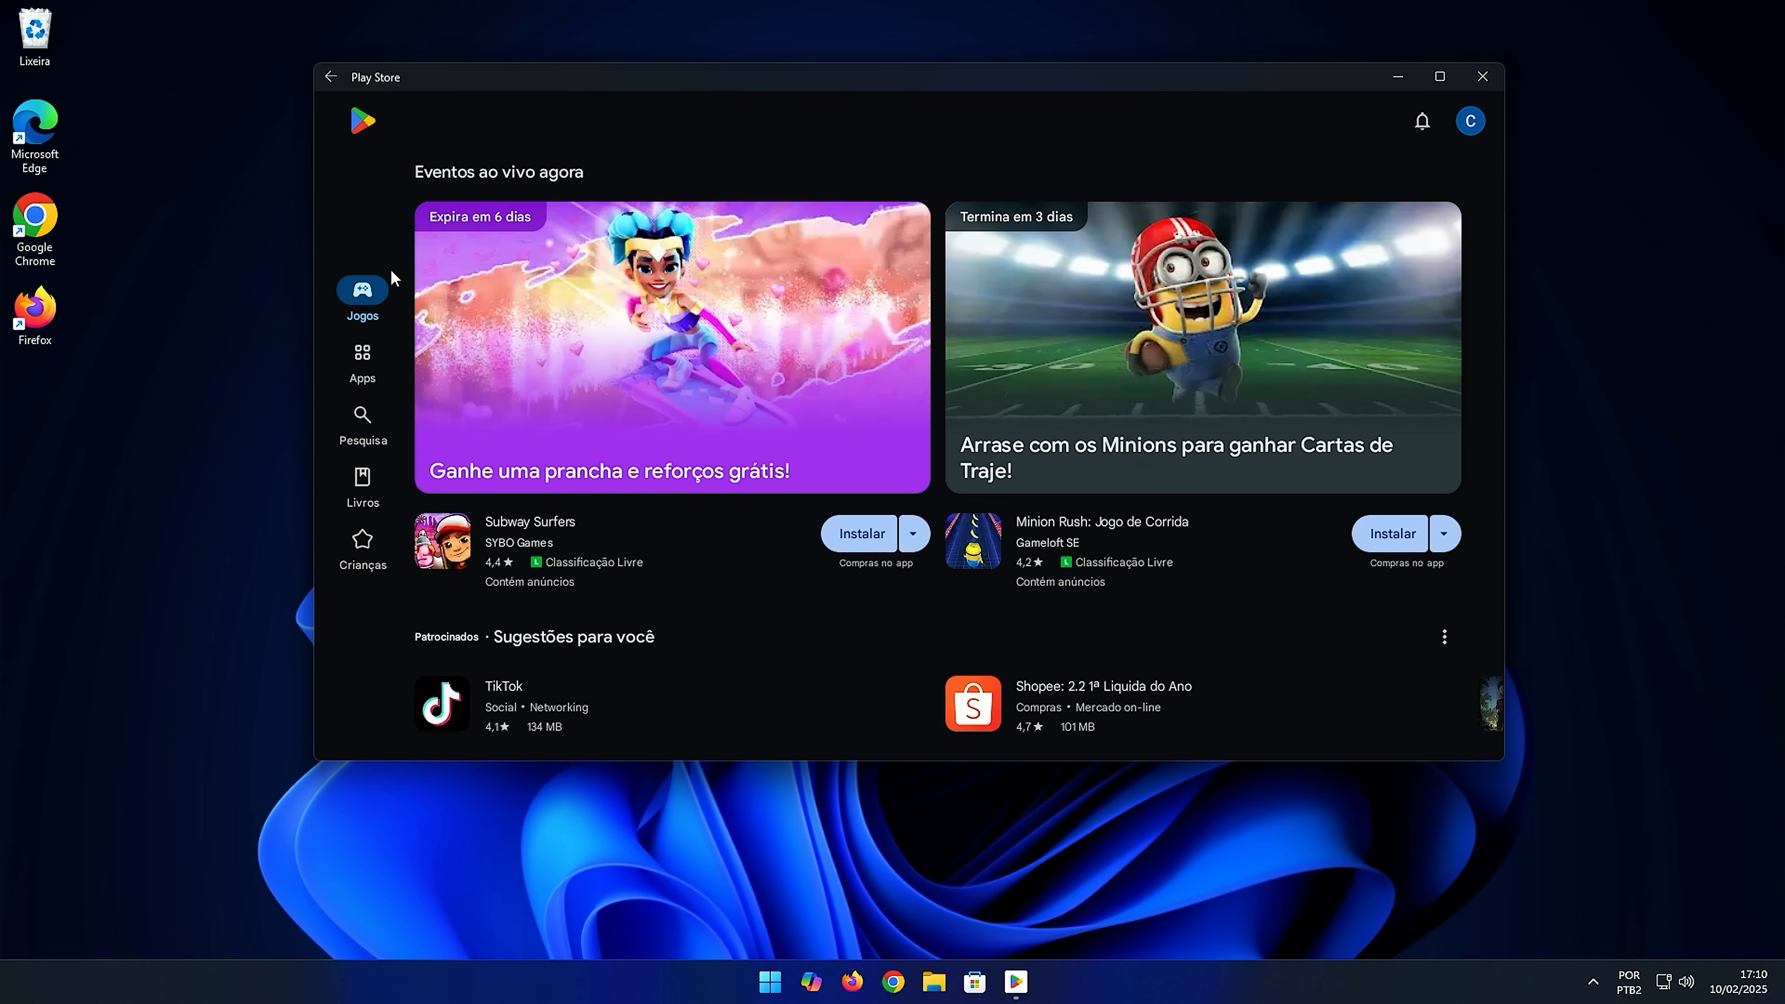
Step: Browse the Apps page of the Play Store, looking through its categories, featured apps and sponsored suggestions
left_click(363, 352)
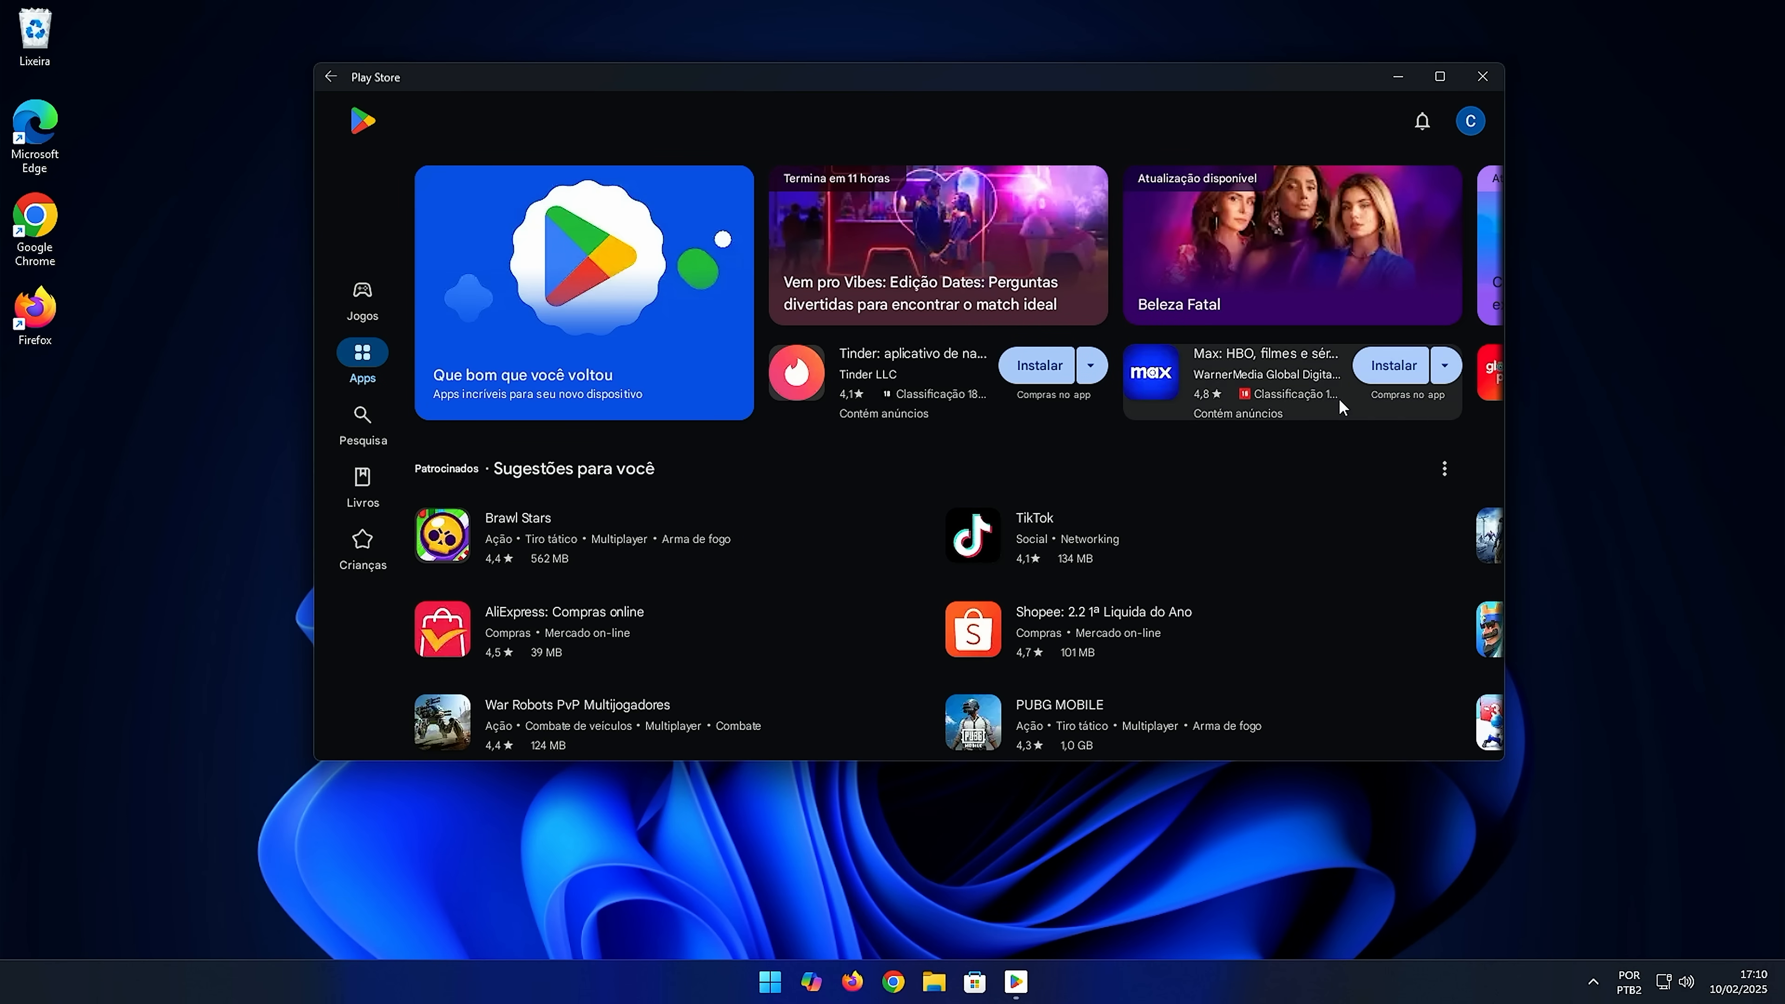
scroll(1330, 475, "down", 4)
scroll(1283, 534, "up", 3)
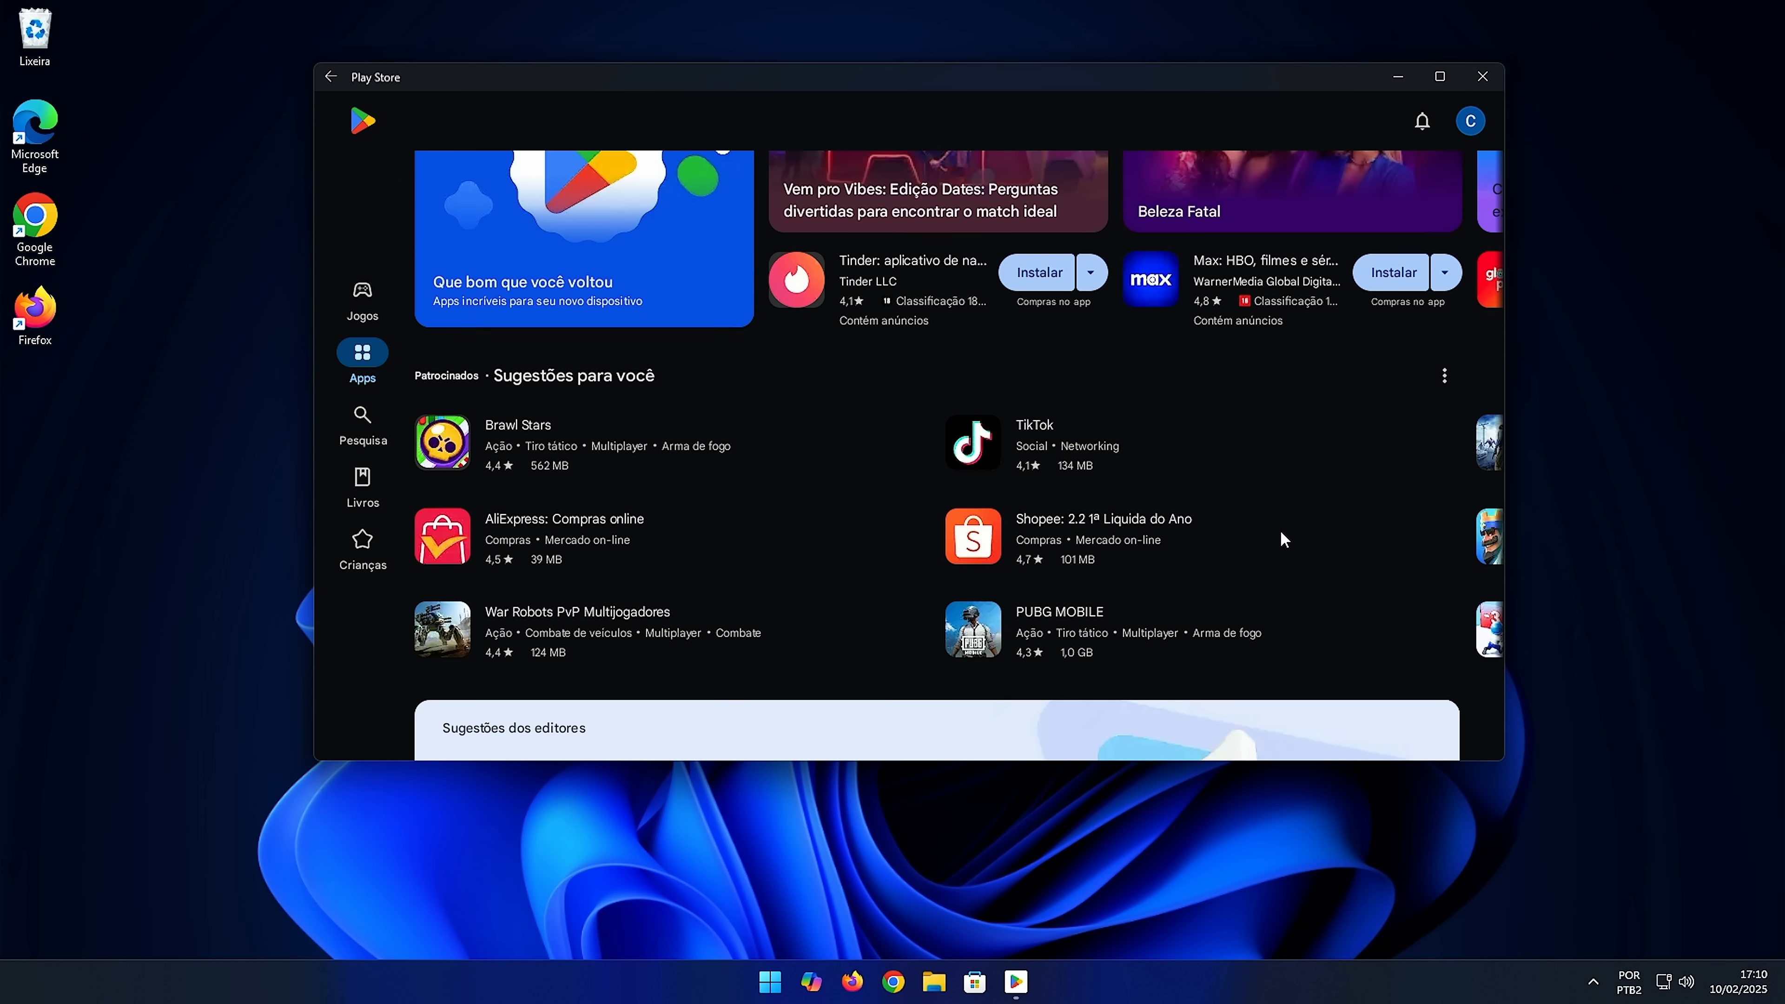
scroll(1280, 534, "down", 9)
scroll(1033, 536, "down", 7)
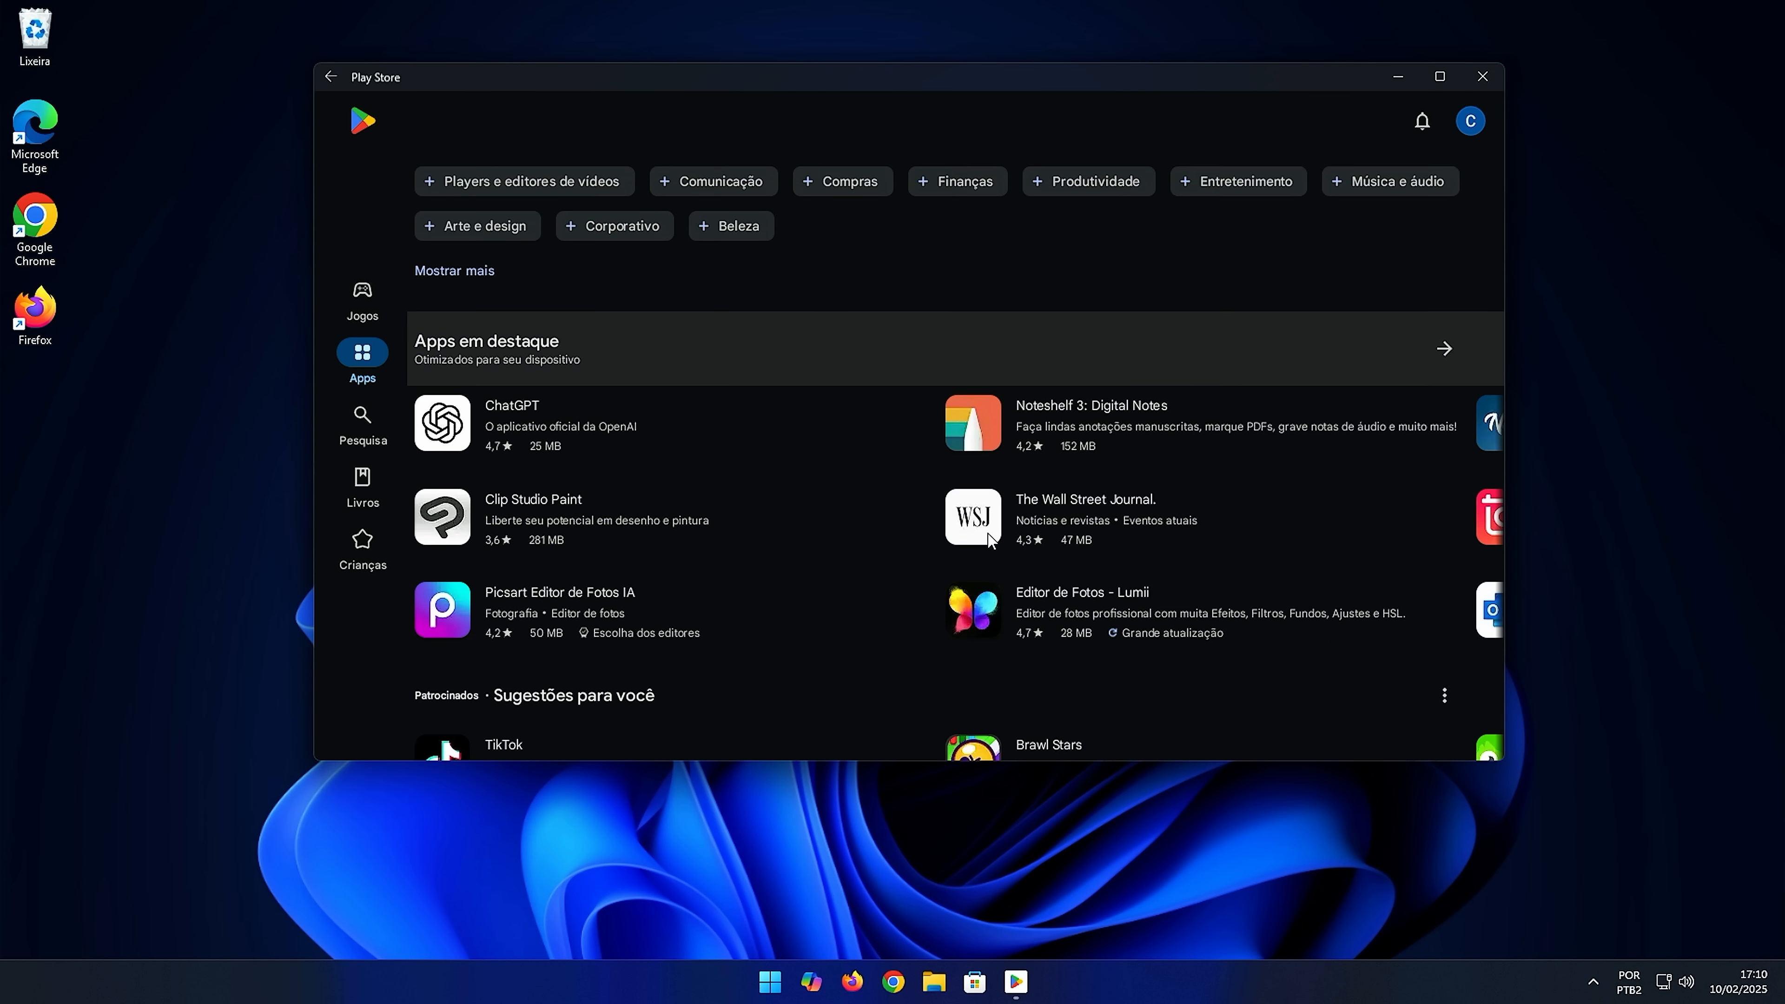
scroll(797, 619, "down", 4)
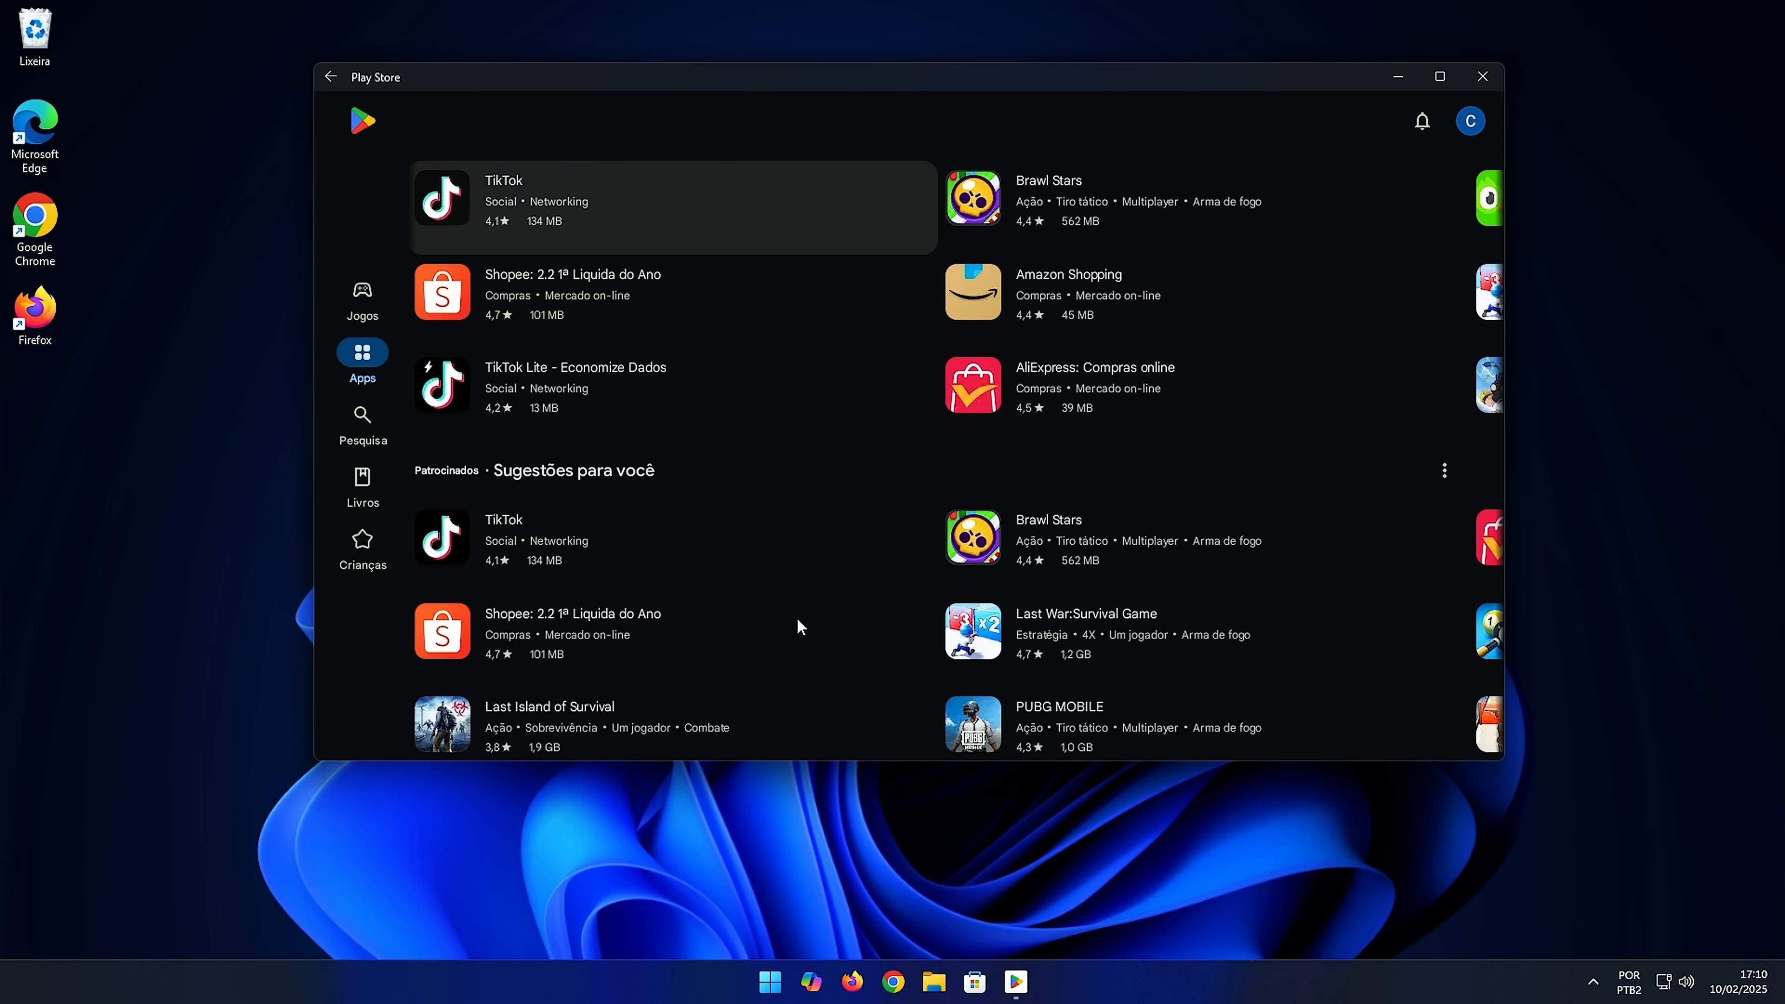
scroll(797, 619, "up", 5)
scroll(1244, 566, "down", 4)
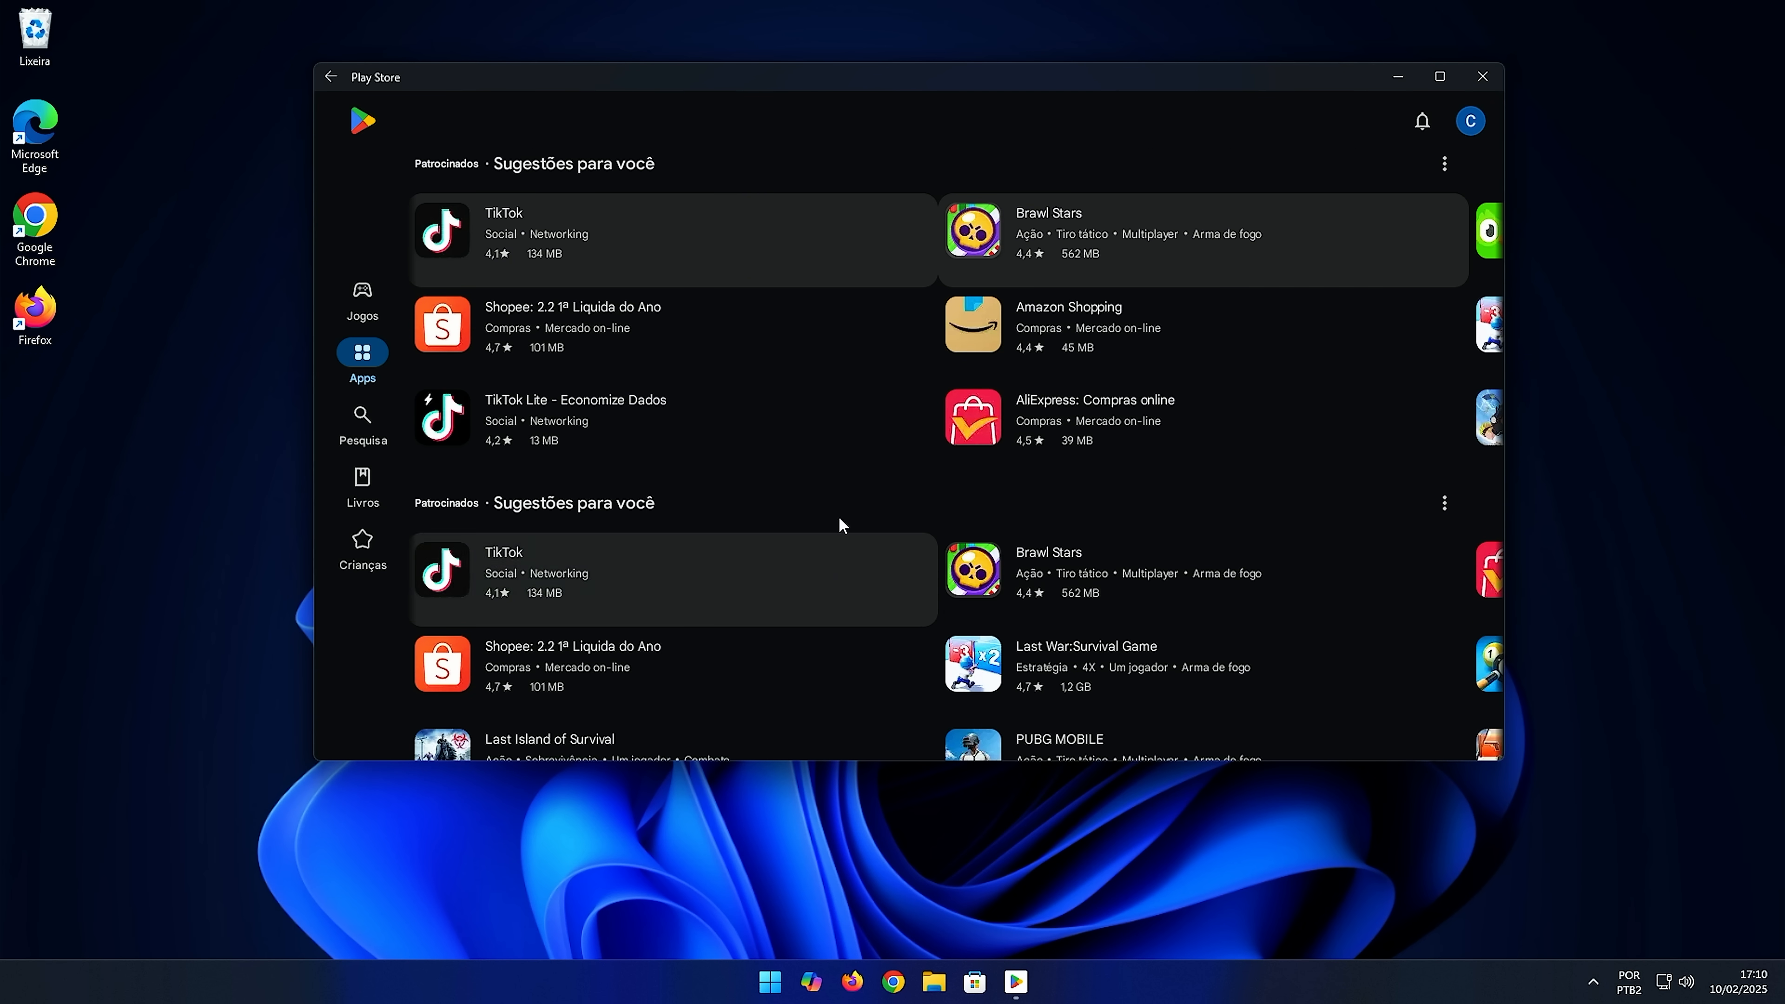
Step: Install Shopee from the sponsored suggestions and return to the store listings
left_click(577, 325)
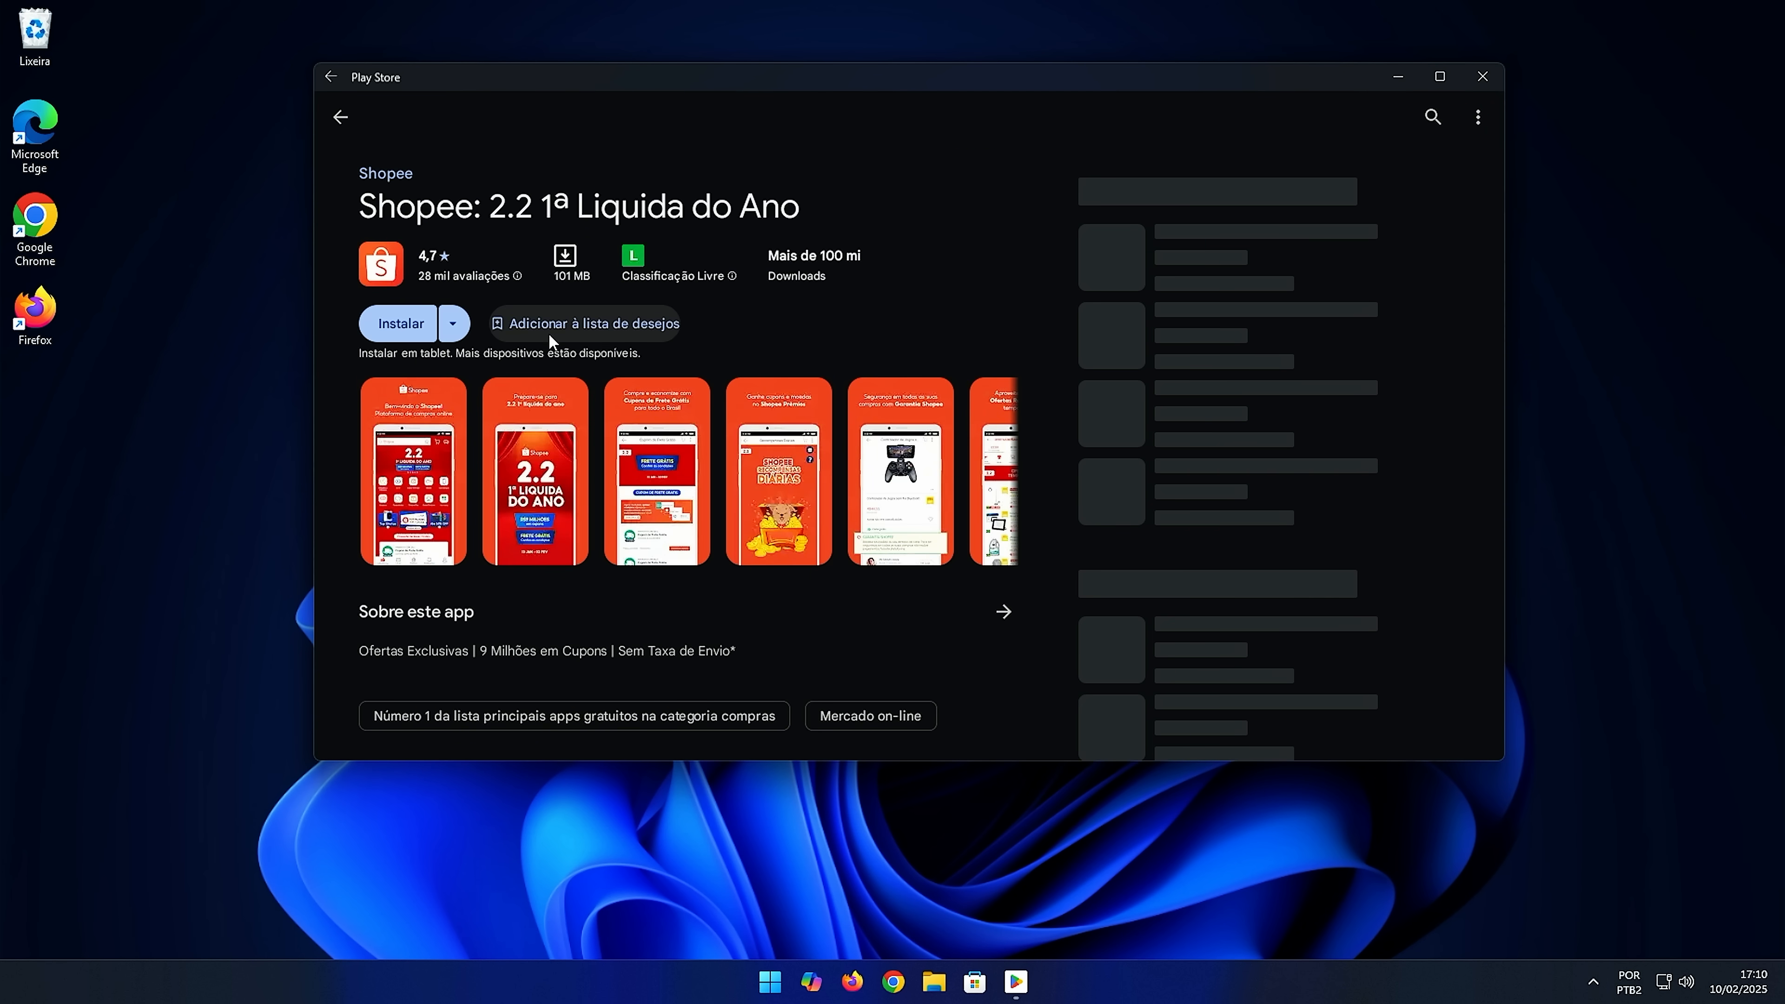
left_click(404, 322)
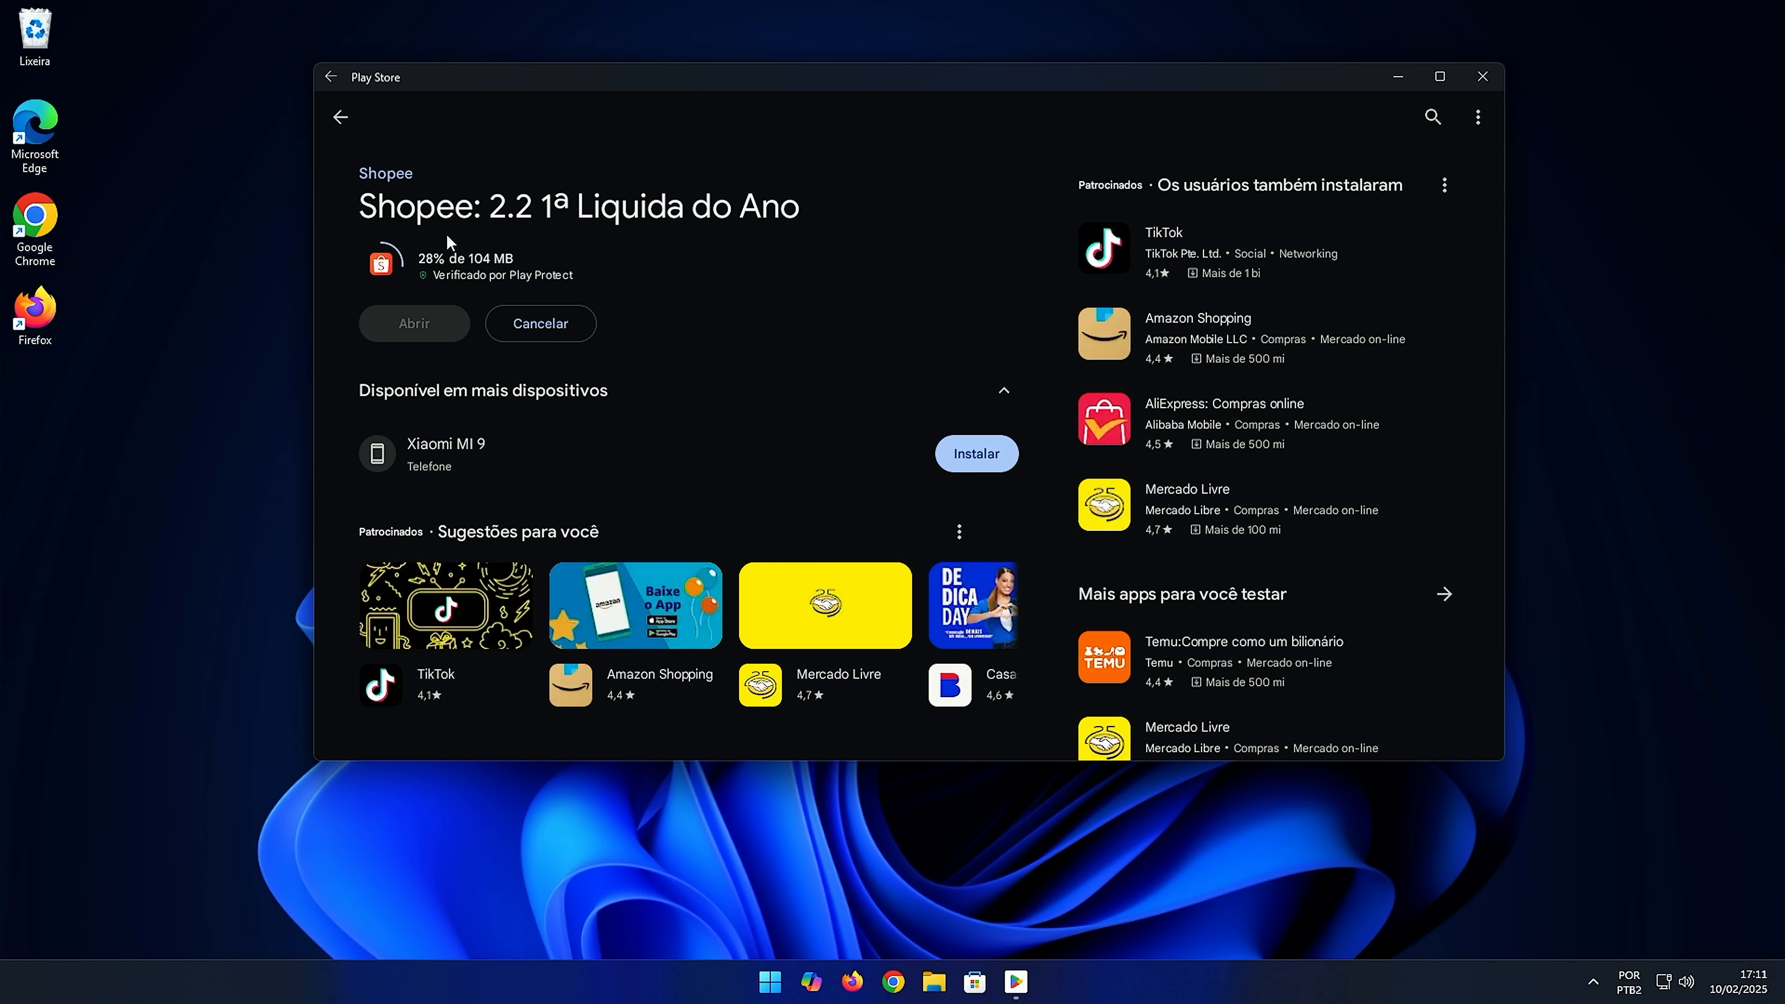
left_click(340, 117)
Step: Install Subway Surfers from the Nas mãos de todos section of the Jogos page and reposition the store window
left_click(362, 310)
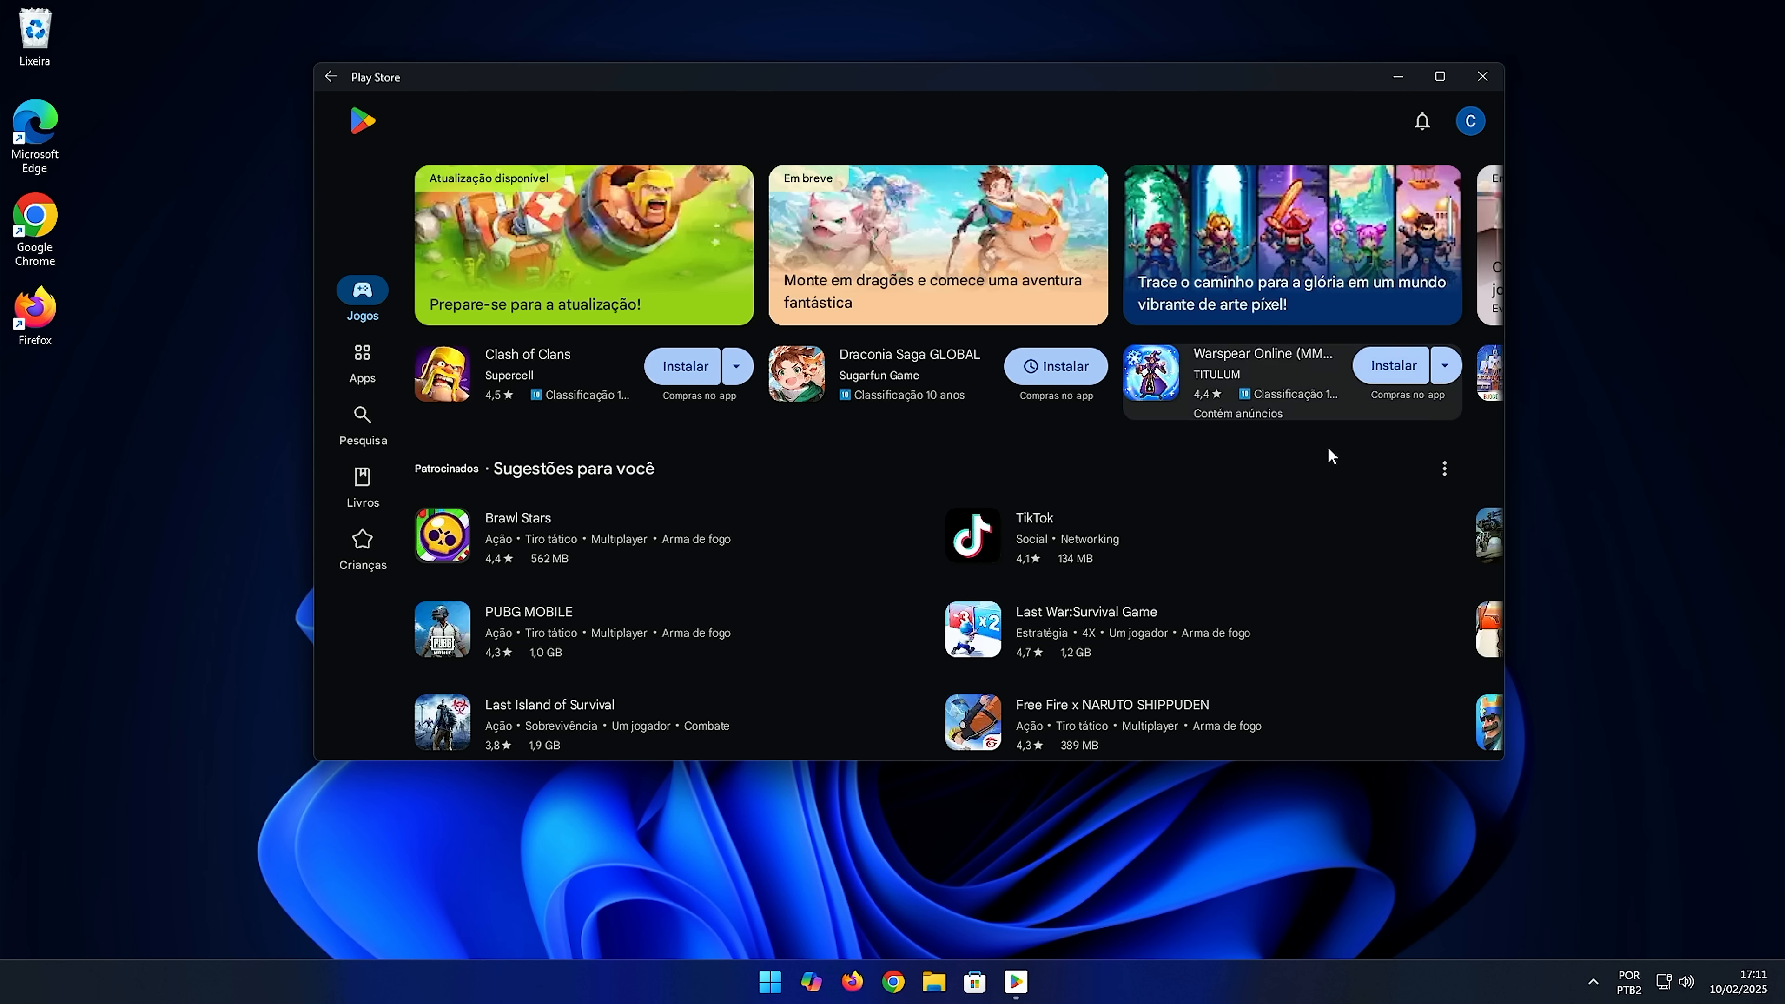
scroll(1197, 348, "down", 5)
left_click(1279, 501)
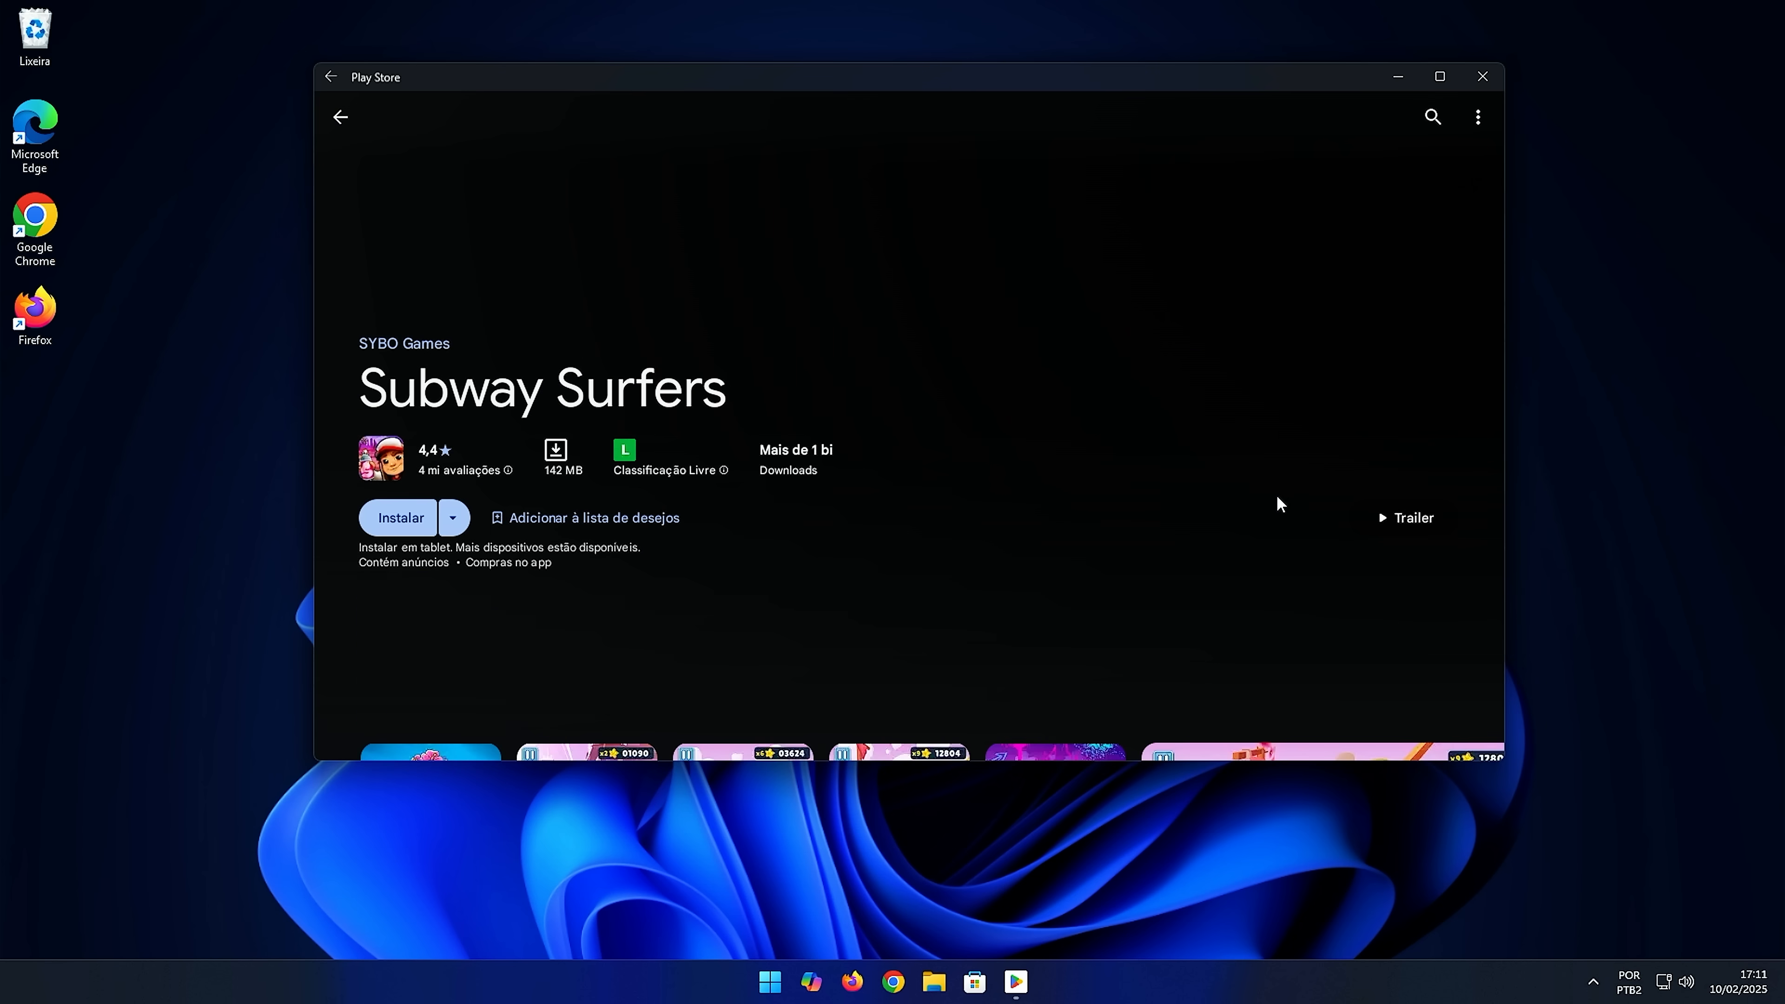
left_click(403, 527)
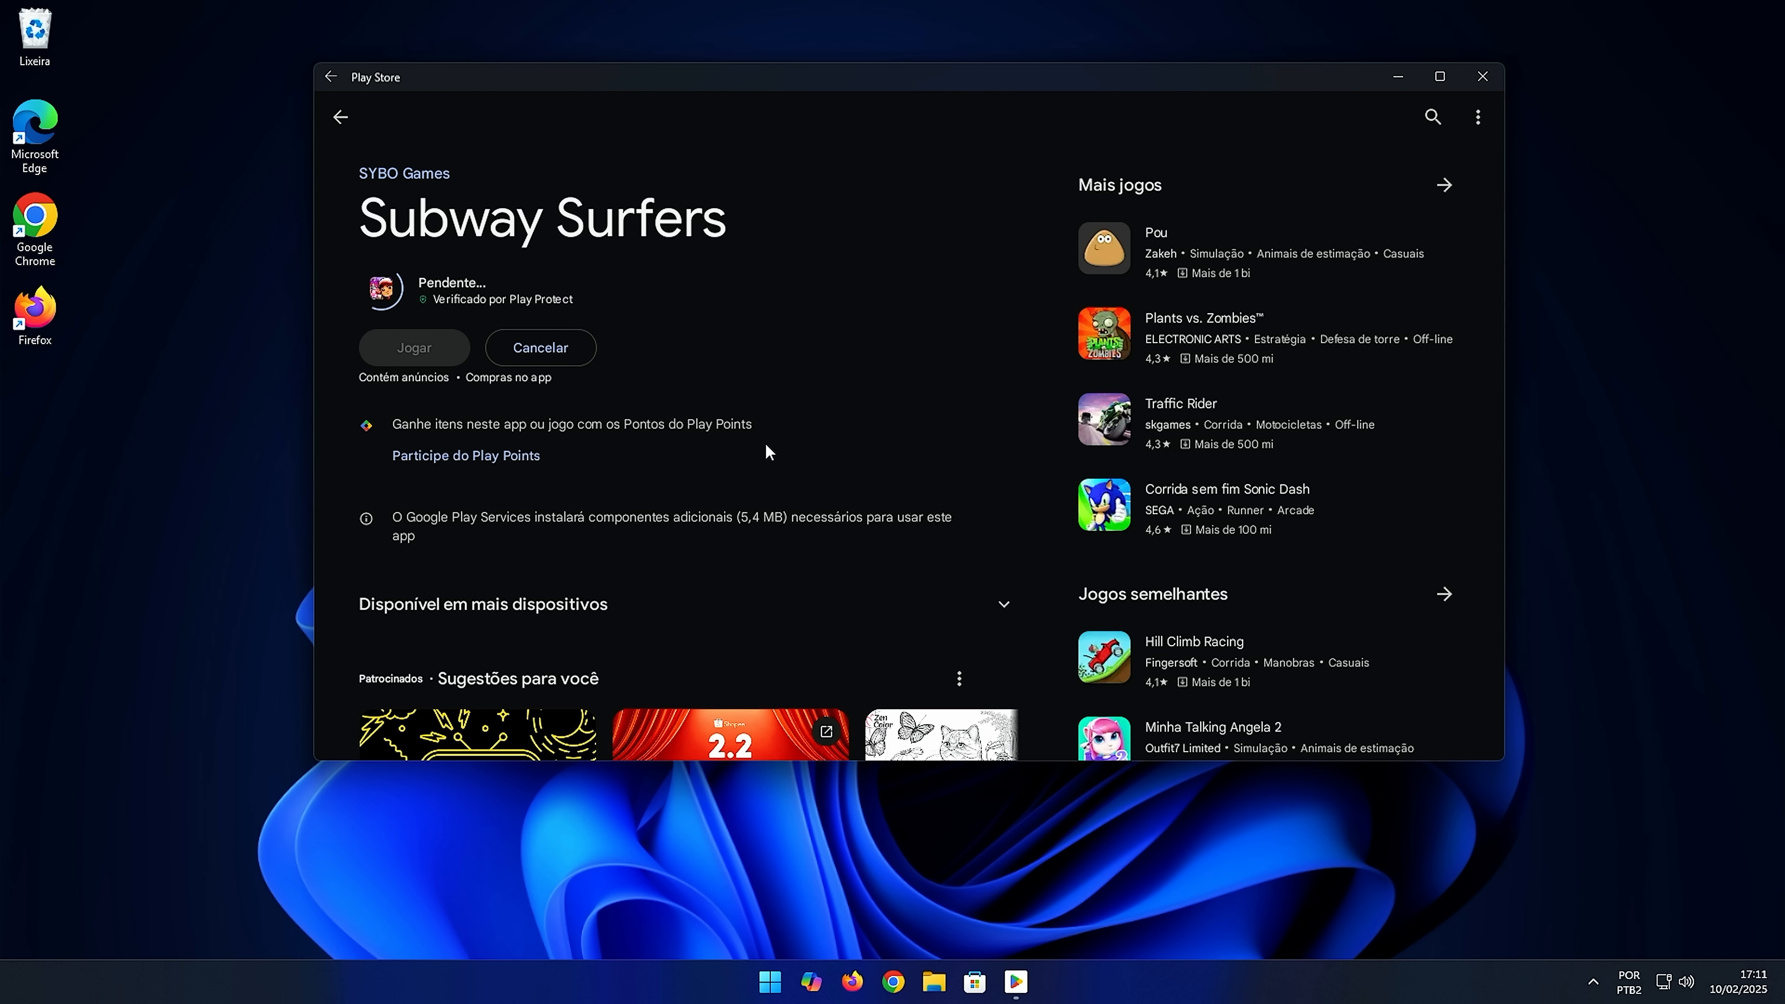
scroll(845, 581, "down", 3)
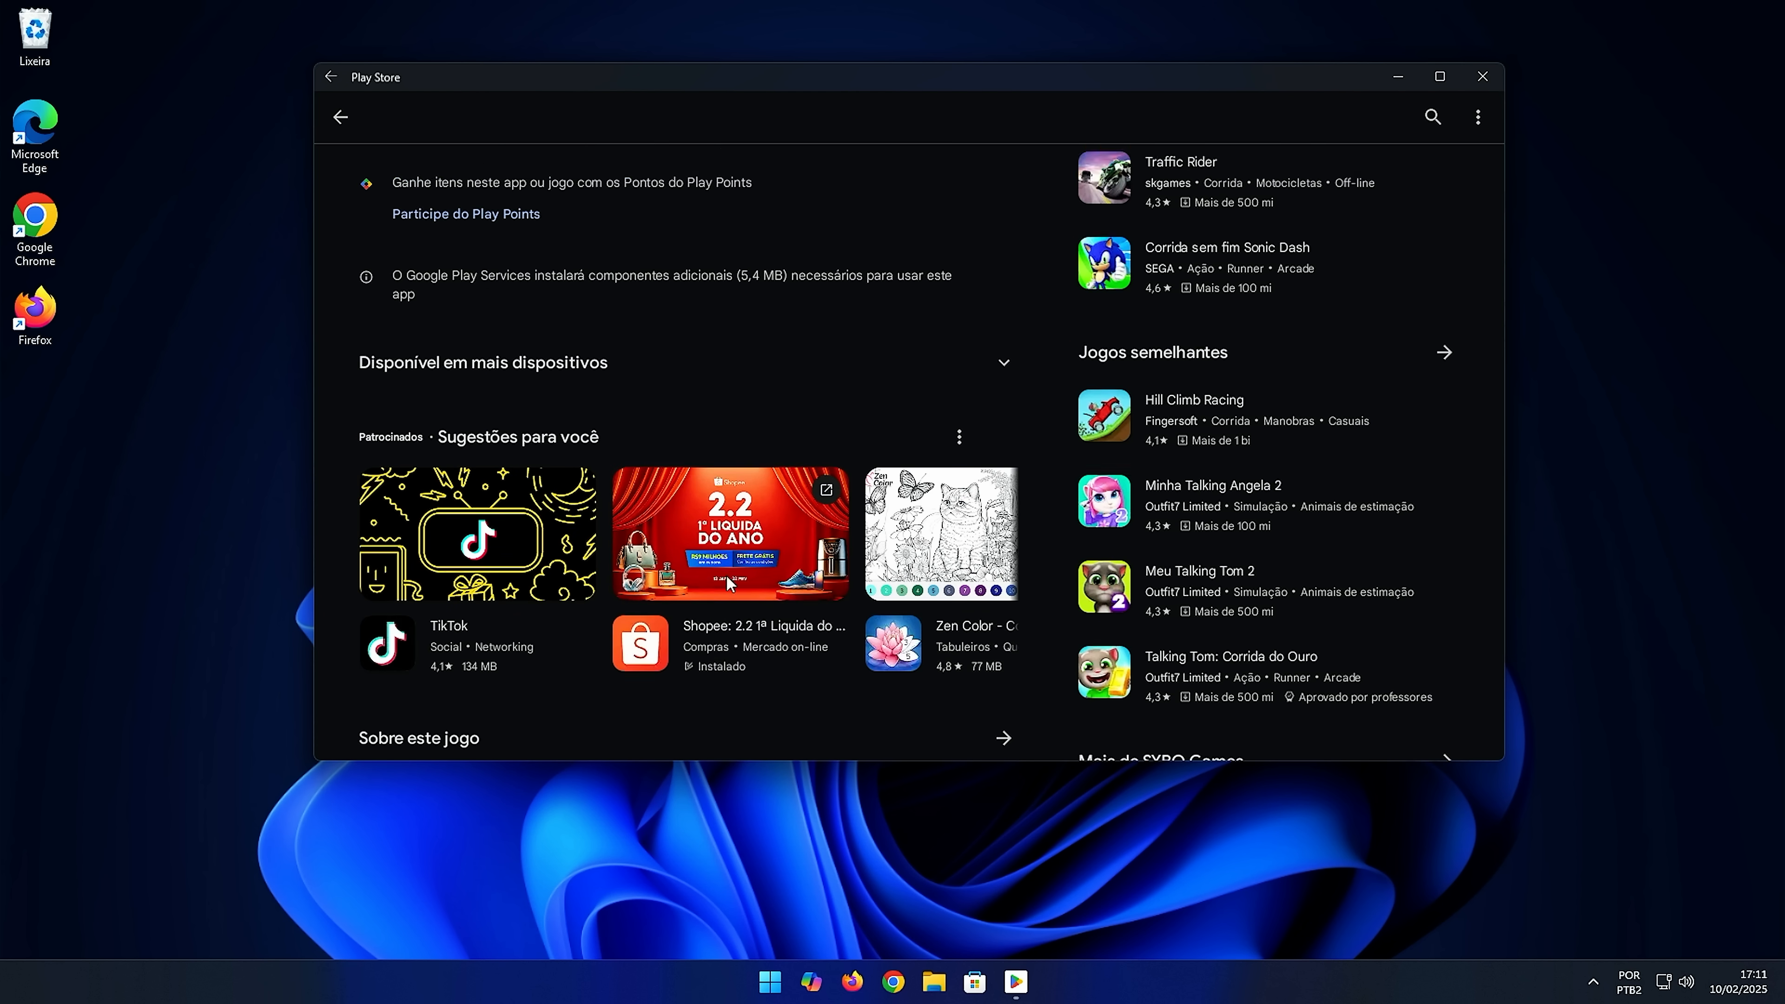
scroll(728, 582, "up", 4)
left_click(340, 116)
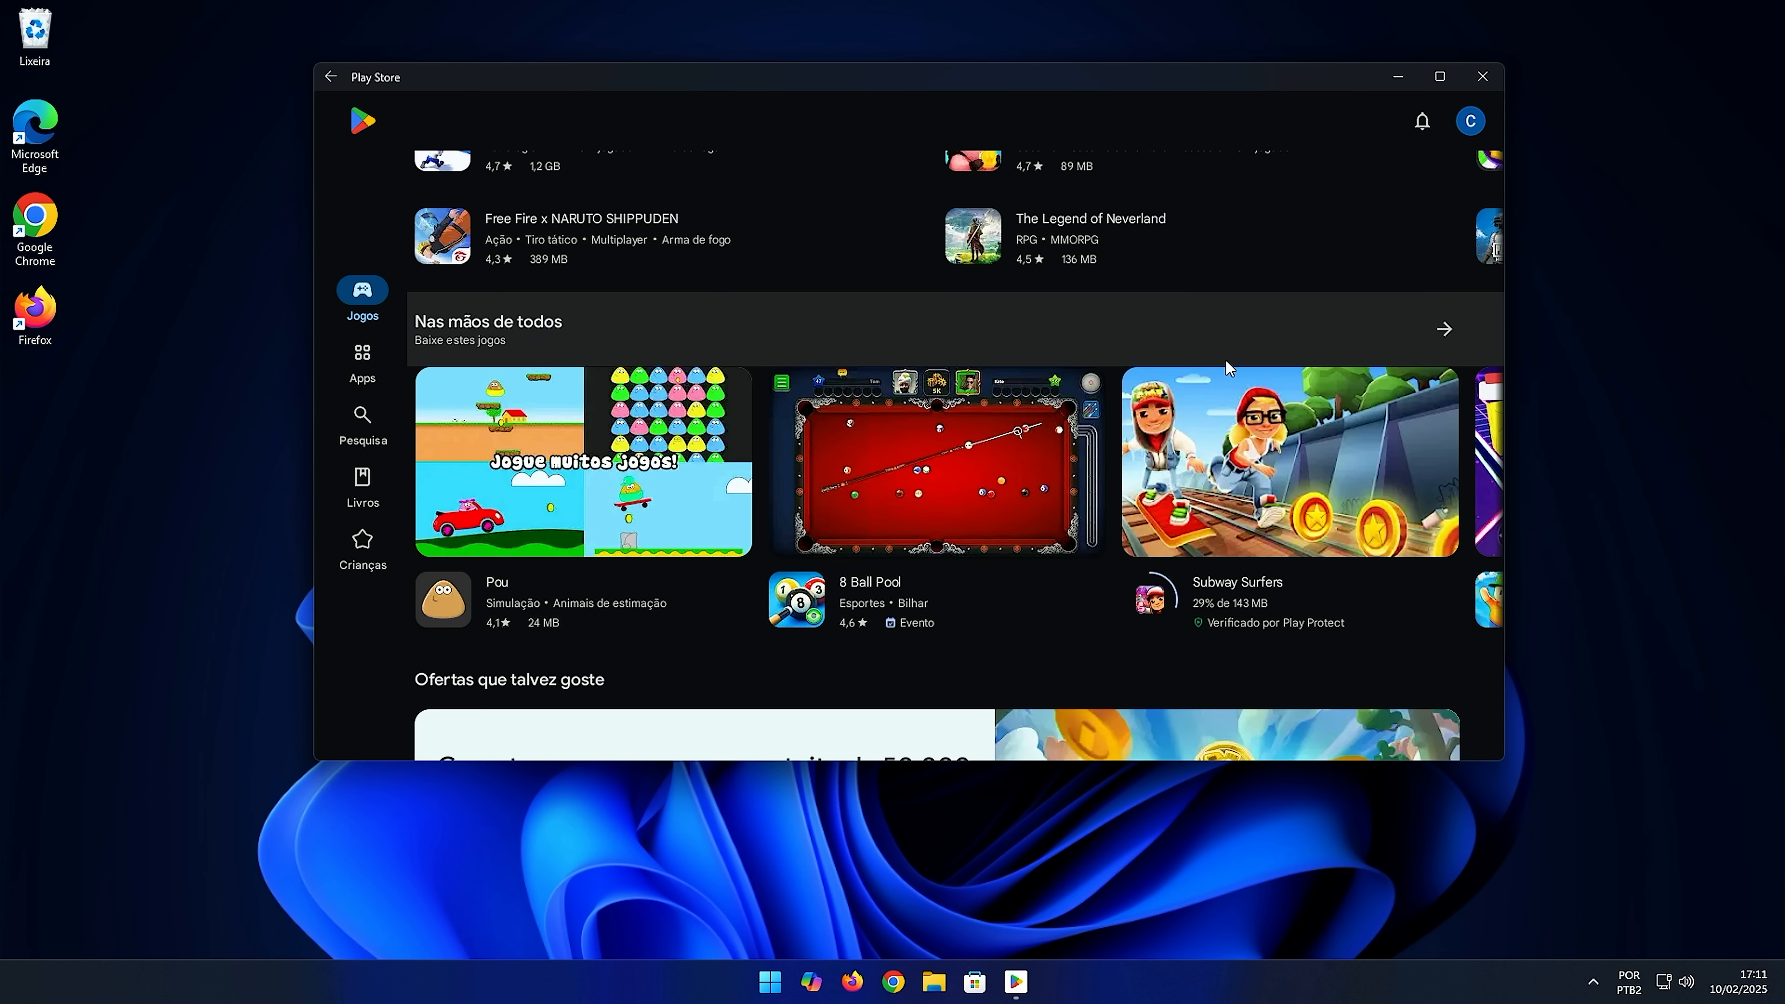
scroll(464, 450, "up", 7)
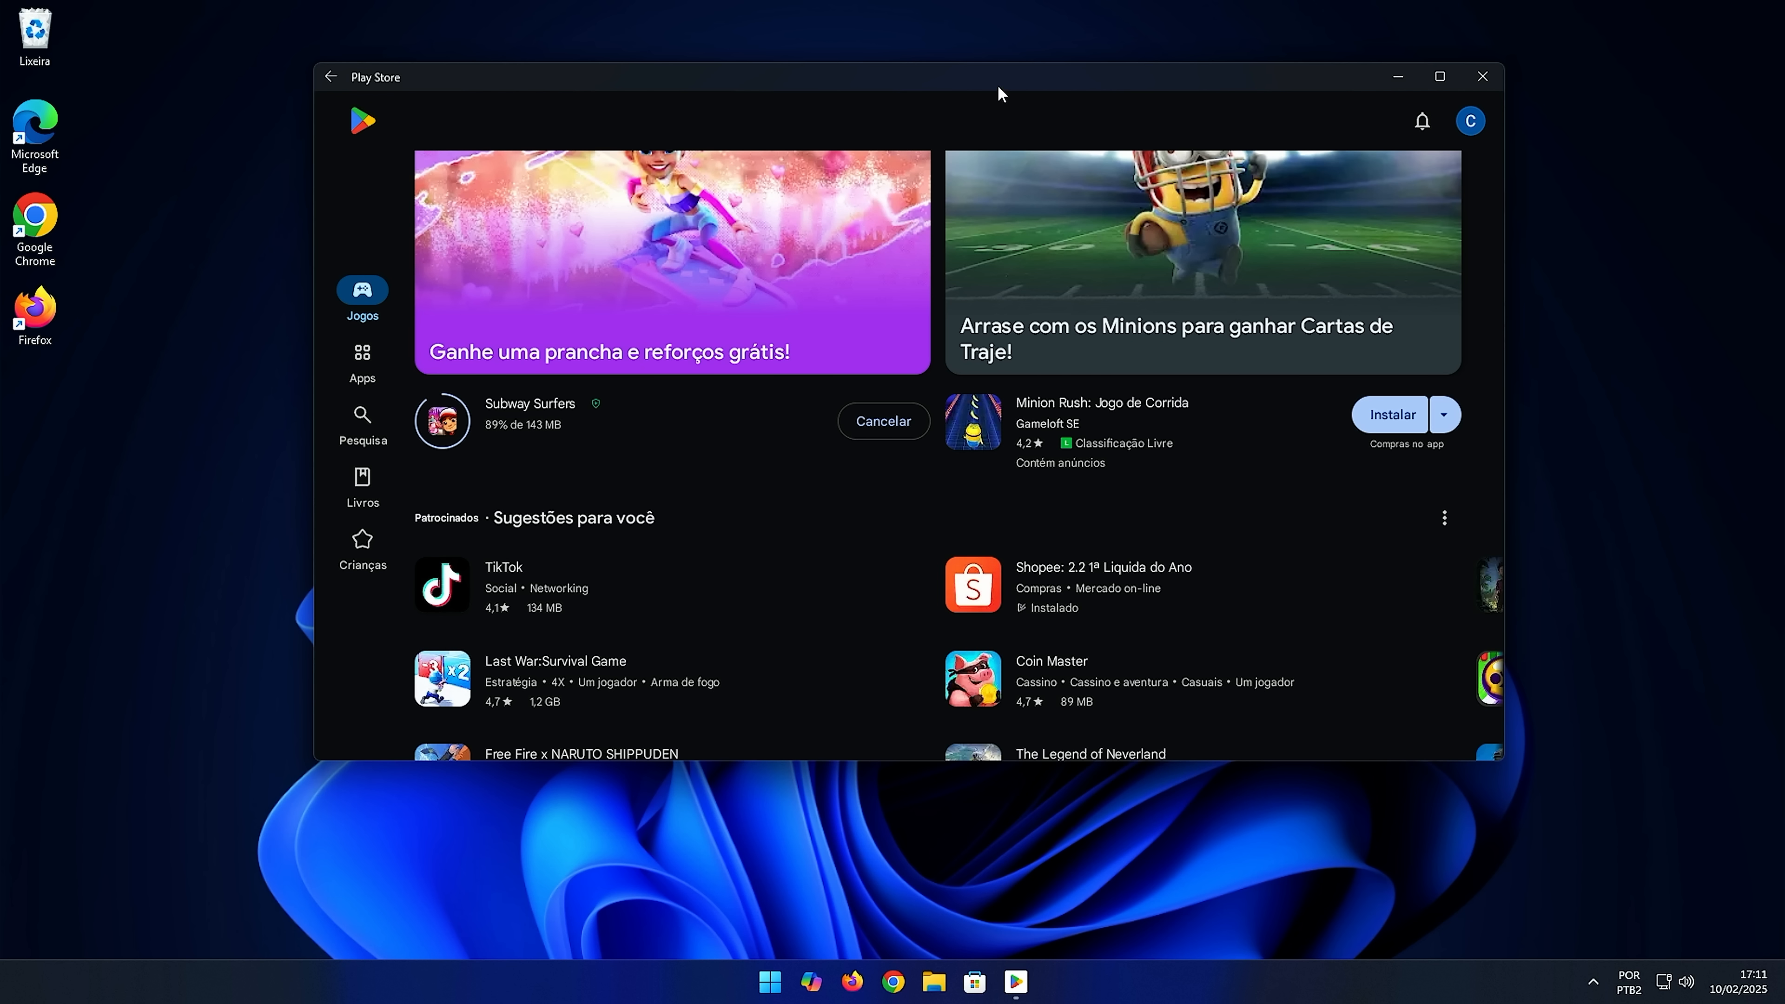
left_click_drag(997, 83, 934, 126)
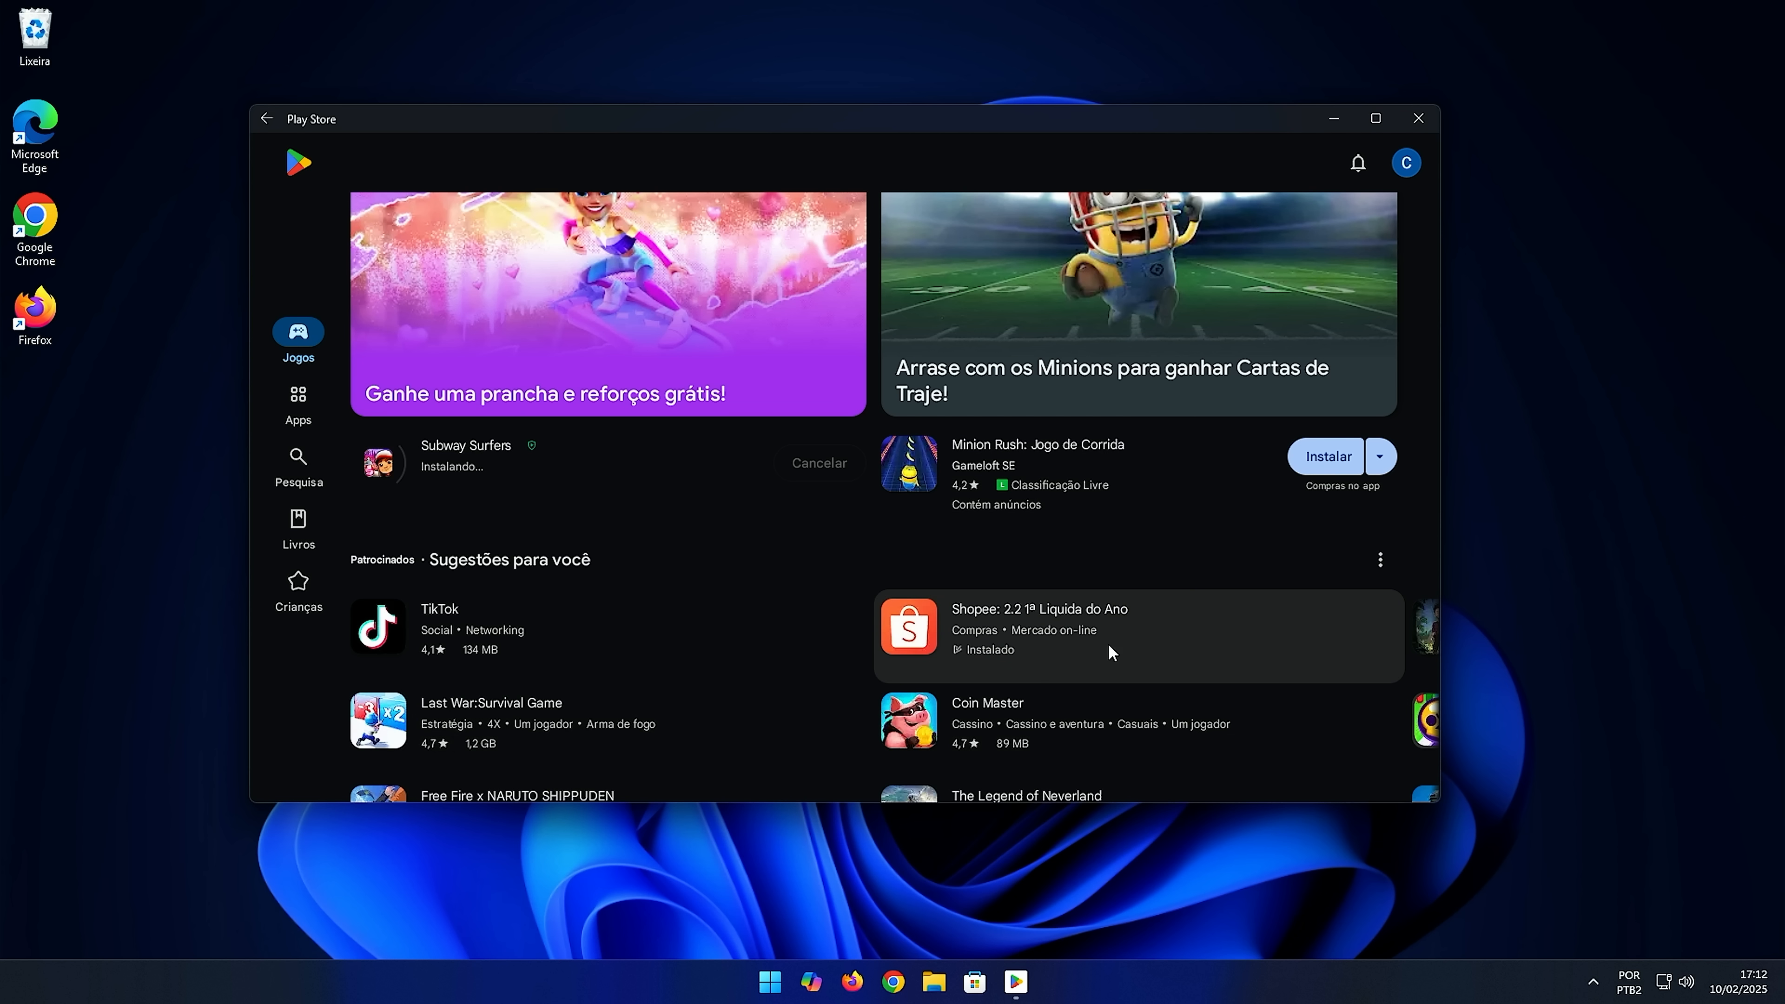
Step: Launch Shopee from the full list of installed Windows apps
left_click(766, 992)
left_click(1100, 381)
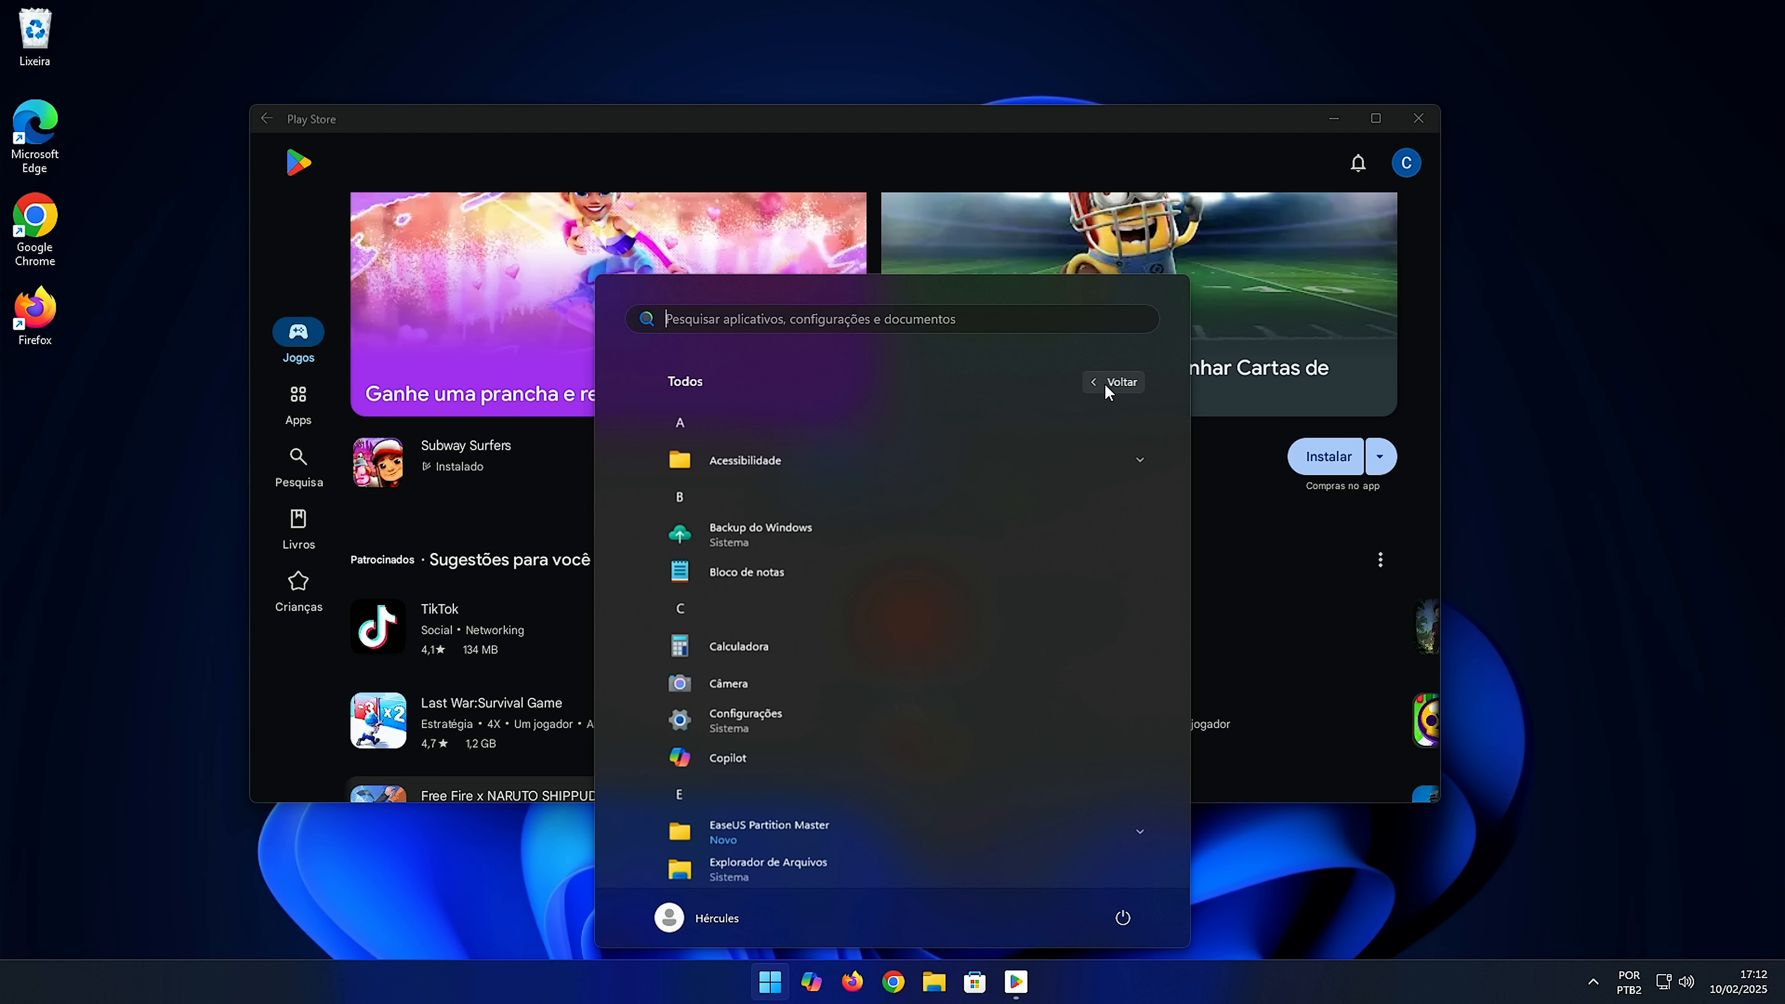
scroll(868, 527, "down", 10)
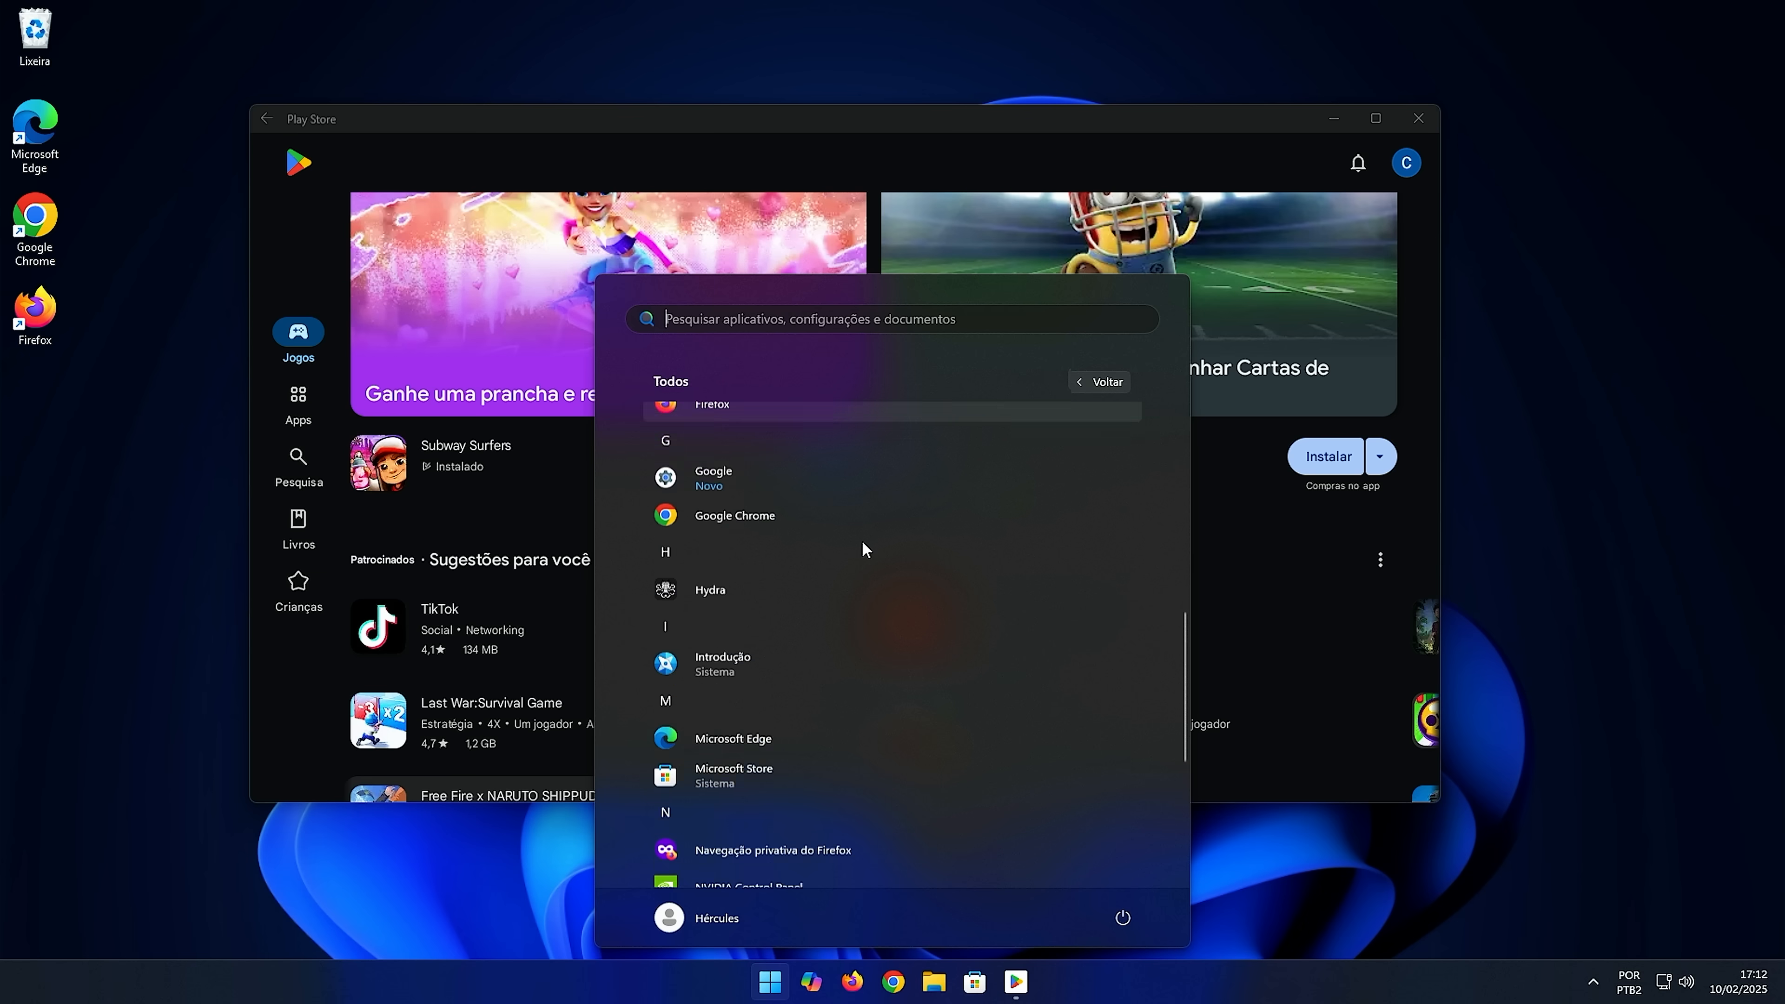
scroll(806, 594, "down", 2)
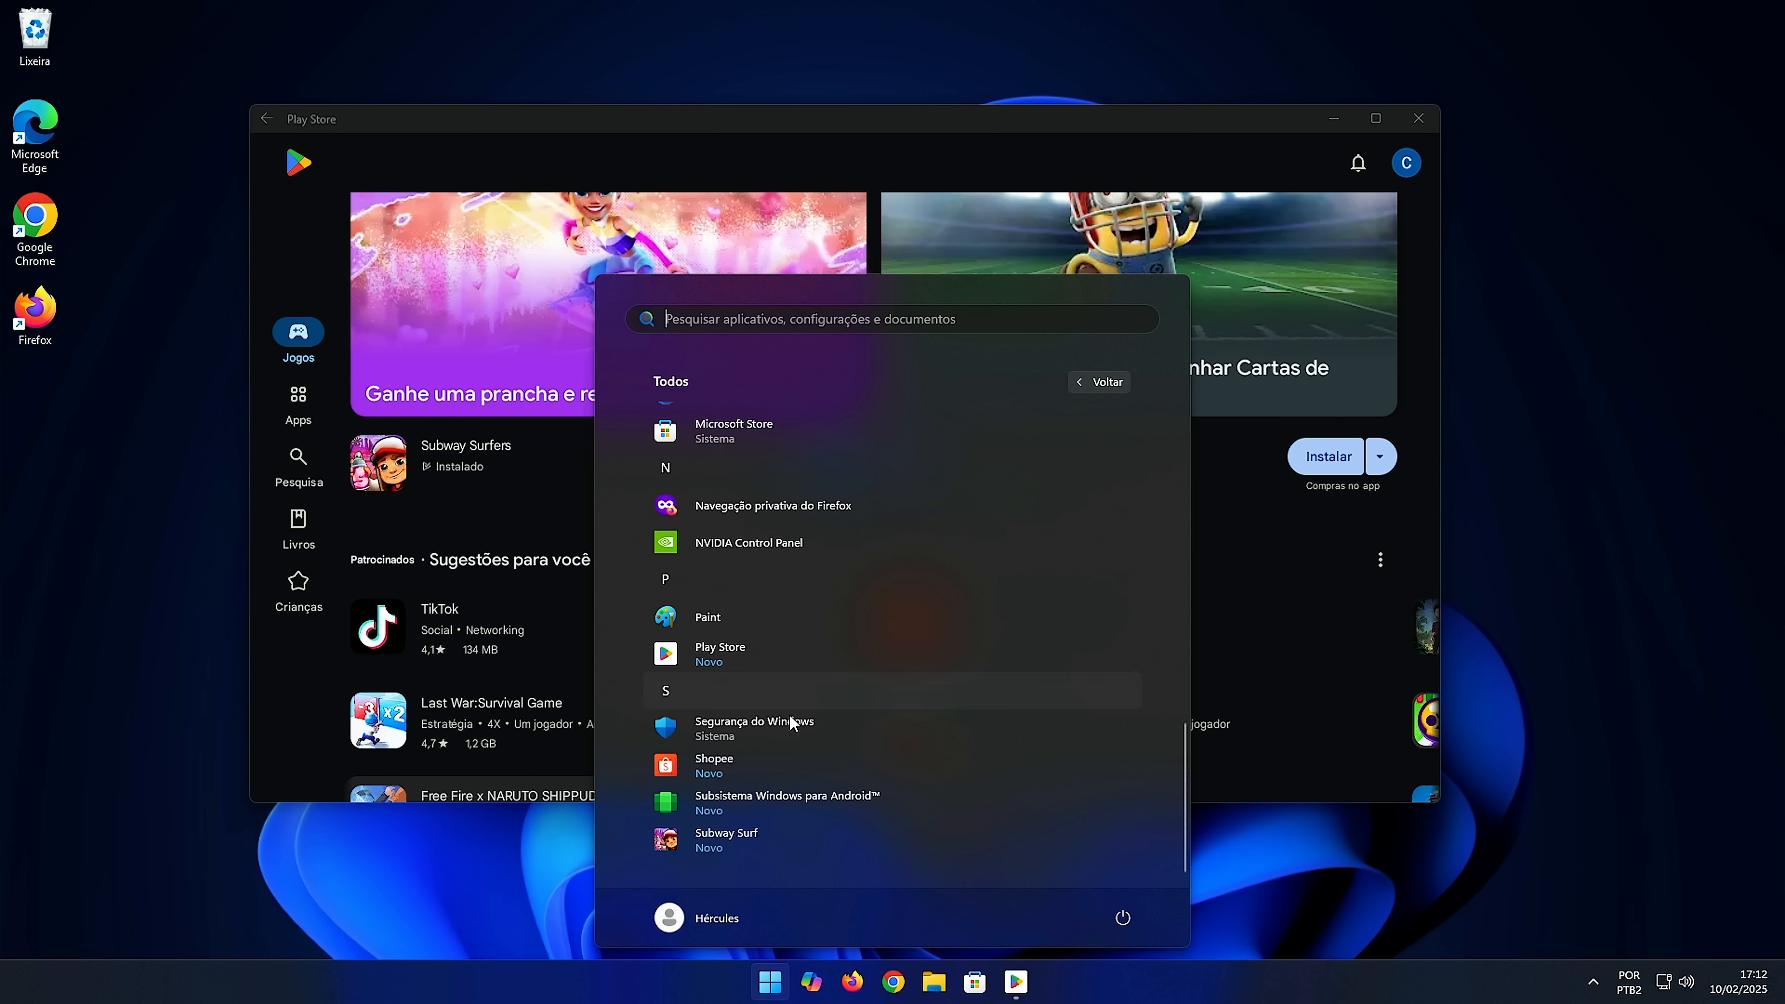
left_click(721, 761)
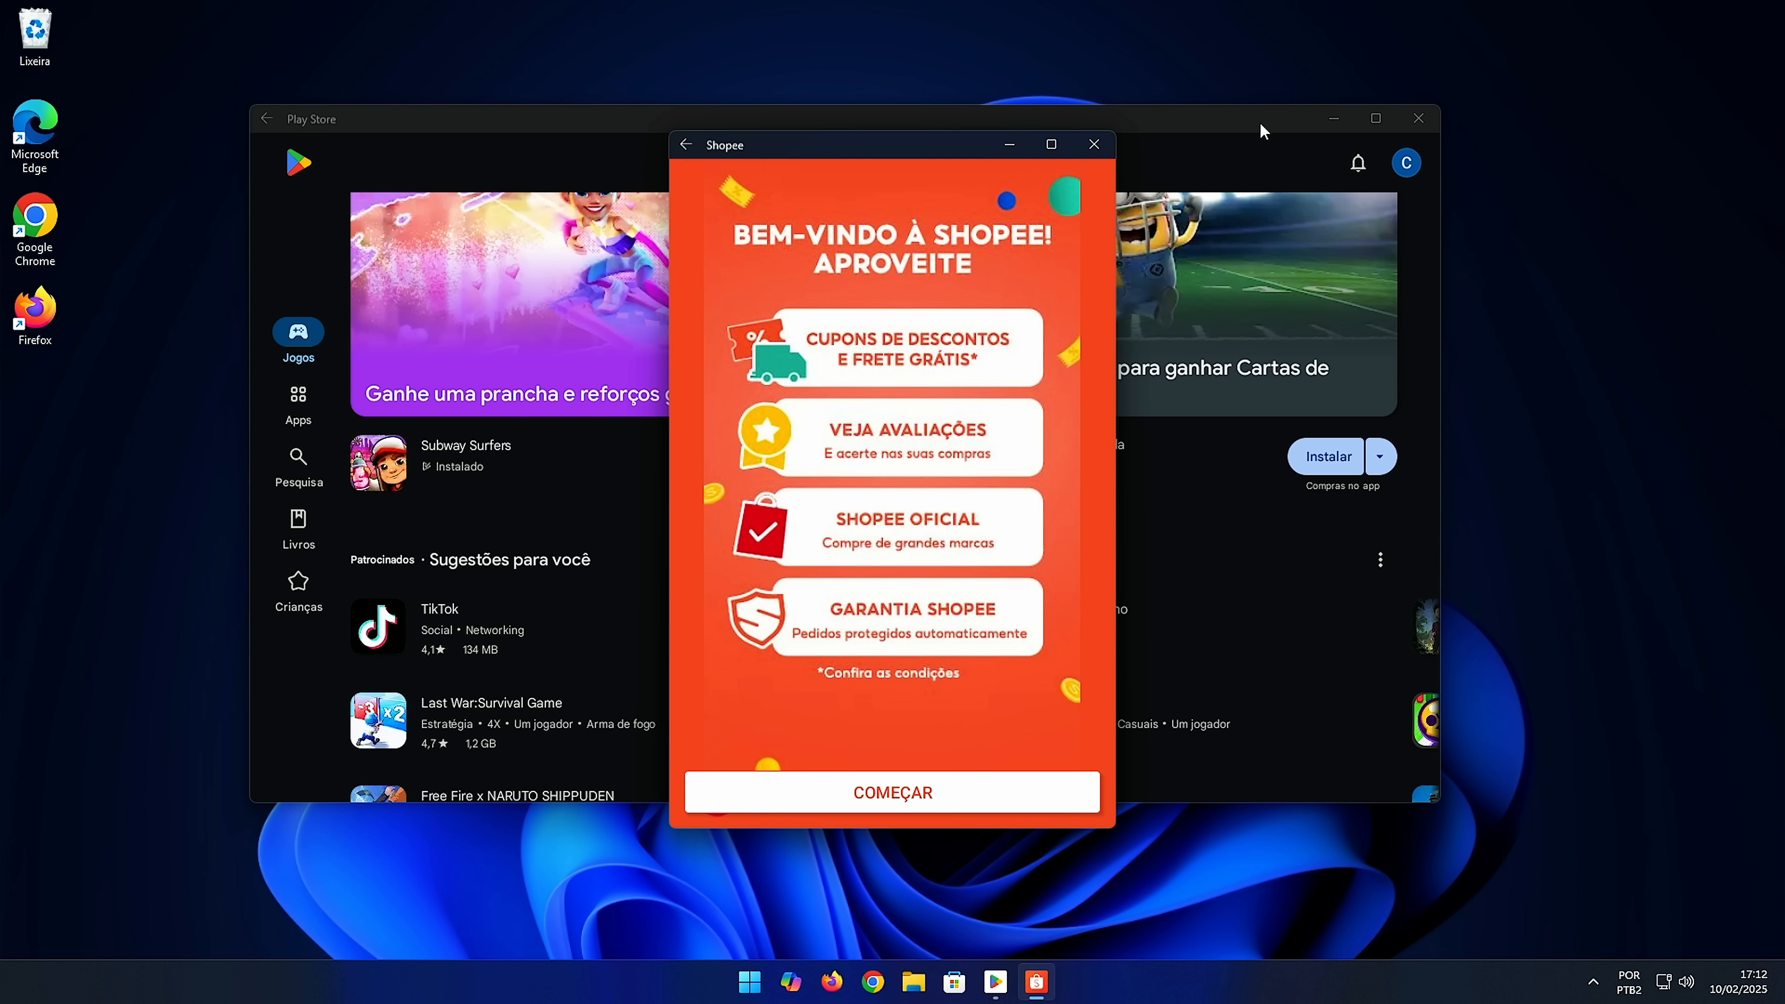
Step: Get past Shopee's welcome screen, look over the products on its home page and close the app
left_click(942, 809)
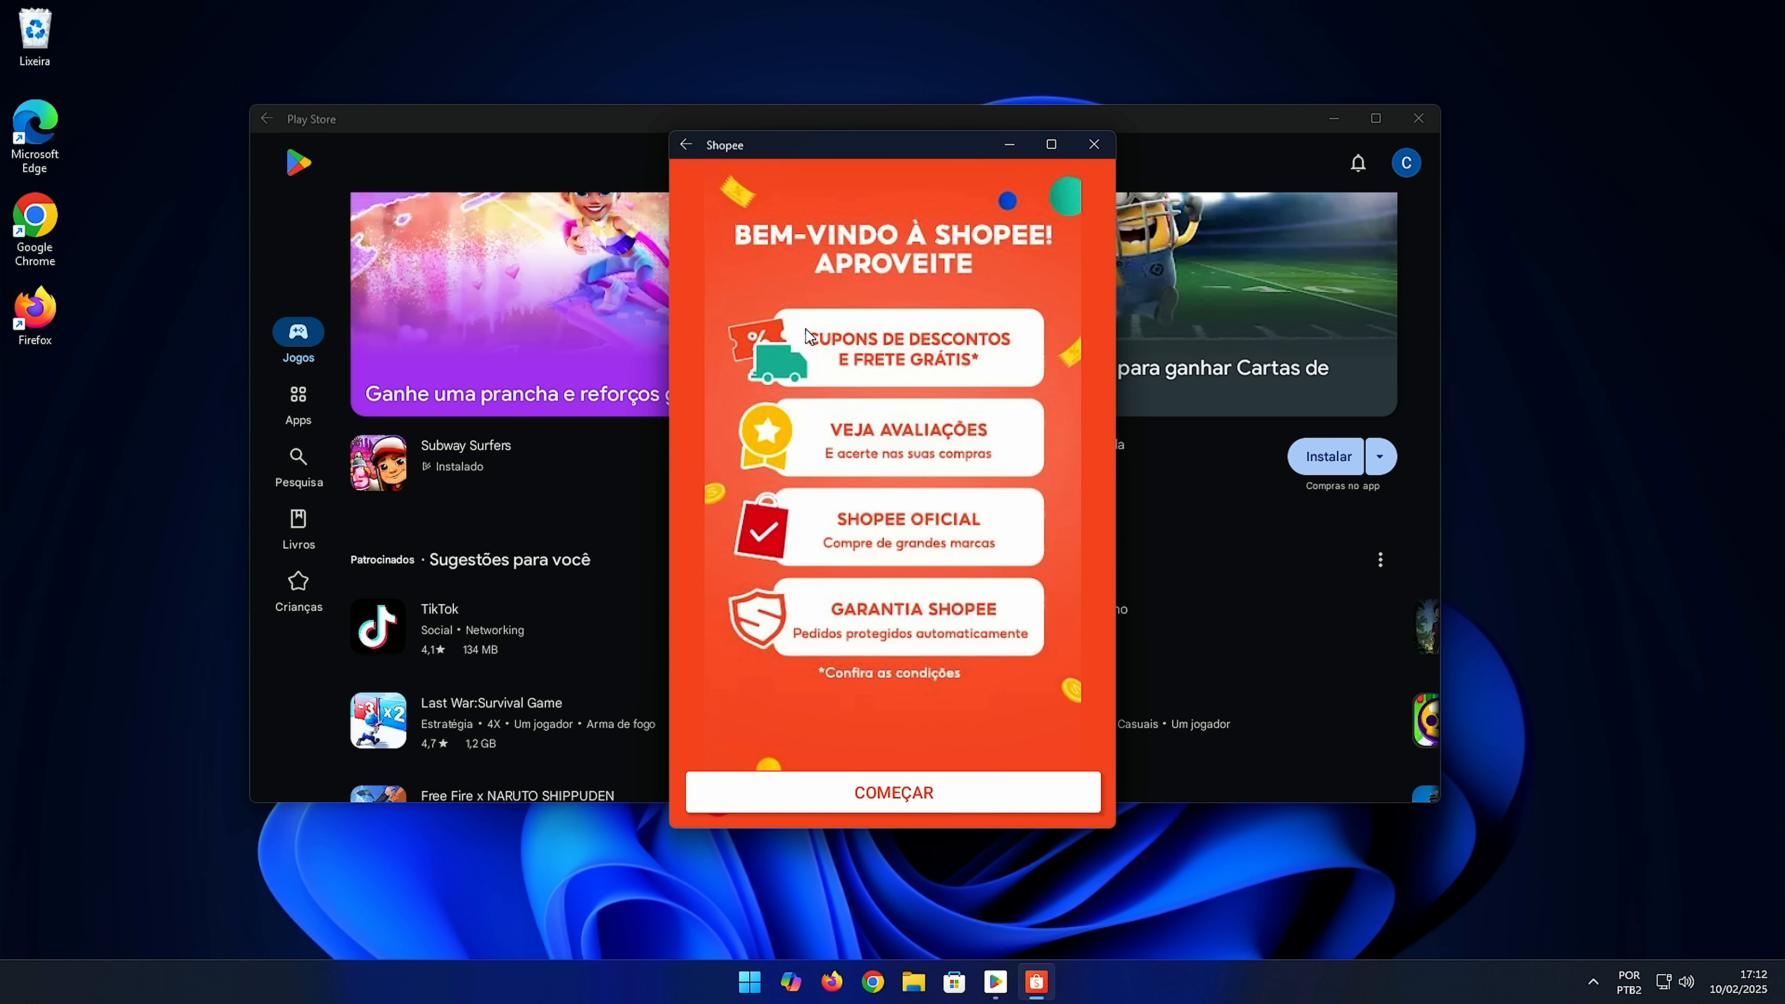
left_click(924, 523)
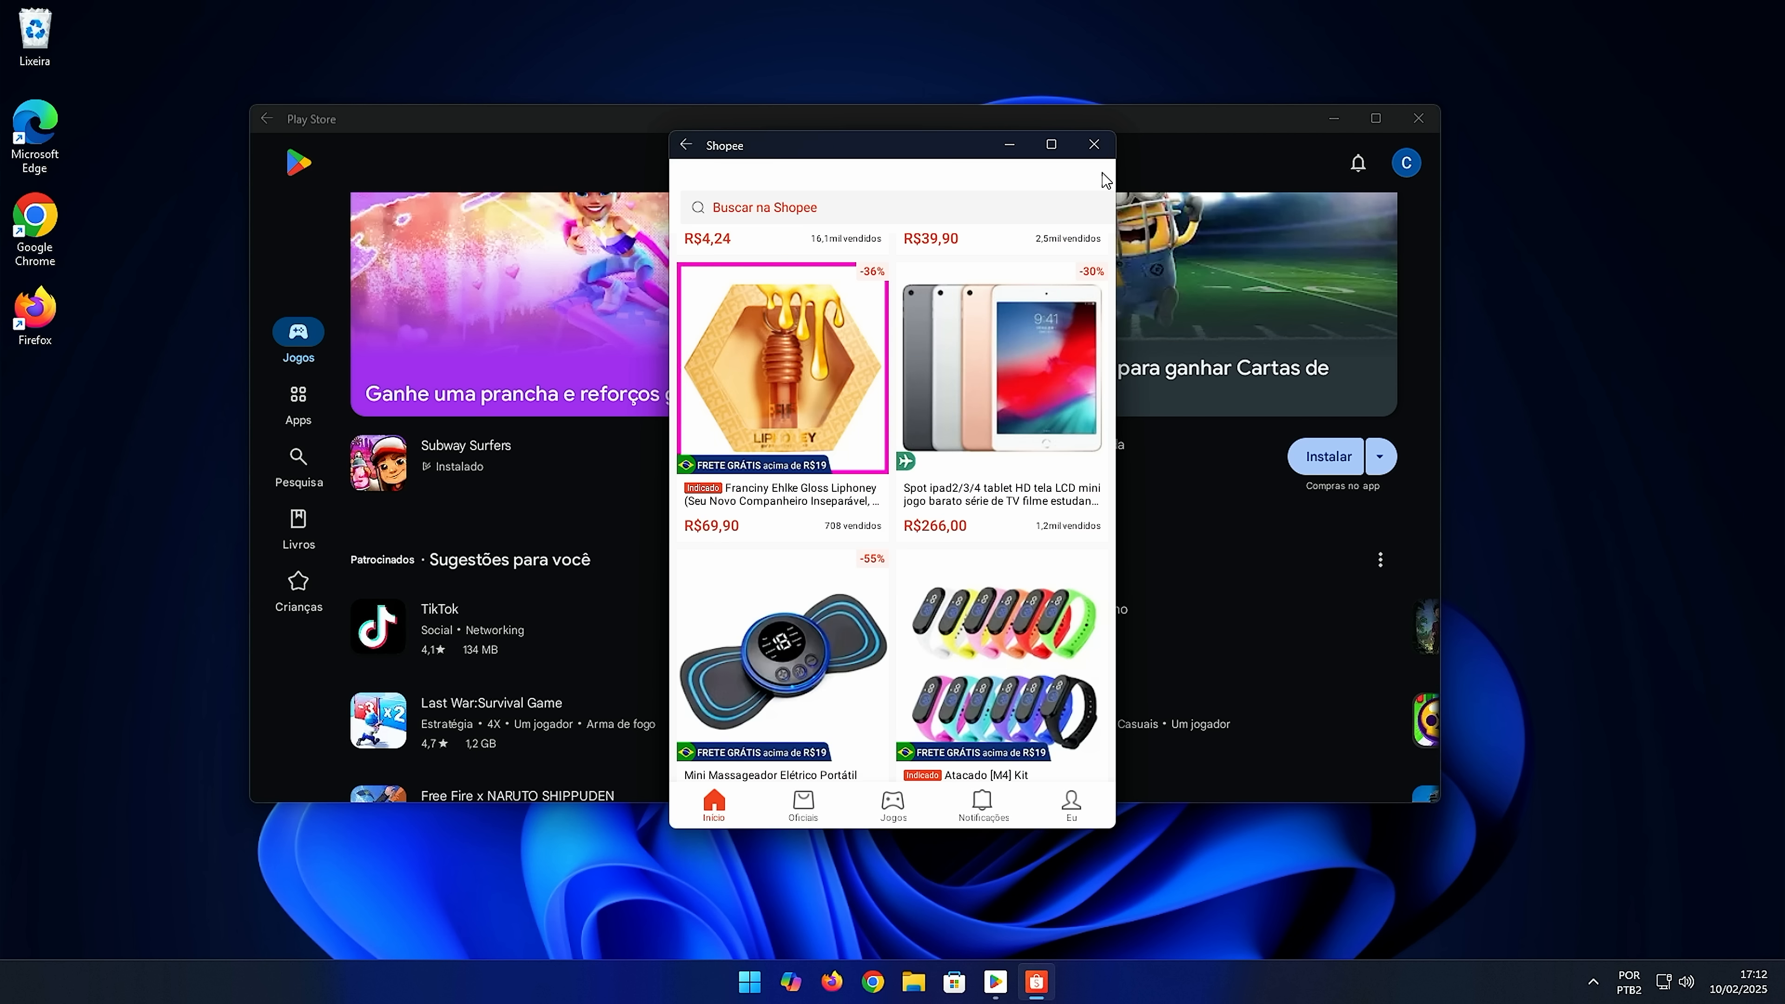
left_click(1094, 144)
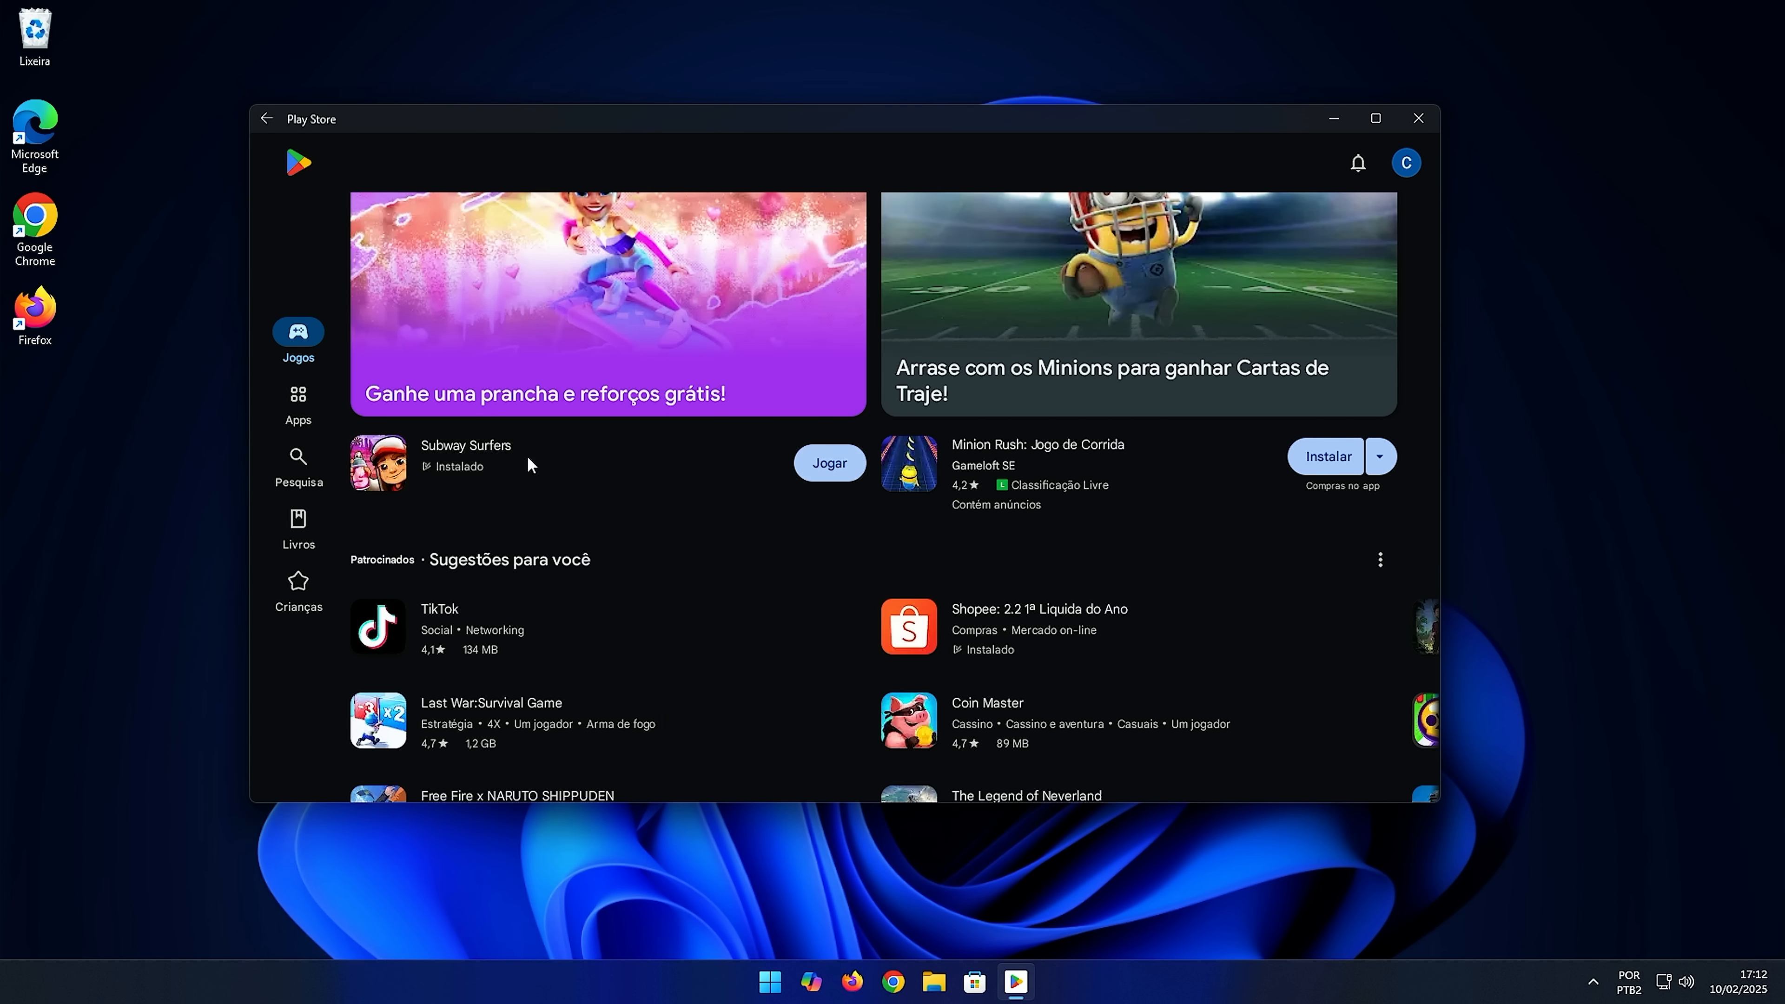
Step: Create a desktop shortcut for Subway Surf from the full list of installed apps
left_click(770, 981)
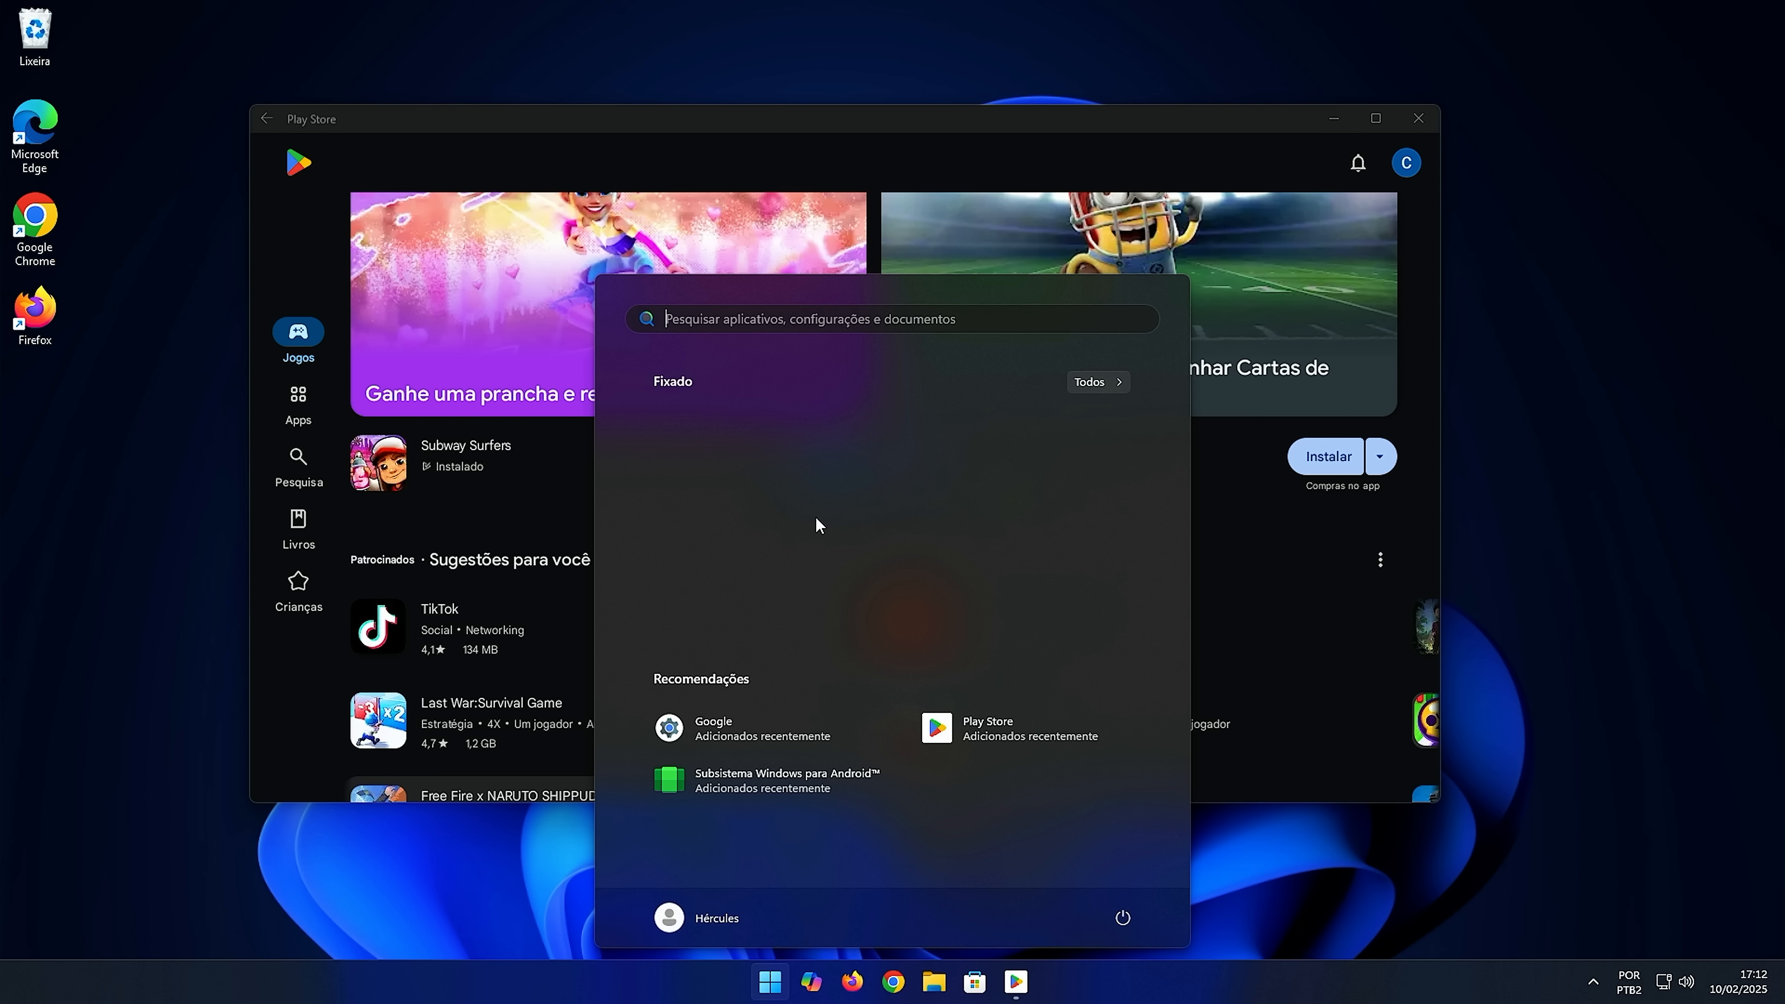
left_click(1089, 384)
scroll(792, 581, "down", 10)
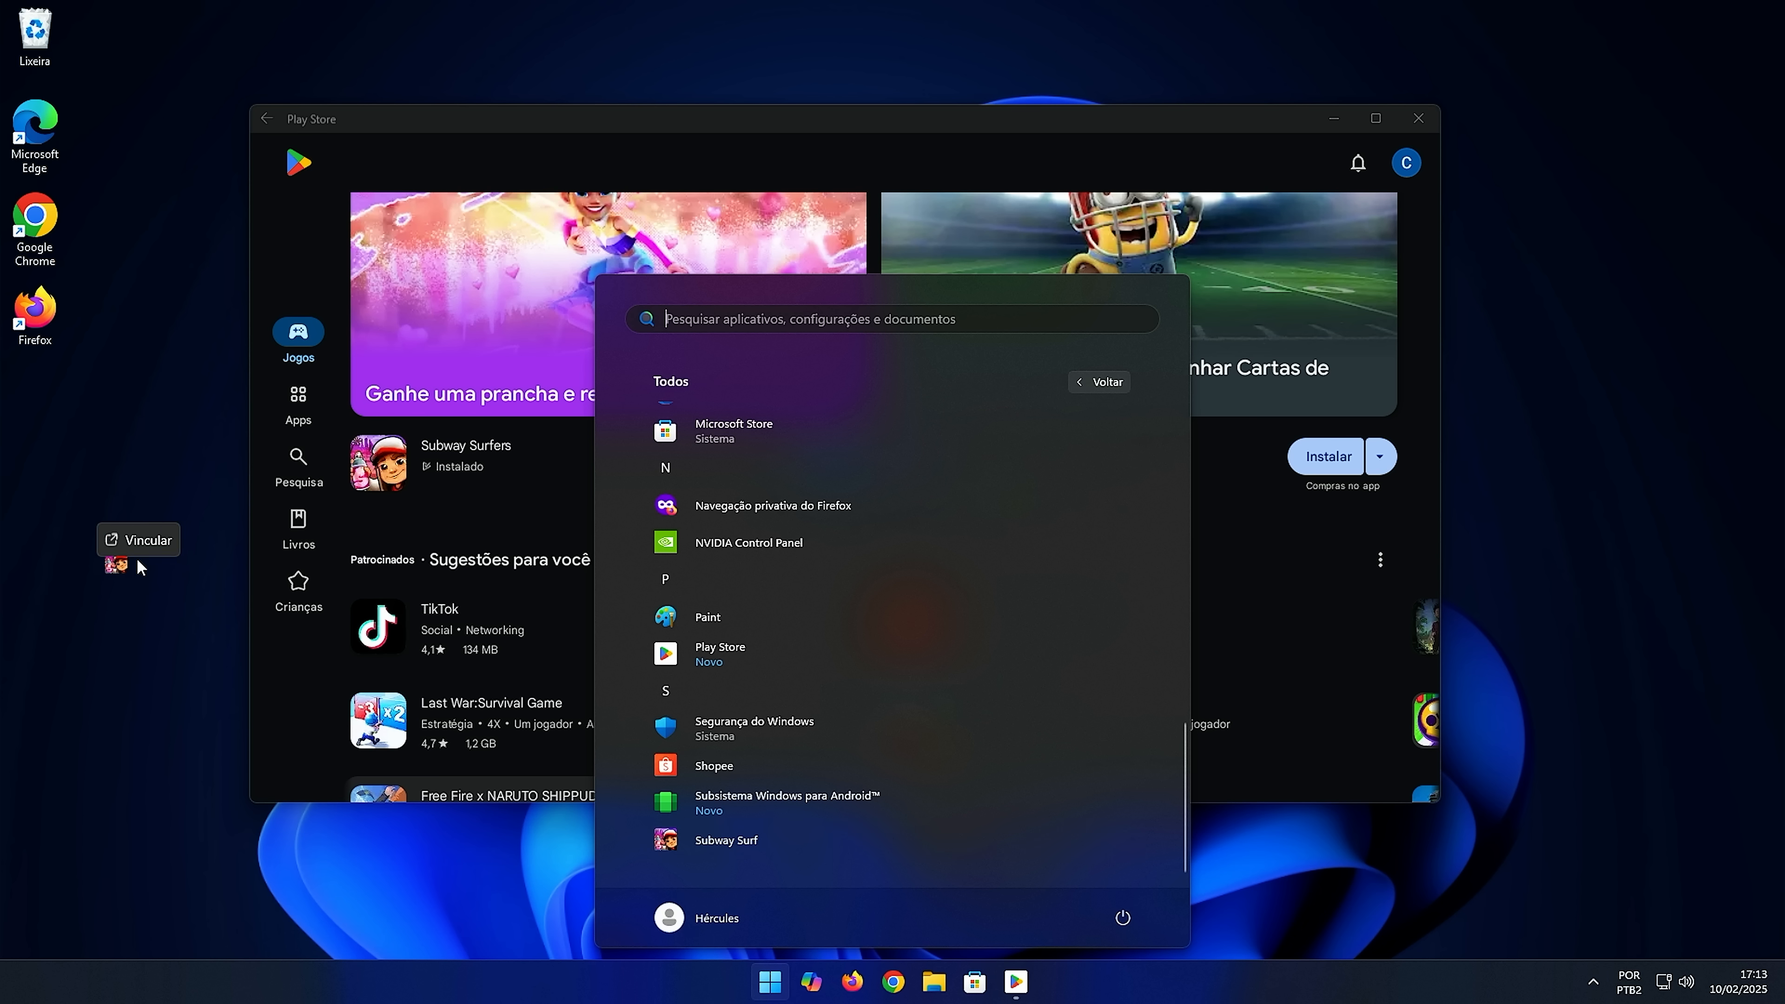
left_click_drag(137, 559, 112, 426)
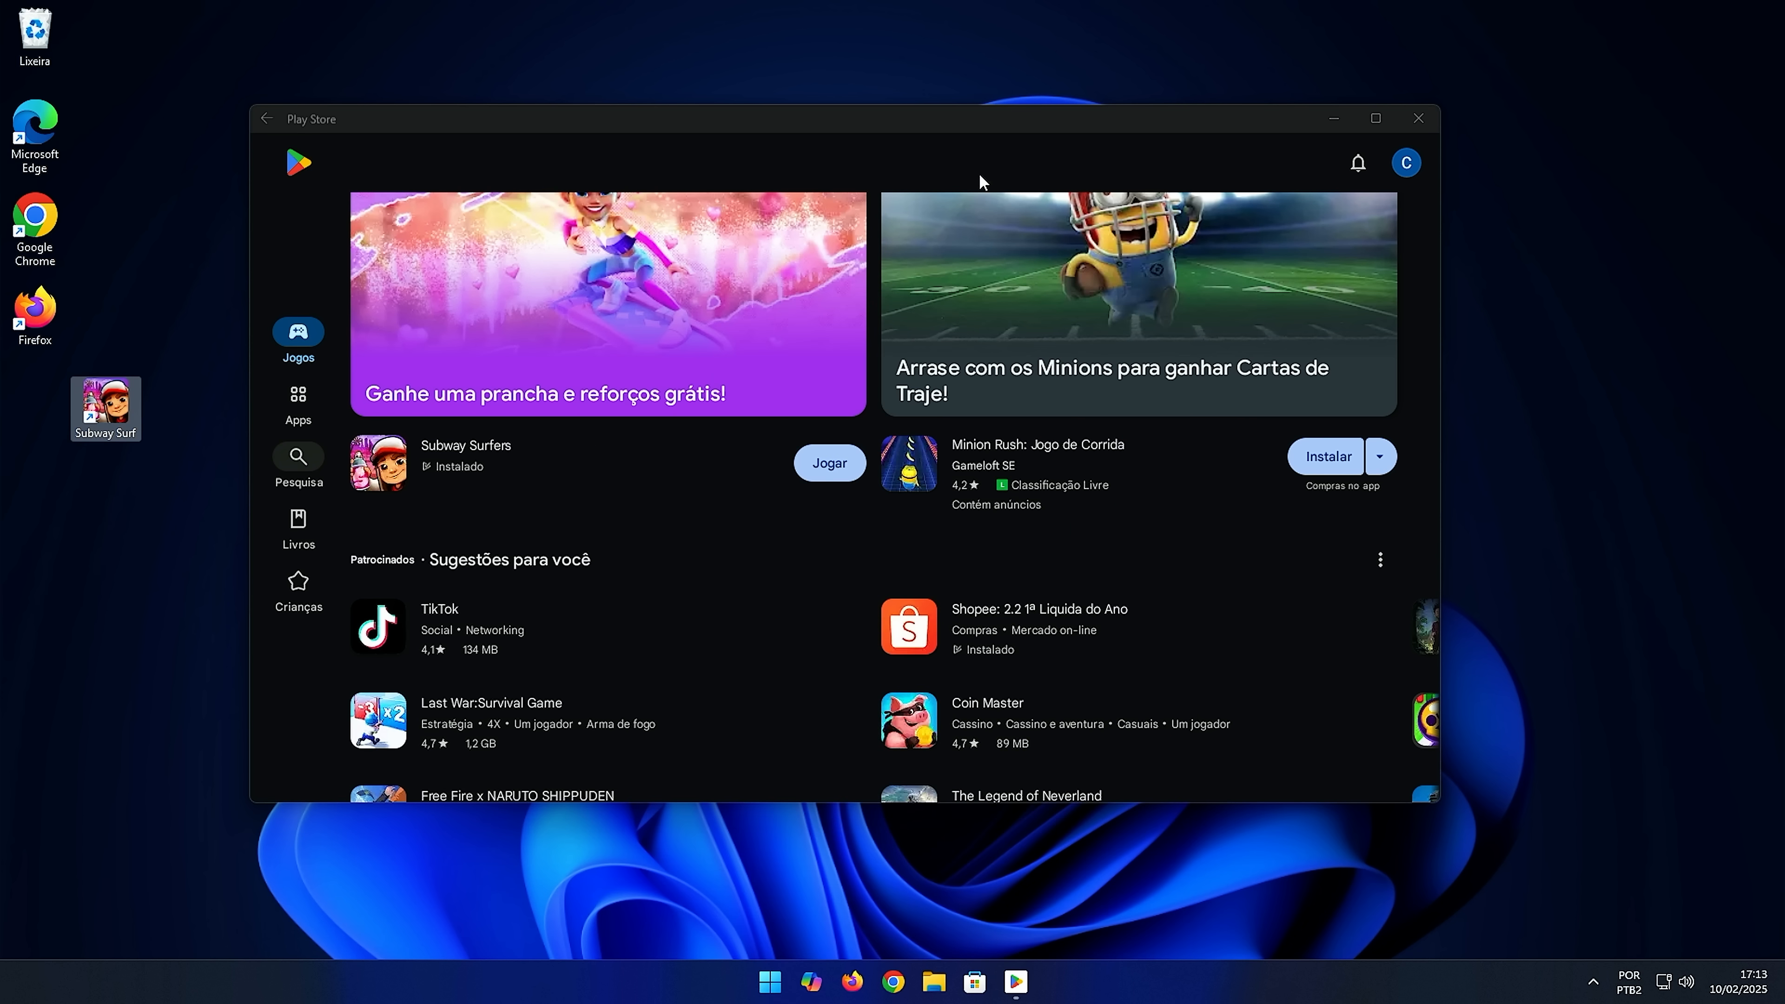
Step: Minimize the Play Store window and launch Subway Surf from its desktop shortcut
left_click_drag(970, 114, 1144, 117)
left_click(1507, 121)
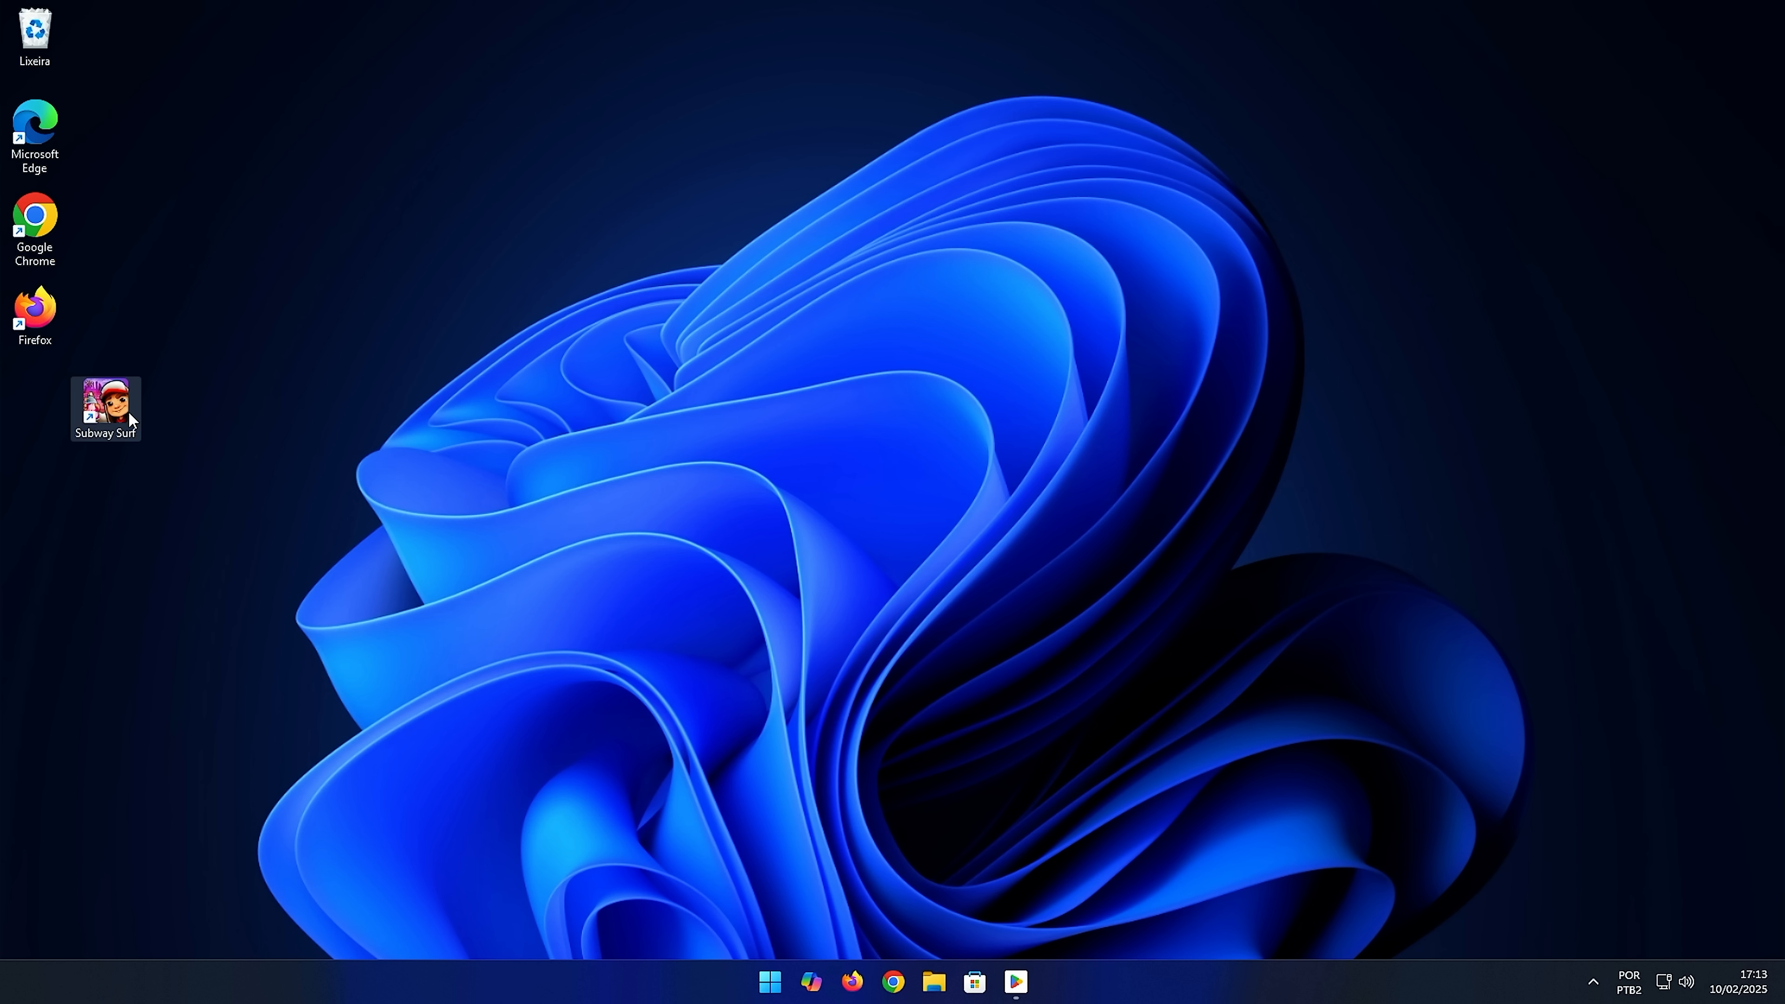
double_click(116, 415)
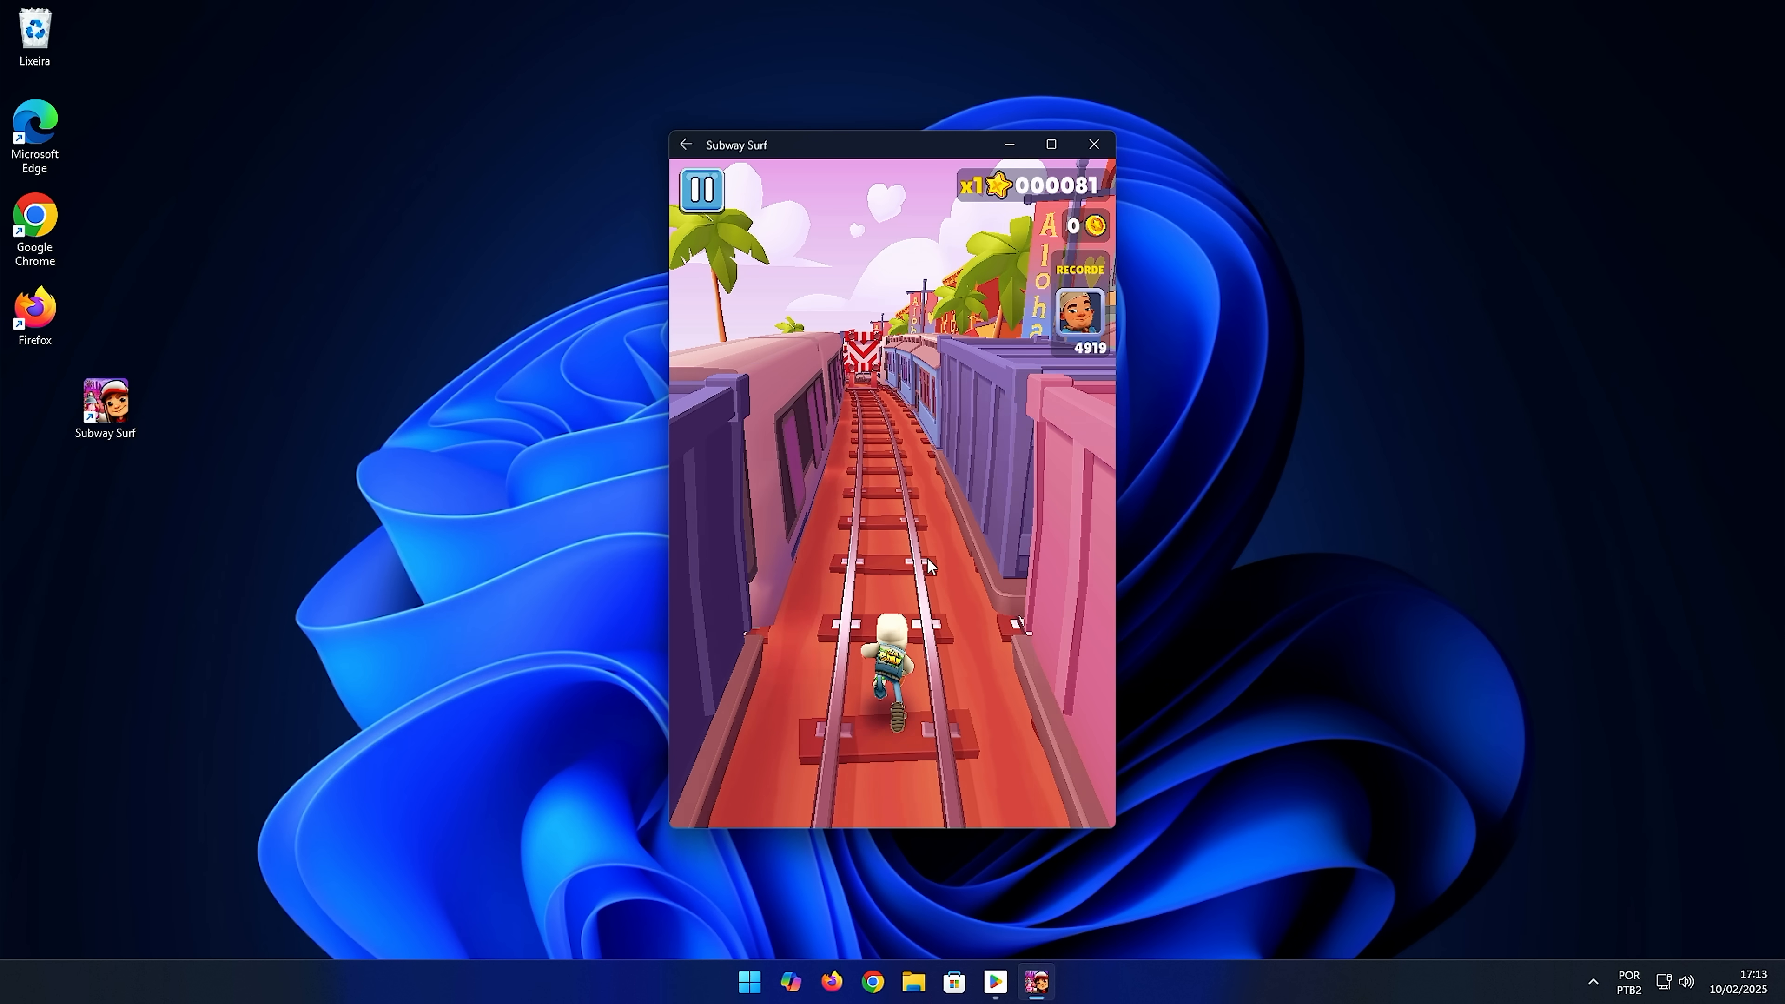
Step: Play through Subway Surf's opening tutorial, rolling under barriers and switching lanes to avoid the trains
left_click_drag(967, 536, 912, 871)
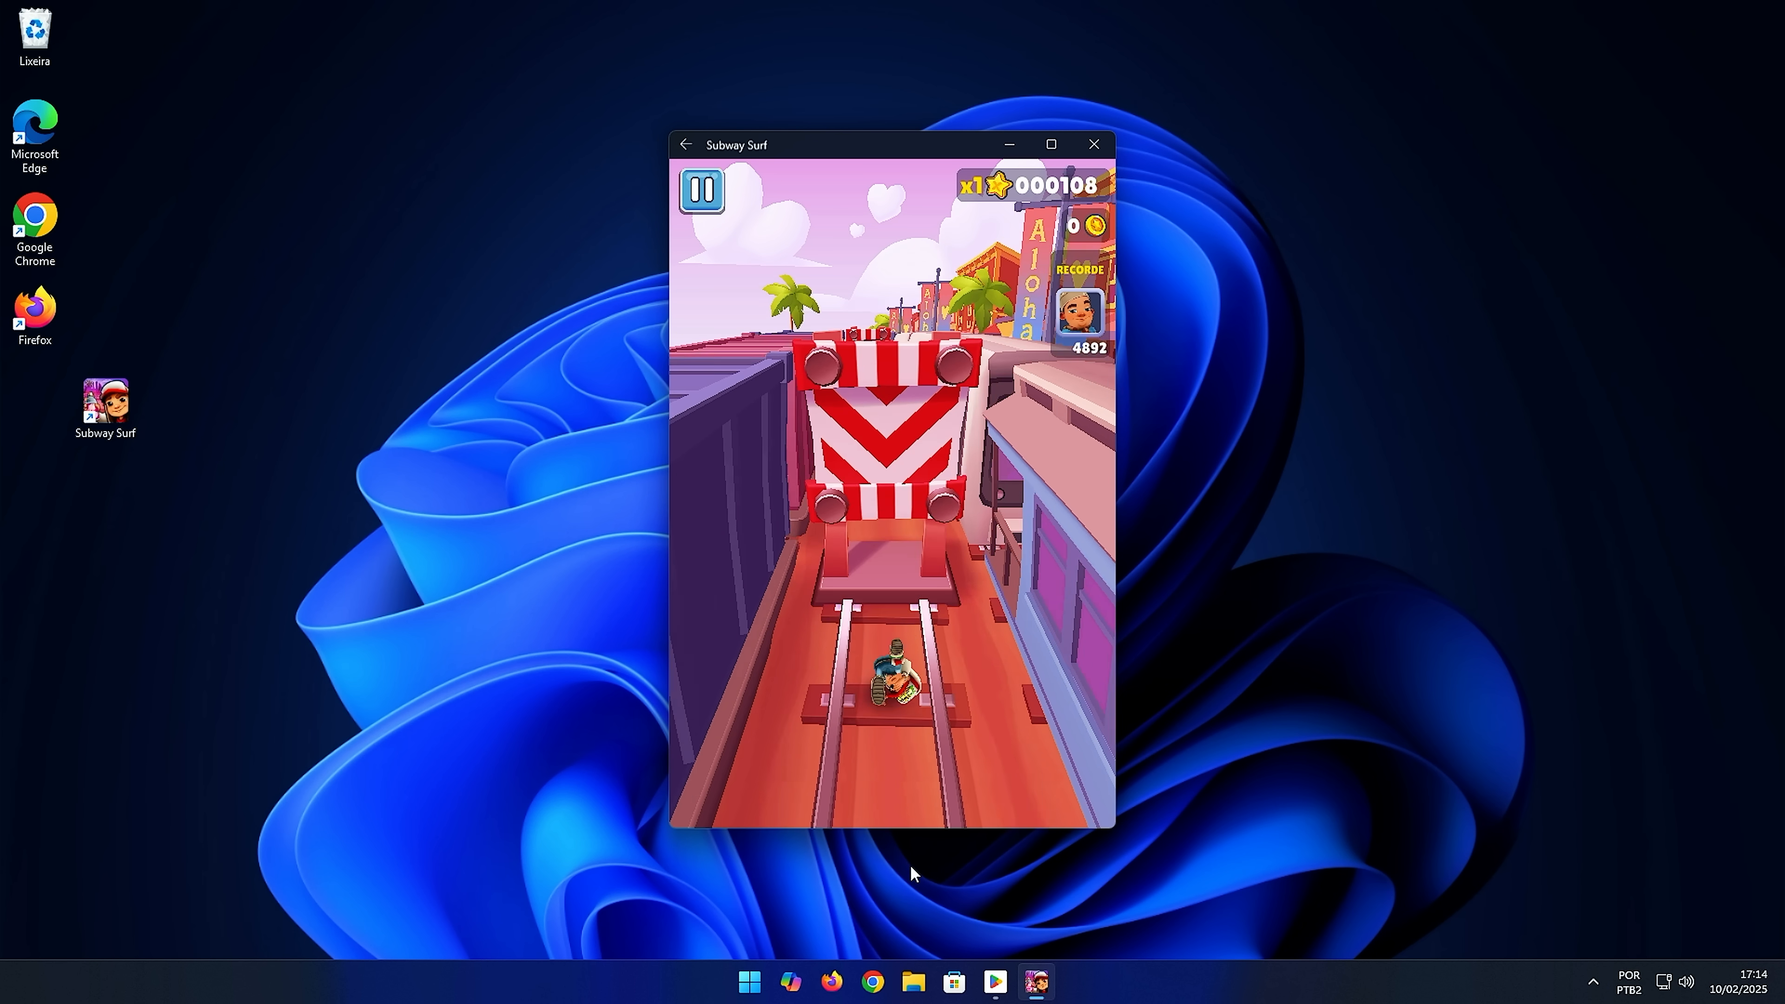
left_click_drag(941, 634, 864, 485)
left_click_drag(935, 690, 939, 739)
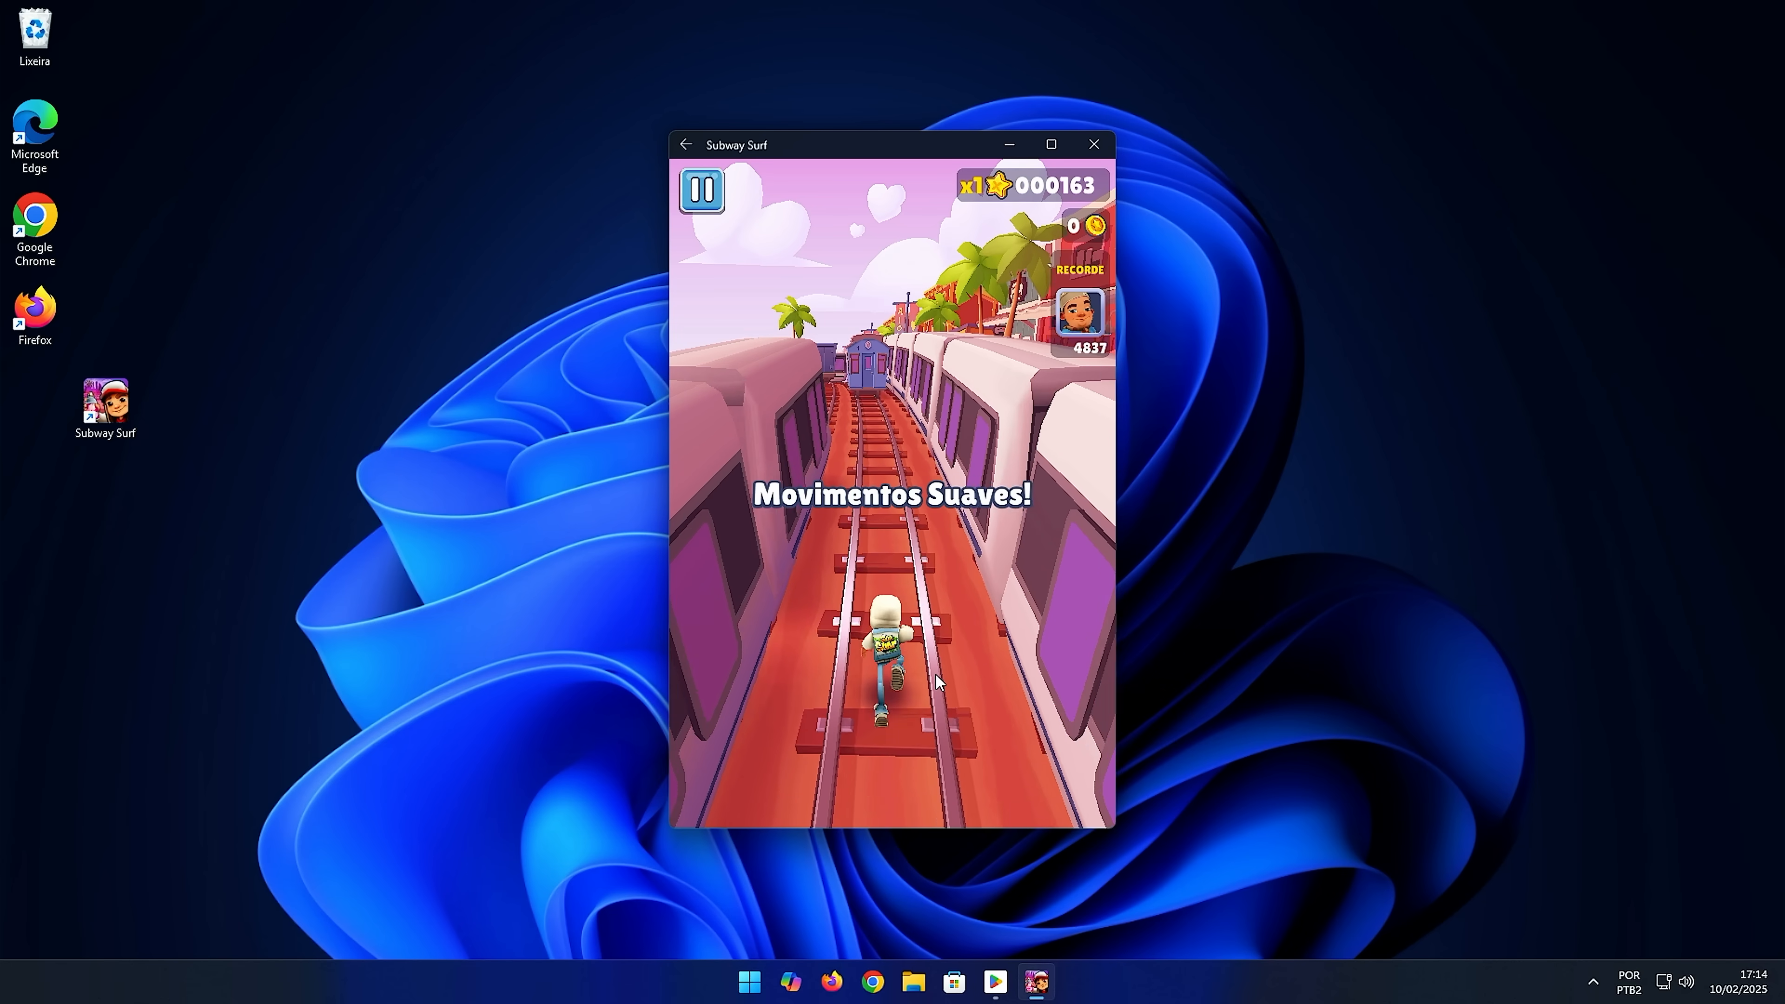
left_click_drag(936, 675, 745, 629)
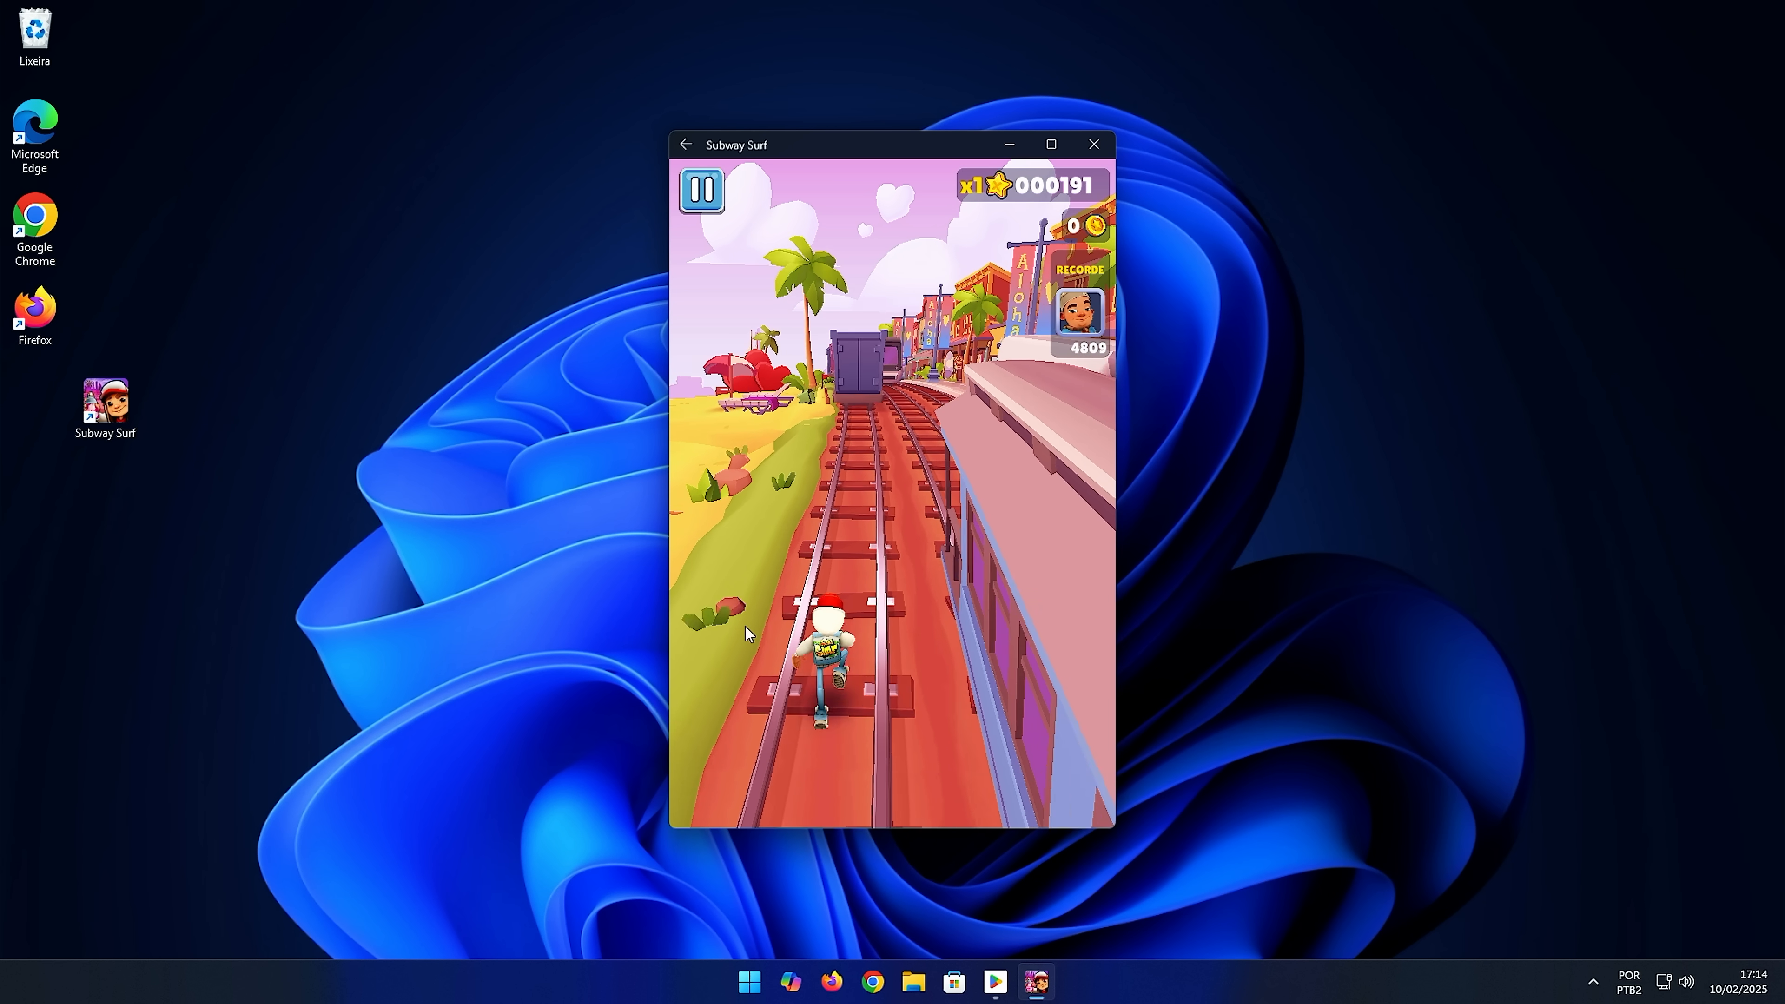
left_click_drag(931, 604, 1088, 617)
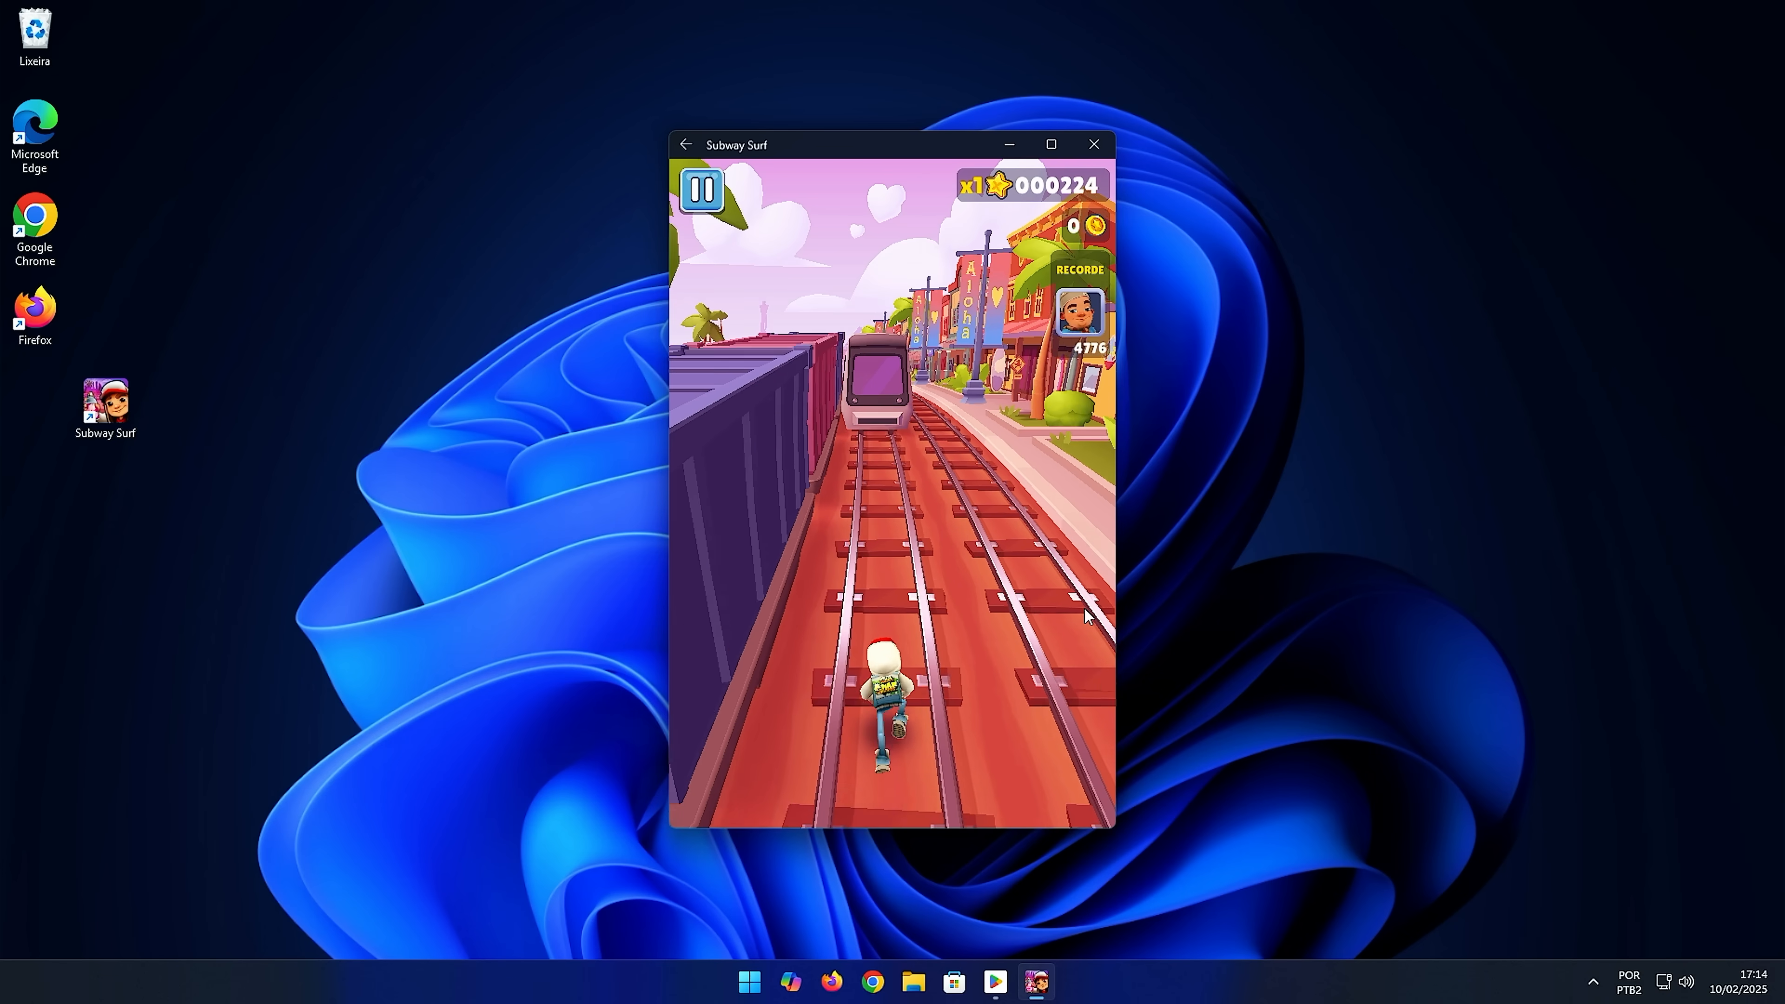
key("Right")
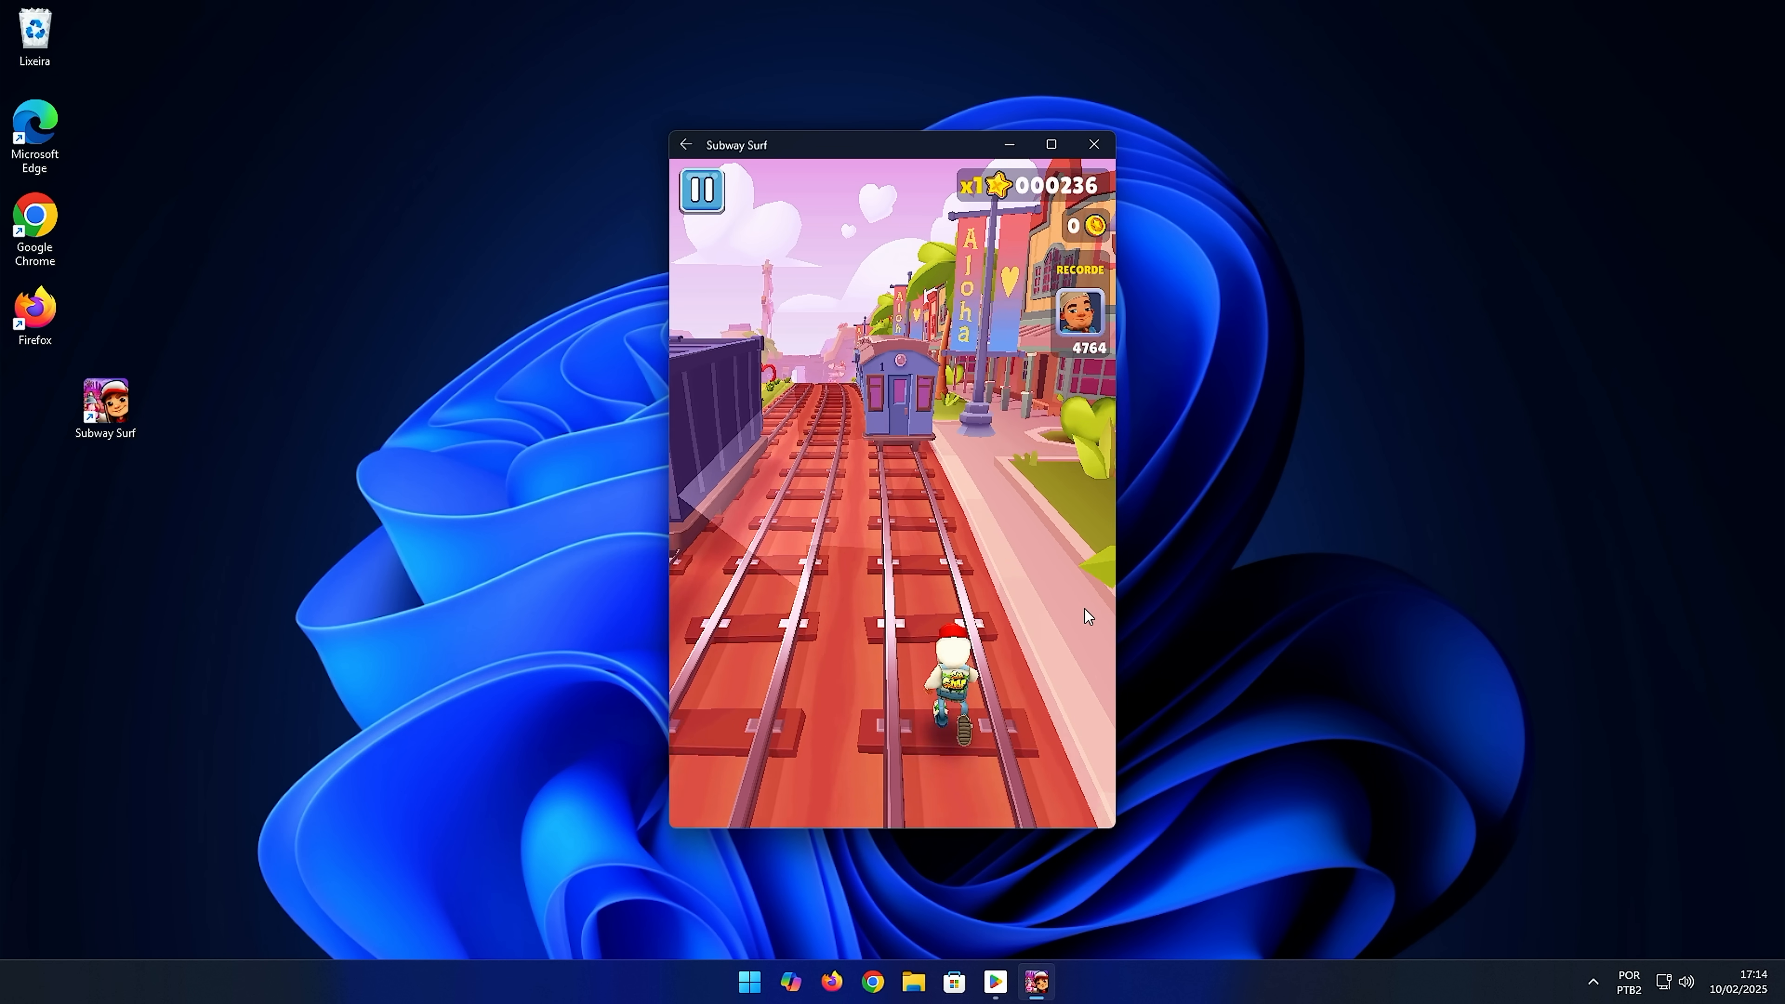
key("Left")
key("Left")
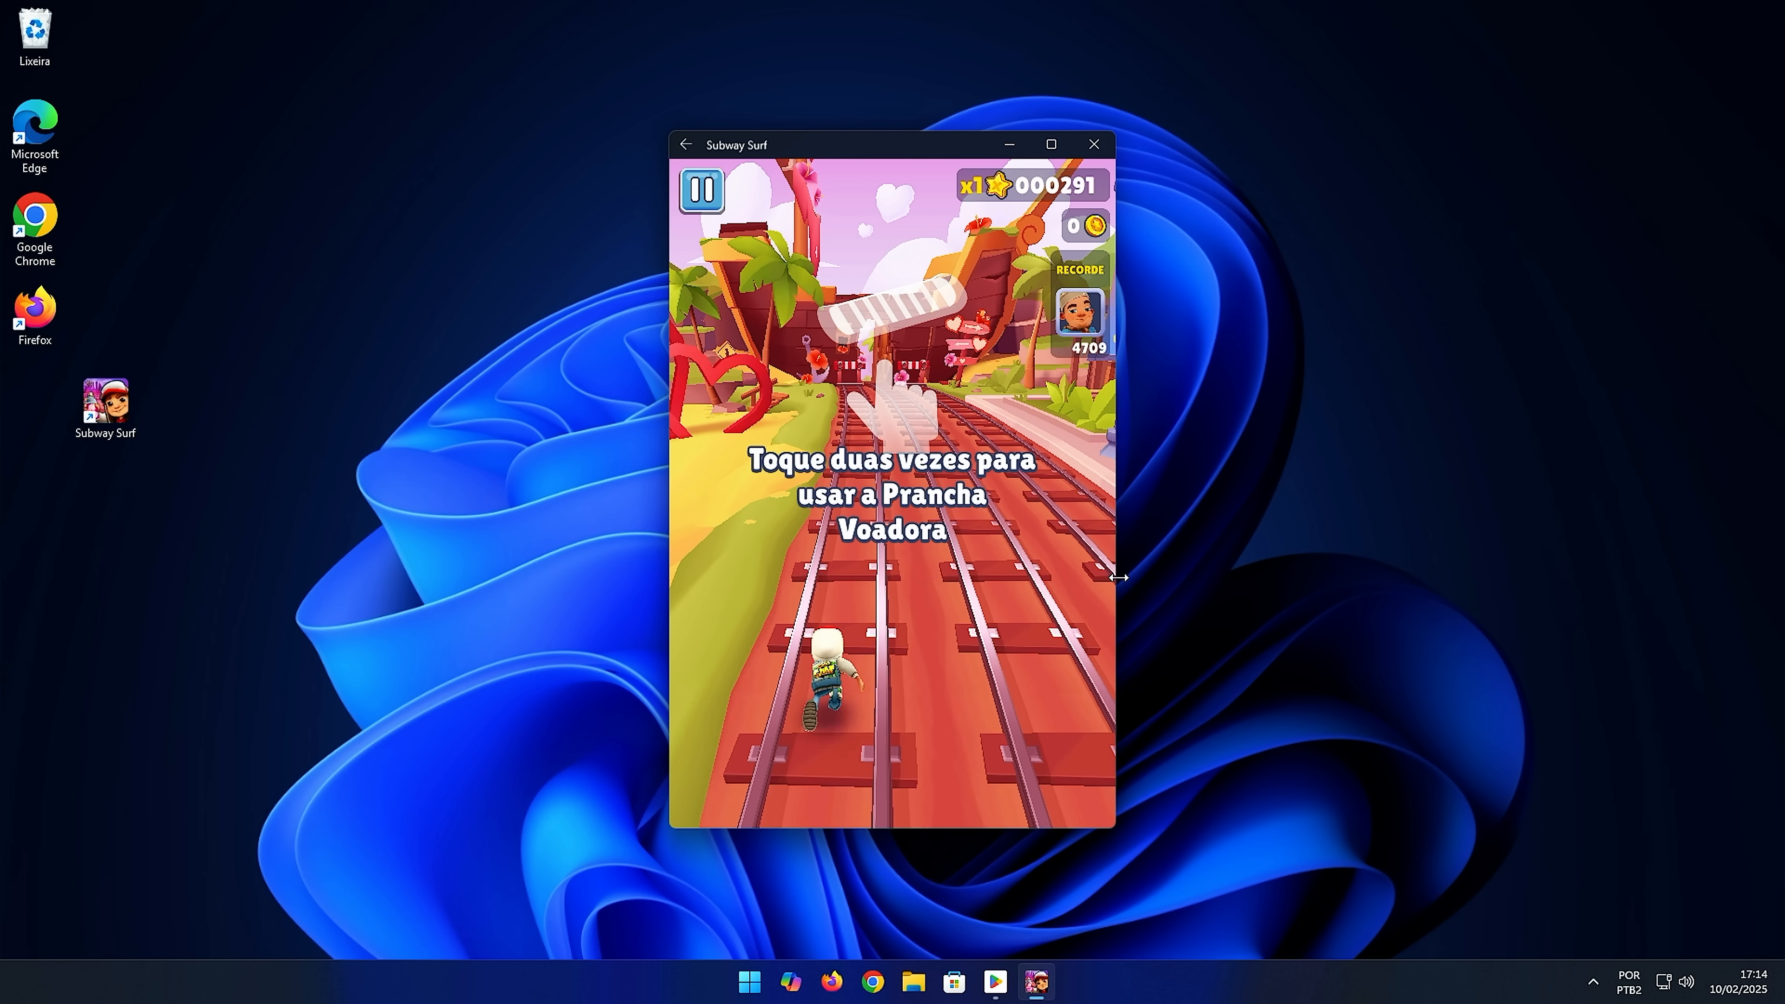
key("Right")
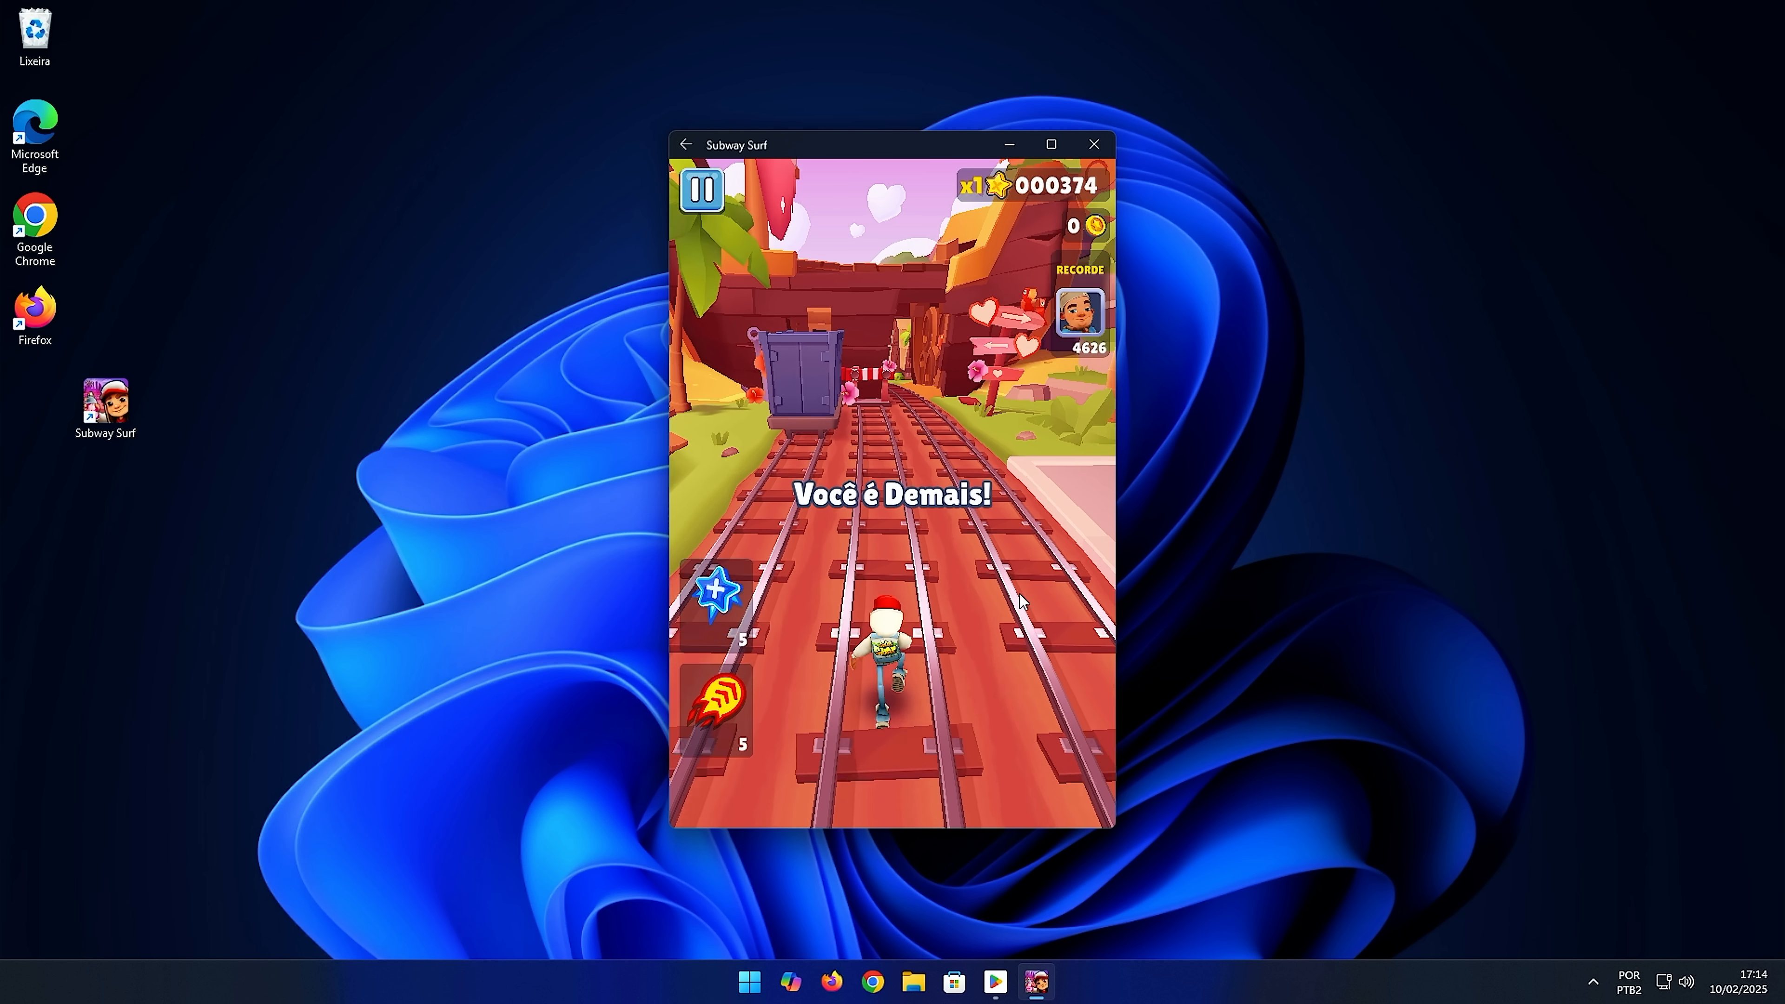
Step: Continue the Subway Surf run past the tutorial, changing lanes to dodge trains and collect coins
key("Right")
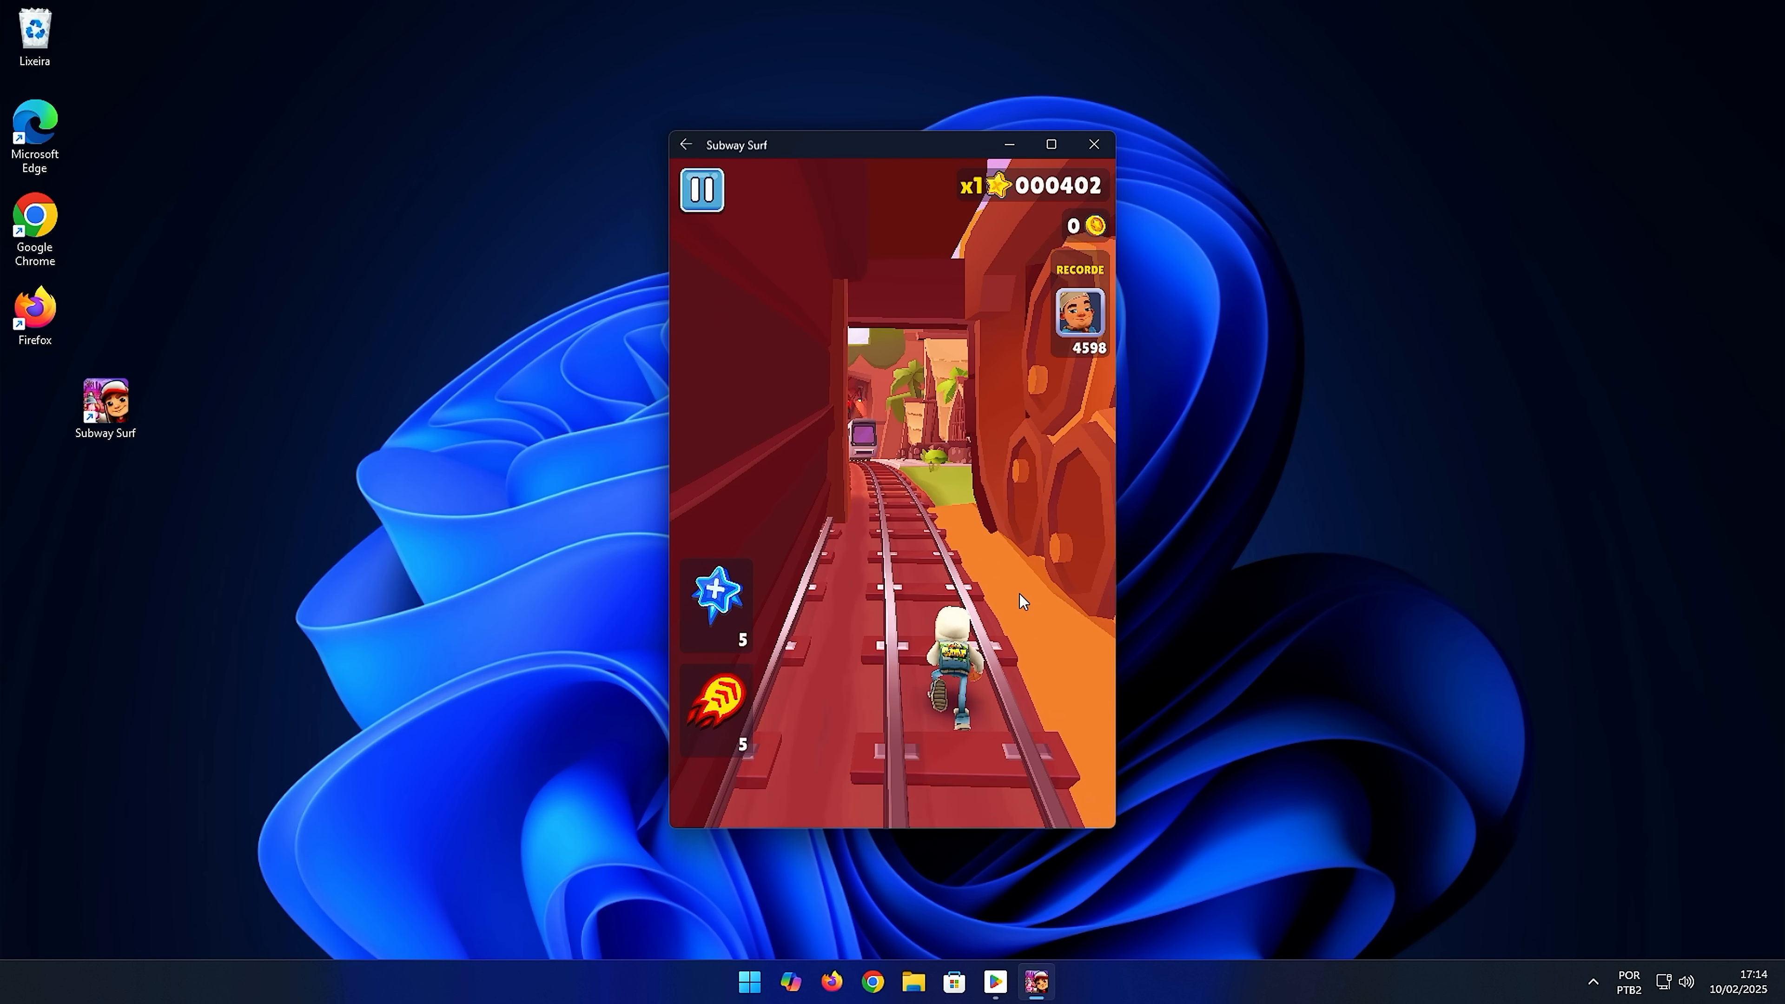
key("Left")
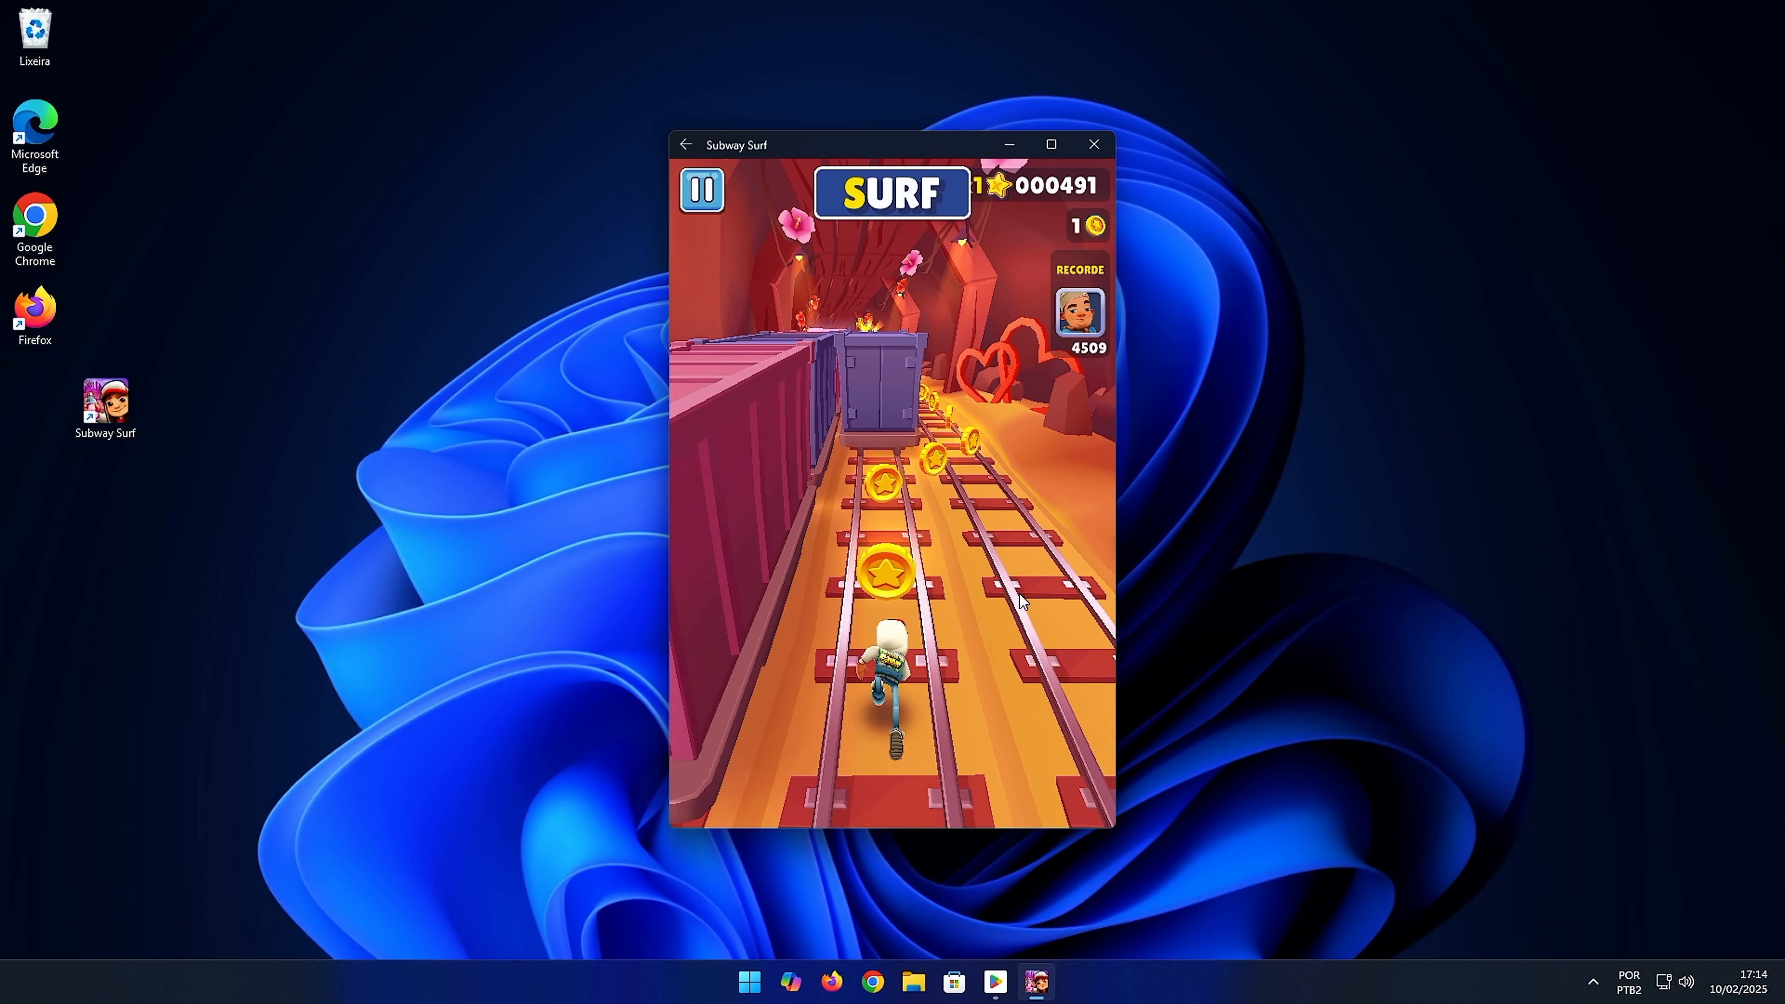
key("Right")
key("Left")
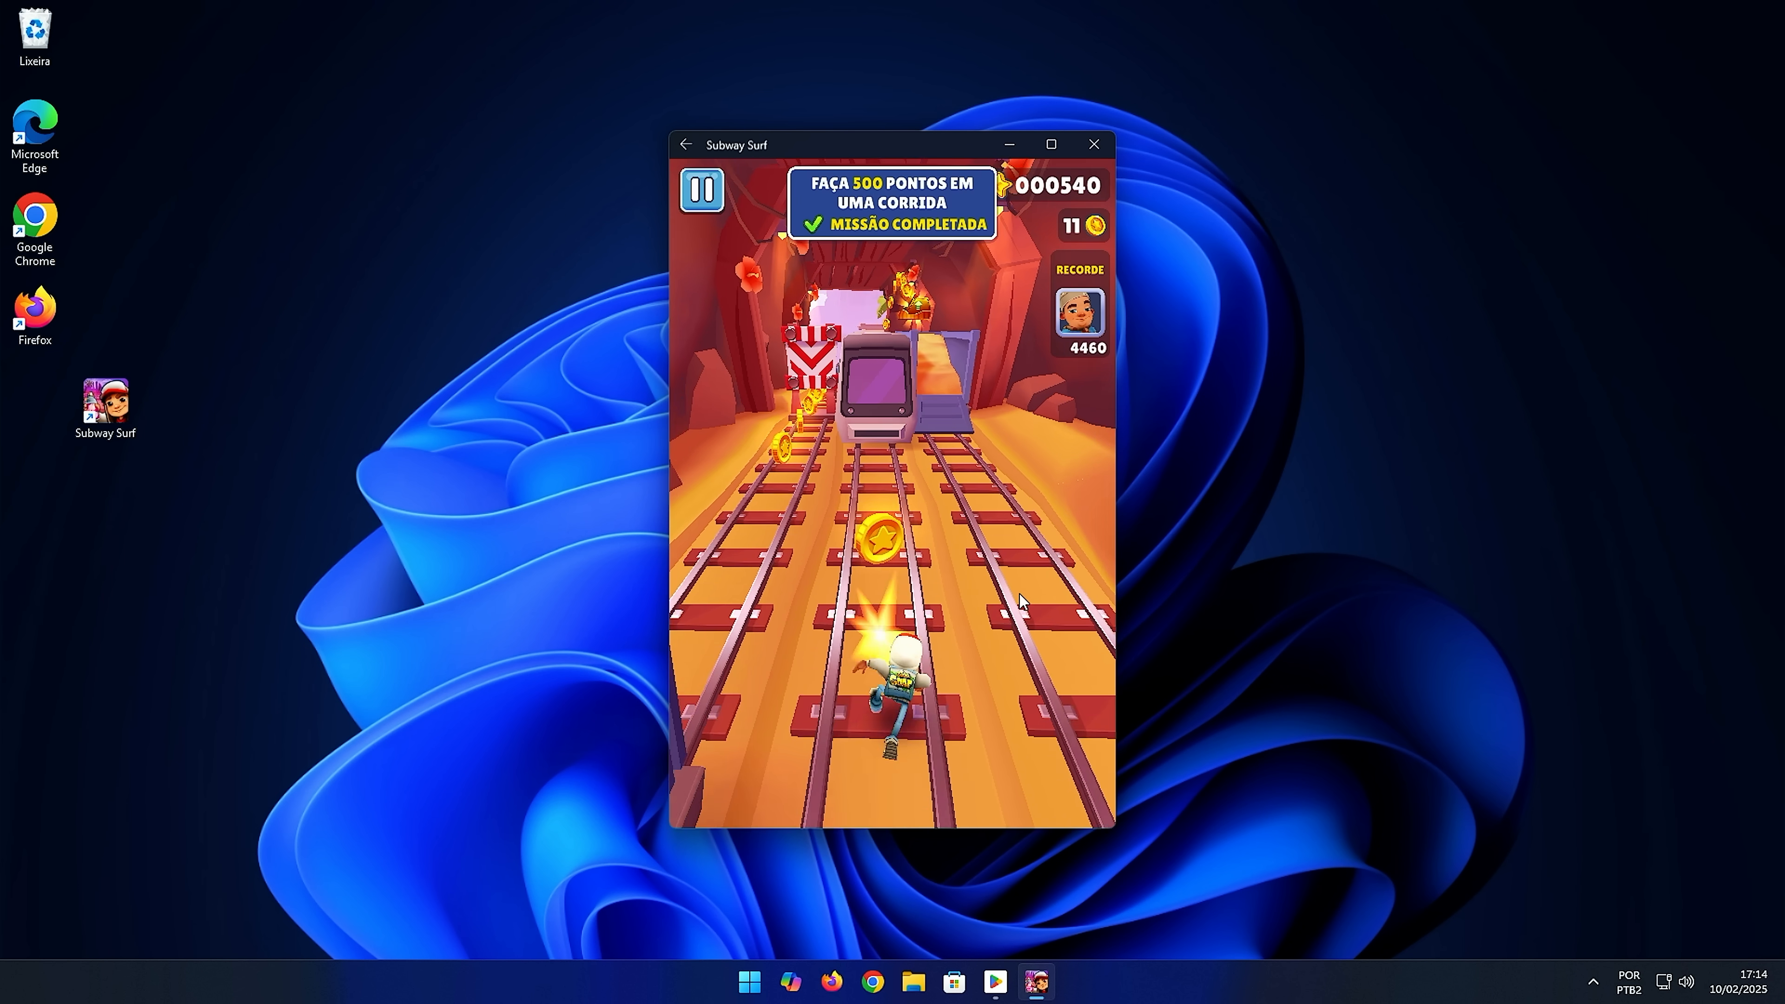
key("Left")
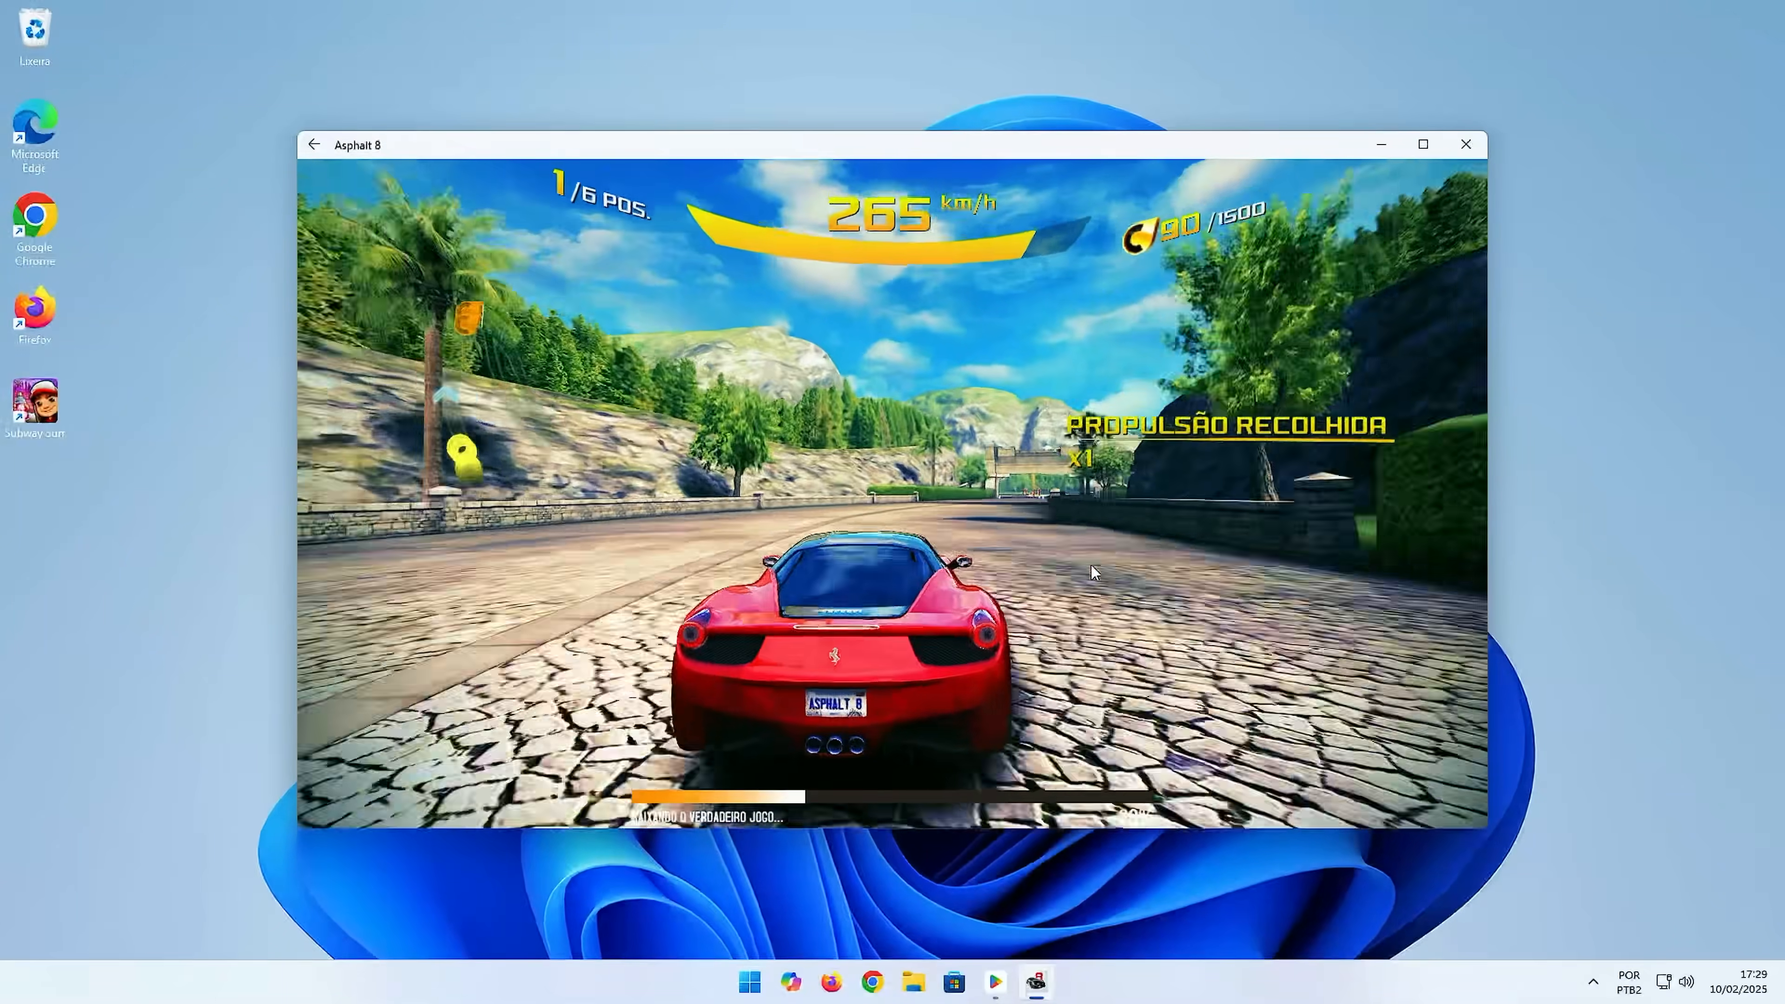
Step: Maximize the Asphalt 8 game window
left_click(1424, 145)
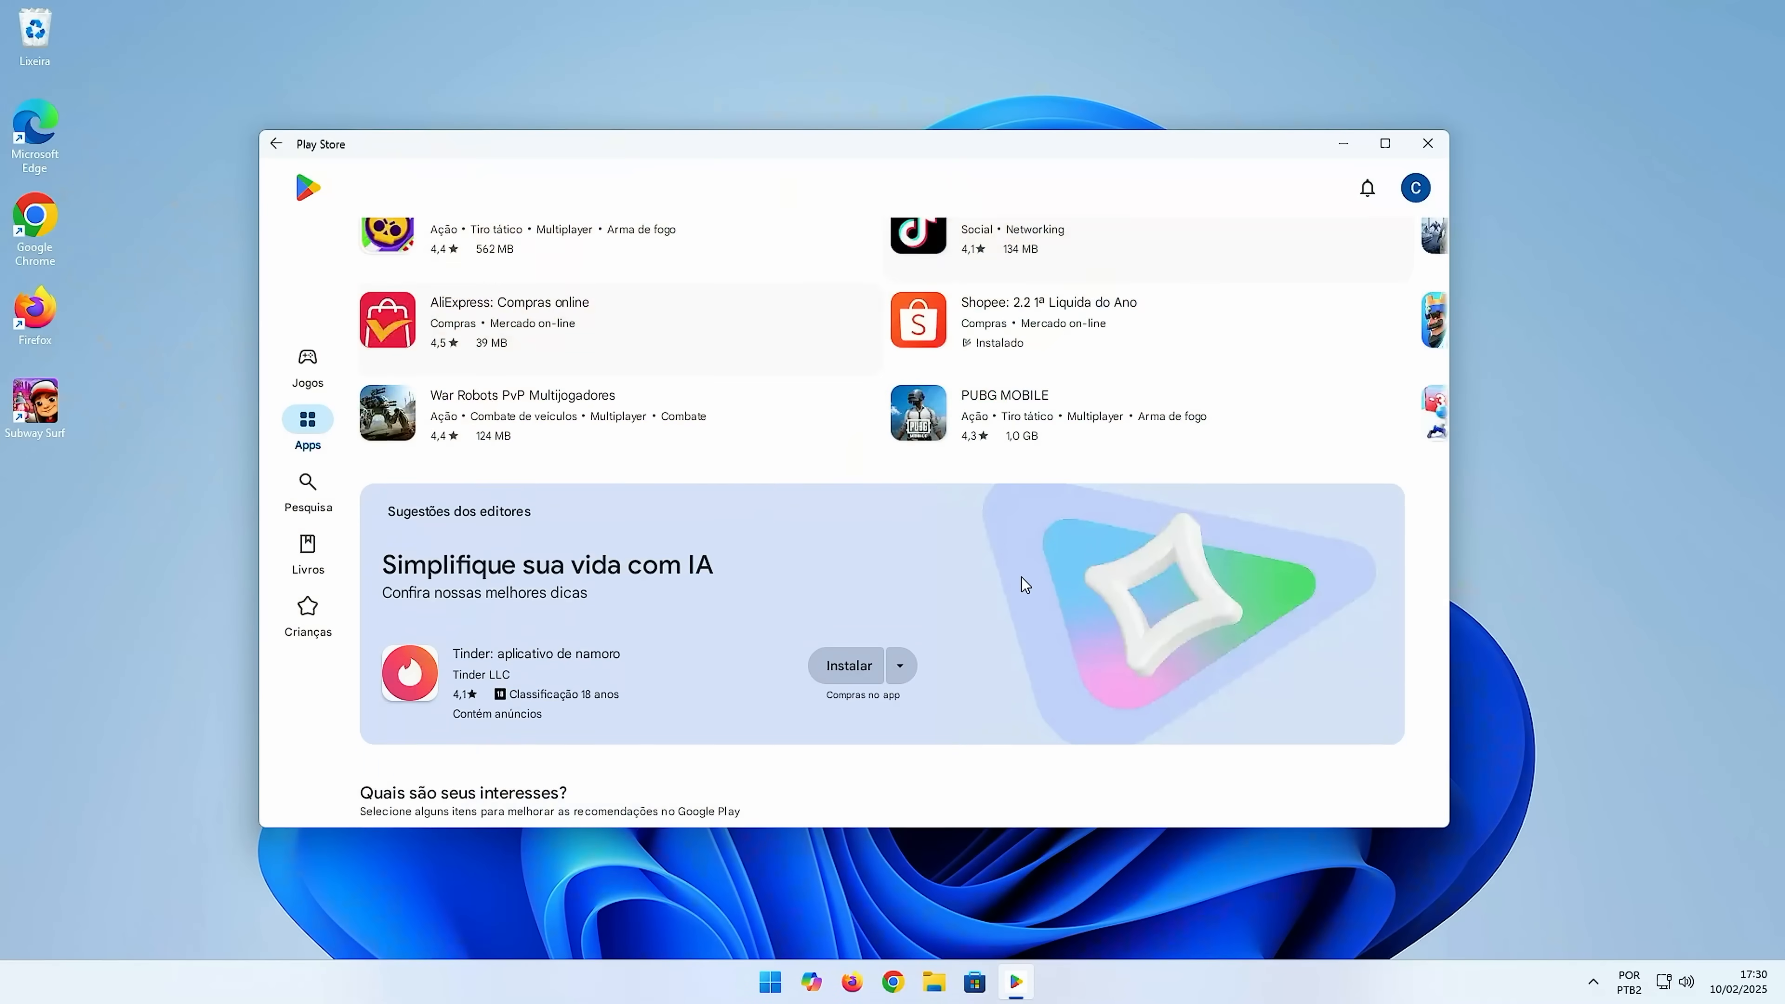
Step: Search the Play Store for "tom" and start installing Meu Talking Tom 2 from the results
scroll(1021, 577, "down", 5)
scroll(976, 582, "up", 6)
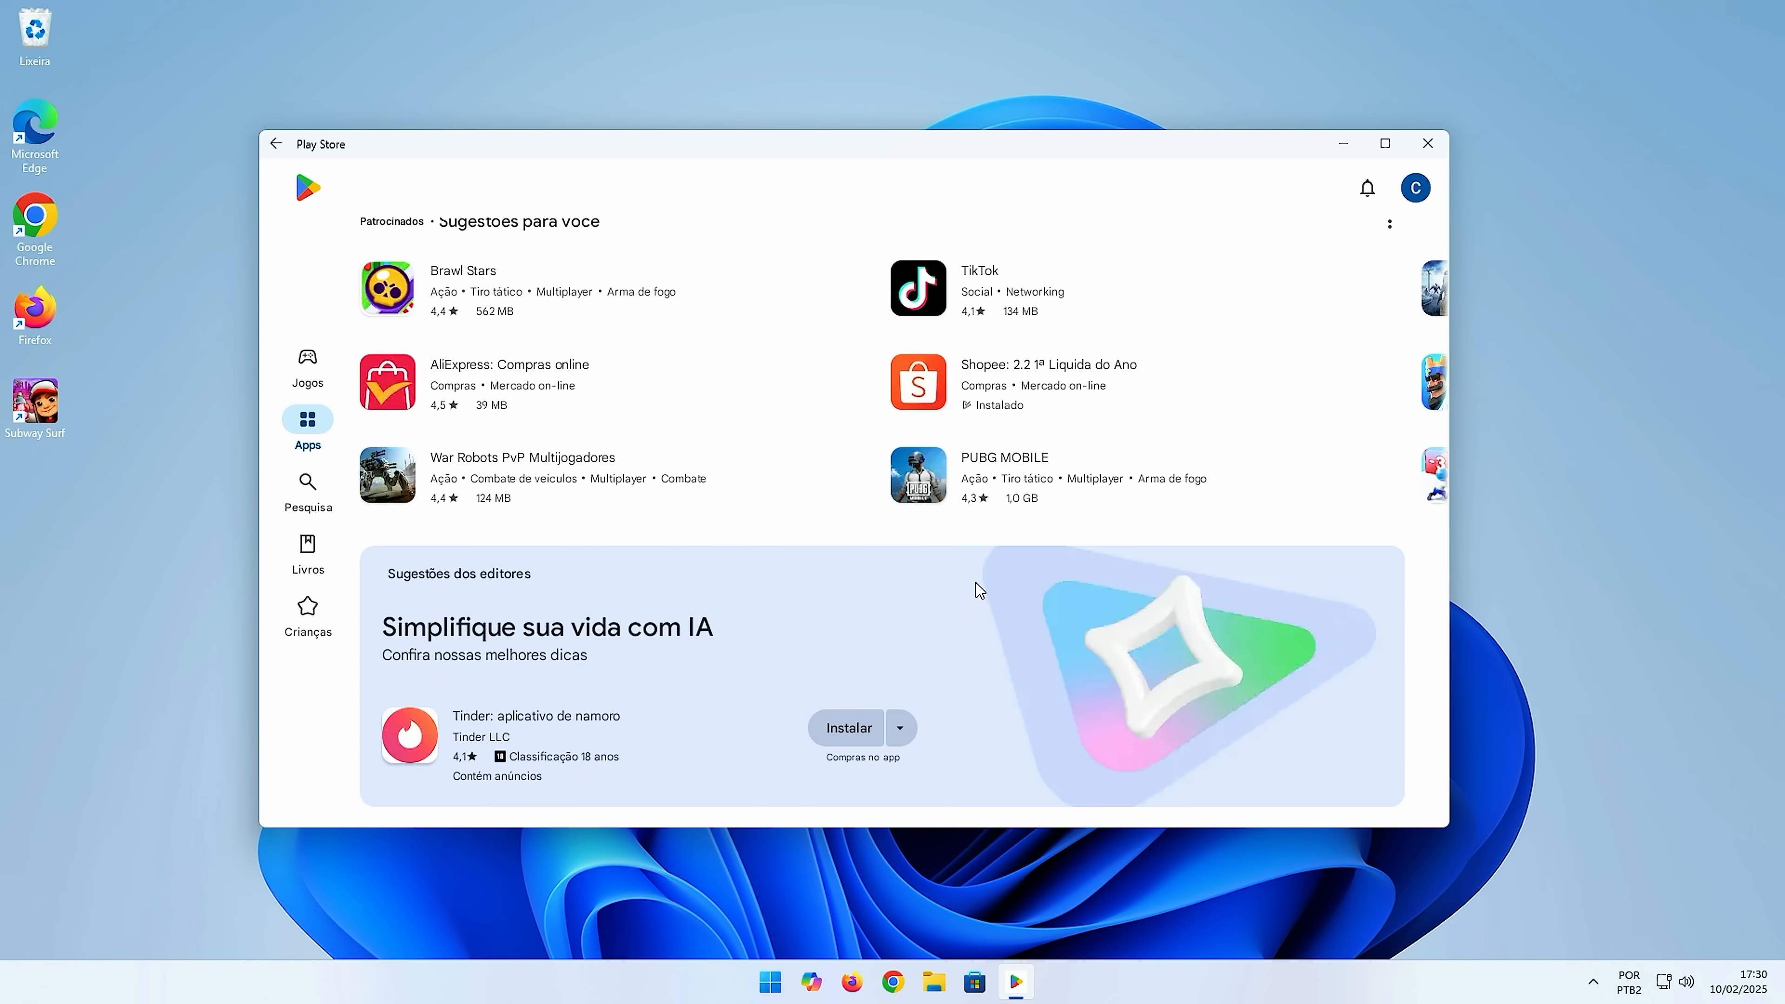
scroll(979, 589, "up", 4)
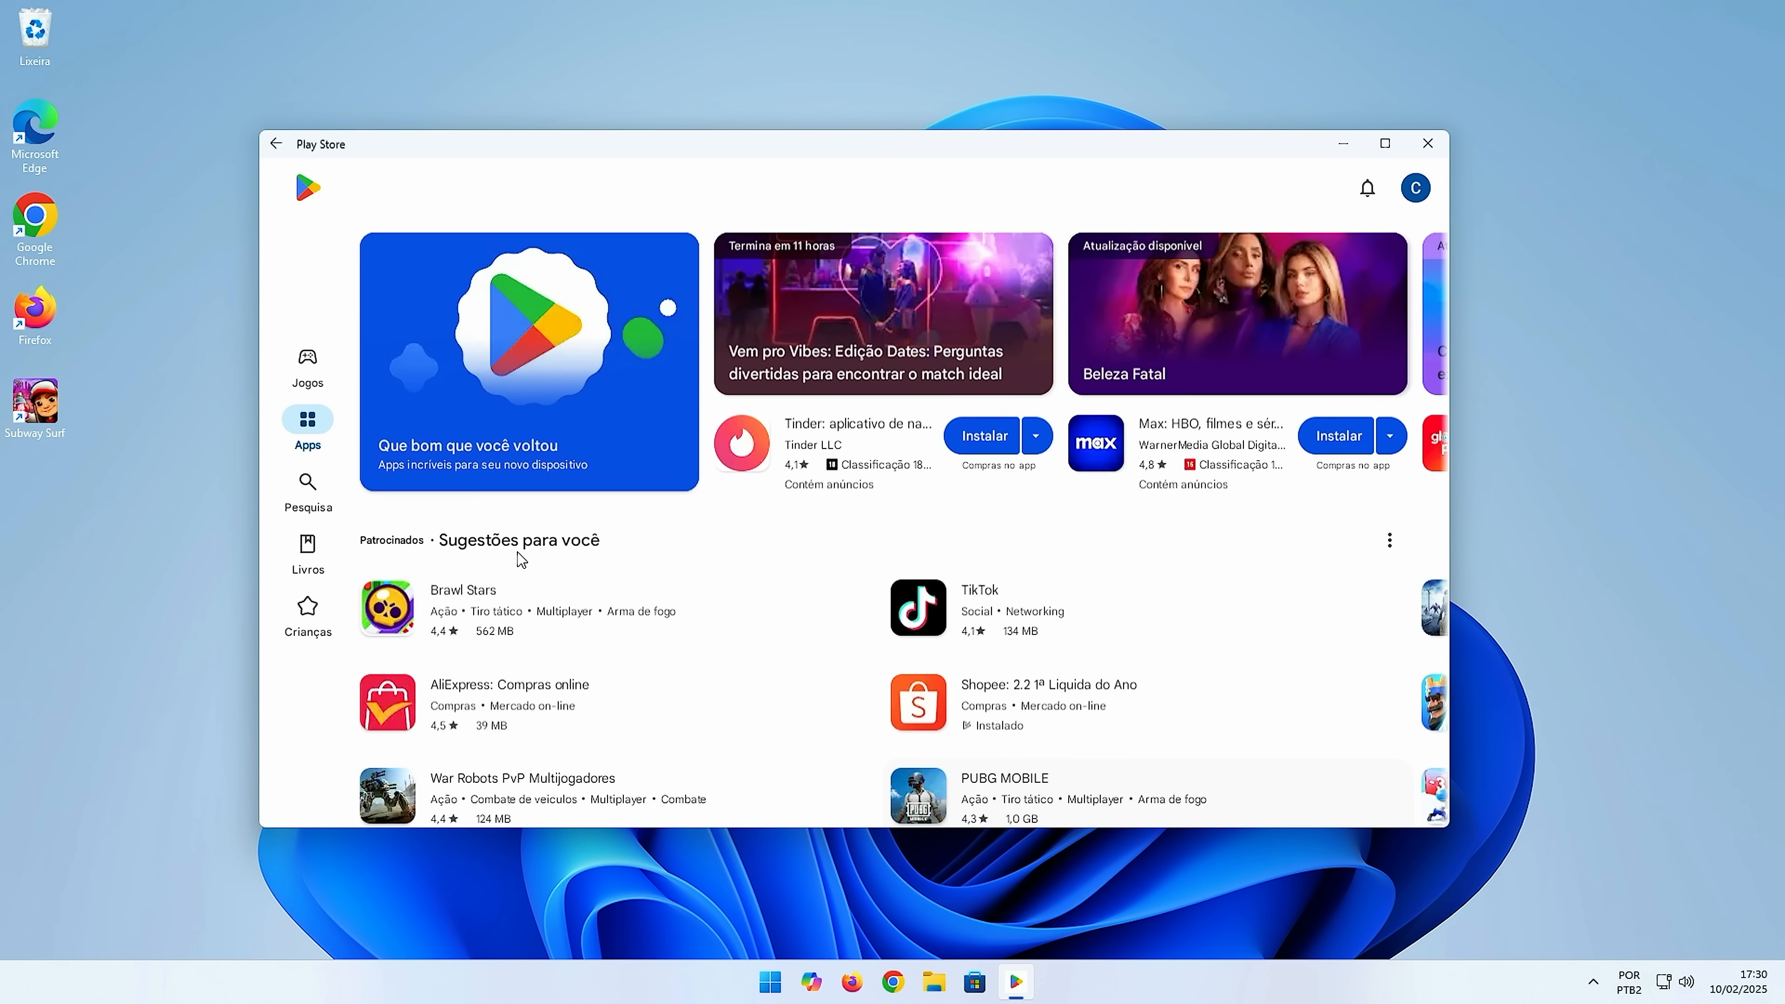
left_click(313, 487)
left_click(534, 200)
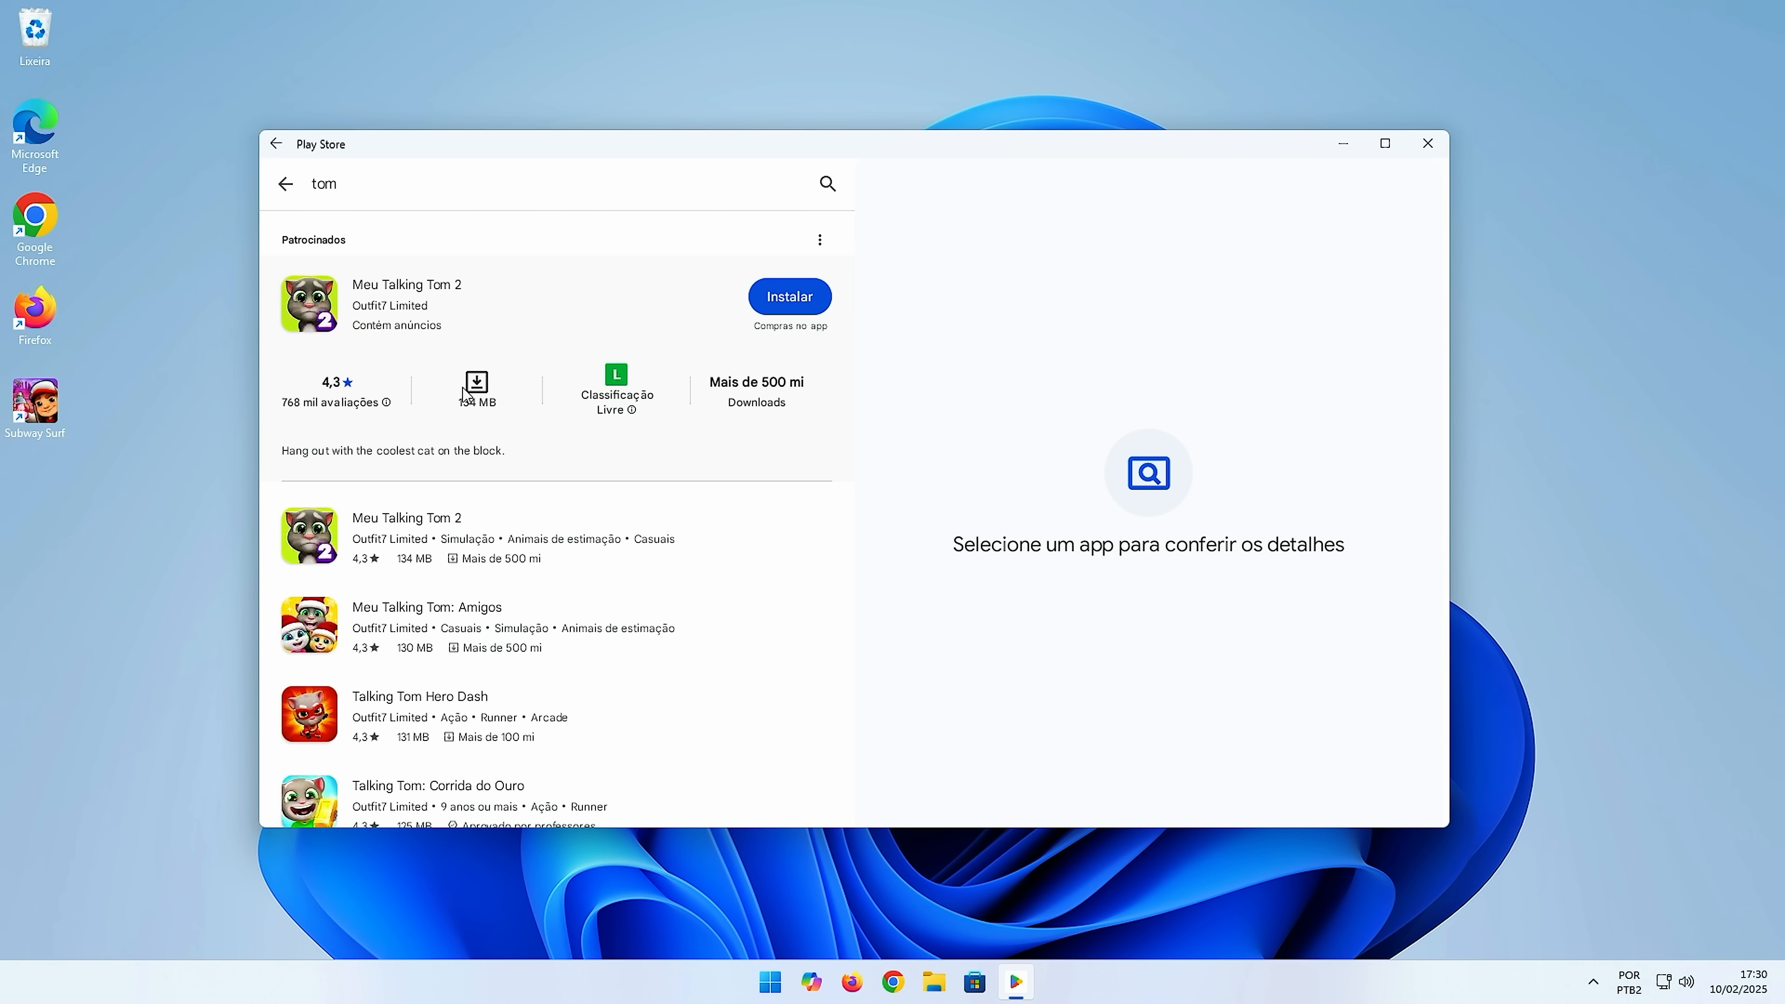
left_click(788, 298)
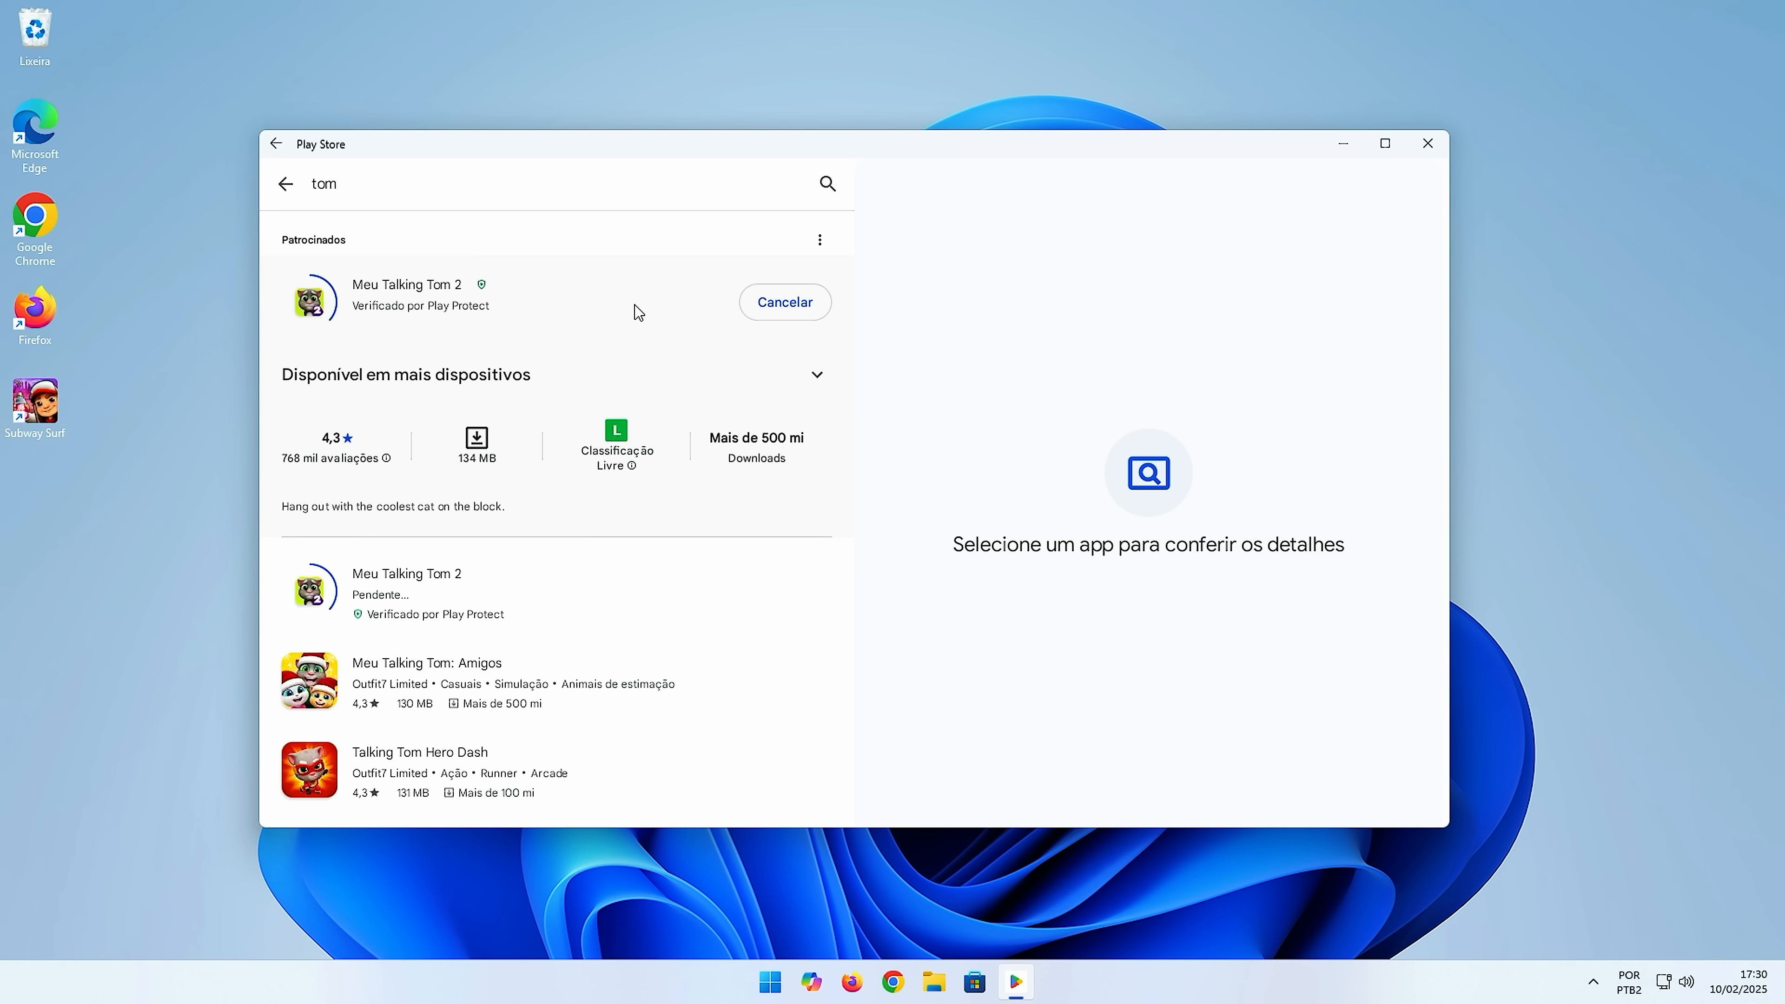
left_click(386, 201)
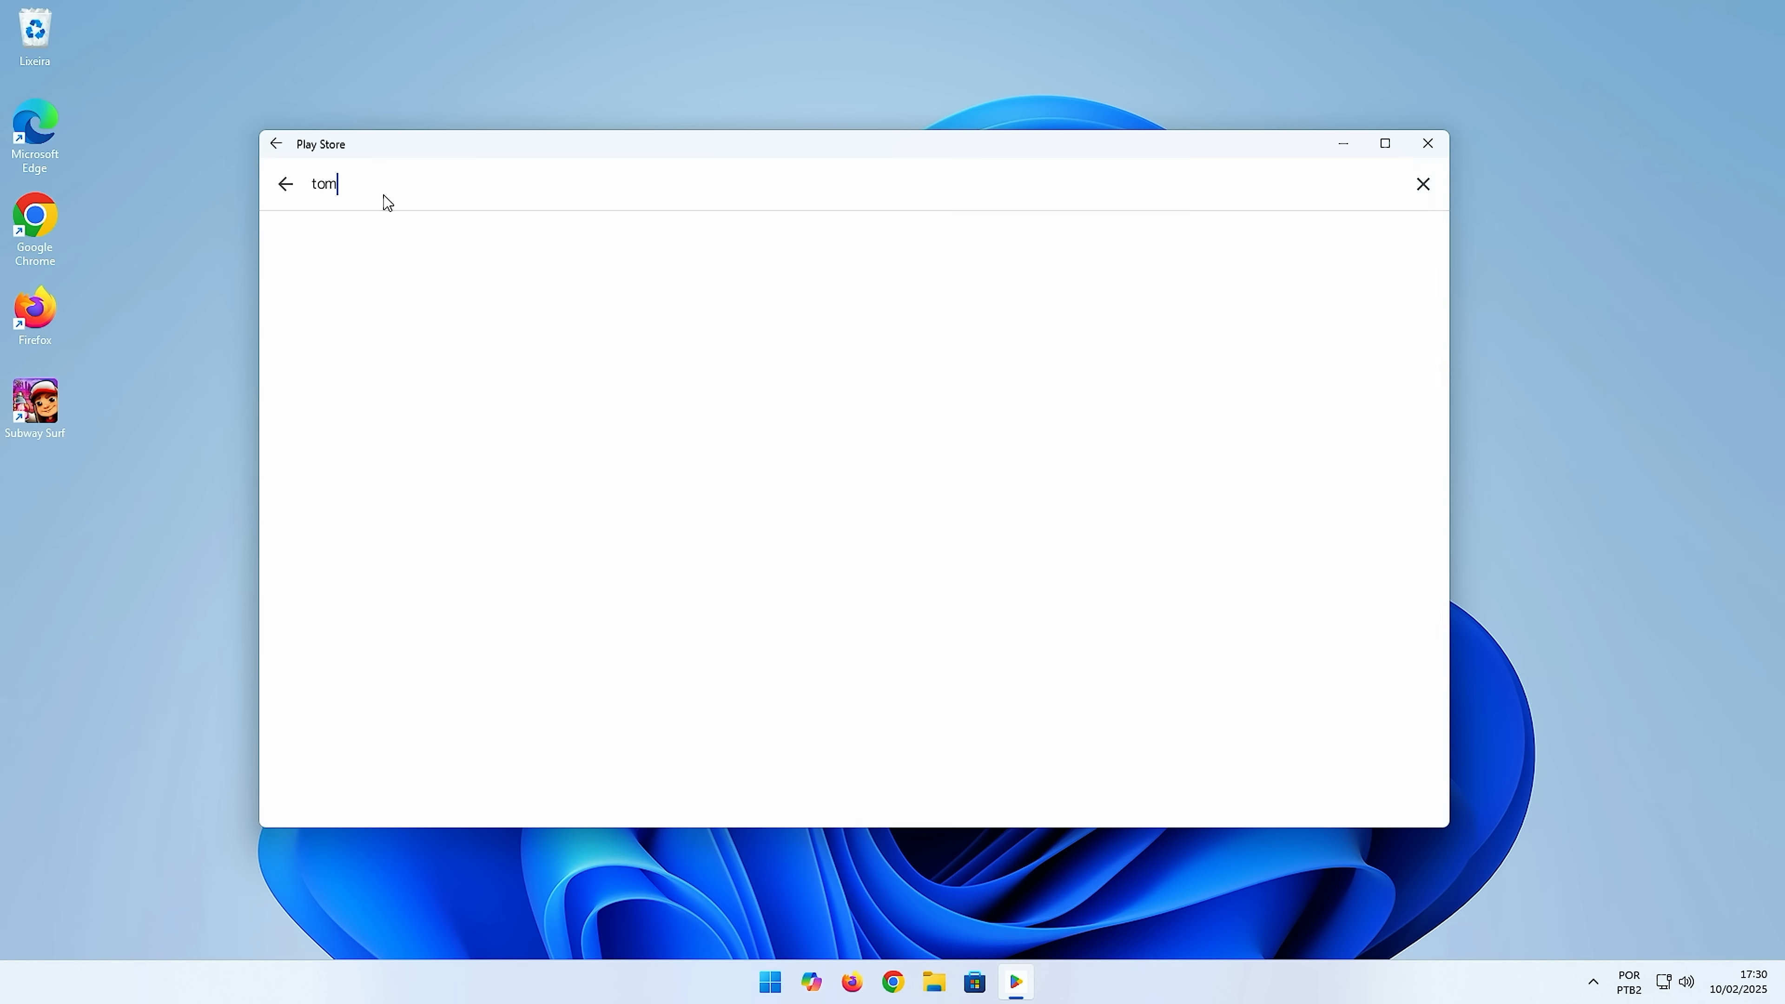
left_click(292, 191)
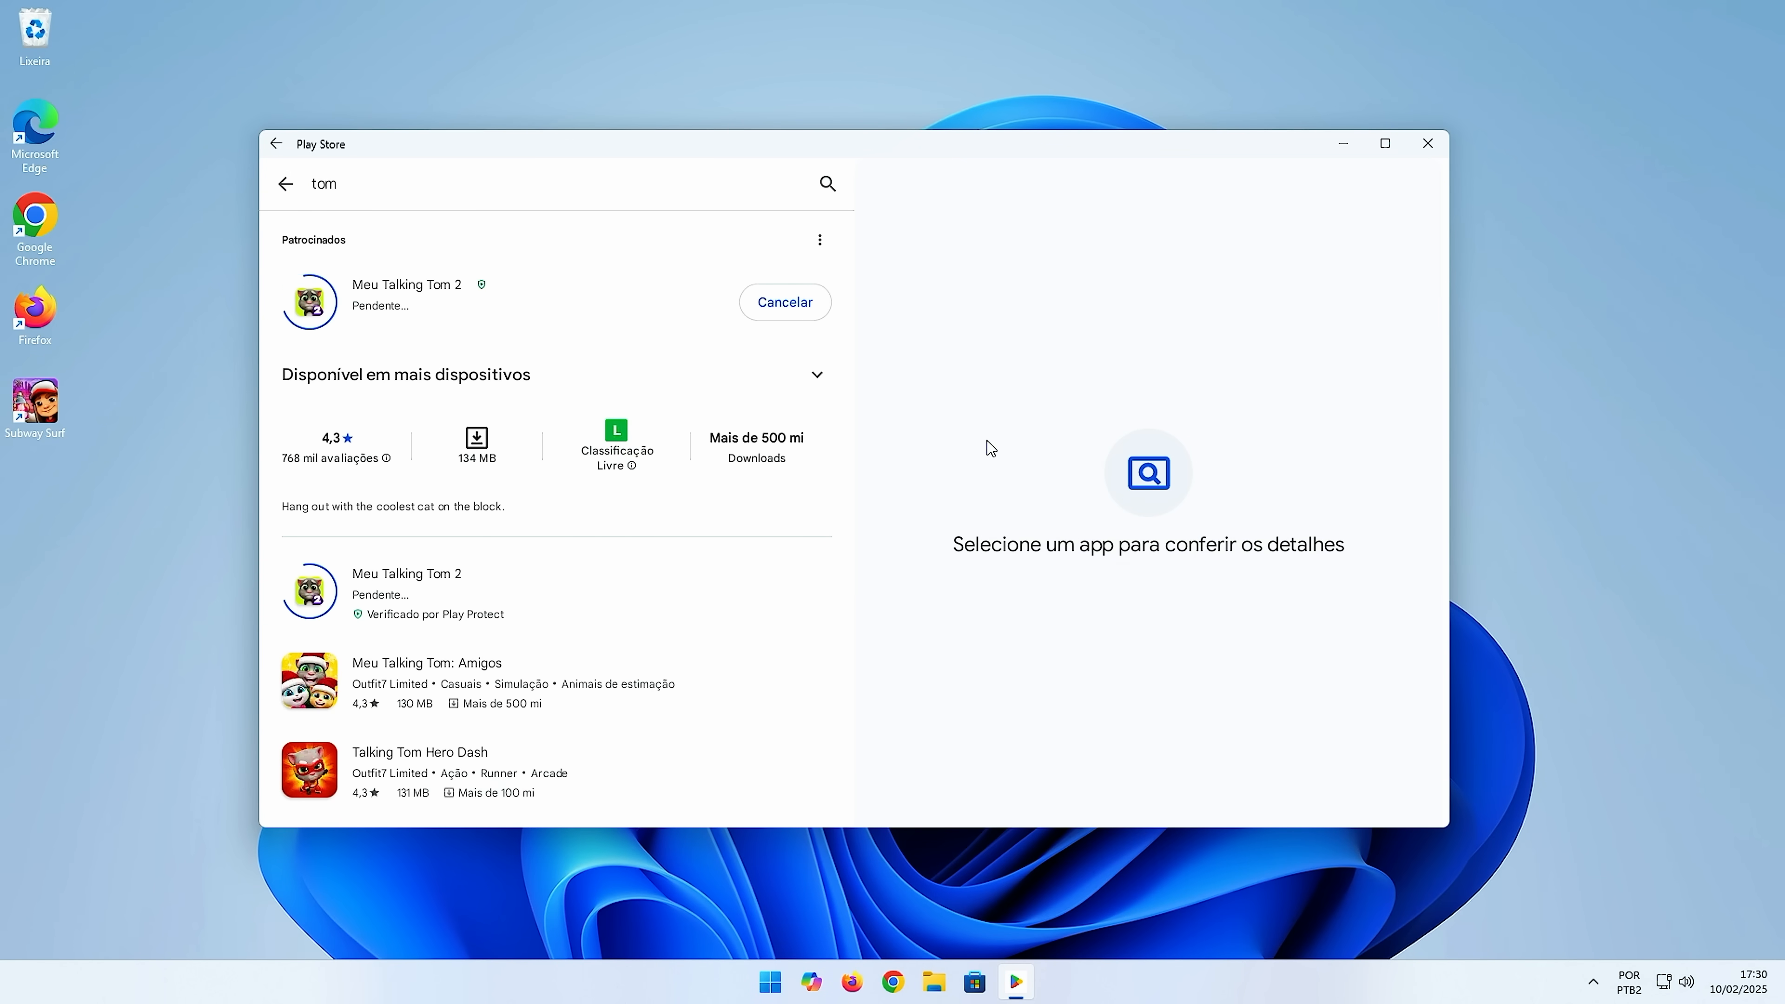